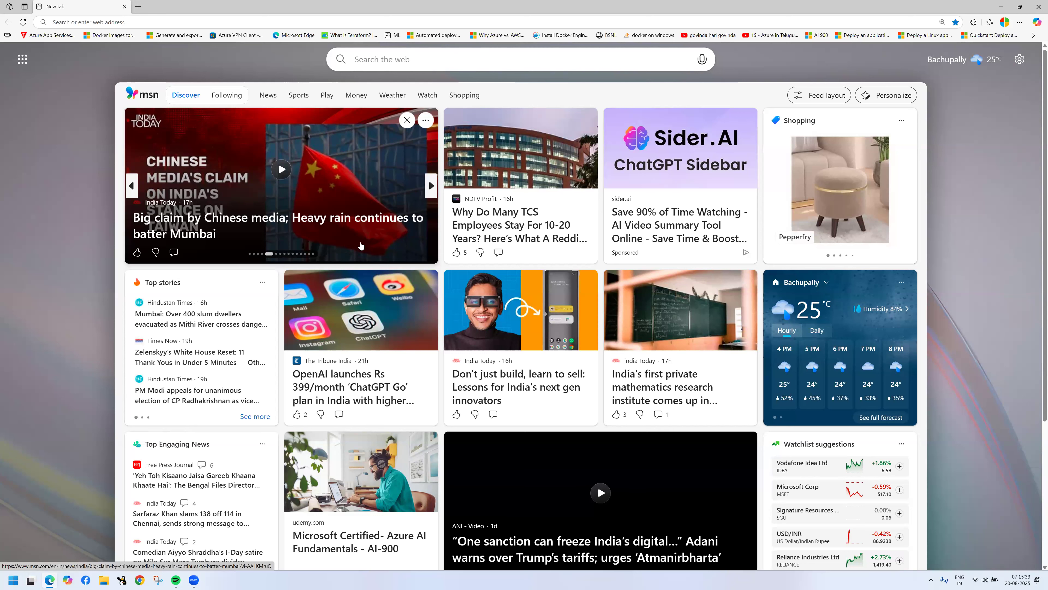
- Load the Azure portal at portal.azure.com and open its resource groups list
{"action": "left_click", "coordinate": [160, 25]}
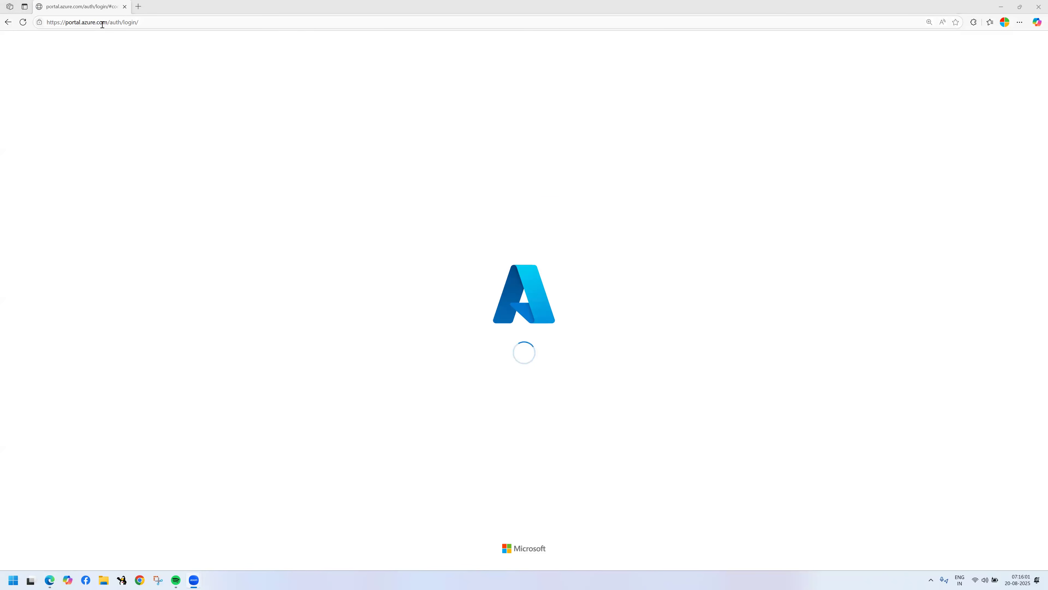
{"action": "left_click", "coordinate": [160, 21]}
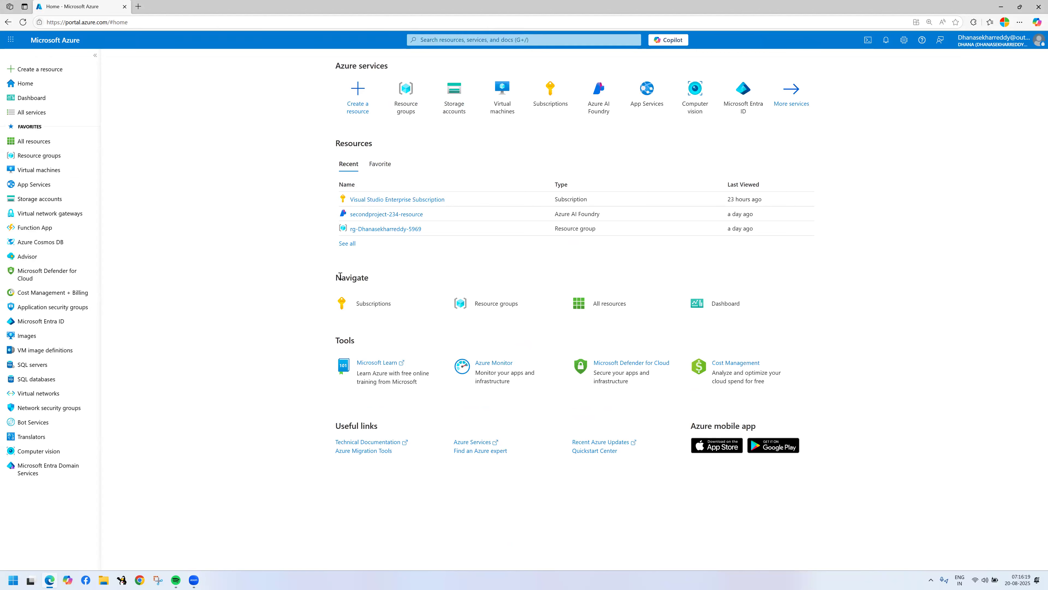
{"action": "left_click", "coordinate": [46, 160]}
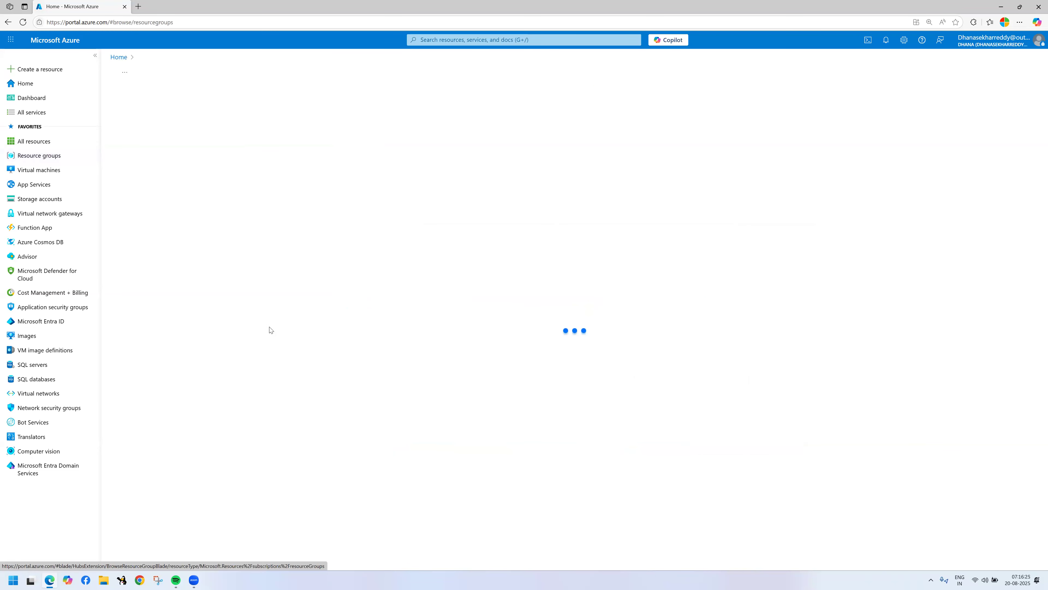
- Enlarge the portal page to 150% and return to the portal's home page
{"action": "key", "text": "ctrl+plus"}
{"action": "key", "text": "ctrl+plus"}
{"action": "key", "text": "ctrl+plus"}
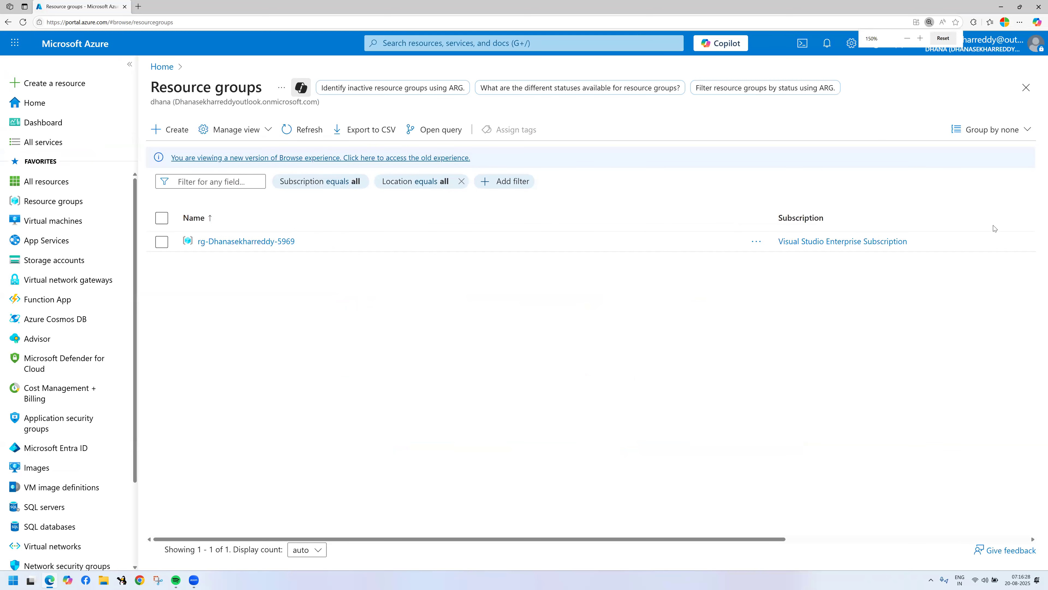
{"action": "left_click", "coordinate": [45, 106]}
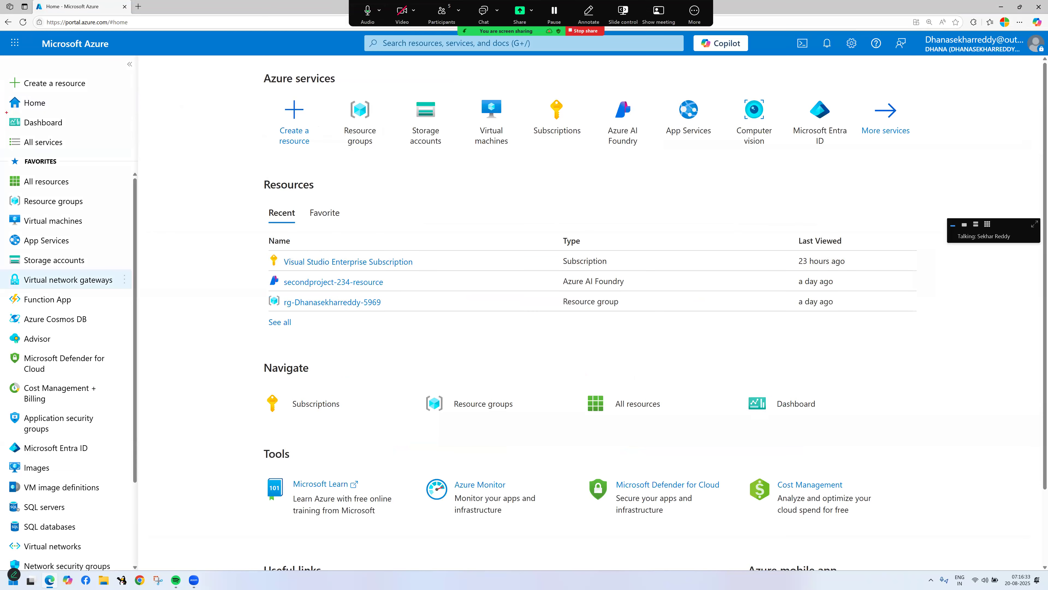
{"action": "mouse_move", "coordinate": [1, 78]}
{"action": "left_mouse_down"}
{"action": "mouse_move", "coordinate": [116, 339]}
{"action": "mouse_move", "coordinate": [125, 449]}
{"action": "mouse_move", "coordinate": [149, 551]}
{"action": "left_mouse_up"}
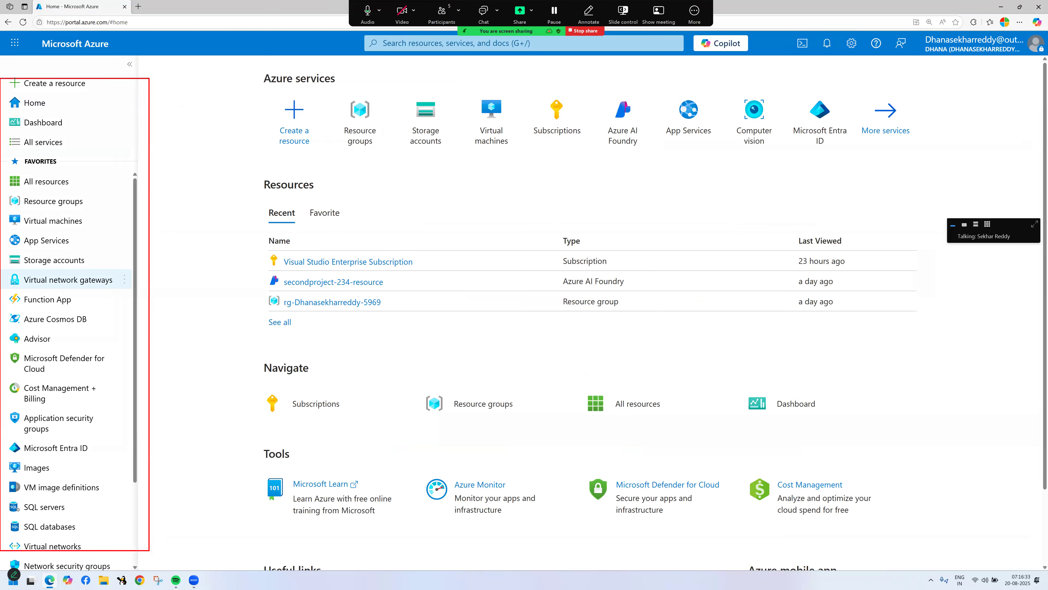
{"action": "mouse_move", "coordinate": [150, 186]}
{"action": "left_mouse_down"}
{"action": "mouse_move", "coordinate": [179, 284]}
{"action": "mouse_move", "coordinate": [165, 379]}
{"action": "mouse_move", "coordinate": [149, 388]}
{"action": "left_mouse_up"}
{"action": "mouse_move", "coordinate": [184, 297]}
{"action": "left_mouse_down"}
{"action": "mouse_move", "coordinate": [217, 277]}
{"action": "mouse_move", "coordinate": [219, 297]}
{"action": "left_mouse_up"}
{"action": "left_click_drag", "start_coordinate": [227, 262], "coordinate": [247, 260]}
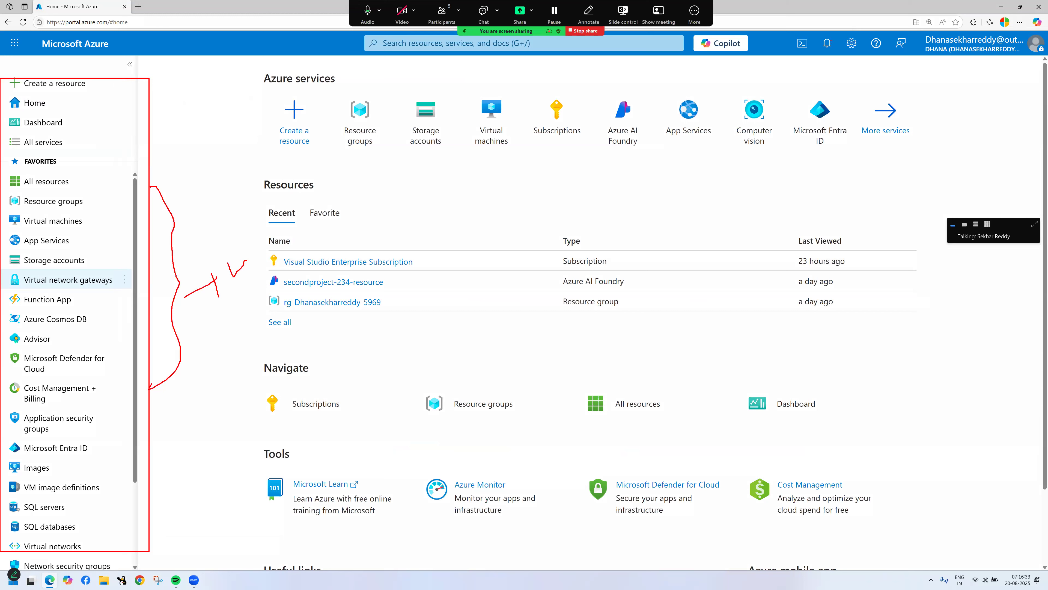
{"action": "left_click_drag", "start_coordinate": [787, 30], "coordinate": [824, 58]}
{"action": "mouse_move", "coordinate": [794, 59]}
{"action": "left_mouse_down"}
{"action": "mouse_move", "coordinate": [765, 83]}
{"action": "mouse_move", "coordinate": [763, 117]}
{"action": "mouse_move", "coordinate": [796, 109]}
{"action": "left_mouse_up"}
{"action": "left_click_drag", "start_coordinate": [822, 34], "coordinate": [837, 64]}
{"action": "mouse_move", "coordinate": [825, 64]}
{"action": "left_mouse_down"}
{"action": "mouse_move", "coordinate": [822, 94]}
{"action": "mouse_move", "coordinate": [841, 96]}
{"action": "left_mouse_up"}
{"action": "mouse_move", "coordinate": [839, 32]}
{"action": "left_mouse_down"}
{"action": "mouse_move", "coordinate": [862, 58]}
{"action": "mouse_move", "coordinate": [845, 90]}
{"action": "mouse_move", "coordinate": [850, 105]}
{"action": "left_mouse_up"}
{"action": "mouse_move", "coordinate": [916, 26]}
{"action": "left_mouse_down"}
{"action": "mouse_move", "coordinate": [1010, 58]}
{"action": "mouse_move", "coordinate": [979, 92]}
{"action": "left_mouse_up"}
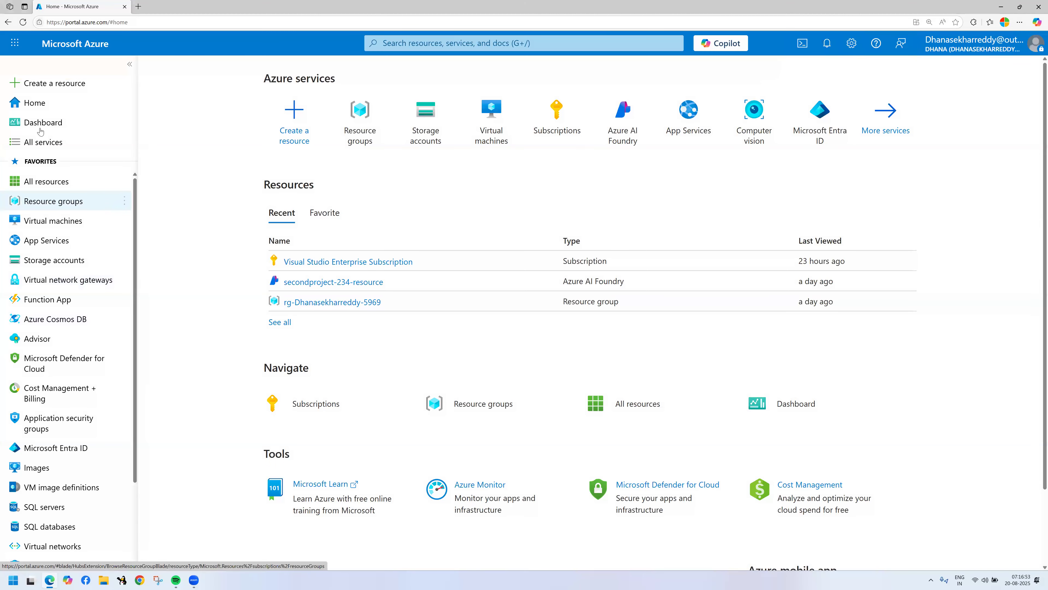
{"action": "mouse_move", "coordinate": [4, 67]}
{"action": "left_mouse_down"}
{"action": "mouse_move", "coordinate": [161, 223]}
{"action": "mouse_move", "coordinate": [171, 545]}
{"action": "left_mouse_up"}
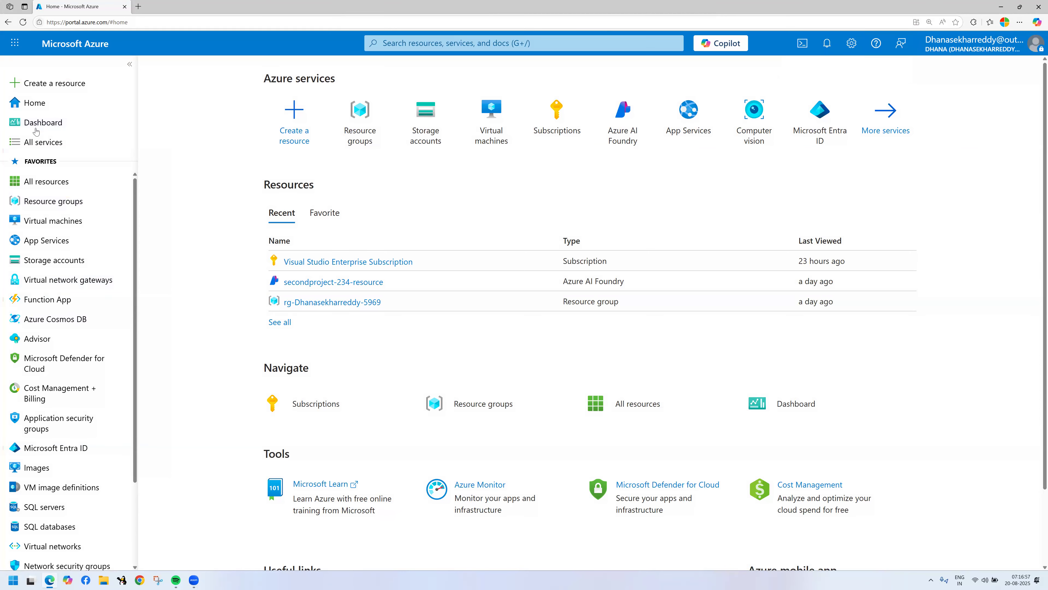
- Set the portal's menu behavior to Flyout in the appearance settings, apply it and close the settings
{"action": "left_click", "coordinate": [851, 47]}
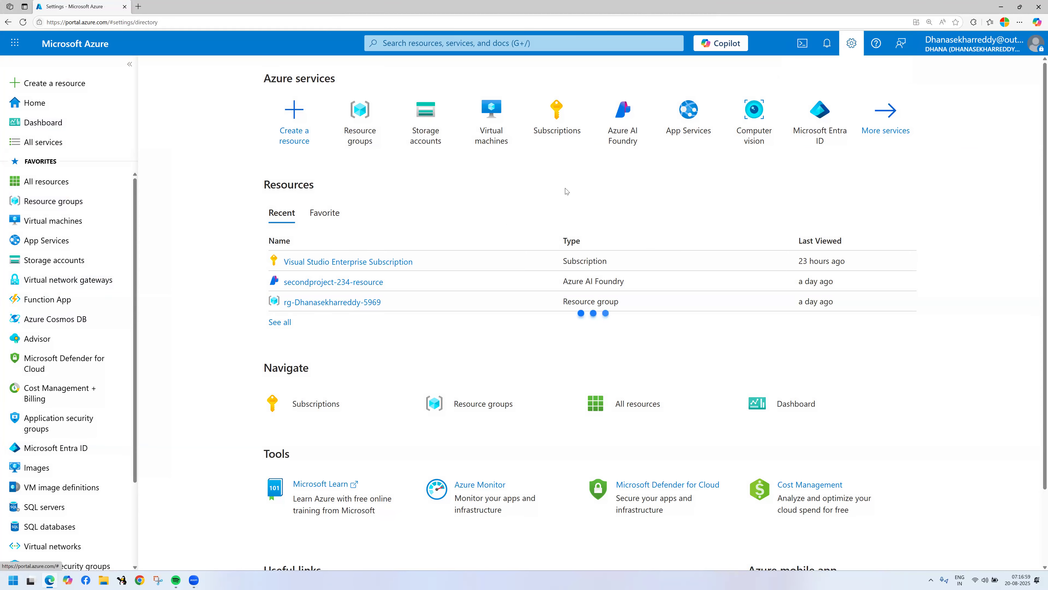
{"action": "left_click", "coordinate": [216, 174]}
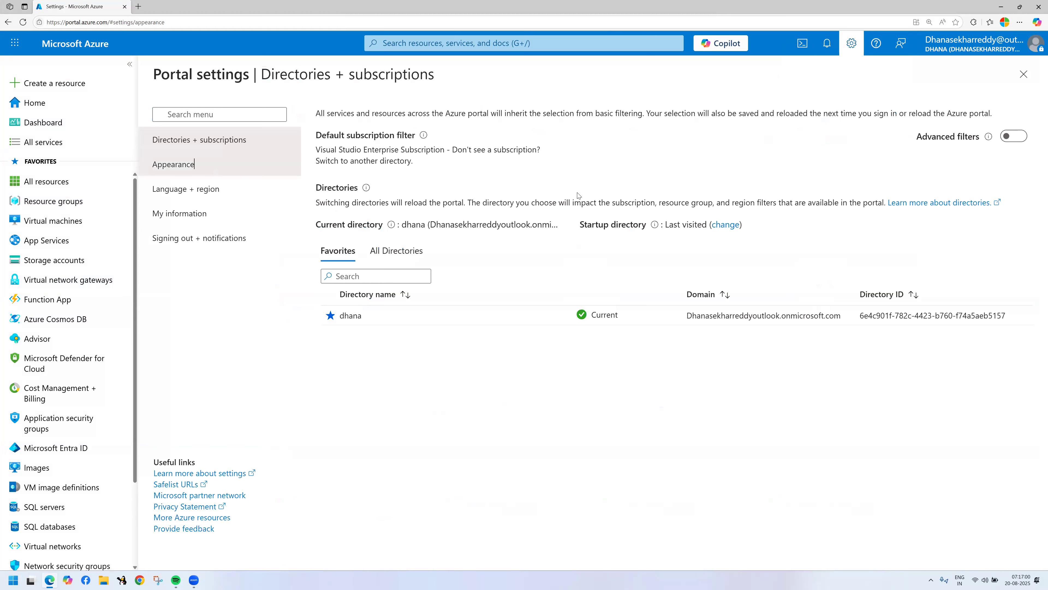
{"action": "left_click", "coordinate": [359, 551]}
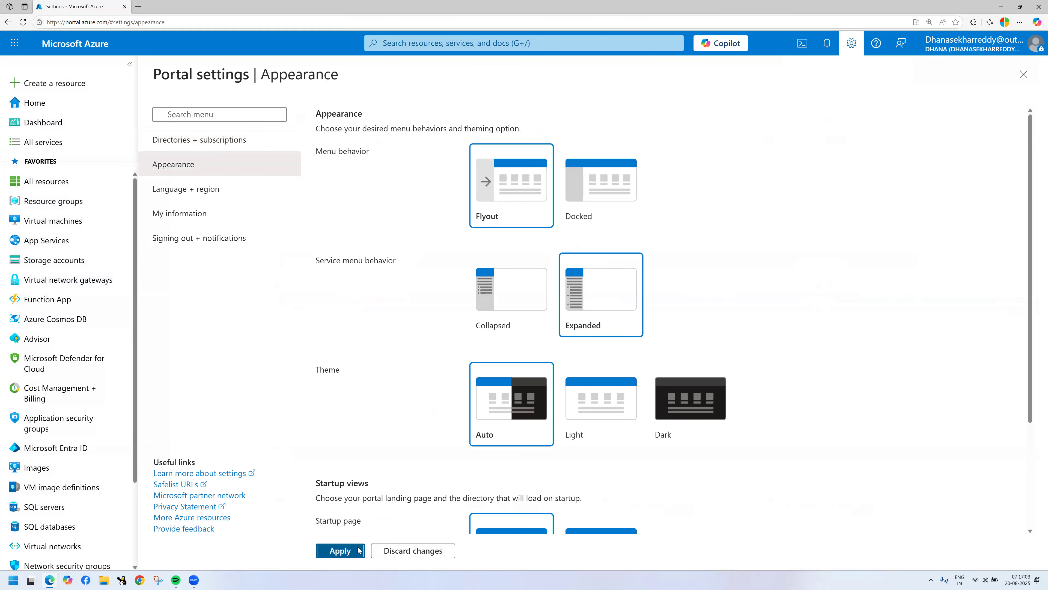
{"action": "left_click", "coordinate": [1021, 76]}
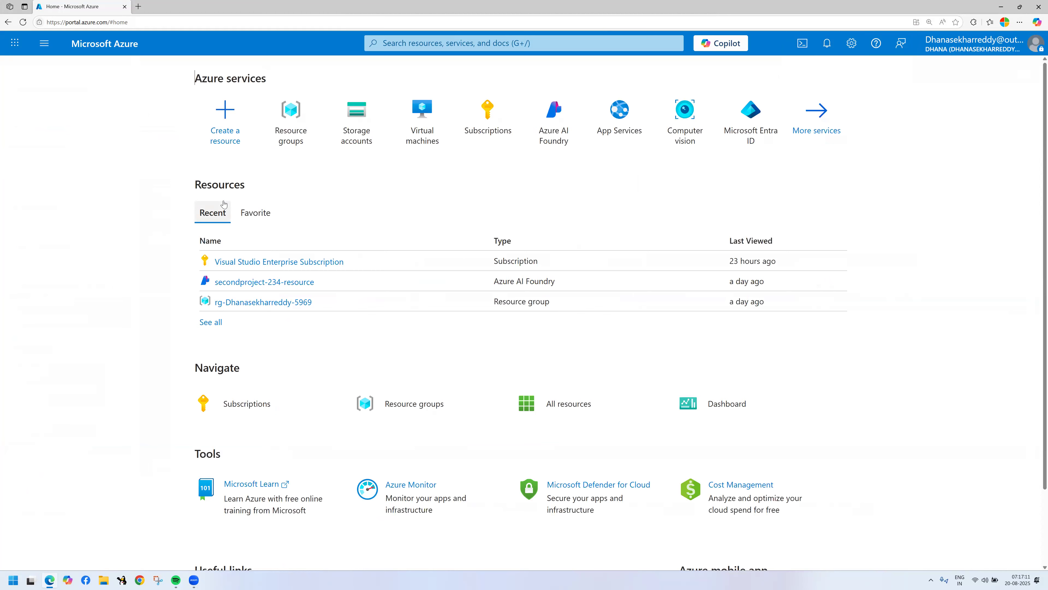
- Set the portal's menu behavior to Docked in the appearance settings, apply it and close the settings
{"action": "left_click", "coordinate": [848, 45]}
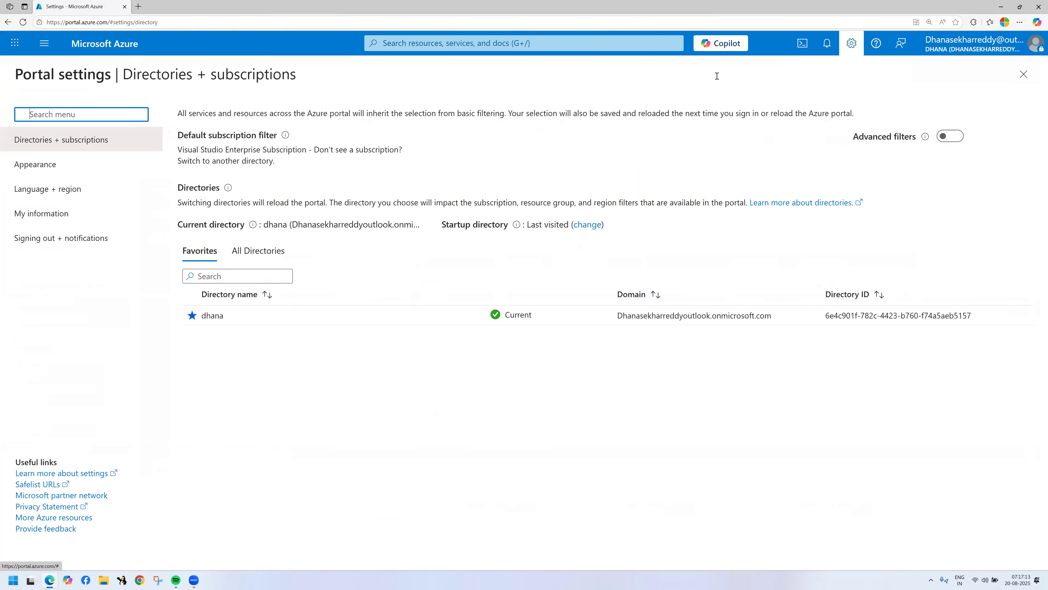
{"action": "left_click", "coordinate": [56, 164]}
{"action": "left_click", "coordinate": [437, 182]}
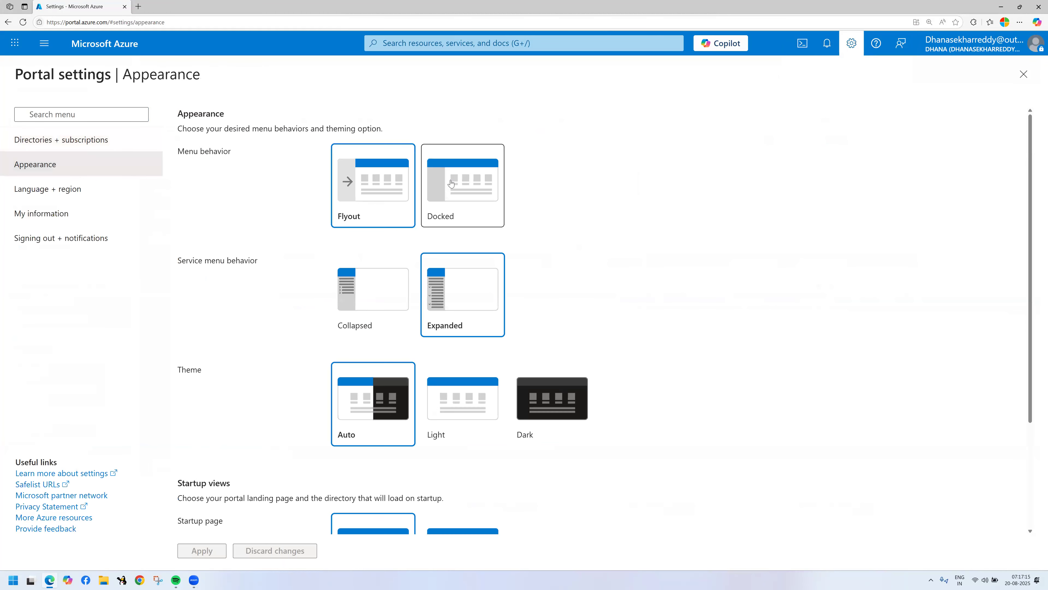
{"action": "left_click", "coordinate": [199, 554]}
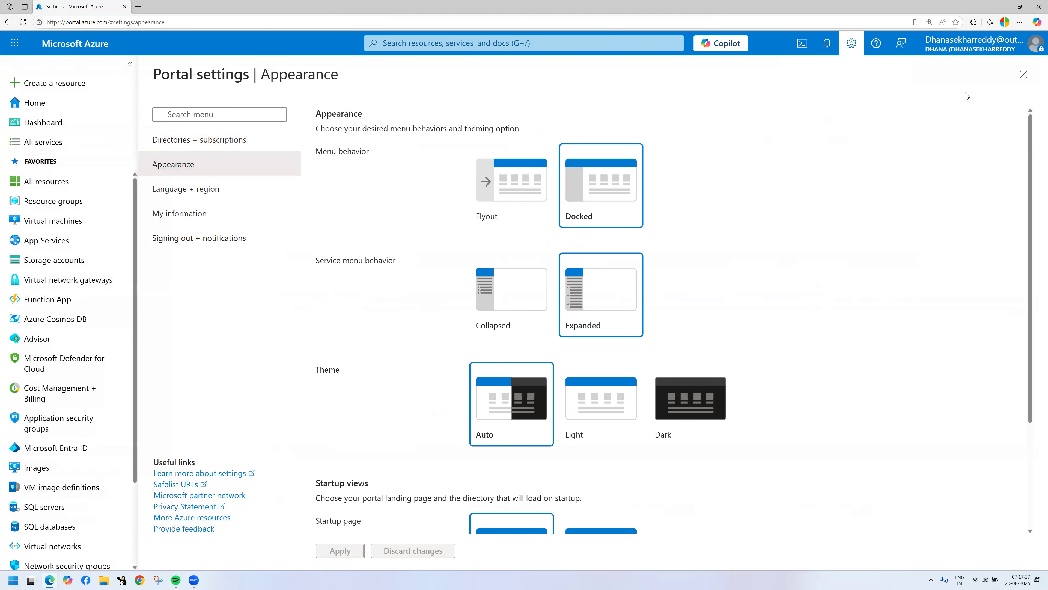
{"action": "left_click", "coordinate": [1023, 74]}
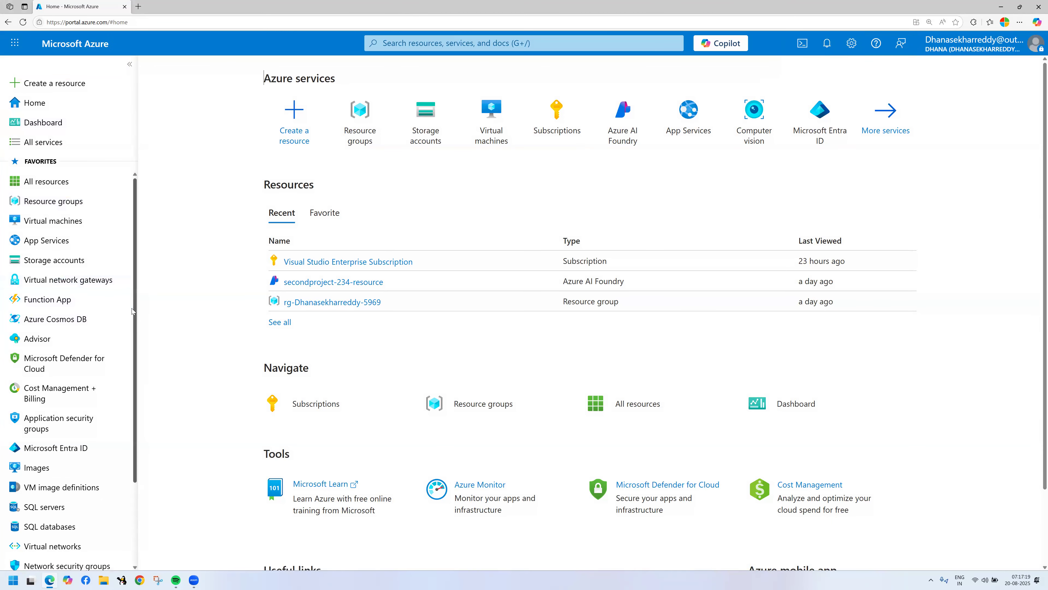
{"action": "scroll", "coordinate": [98, 266], "scroll_direction": "down", "scroll_amount": 2}
{"action": "scroll", "coordinate": [98, 267], "scroll_direction": "up", "scroll_amount": 3}
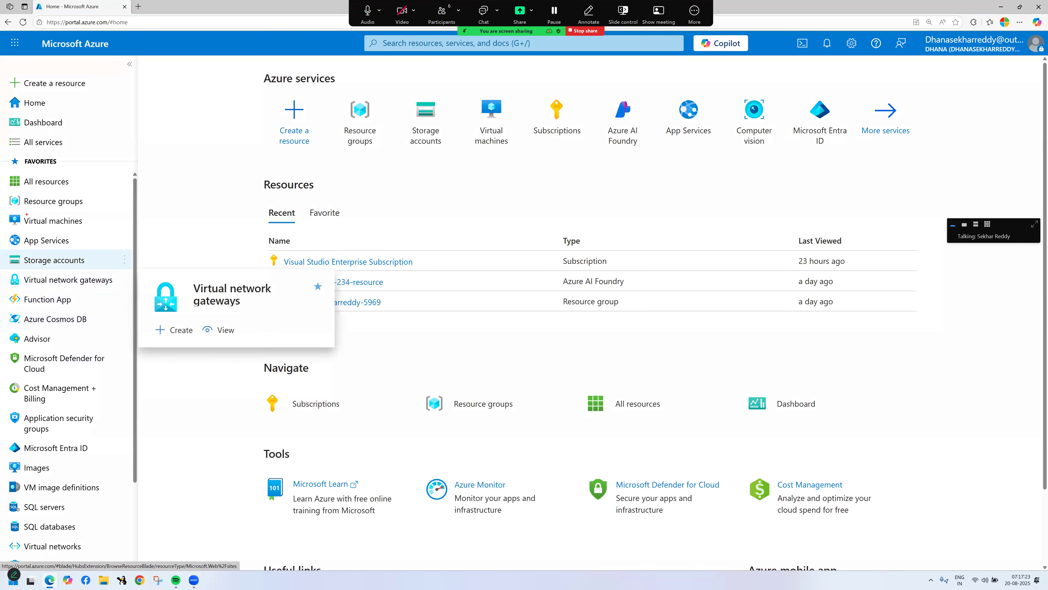
{"action": "mouse_move", "coordinate": [1, 165]}
{"action": "left_mouse_down"}
{"action": "mouse_move", "coordinate": [110, 418]}
{"action": "mouse_move", "coordinate": [132, 574]}
{"action": "mouse_move", "coordinate": [130, 526]}
{"action": "left_mouse_up"}
{"action": "mouse_move", "coordinate": [125, 244]}
{"action": "left_mouse_down"}
{"action": "mouse_move", "coordinate": [173, 209]}
{"action": "mouse_move", "coordinate": [194, 221]}
{"action": "mouse_move", "coordinate": [244, 202]}
{"action": "left_mouse_up"}
{"action": "mouse_move", "coordinate": [235, 166]}
{"action": "left_mouse_down"}
{"action": "mouse_move", "coordinate": [249, 186]}
{"action": "mouse_move", "coordinate": [275, 180]}
{"action": "left_mouse_up"}
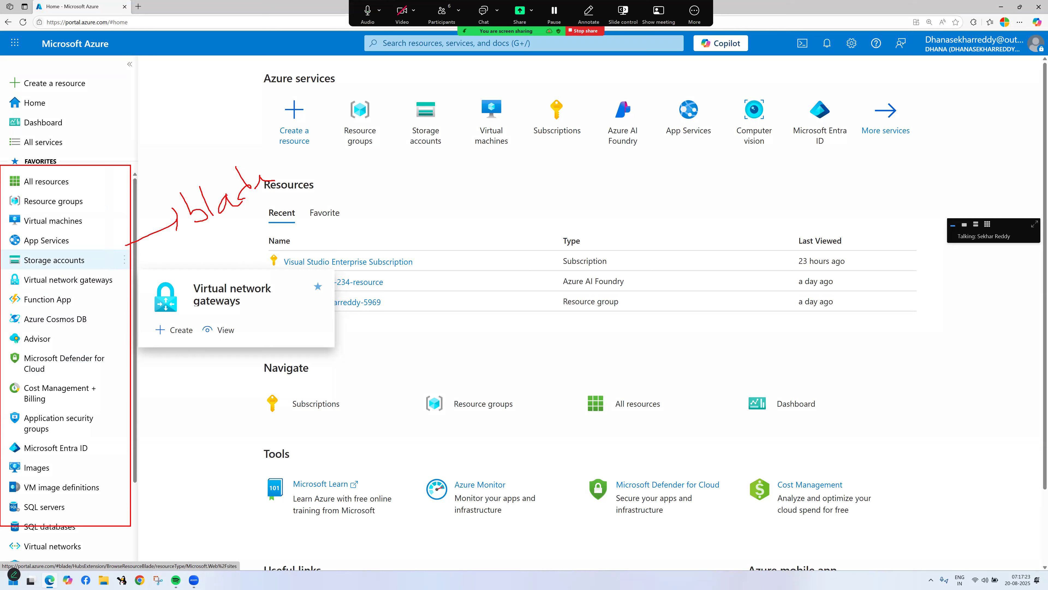
{"action": "mouse_move", "coordinate": [19, 152]}
{"action": "left_mouse_down"}
{"action": "mouse_move", "coordinate": [60, 125]}
{"action": "mouse_move", "coordinate": [68, 132]}
{"action": "left_mouse_up"}
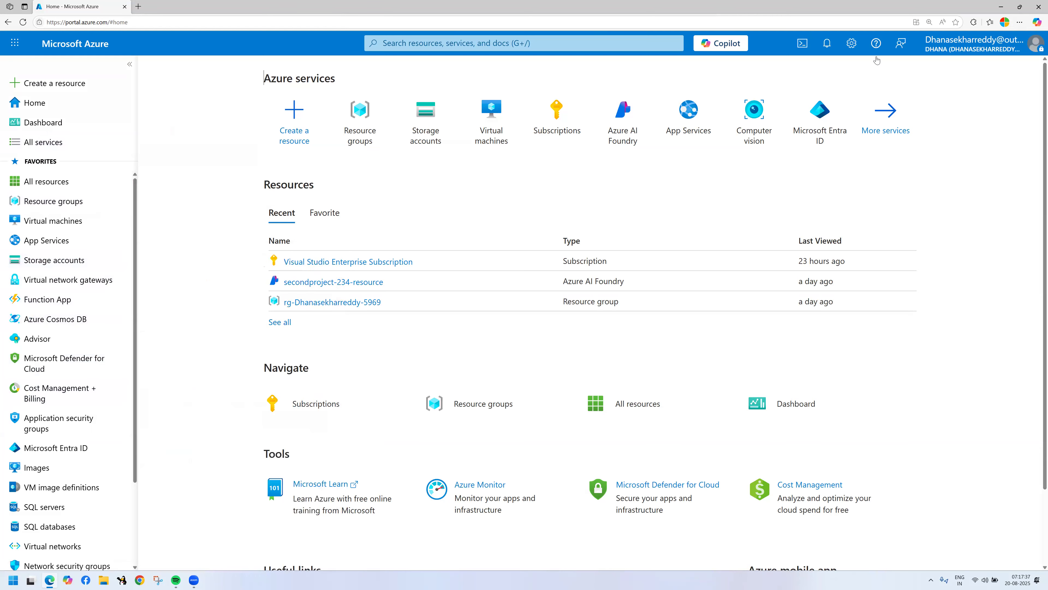
- Apply the Dark theme to the portal in the appearance settings
{"action": "left_click", "coordinate": [853, 44]}
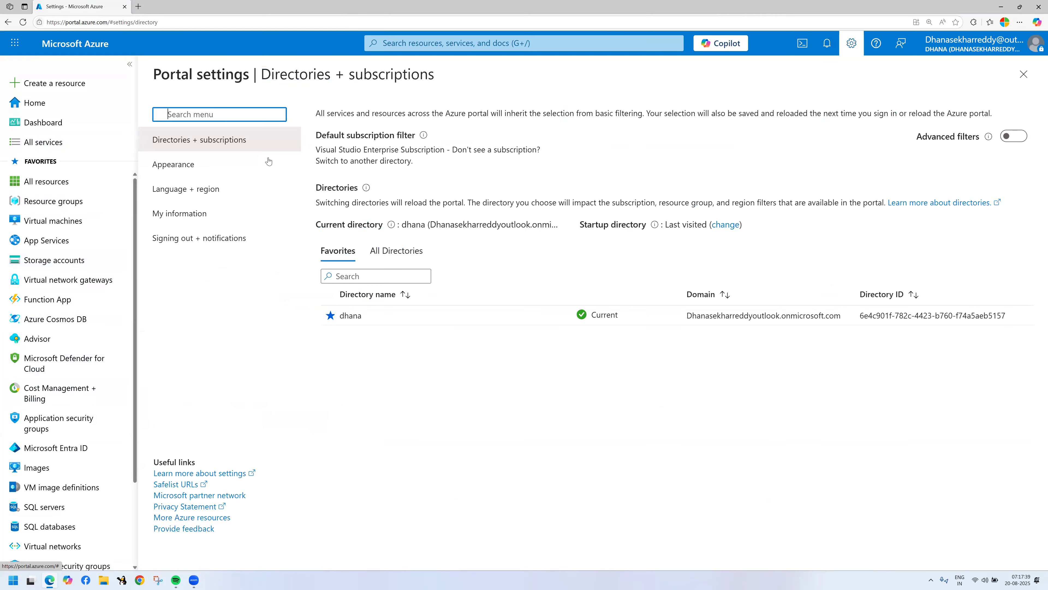
{"action": "left_click", "coordinate": [216, 162]}
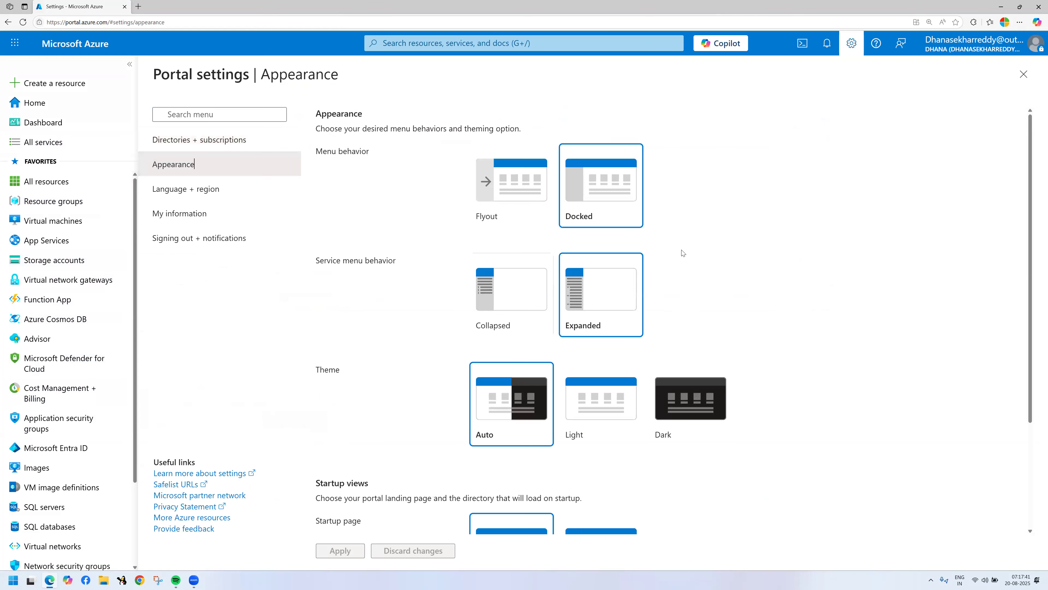
{"action": "scroll", "coordinate": [726, 367], "scroll_direction": "down", "scroll_amount": 3}
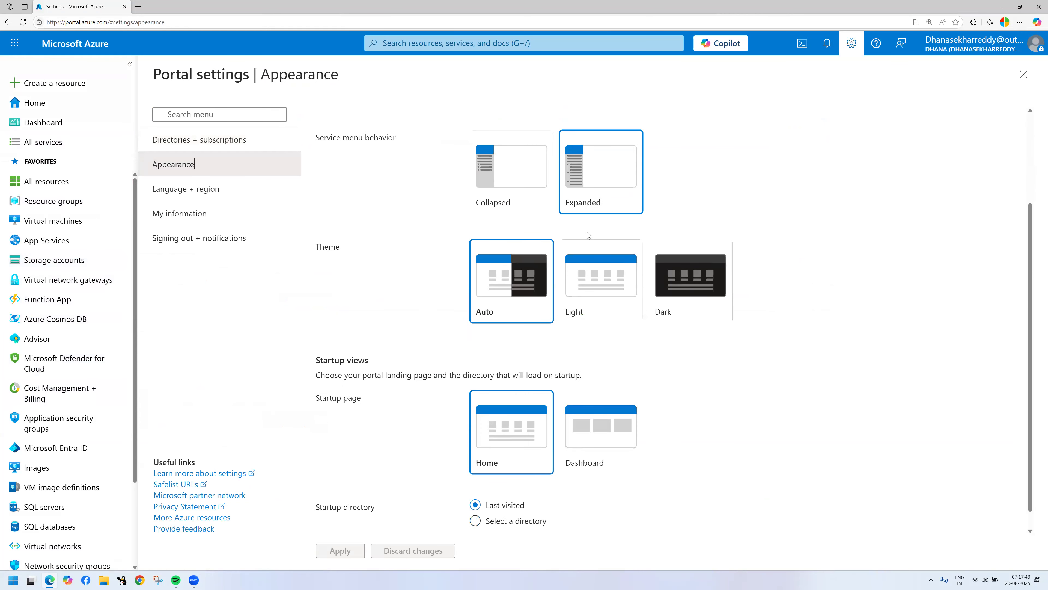
{"action": "left_click", "coordinate": [699, 278]}
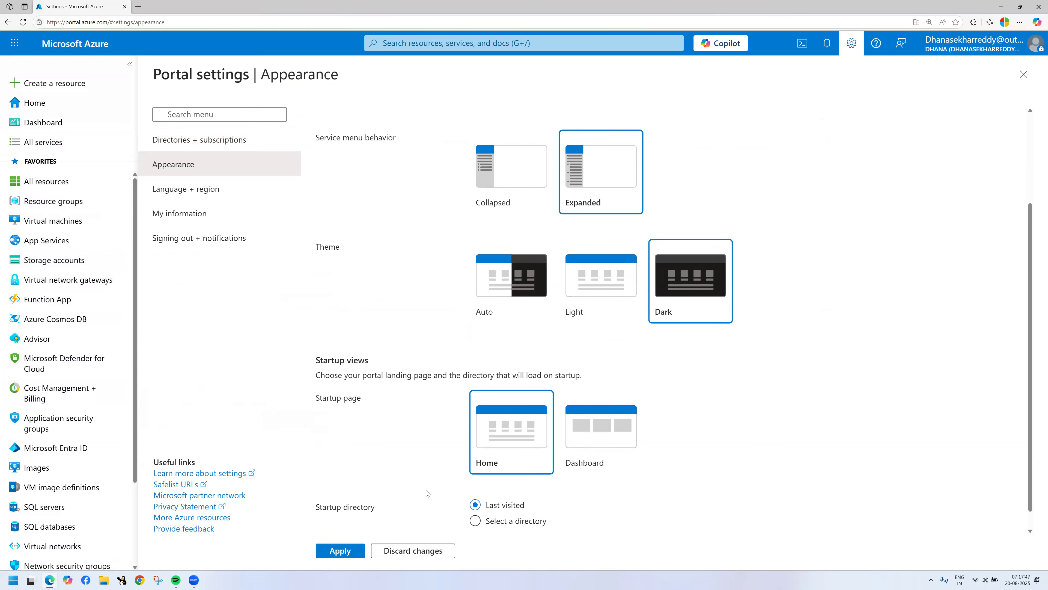
{"action": "left_click", "coordinate": [350, 554]}
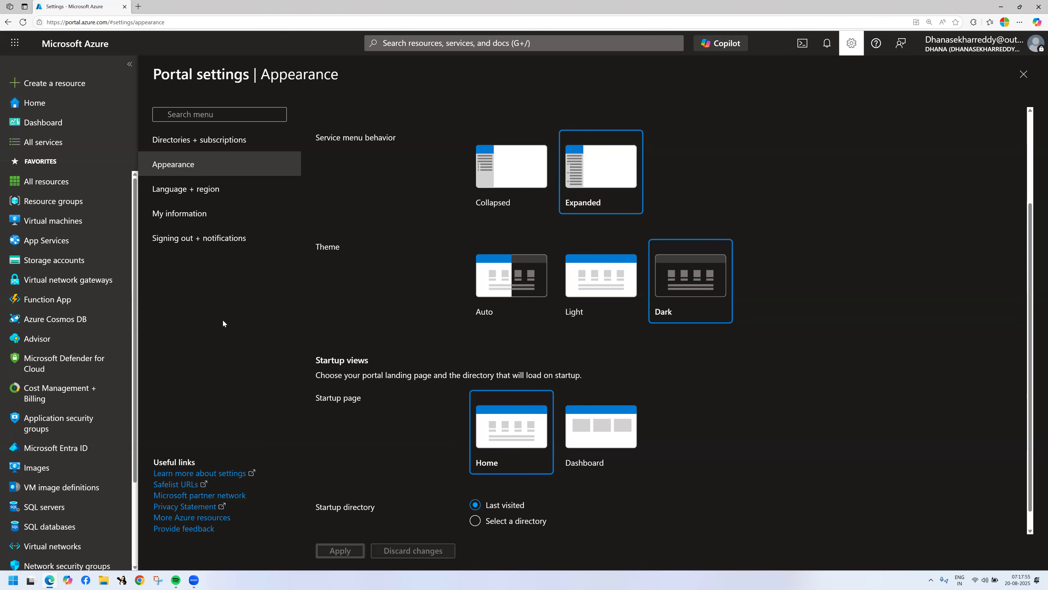
- Set the portal's theme to Auto in the appearance settings and apply it
{"action": "double_click", "coordinate": [326, 247]}
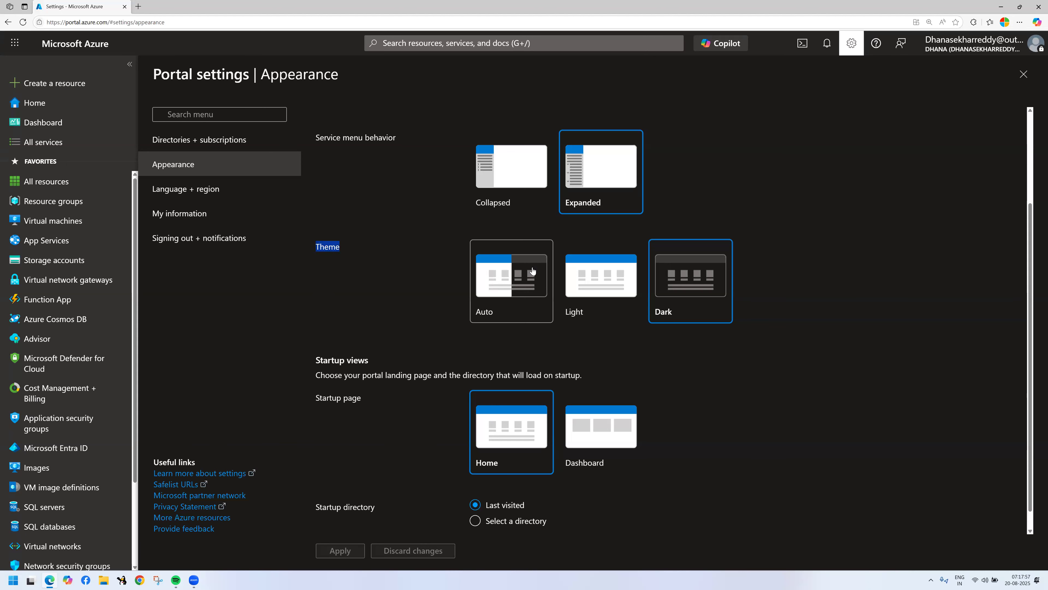
{"action": "left_click", "coordinate": [488, 272]}
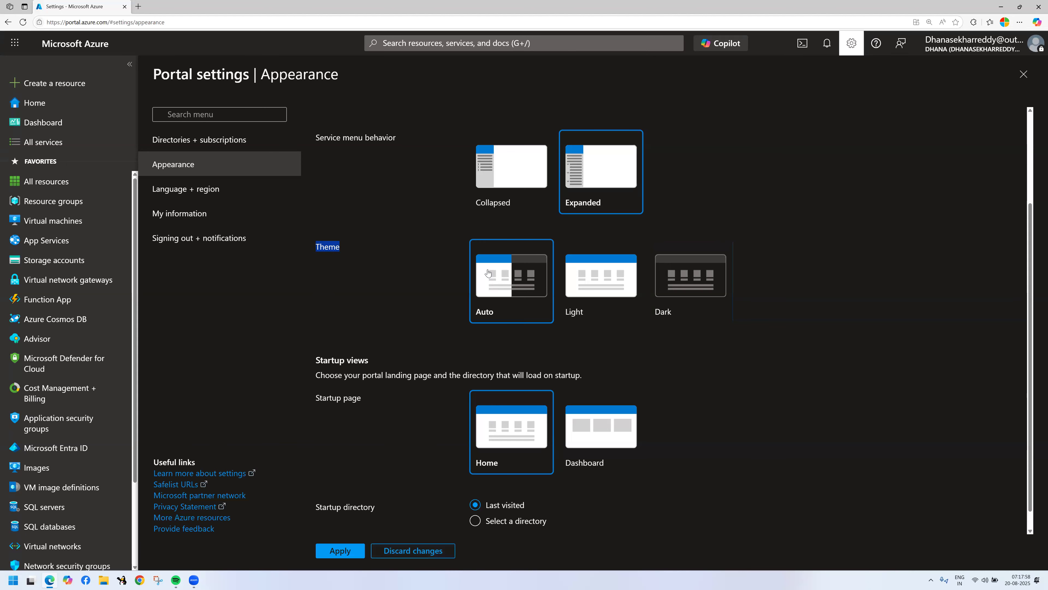
{"action": "left_click", "coordinate": [347, 551]}
{"action": "left_click", "coordinate": [237, 299]}
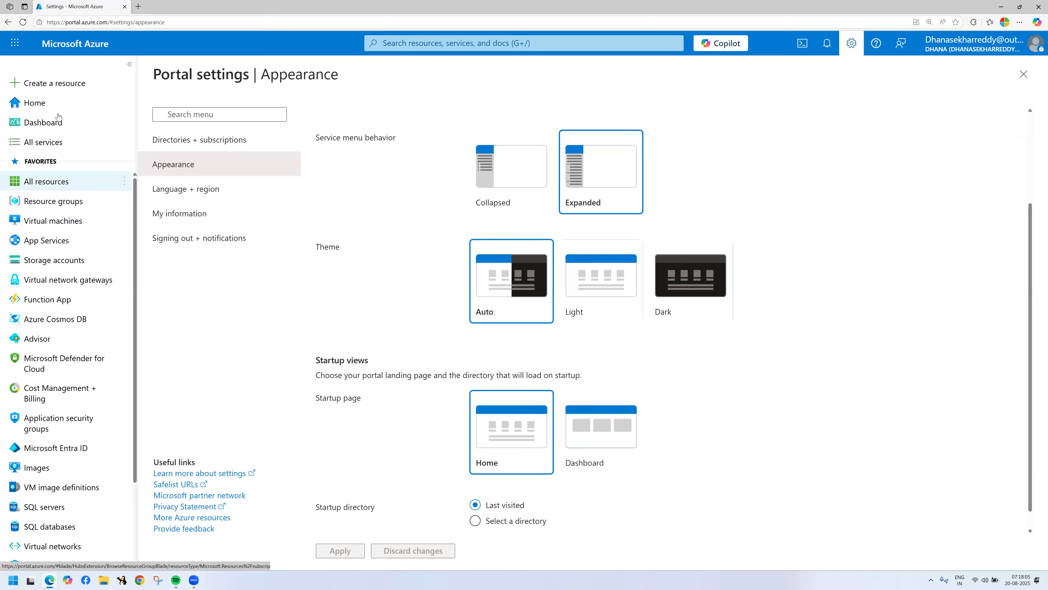
- Open Cloud Shell on the portal's home page and enlarge its pane to about half the window height
{"action": "left_click", "coordinate": [50, 103]}
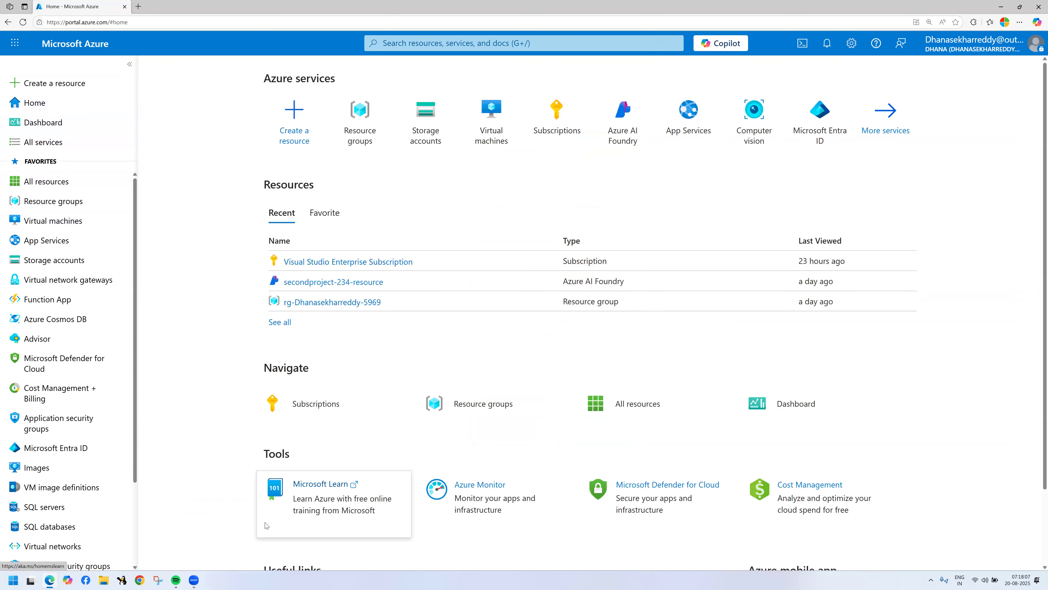
{"action": "left_click", "coordinate": [801, 43]}
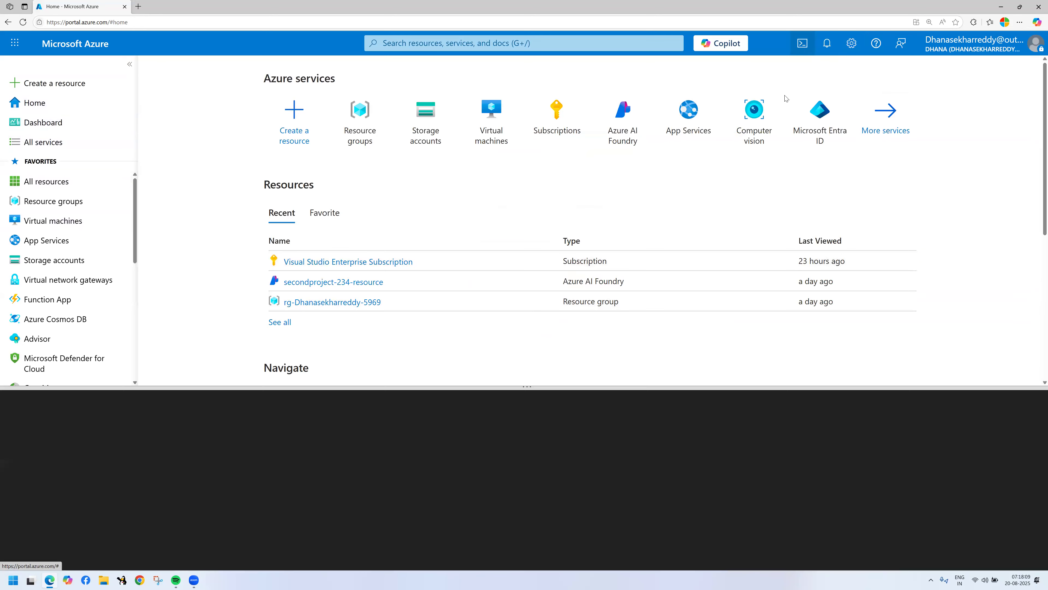
{"action": "left_click_drag", "start_coordinate": [516, 389], "coordinate": [514, 268]}
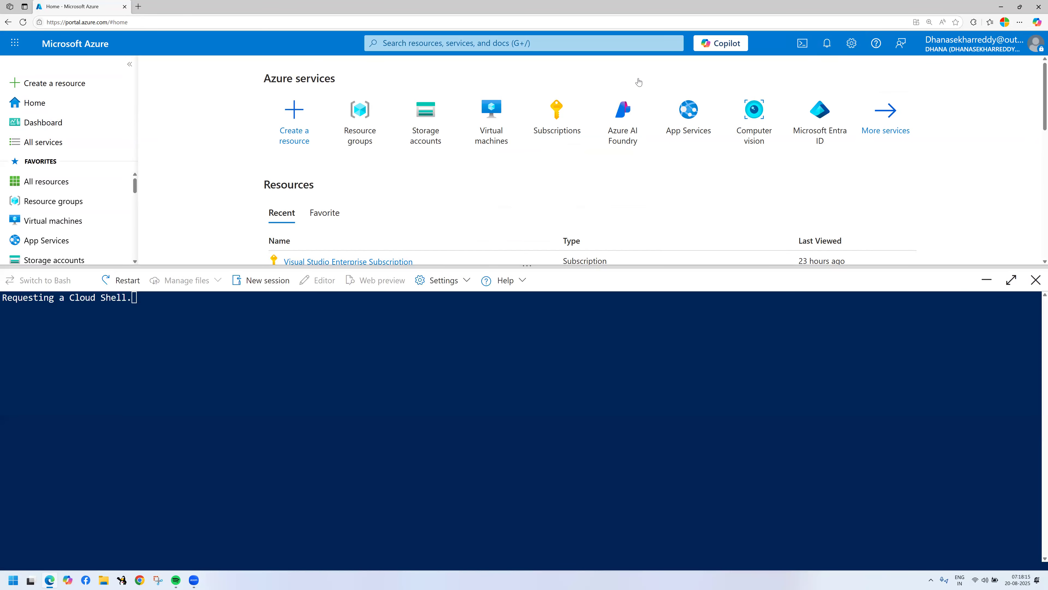
{"action": "mouse_move", "coordinate": [165, 319]}
{"action": "left_mouse_down"}
{"action": "mouse_move", "coordinate": [183, 308]}
{"action": "mouse_move", "coordinate": [211, 317]}
{"action": "left_mouse_up"}
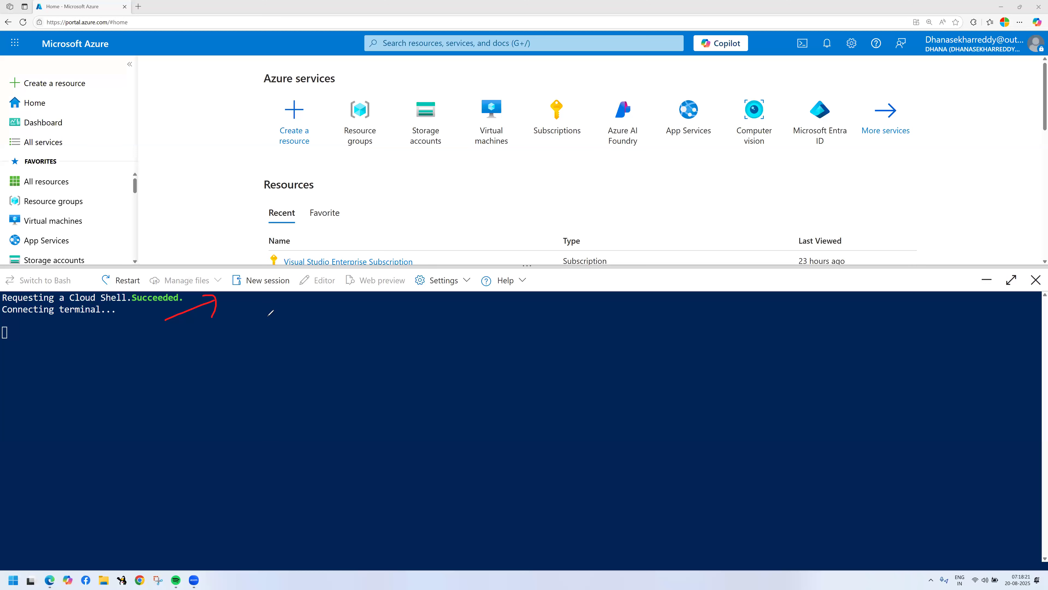
{"action": "mouse_move", "coordinate": [176, 312]}
{"action": "left_mouse_down"}
{"action": "mouse_move", "coordinate": [173, 300]}
{"action": "mouse_move", "coordinate": [248, 297]}
{"action": "mouse_move", "coordinate": [188, 320]}
{"action": "mouse_move", "coordinate": [180, 303]}
{"action": "mouse_move", "coordinate": [250, 285]}
{"action": "left_mouse_up"}
{"action": "left_click", "coordinate": [272, 251]}
{"action": "mouse_move", "coordinate": [272, 242]}
{"action": "left_mouse_down"}
{"action": "mouse_move", "coordinate": [315, 255]}
{"action": "mouse_move", "coordinate": [330, 247]}
{"action": "left_mouse_up"}
{"action": "left_click_drag", "start_coordinate": [376, 202], "coordinate": [376, 237]}
{"action": "mouse_move", "coordinate": [386, 218]}
{"action": "left_mouse_down"}
{"action": "mouse_move", "coordinate": [392, 206]}
{"action": "mouse_move", "coordinate": [439, 212]}
{"action": "left_mouse_up"}
{"action": "mouse_move", "coordinate": [462, 168]}
{"action": "left_mouse_down"}
{"action": "mouse_move", "coordinate": [450, 199]}
{"action": "mouse_move", "coordinate": [470, 191]}
{"action": "left_mouse_up"}
{"action": "left_click_drag", "start_coordinate": [449, 189], "coordinate": [495, 185]}
{"action": "left_click", "coordinate": [494, 163]}
{"action": "left_click_drag", "start_coordinate": [500, 153], "coordinate": [501, 225]}
{"action": "left_click_drag", "start_coordinate": [487, 213], "coordinate": [512, 208]}
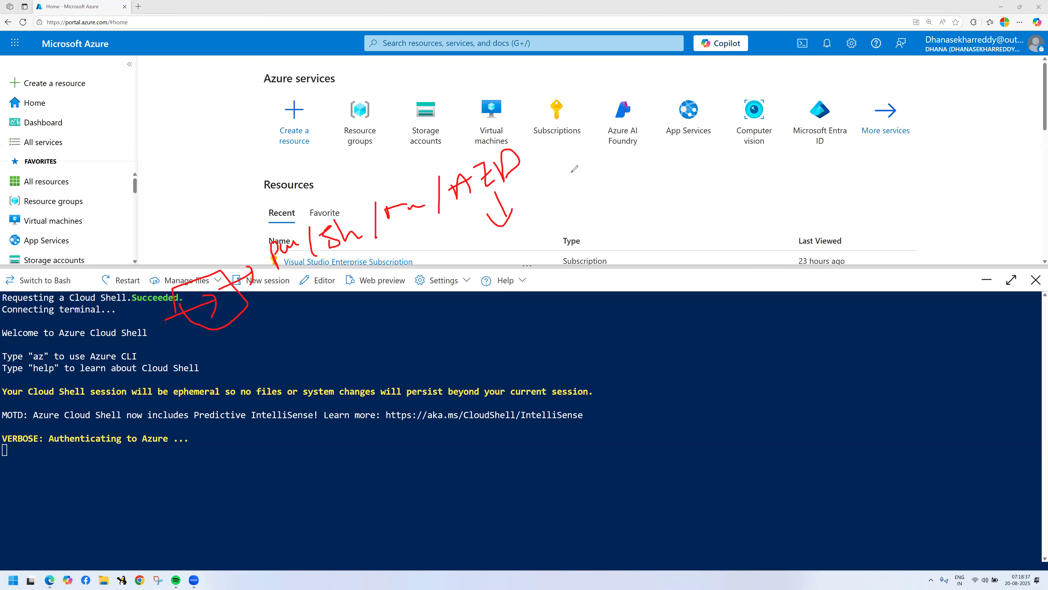
{"action": "left_click_drag", "start_coordinate": [564, 179], "coordinate": [565, 179]}
{"action": "left_click_drag", "start_coordinate": [522, 181], "coordinate": [557, 191]}
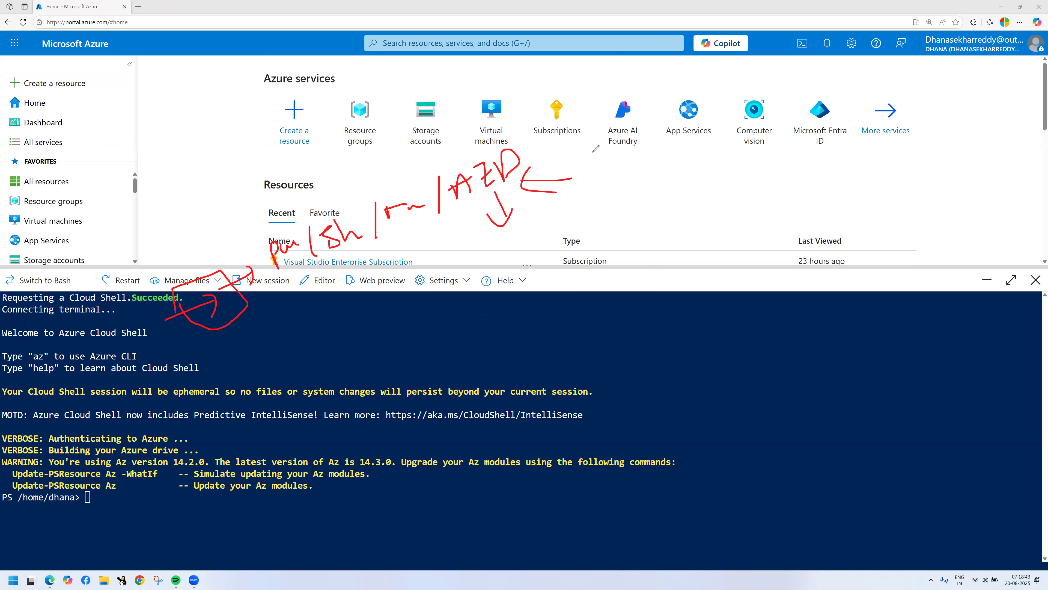
{"action": "left_click_drag", "start_coordinate": [582, 117], "coordinate": [589, 183]}
{"action": "mouse_move", "coordinate": [632, 125]}
{"action": "left_mouse_down"}
{"action": "mouse_move", "coordinate": [687, 146]}
{"action": "mouse_move", "coordinate": [702, 103]}
{"action": "mouse_move", "coordinate": [710, 138]}
{"action": "mouse_move", "coordinate": [765, 100]}
{"action": "mouse_move", "coordinate": [775, 133]}
{"action": "left_mouse_up"}
{"action": "left_click_drag", "start_coordinate": [789, 97], "coordinate": [815, 102]}
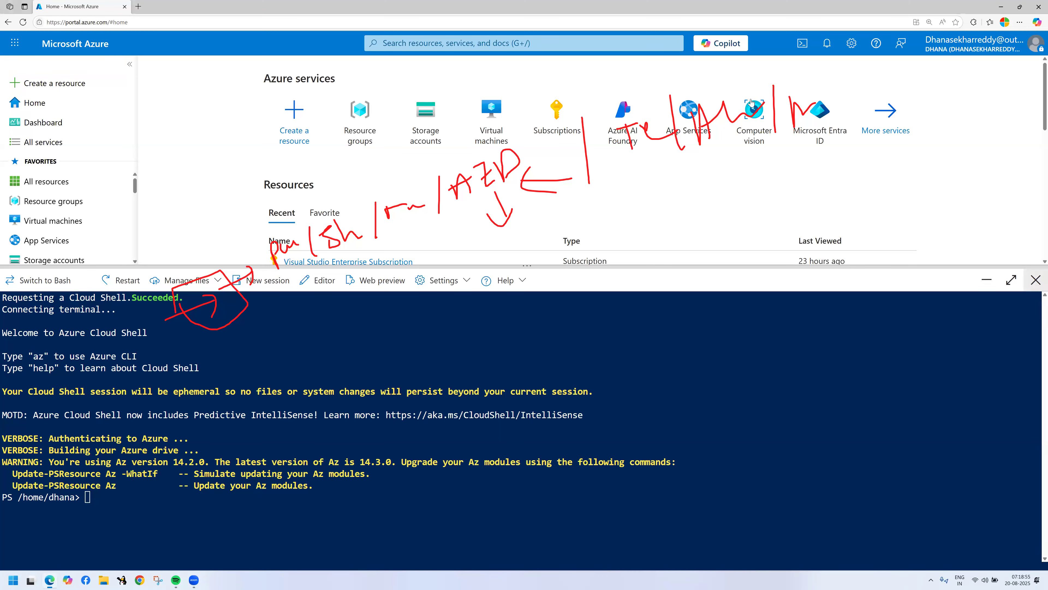
- Close the Cloud Shell pane on the portal's home page
{"action": "left_click", "coordinate": [1035, 280]}
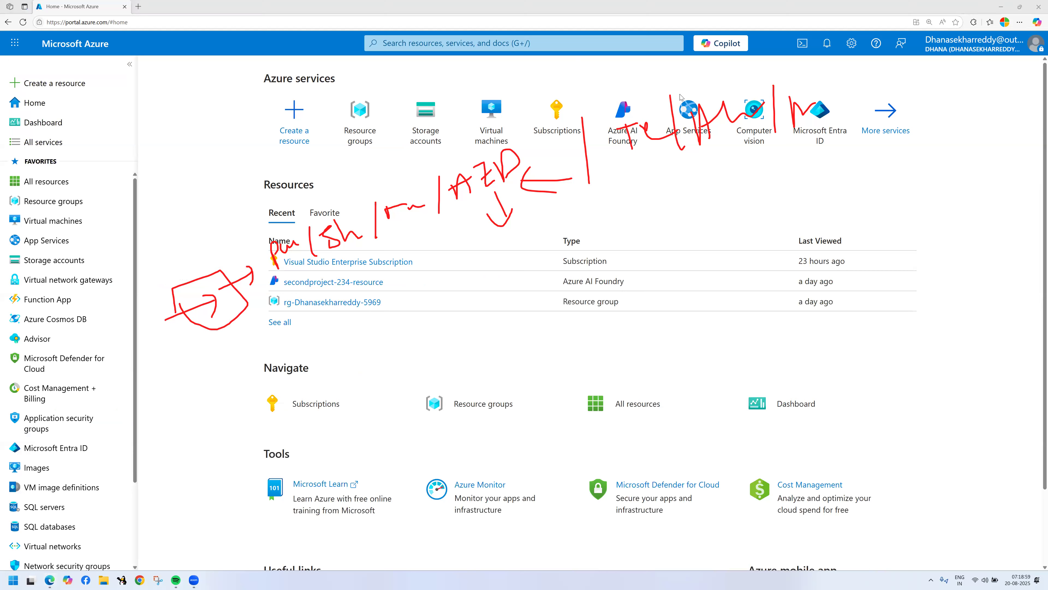
{"action": "left_click", "coordinate": [28, 318]}
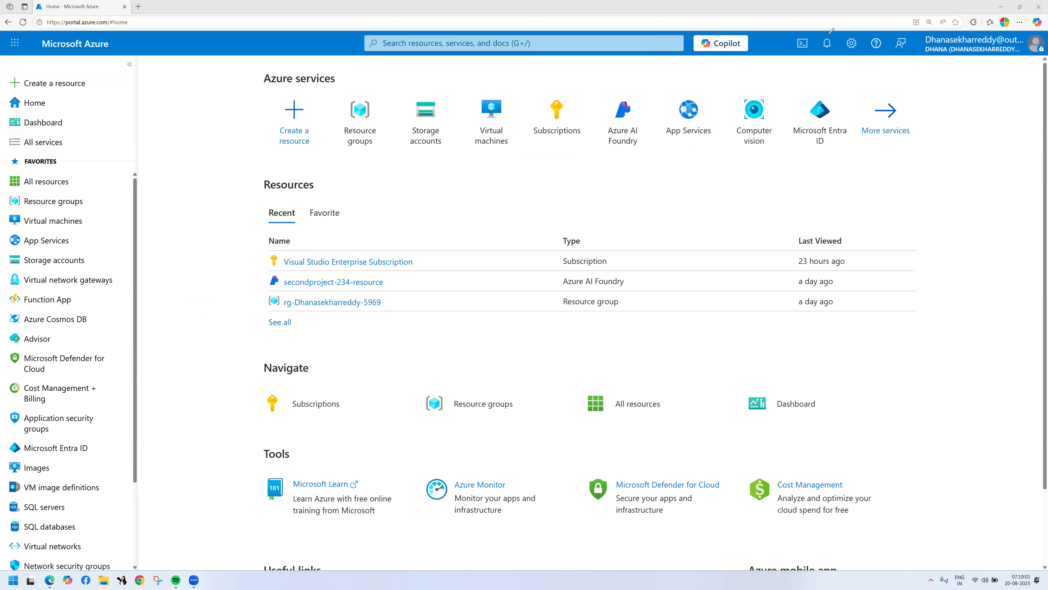
{"action": "left_click_drag", "start_coordinate": [841, 61], "coordinate": [817, 46]}
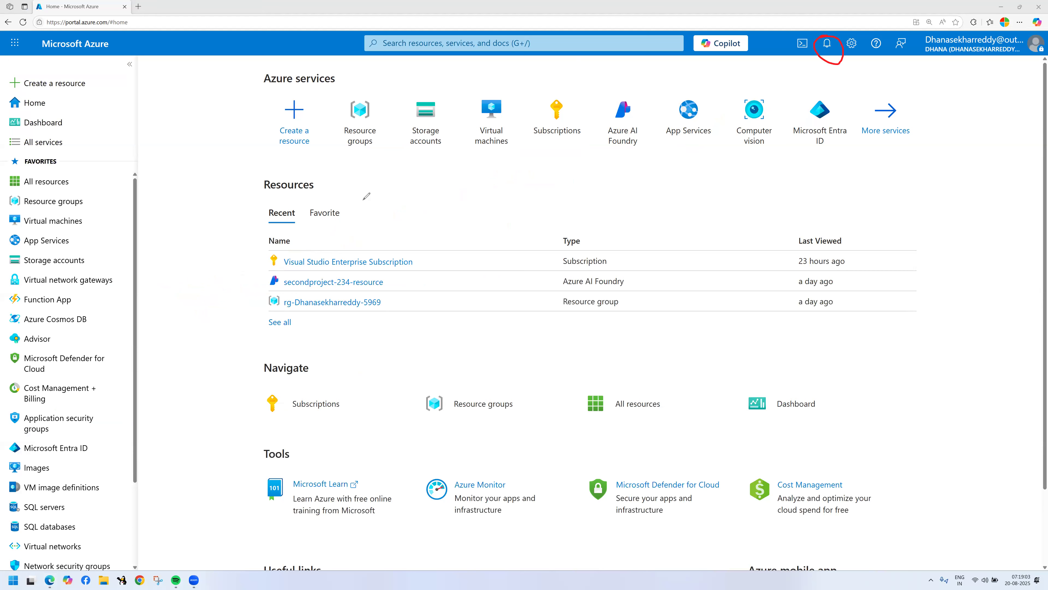
{"action": "mouse_move", "coordinate": [210, 191]}
{"action": "left_mouse_down"}
{"action": "mouse_move", "coordinate": [258, 255]}
{"action": "mouse_move", "coordinate": [249, 324]}
{"action": "left_mouse_up"}
{"action": "left_click_drag", "start_coordinate": [273, 263], "coordinate": [617, 190]}
{"action": "left_click_drag", "start_coordinate": [698, 151], "coordinate": [822, 63]}
{"action": "left_click_drag", "start_coordinate": [810, 61], "coordinate": [813, 87]}
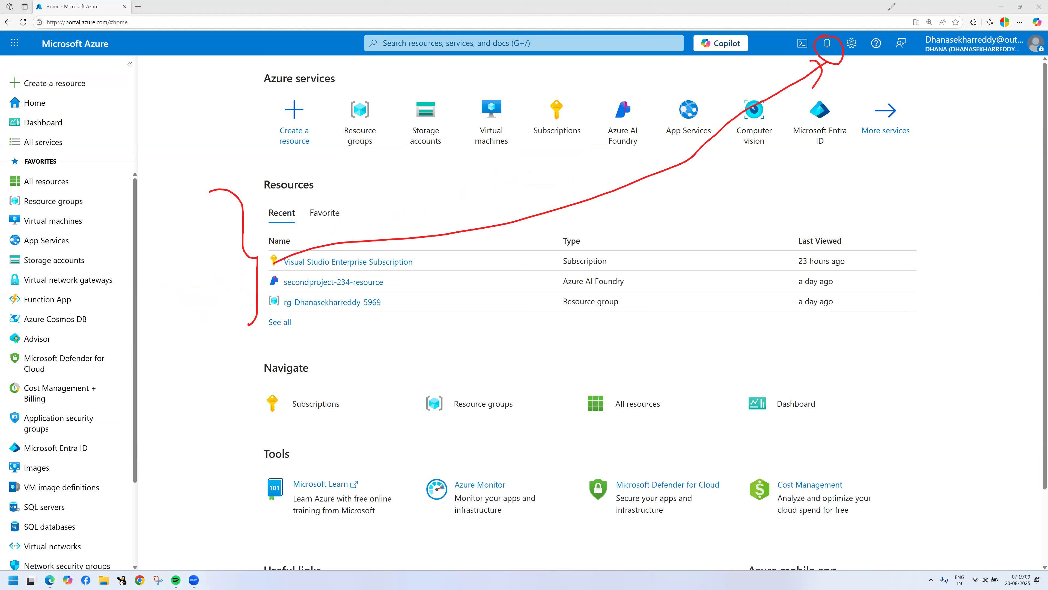
{"action": "mouse_move", "coordinate": [836, 44]}
{"action": "left_mouse_down"}
{"action": "mouse_move", "coordinate": [835, 77]}
{"action": "mouse_move", "coordinate": [864, 70]}
{"action": "left_mouse_up"}
{"action": "mouse_move", "coordinate": [716, 135]}
{"action": "left_mouse_down"}
{"action": "mouse_move", "coordinate": [710, 180]}
{"action": "mouse_move", "coordinate": [744, 140]}
{"action": "mouse_move", "coordinate": [748, 182]}
{"action": "left_mouse_up"}
{"action": "mouse_move", "coordinate": [779, 108]}
{"action": "left_mouse_down"}
{"action": "mouse_move", "coordinate": [786, 168]}
{"action": "mouse_move", "coordinate": [807, 168]}
{"action": "left_mouse_up"}
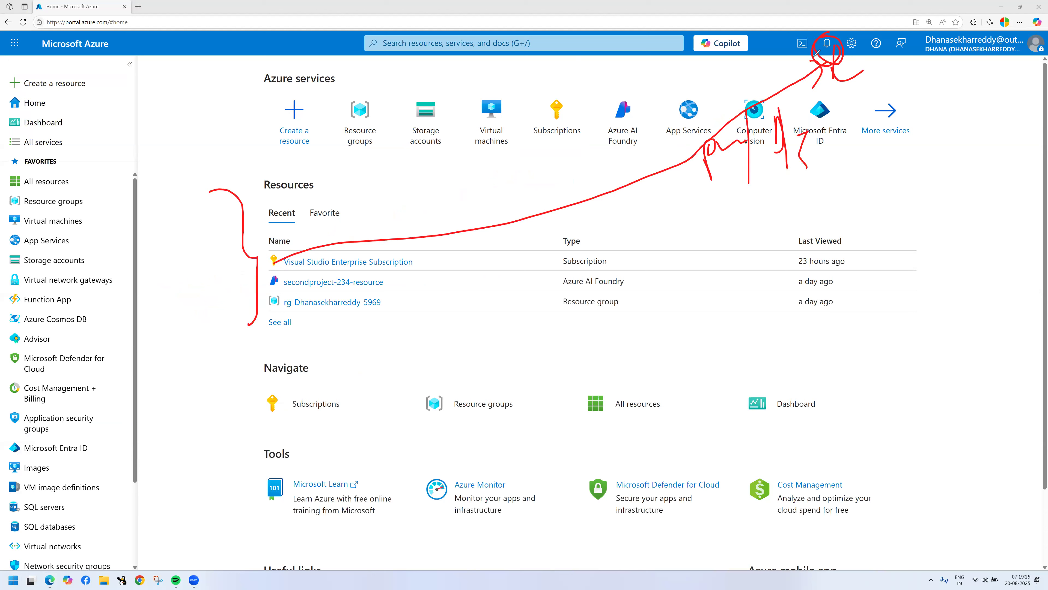
{"action": "left_click_drag", "start_coordinate": [828, 46], "coordinate": [820, 65]}
{"action": "key", "text": "e"}
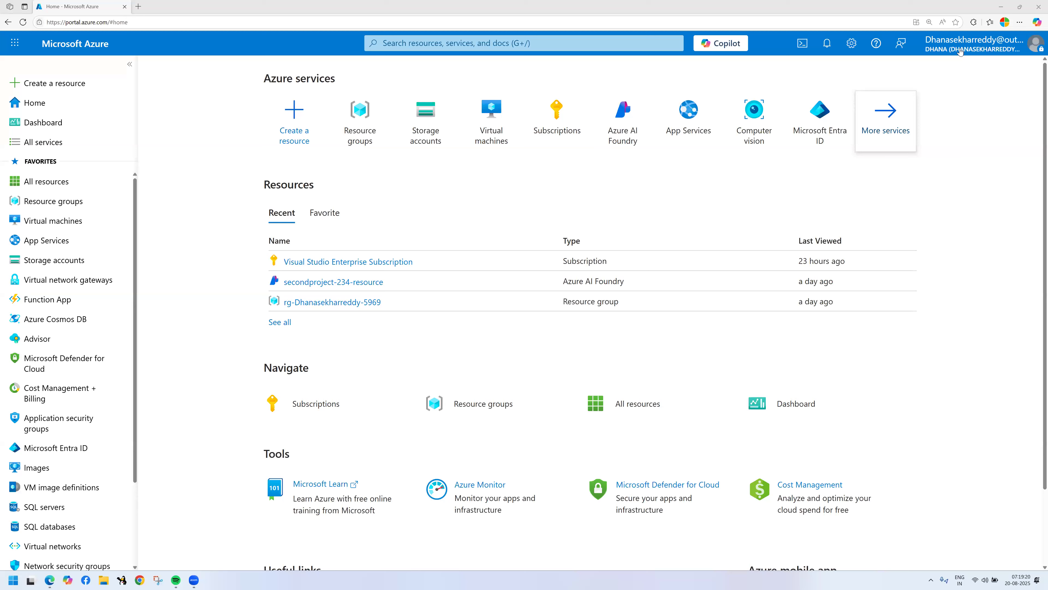
- Open the Language + region page of the portal settings
{"action": "left_click", "coordinate": [853, 44]}
{"action": "left_click", "coordinate": [209, 167]}
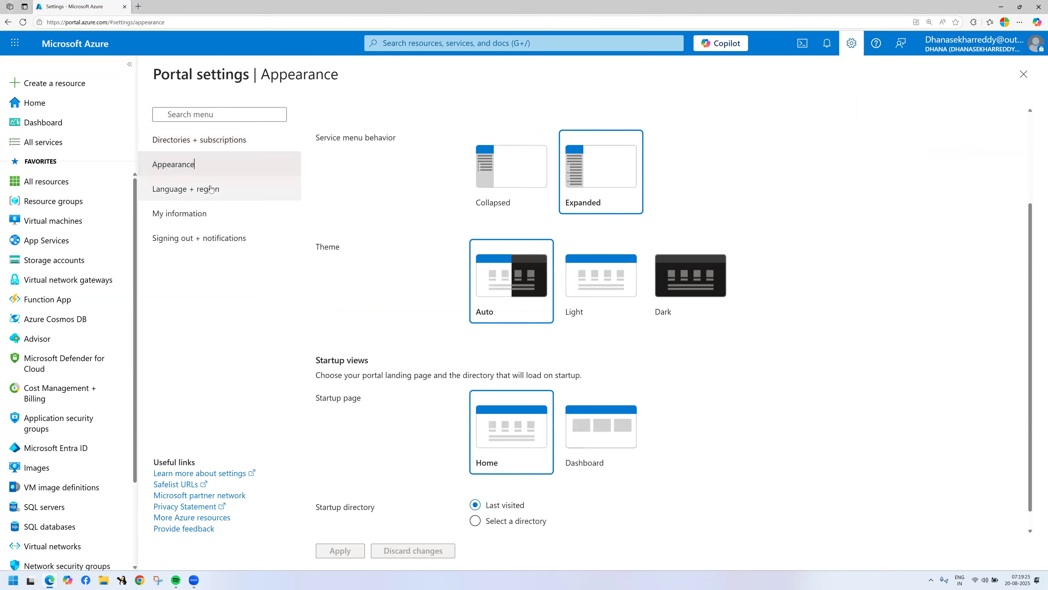
{"action": "left_click", "coordinate": [186, 193]}
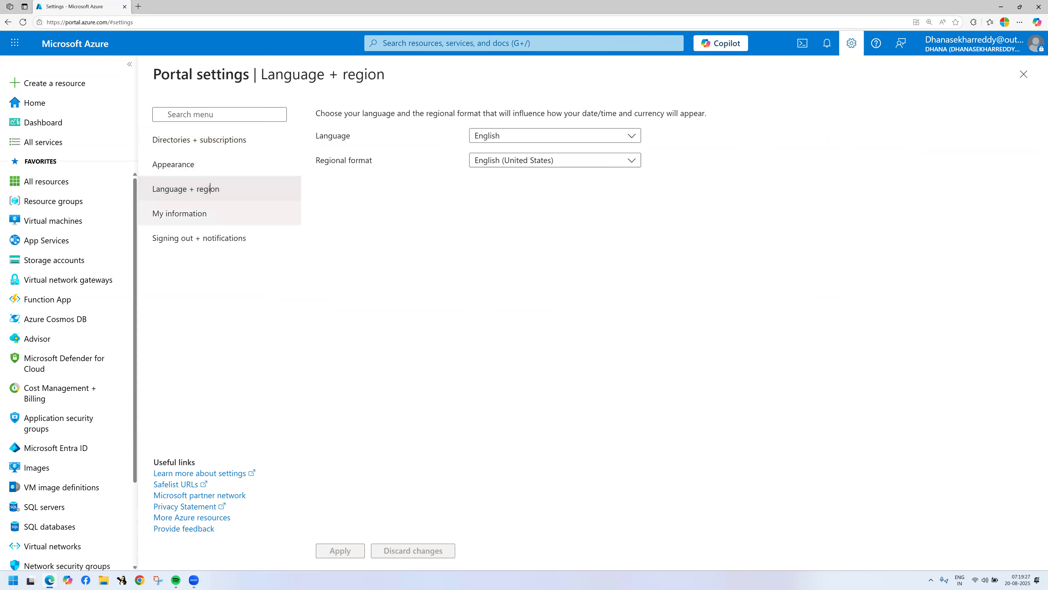
{"action": "left_click_drag", "start_coordinate": [139, 182], "coordinate": [257, 200]}
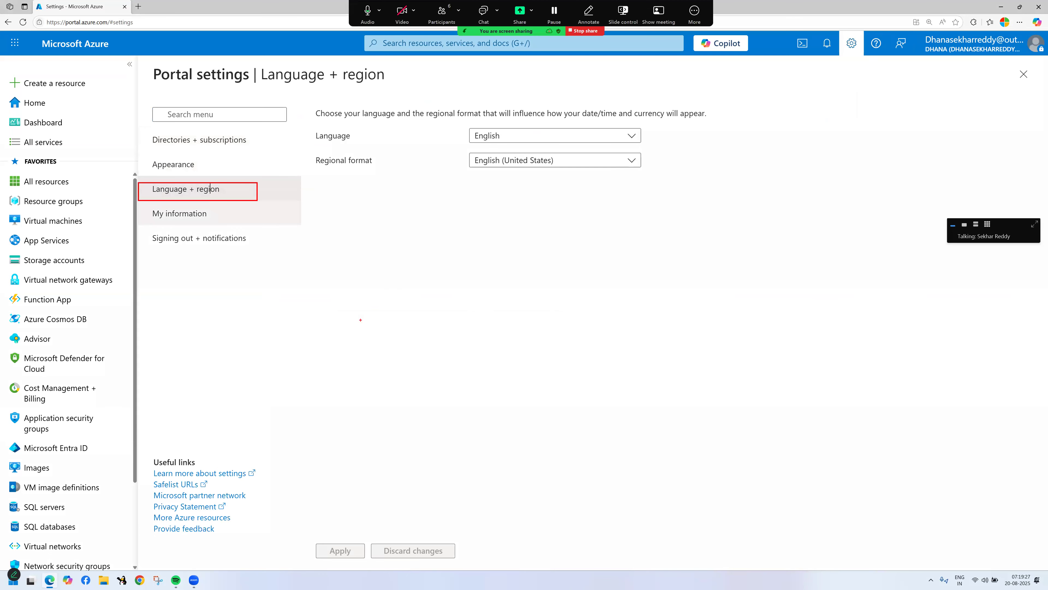
{"action": "mouse_move", "coordinate": [76, 129]}
{"action": "left_mouse_down"}
{"action": "mouse_move", "coordinate": [104, 163]}
{"action": "mouse_move", "coordinate": [125, 359]}
{"action": "mouse_move", "coordinate": [101, 377]}
{"action": "left_mouse_up"}
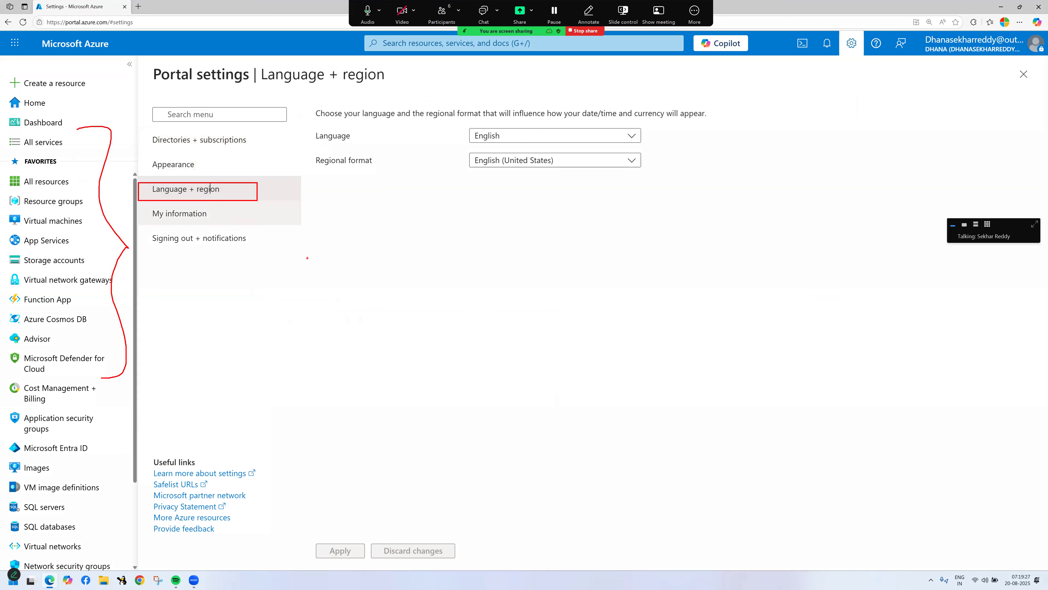
{"action": "mouse_move", "coordinate": [247, 196]}
{"action": "left_mouse_down"}
{"action": "mouse_move", "coordinate": [281, 183]}
{"action": "mouse_move", "coordinate": [276, 201]}
{"action": "left_mouse_up"}
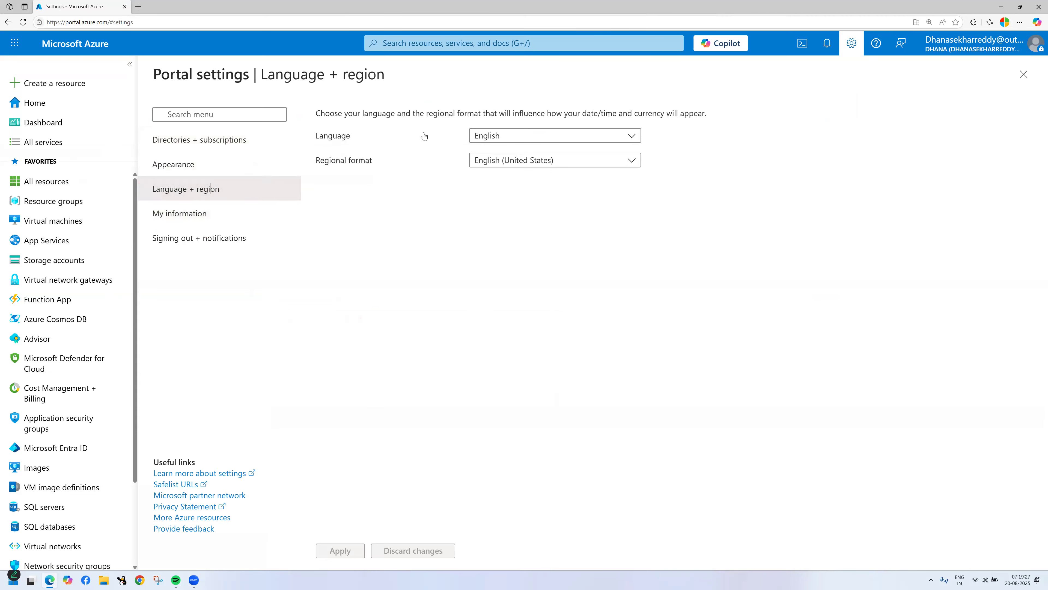
- Set the portal's language to 日本語, apply the change and dismiss the browser's translation offer
{"action": "left_click", "coordinate": [533, 135]}
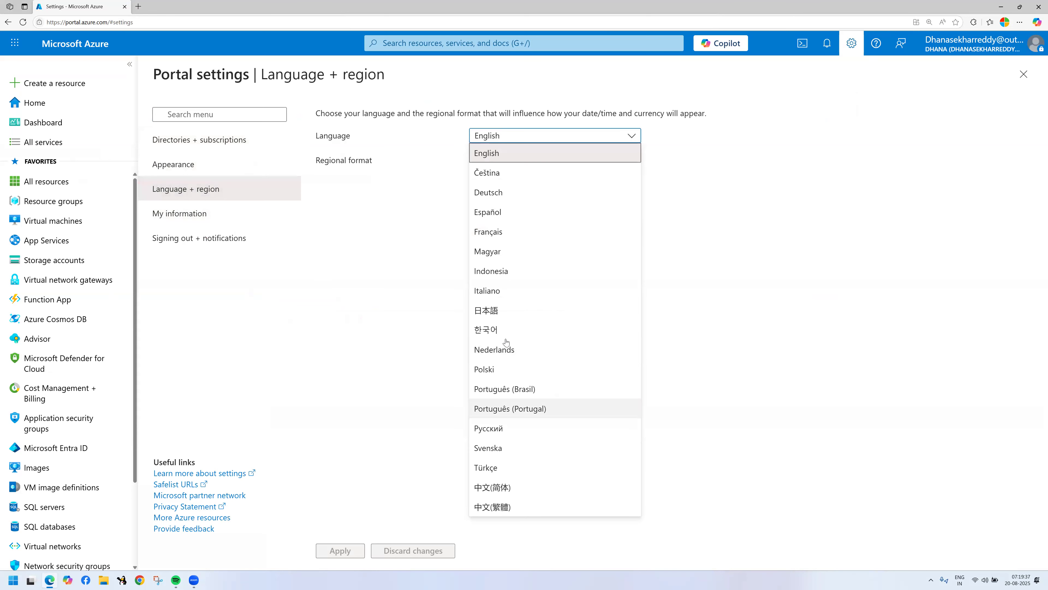
{"action": "left_click", "coordinate": [504, 310]}
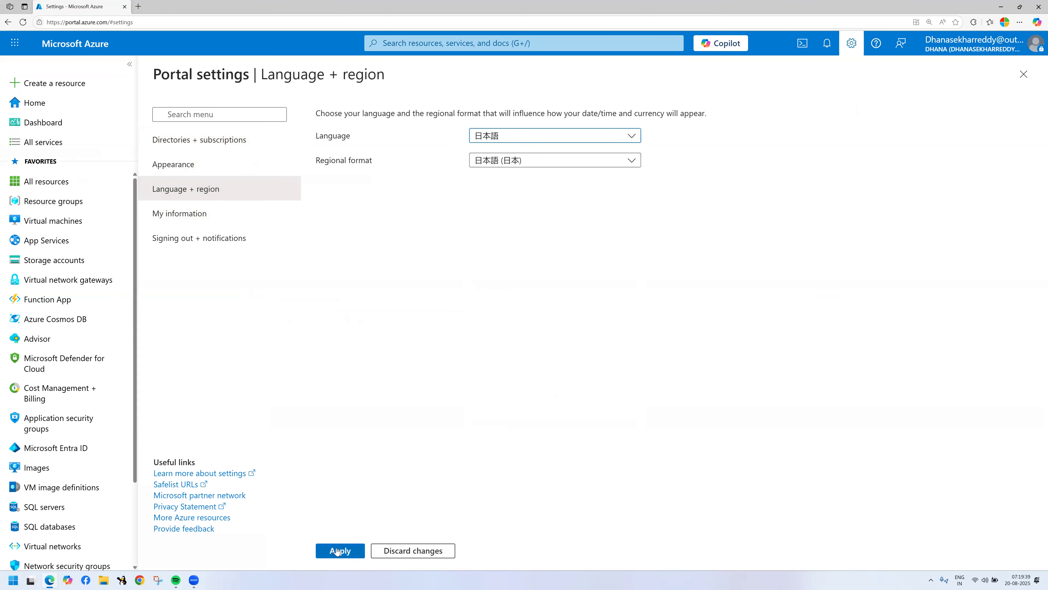
{"action": "left_click", "coordinate": [348, 550]}
{"action": "left_click", "coordinate": [363, 165]}
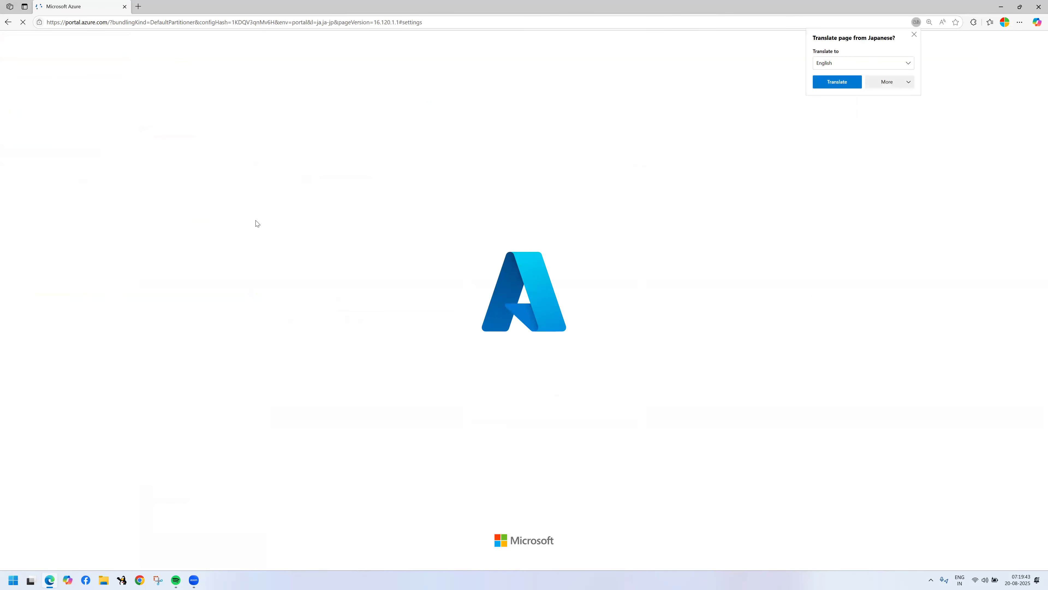
{"action": "left_click", "coordinate": [914, 35]}
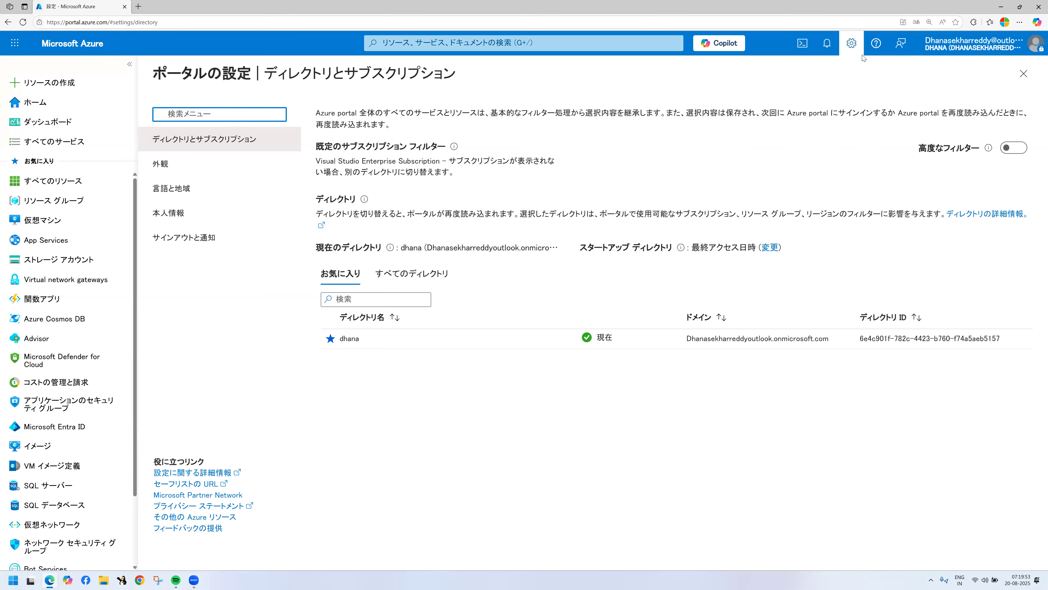
- Set the portal's language to English in the language and region settings, apply it and return to the home page
{"action": "left_click", "coordinate": [853, 43]}
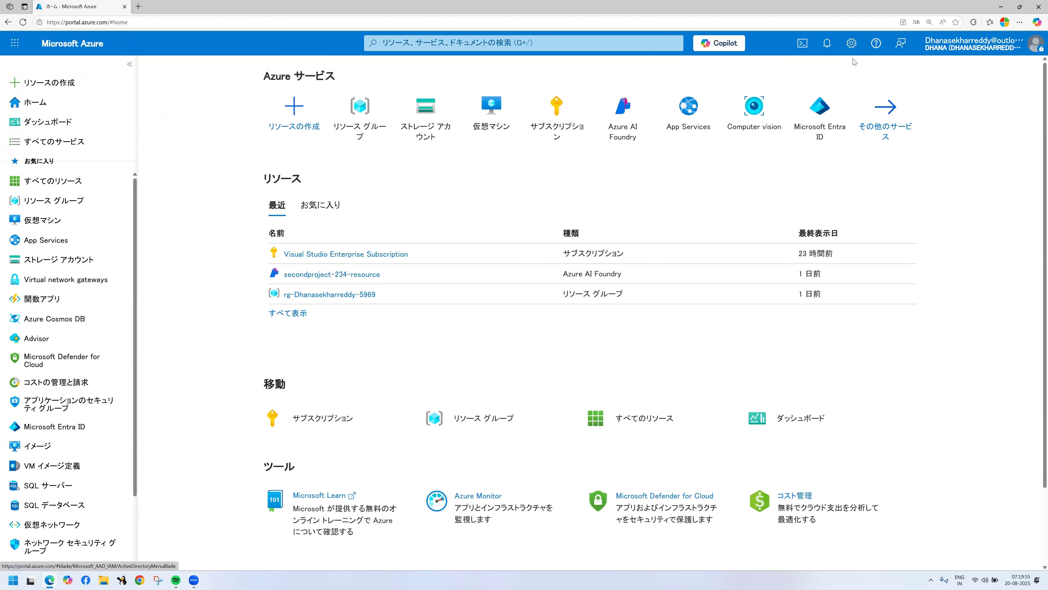
{"action": "left_click", "coordinate": [851, 43]}
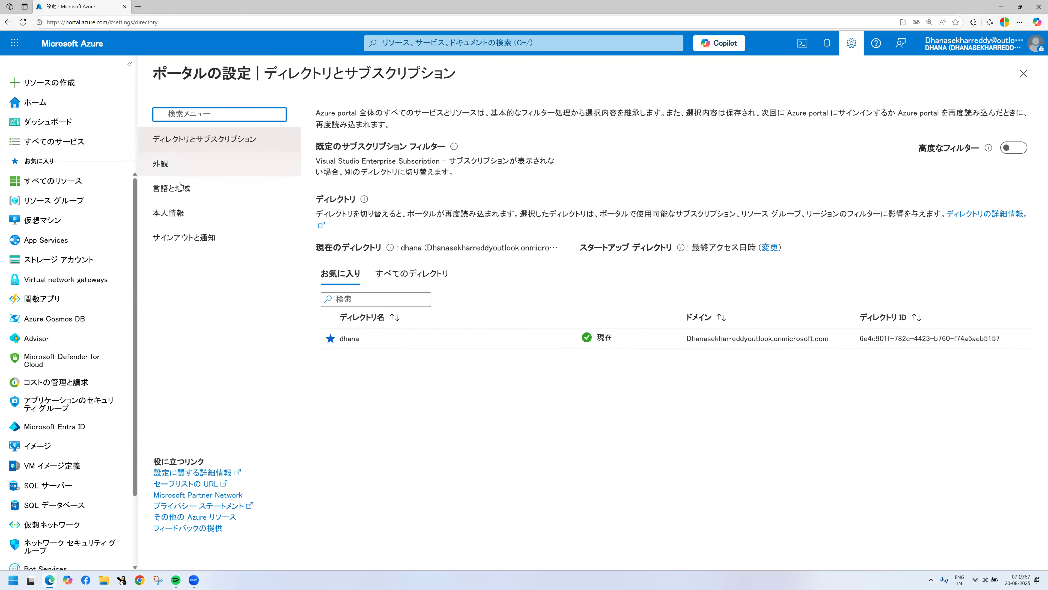
{"action": "left_click", "coordinate": [182, 172]}
{"action": "left_click", "coordinate": [182, 188]}
{"action": "left_click", "coordinate": [564, 138]}
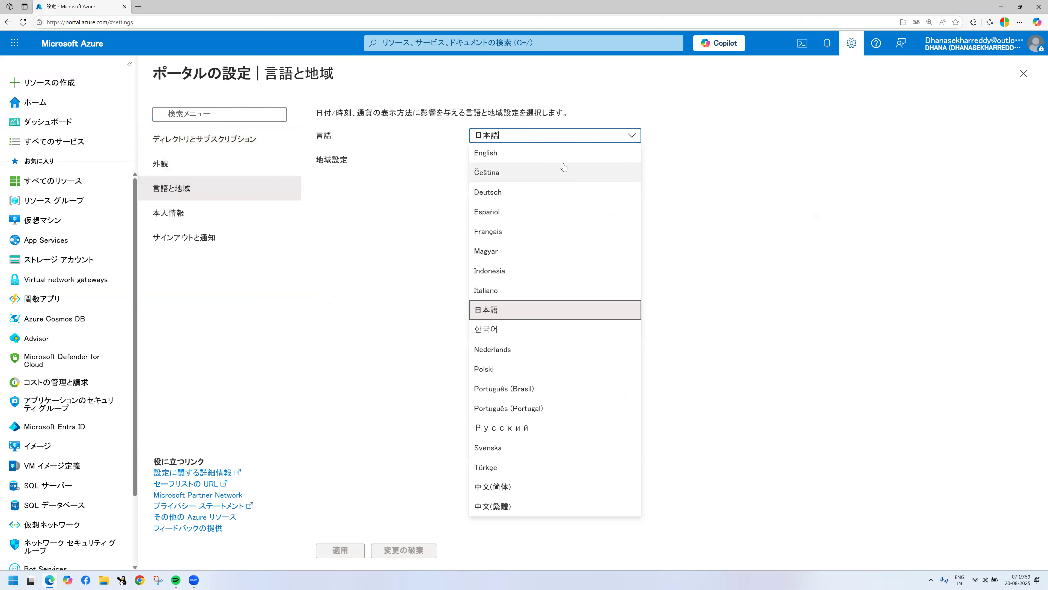
{"action": "left_click", "coordinate": [558, 154]}
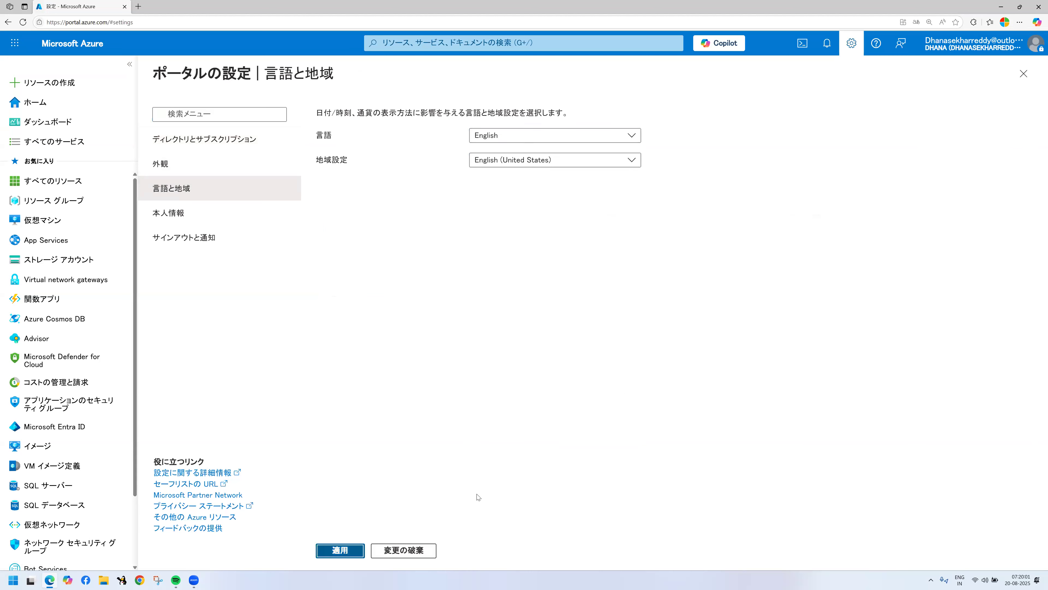
{"action": "left_click", "coordinate": [352, 551]}
{"action": "left_click", "coordinate": [351, 162]}
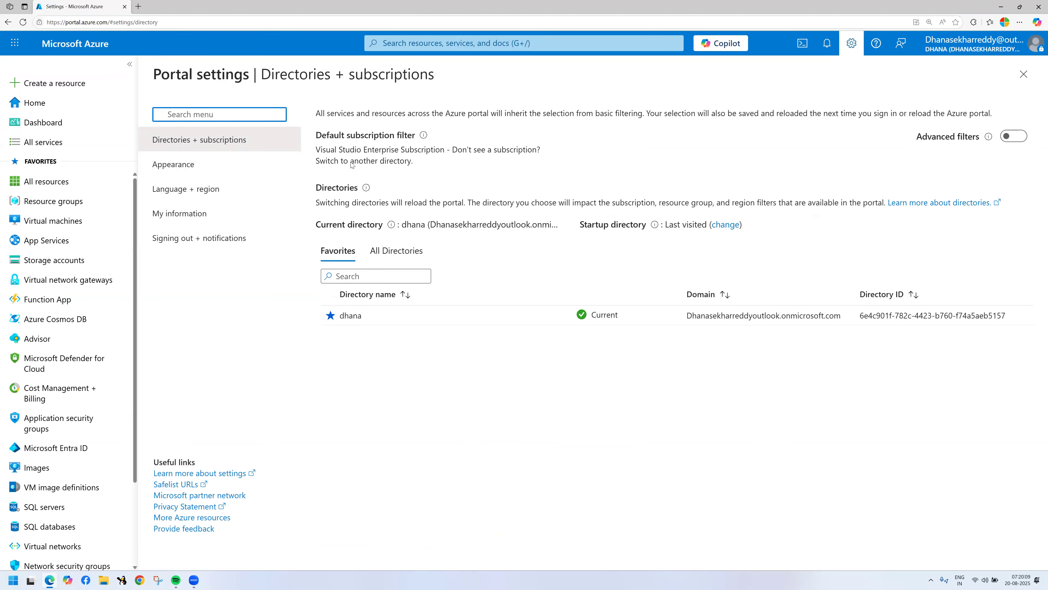
{"action": "left_click", "coordinate": [69, 104]}
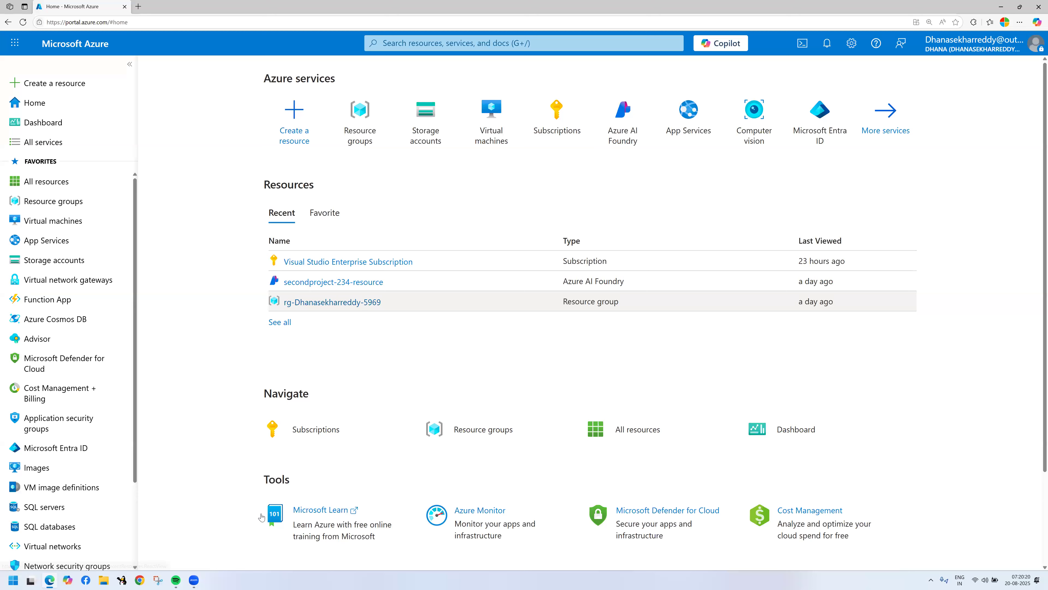
- Switch to Notepad and replace all text in the existing note with the heading "Subscription"
{"action": "left_click", "coordinate": [15, 580]}
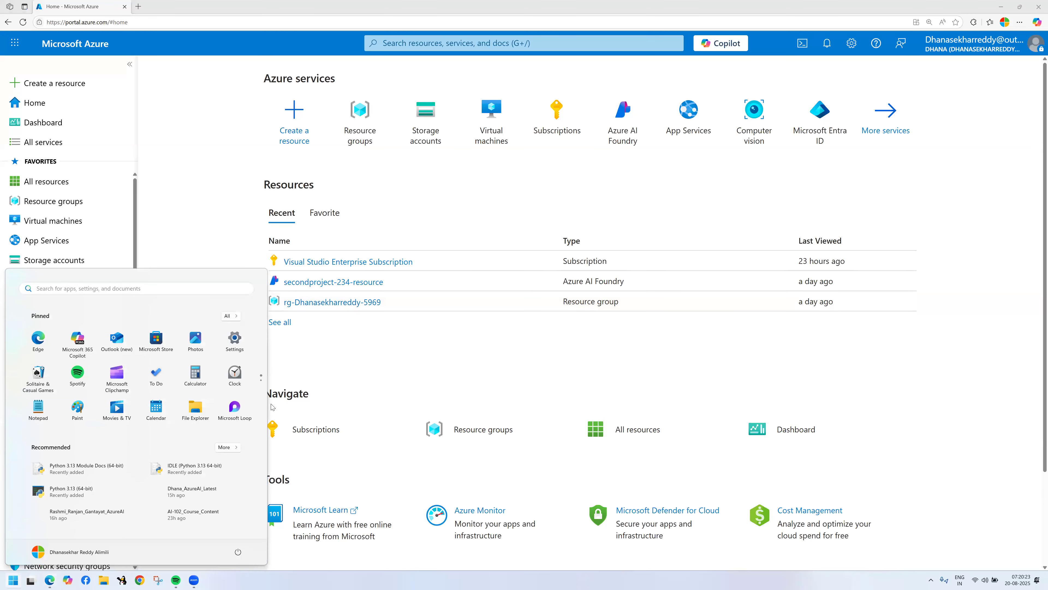
{"action": "type", "text": "notepad"}
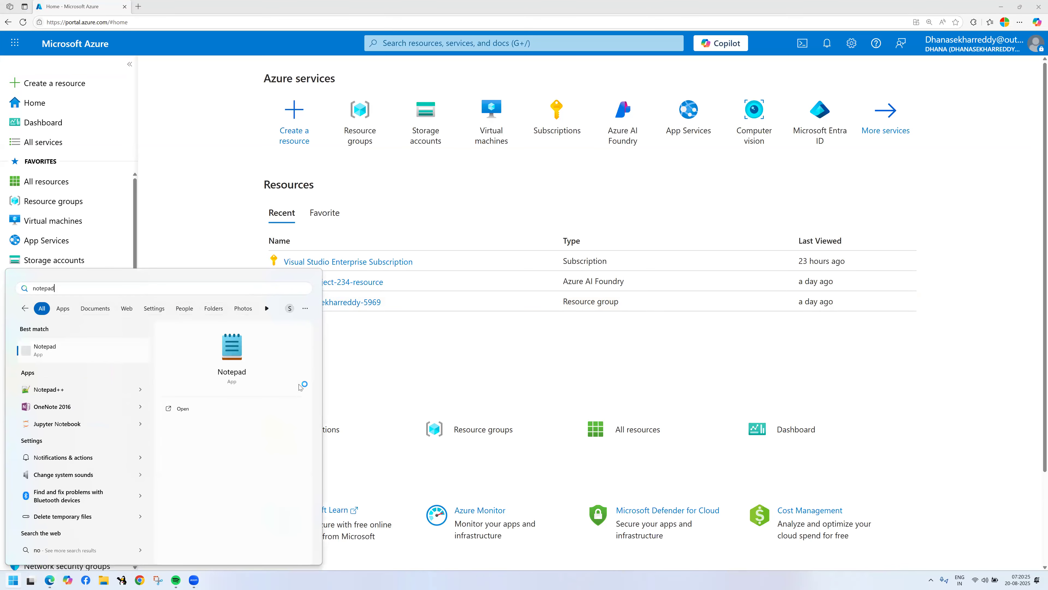
{"action": "key", "text": "Return"}
{"action": "left_click_drag", "start_coordinate": [266, 189], "coordinate": [225, 148]}
{"action": "key", "text": "ctrl+a"}
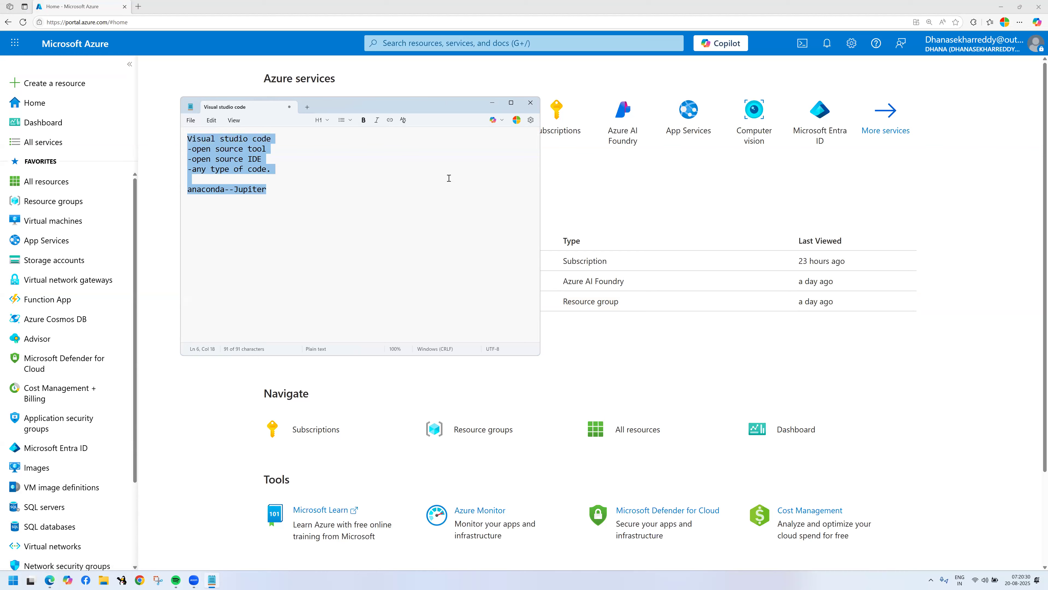
{"action": "type", "text": "Subscription:"}
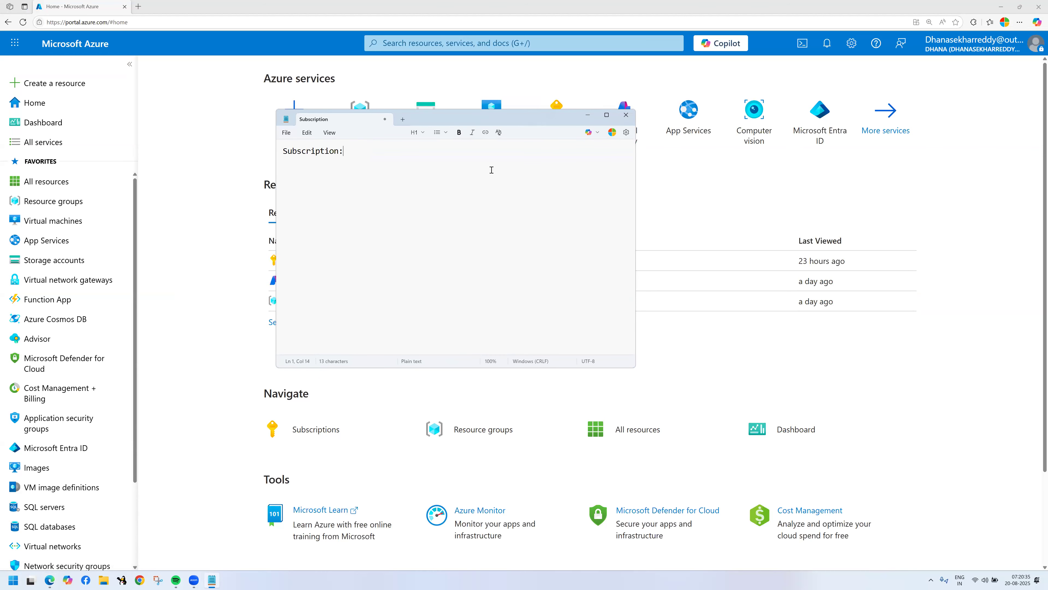
{"action": "key", "text": "super+Up"}
{"action": "scroll", "coordinate": [470, 251], "scroll_direction": "up", "scroll_amount": 16}
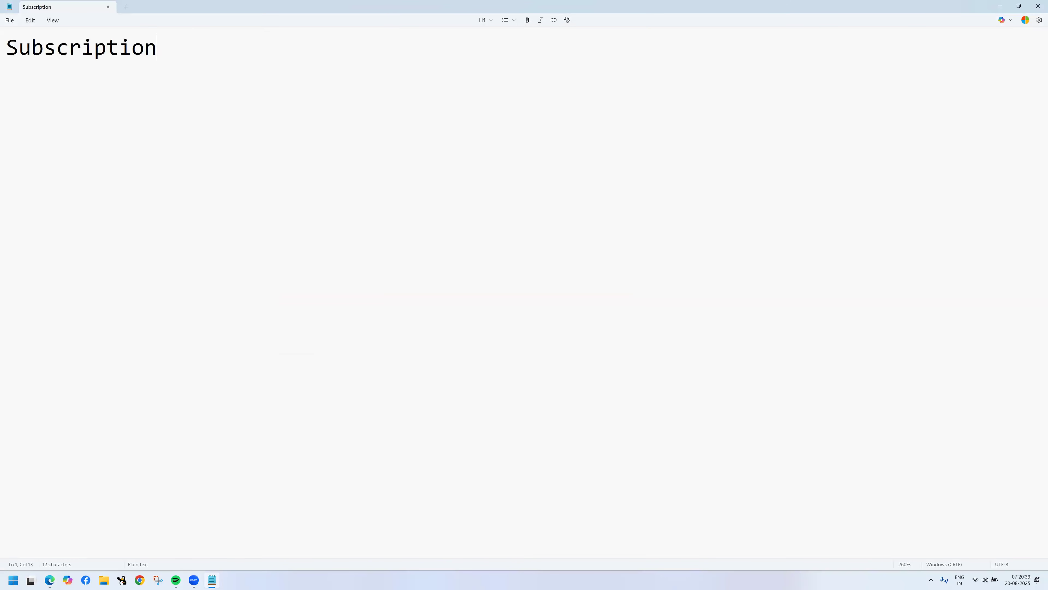
- Underline the Subscription heading with a row of dashes and start a "->" line below it
{"action": "key", "text": "Return"}
{"action": "type", "text": "---------------"}
{"action": "key", "text": "BackSpace"}
{"action": "key", "text": "BackSpace"}
{"action": "type", "text": ">"}
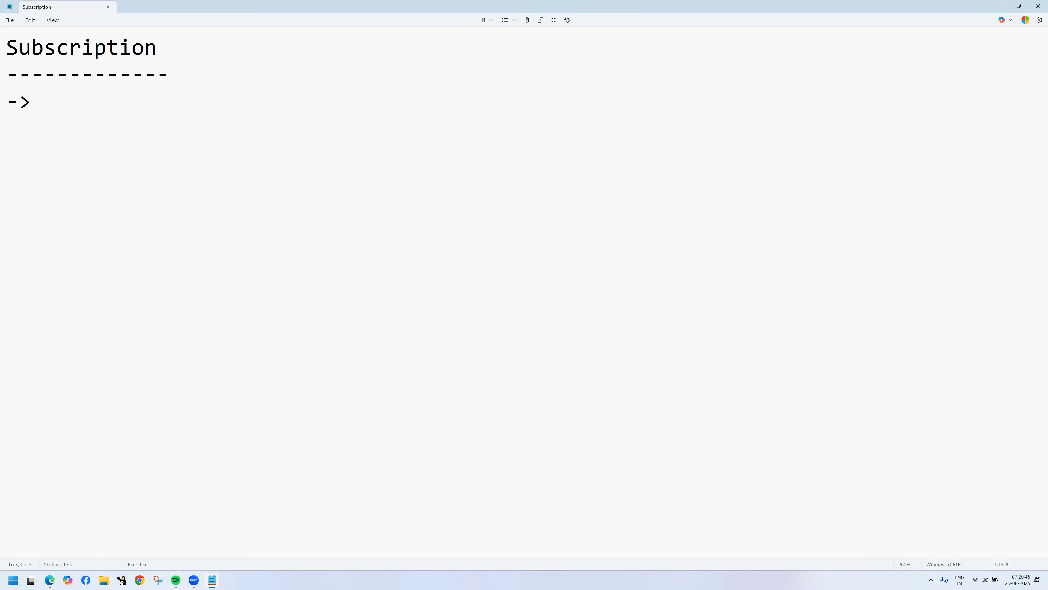
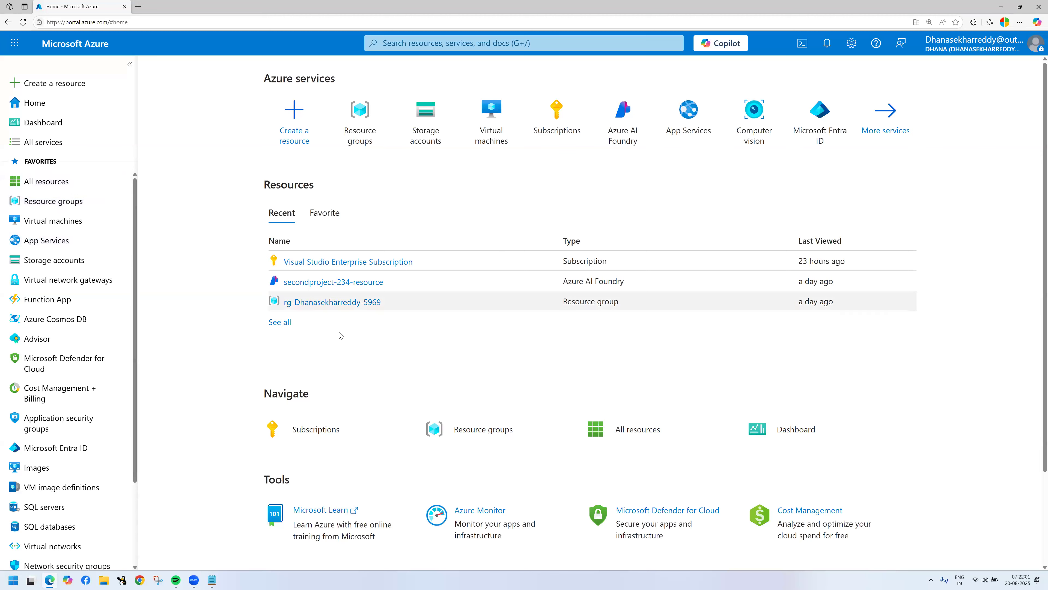
- Open the Subscriptions page from the Azure portal's home page and widen the Subscription name column
{"action": "scroll", "coordinate": [371, 359], "scroll_direction": "down", "scroll_amount": 2}
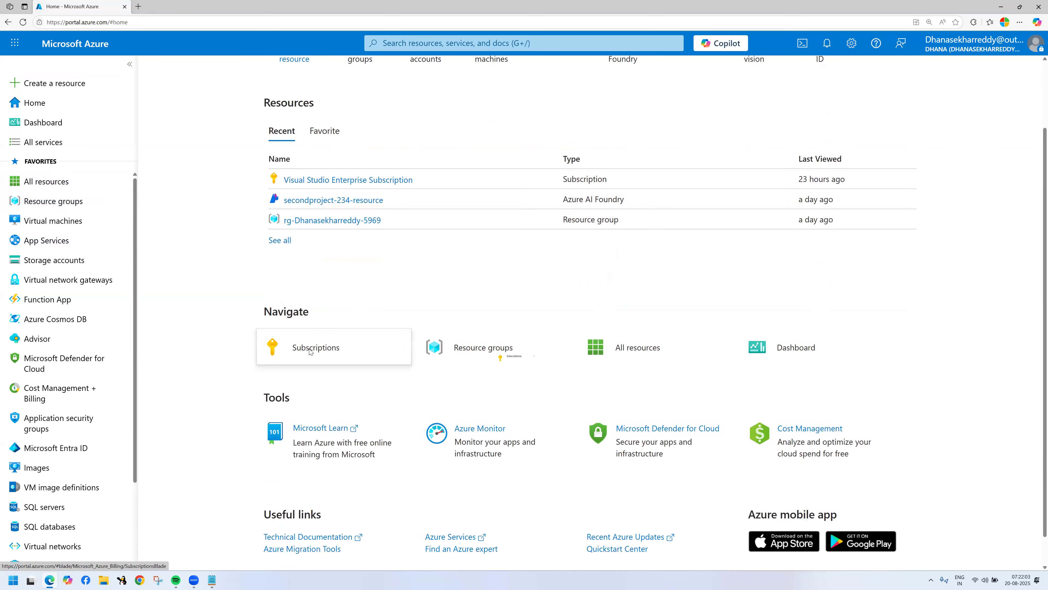
{"action": "left_click", "coordinate": [310, 351]}
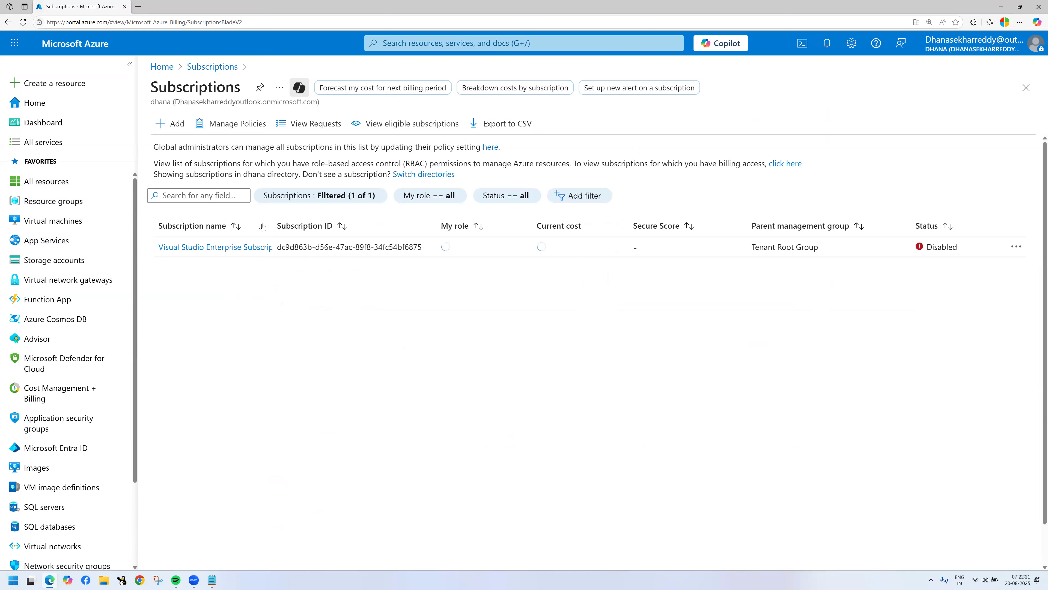
{"action": "left_click_drag", "start_coordinate": [273, 219], "coordinate": [358, 222]}
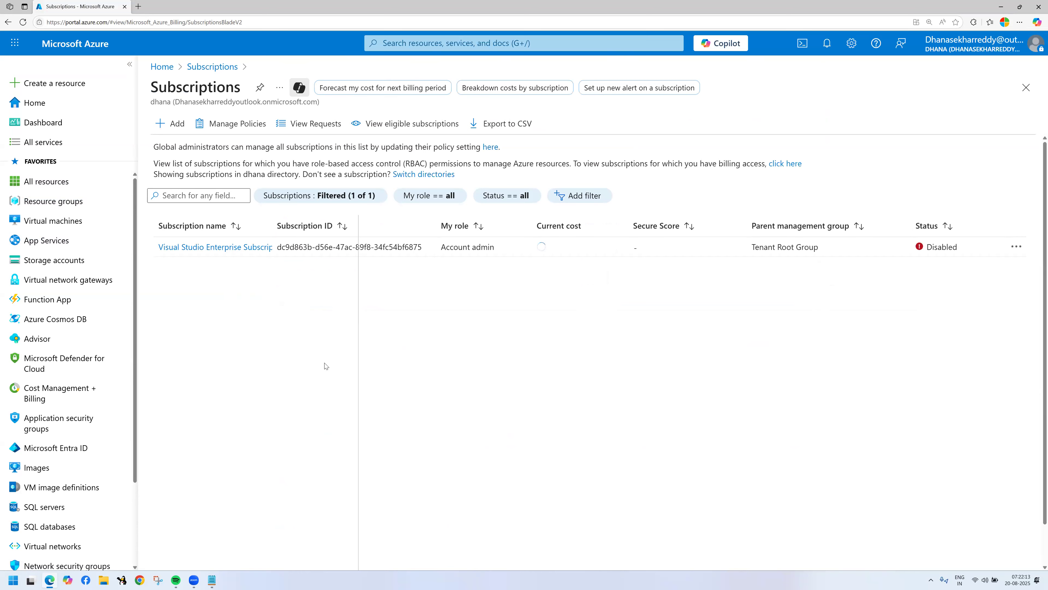
{"action": "left_click_drag", "start_coordinate": [151, 234], "coordinate": [322, 261]}
{"action": "mouse_move", "coordinate": [227, 265]}
{"action": "left_mouse_down"}
{"action": "mouse_move", "coordinate": [226, 303]}
{"action": "mouse_move", "coordinate": [251, 291]}
{"action": "left_mouse_up"}
{"action": "mouse_move", "coordinate": [250, 252]}
{"action": "left_mouse_down"}
{"action": "mouse_move", "coordinate": [274, 275]}
{"action": "mouse_move", "coordinate": [288, 272]}
{"action": "left_mouse_up"}
{"action": "left_click_drag", "start_coordinate": [297, 262], "coordinate": [312, 275]}
{"action": "left_click_drag", "start_coordinate": [191, 271], "coordinate": [187, 294]}
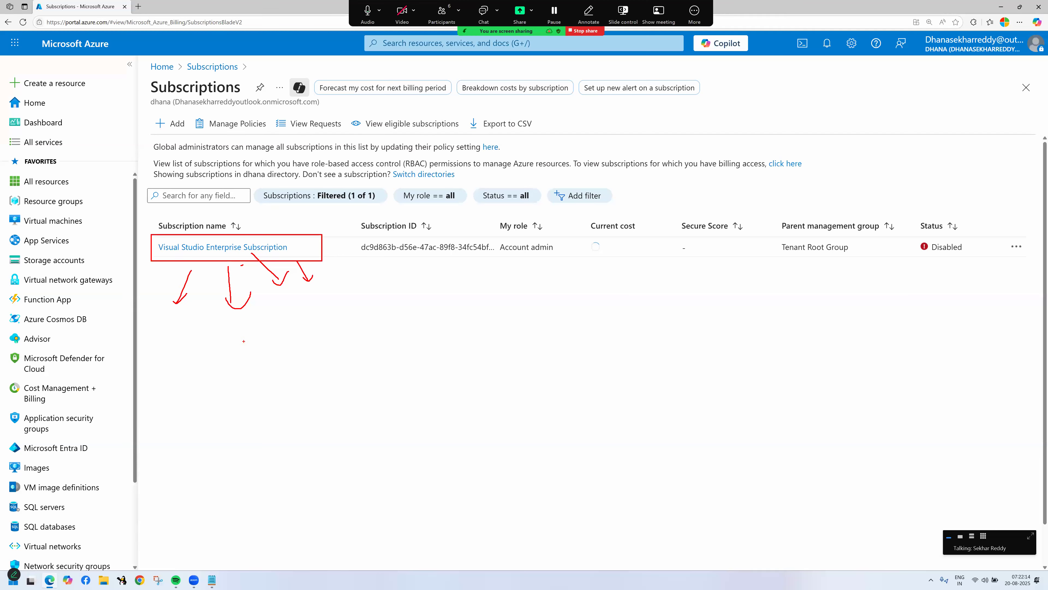
{"action": "mouse_move", "coordinate": [246, 366]}
{"action": "left_mouse_down"}
{"action": "mouse_move", "coordinate": [244, 347]}
{"action": "mouse_move", "coordinate": [265, 364]}
{"action": "mouse_move", "coordinate": [268, 342]}
{"action": "left_mouse_up"}
{"action": "left_click_drag", "start_coordinate": [273, 332], "coordinate": [289, 356]}
{"action": "left_click_drag", "start_coordinate": [279, 349], "coordinate": [298, 343]}
{"action": "left_click_drag", "start_coordinate": [255, 329], "coordinate": [275, 323]}
{"action": "mouse_move", "coordinate": [282, 368]}
{"action": "left_mouse_down"}
{"action": "mouse_move", "coordinate": [278, 402]}
{"action": "mouse_move", "coordinate": [291, 389]}
{"action": "left_mouse_up"}
{"action": "left_click_drag", "start_coordinate": [300, 378], "coordinate": [353, 380]}
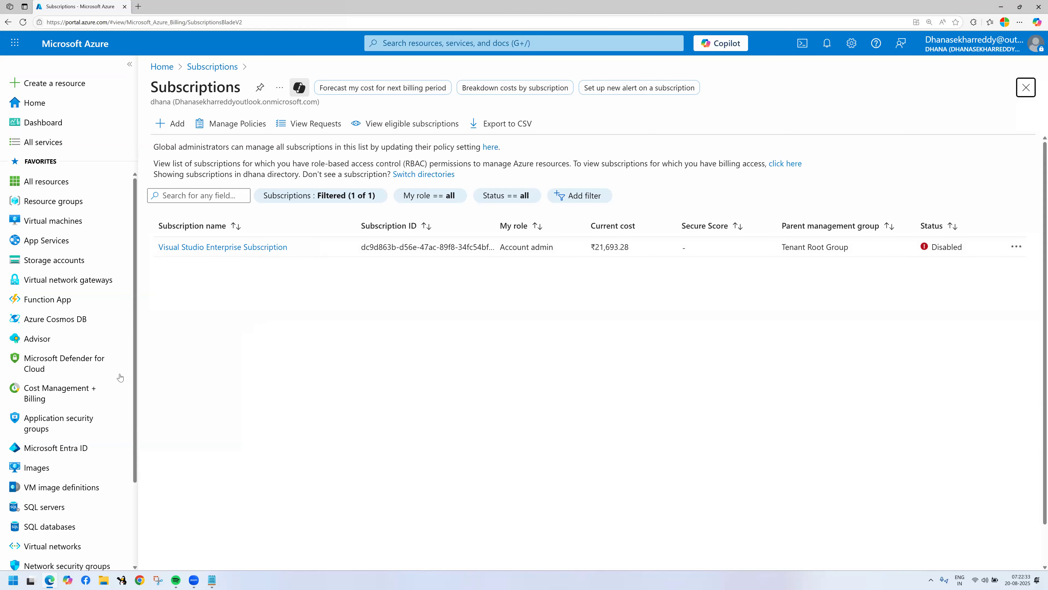
- Start adding a new subscription from the Subscriptions page to bring up the available offers
{"action": "mouse_move", "coordinate": [161, 88]}
{"action": "left_mouse_down"}
{"action": "mouse_move", "coordinate": [153, 83]}
{"action": "mouse_move", "coordinate": [258, 98]}
{"action": "left_mouse_up"}
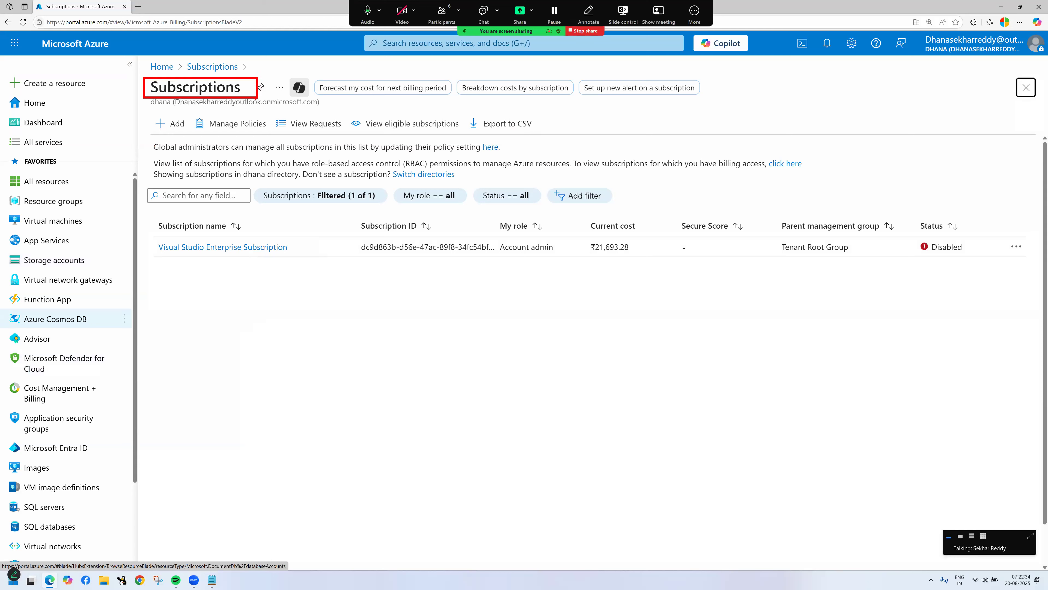
{"action": "mouse_move", "coordinate": [167, 99]}
{"action": "left_mouse_down"}
{"action": "mouse_move", "coordinate": [174, 201]}
{"action": "mouse_move", "coordinate": [194, 196]}
{"action": "left_mouse_up"}
{"action": "left_click", "coordinate": [173, 126]}
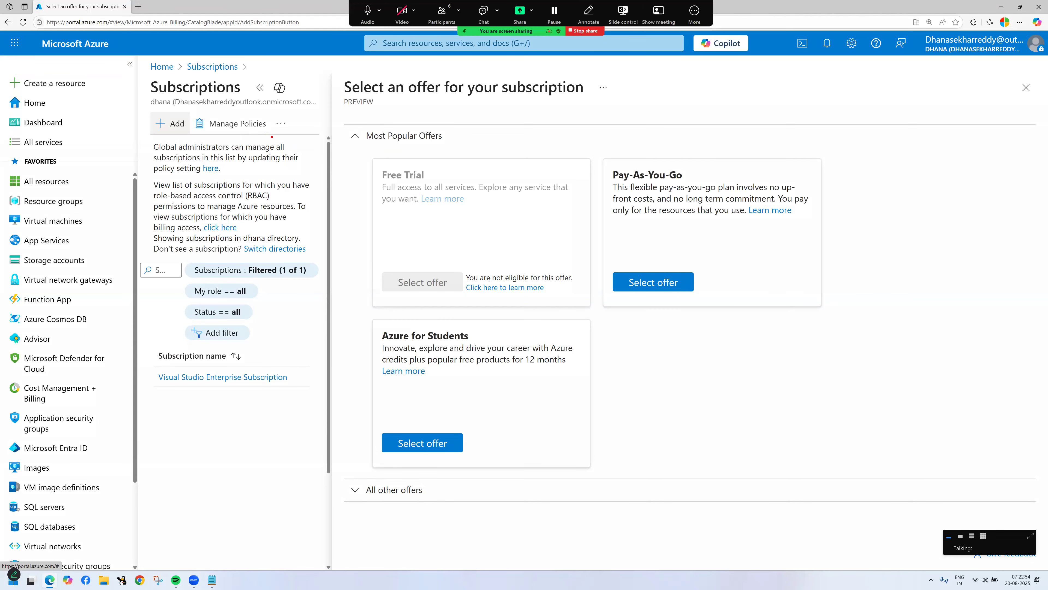
- Examine the Free Trial, Pay-As-You-Go and Azure for Students offers and all other offers, and close the offer selection
{"action": "left_click_drag", "start_coordinate": [363, 155], "coordinate": [439, 194]}
{"action": "left_click_drag", "start_coordinate": [569, 142], "coordinate": [703, 192]}
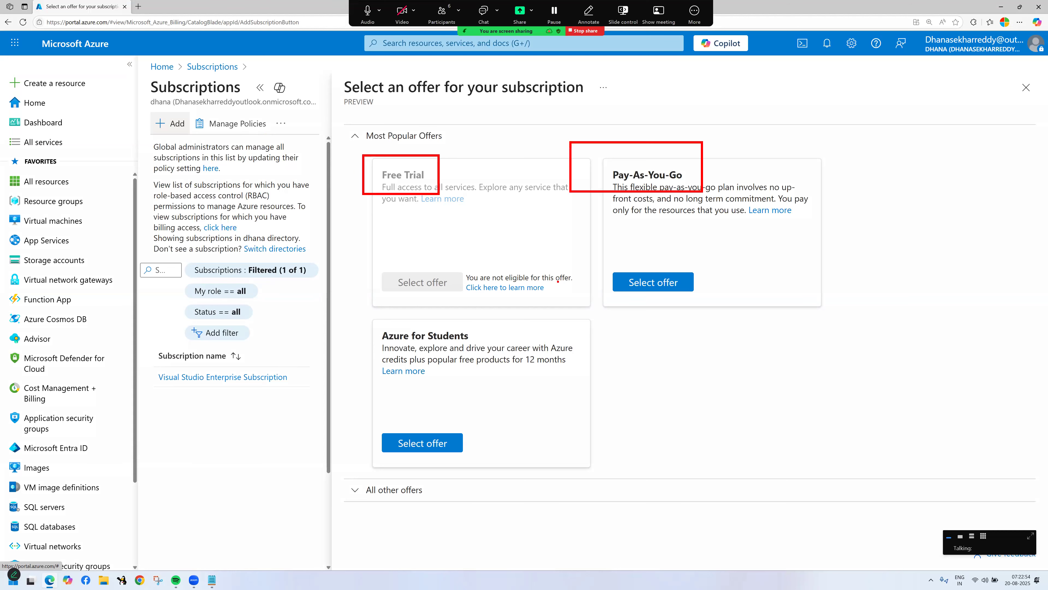
{"action": "left_click_drag", "start_coordinate": [389, 314], "coordinate": [498, 371]}
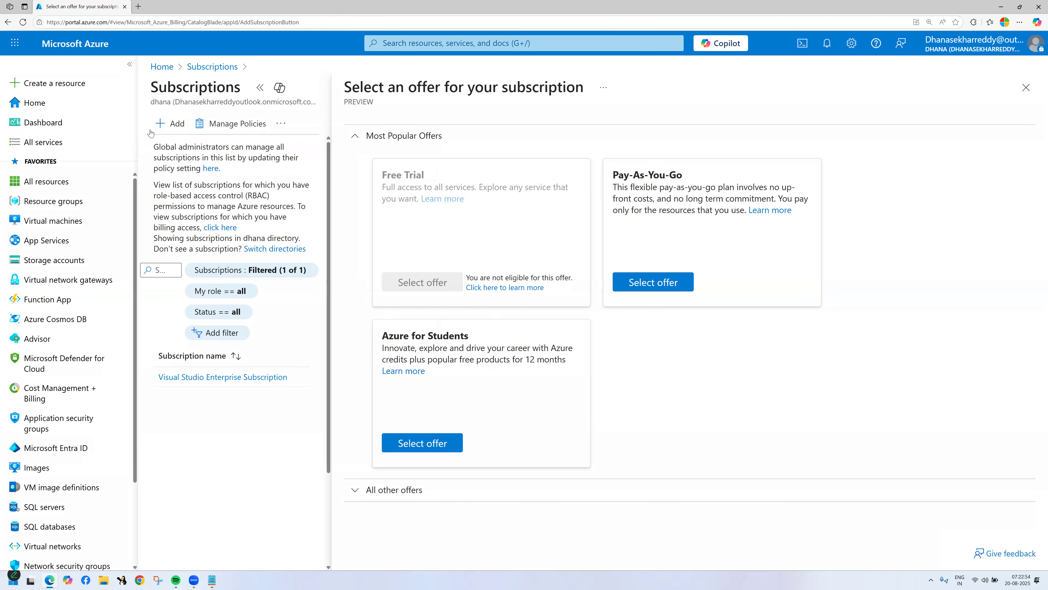
{"action": "scroll", "coordinate": [83, 259], "scroll_direction": "down", "scroll_amount": 1}
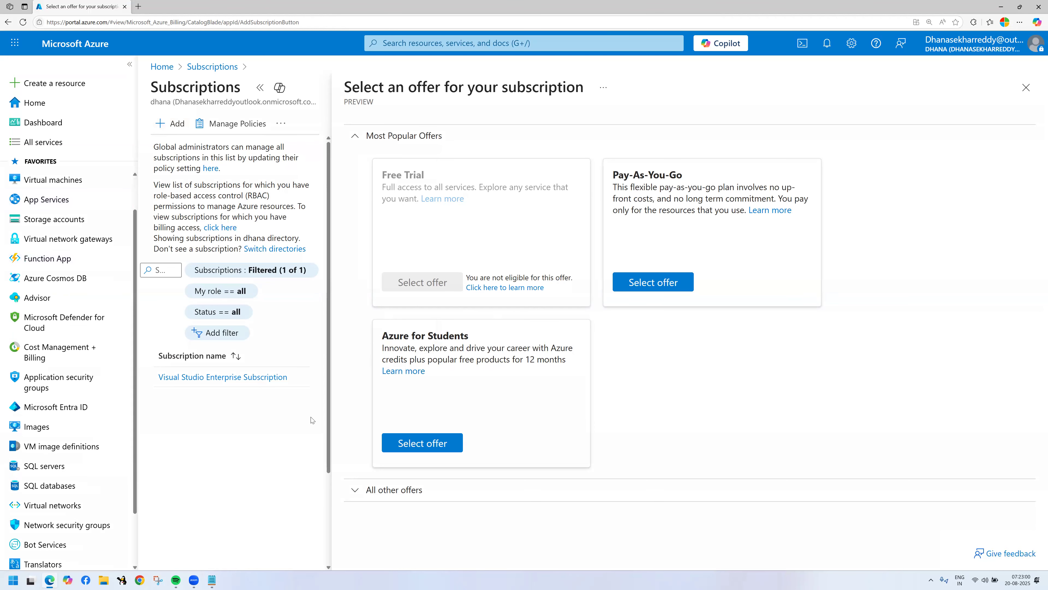
{"action": "left_click", "coordinate": [356, 489]}
{"action": "scroll", "coordinate": [438, 287], "scroll_direction": "down", "scroll_amount": 5}
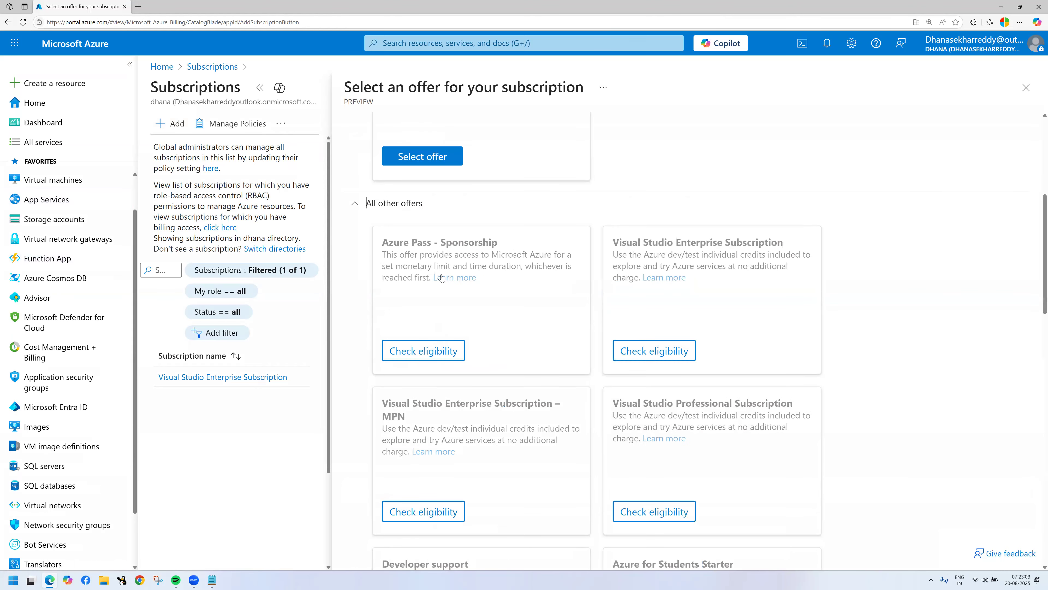
{"action": "scroll", "coordinate": [441, 278], "scroll_direction": "down", "scroll_amount": 9}
{"action": "scroll", "coordinate": [555, 306], "scroll_direction": "down", "scroll_amount": 8}
{"action": "scroll", "coordinate": [554, 306], "scroll_direction": "up", "scroll_amount": 8}
{"action": "scroll", "coordinate": [554, 306], "scroll_direction": "up", "scroll_amount": 15}
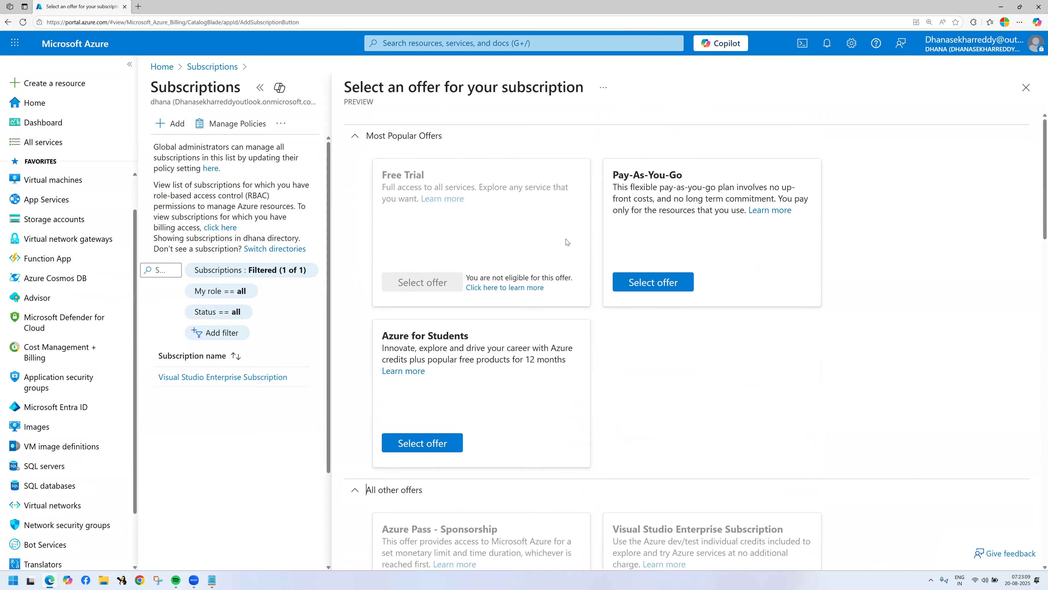
{"action": "left_click", "coordinate": [1026, 87]}
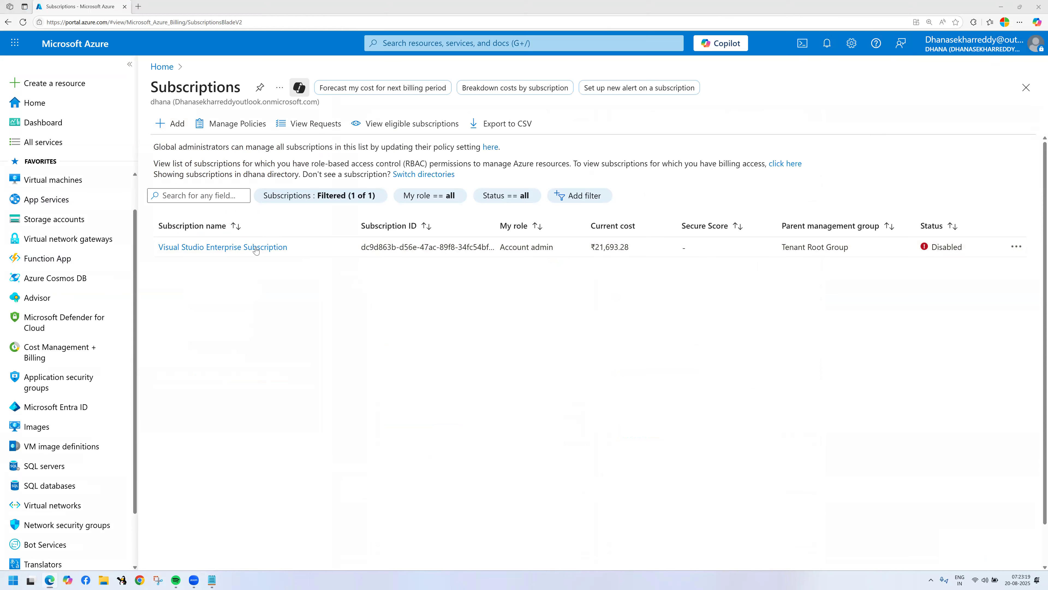
- Go to the Resource groups page by way of the portal home and open the existing East US 2 resource group
{"action": "left_click", "coordinate": [41, 106]}
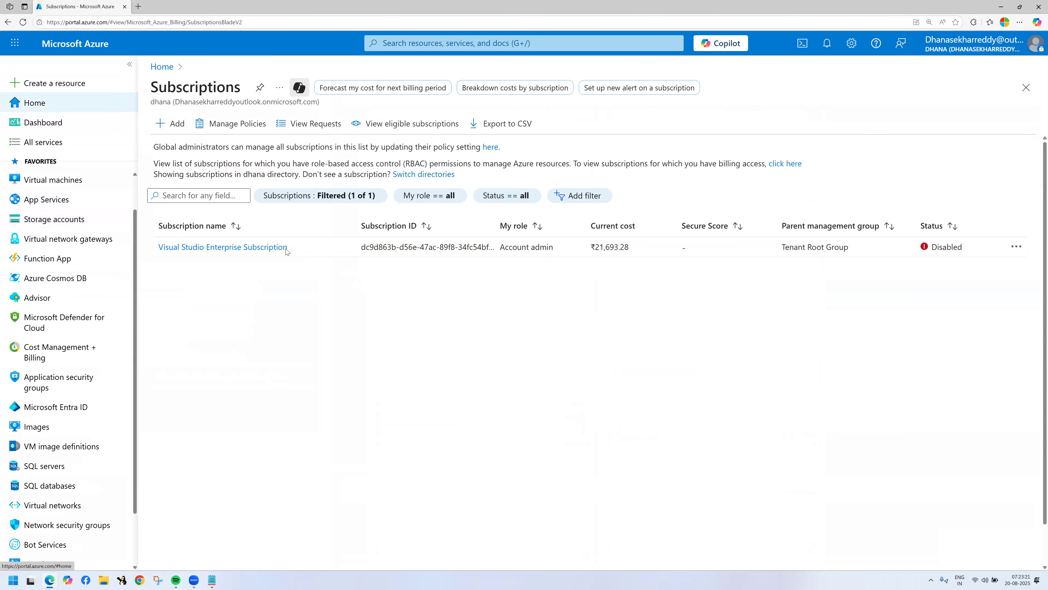
{"action": "scroll", "coordinate": [191, 281], "scroll_direction": "up", "scroll_amount": 2}
{"action": "scroll", "coordinate": [66, 222], "scroll_direction": "up", "scroll_amount": 1}
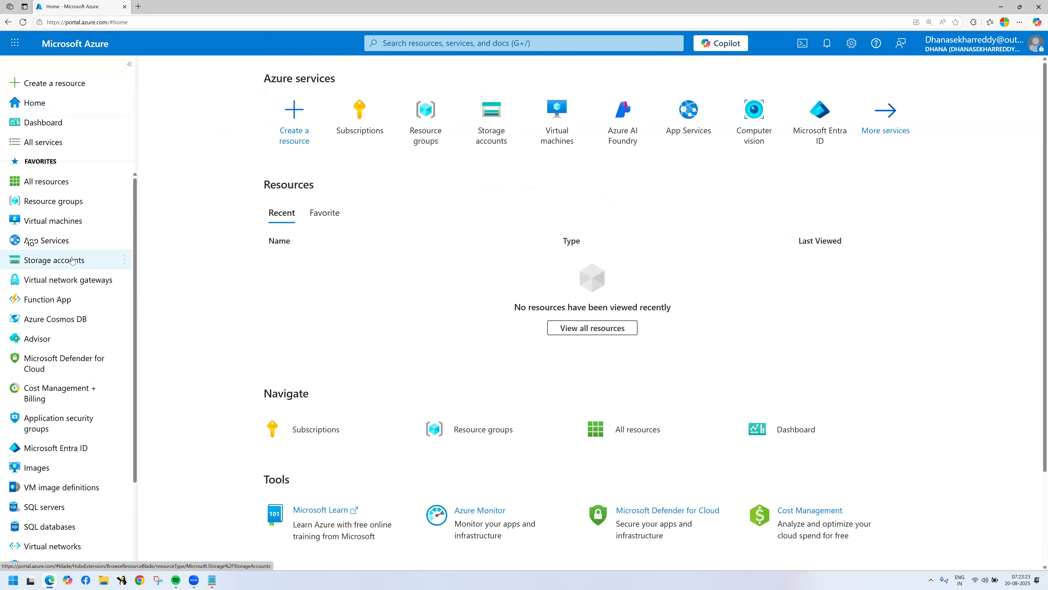
{"action": "left_click", "coordinate": [48, 202]}
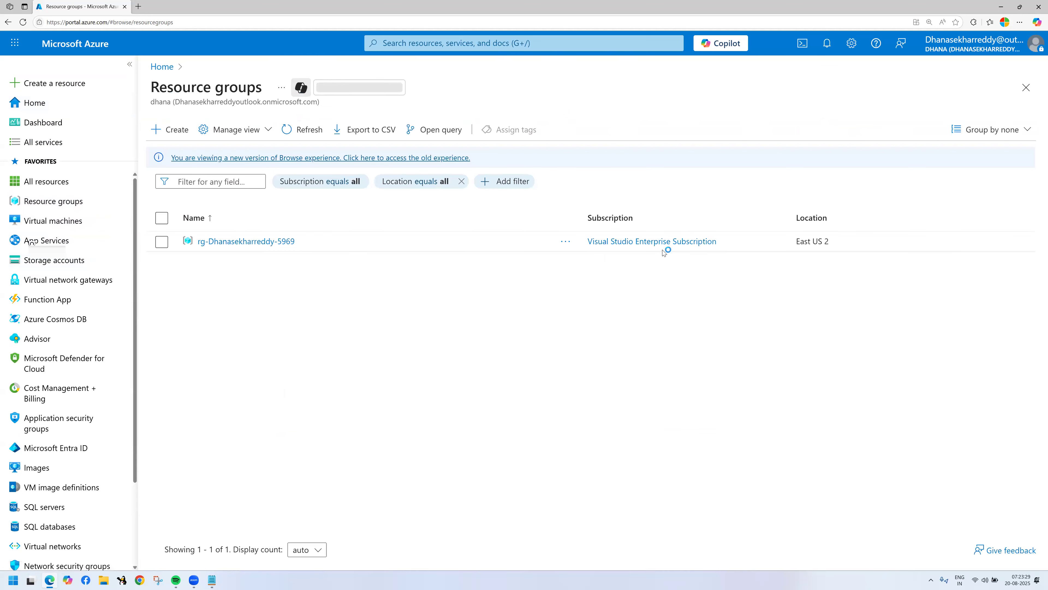
{"action": "left_click", "coordinate": [263, 241]}
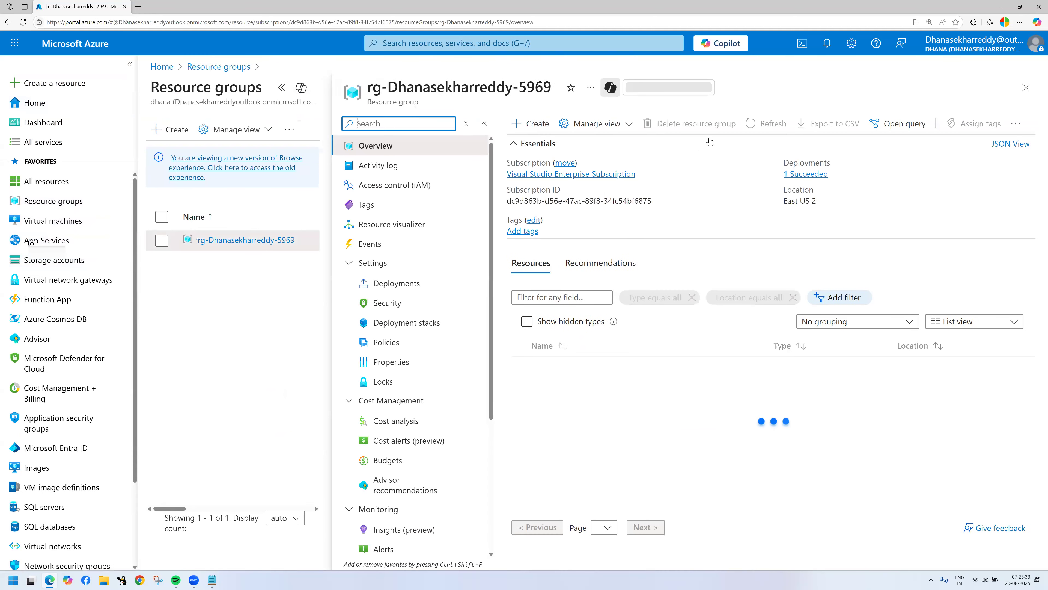
- Delete the open resource group with its dependent resources, confirming with its copied name, and close its page
{"action": "left_click", "coordinate": [690, 124]}
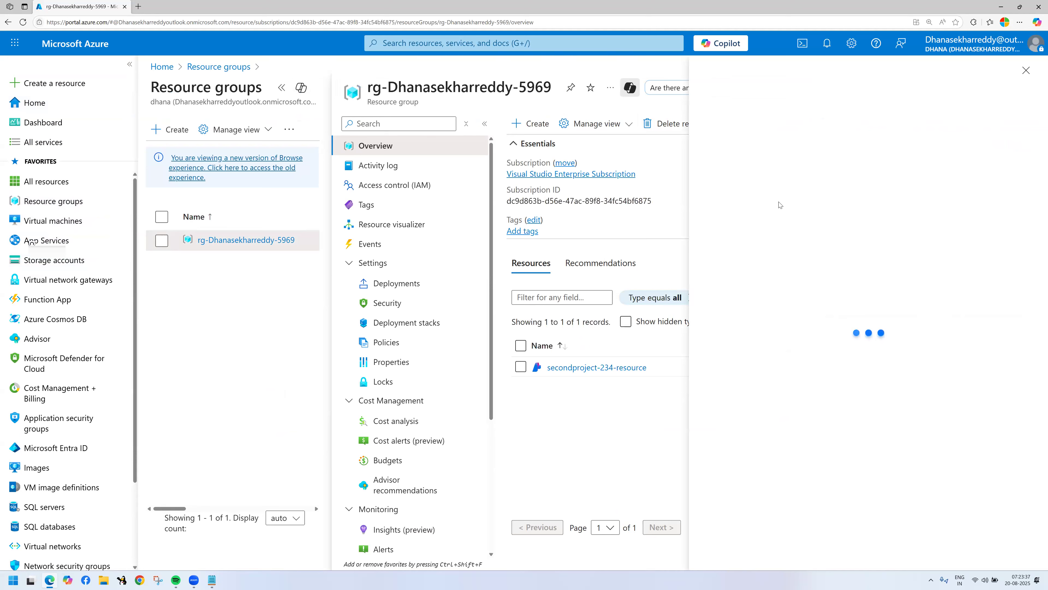
{"action": "left_click", "coordinate": [825, 155]}
{"action": "left_click", "coordinate": [718, 517]}
{"action": "key", "text": "ctrl+v"}
{"action": "left_click", "coordinate": [726, 549]}
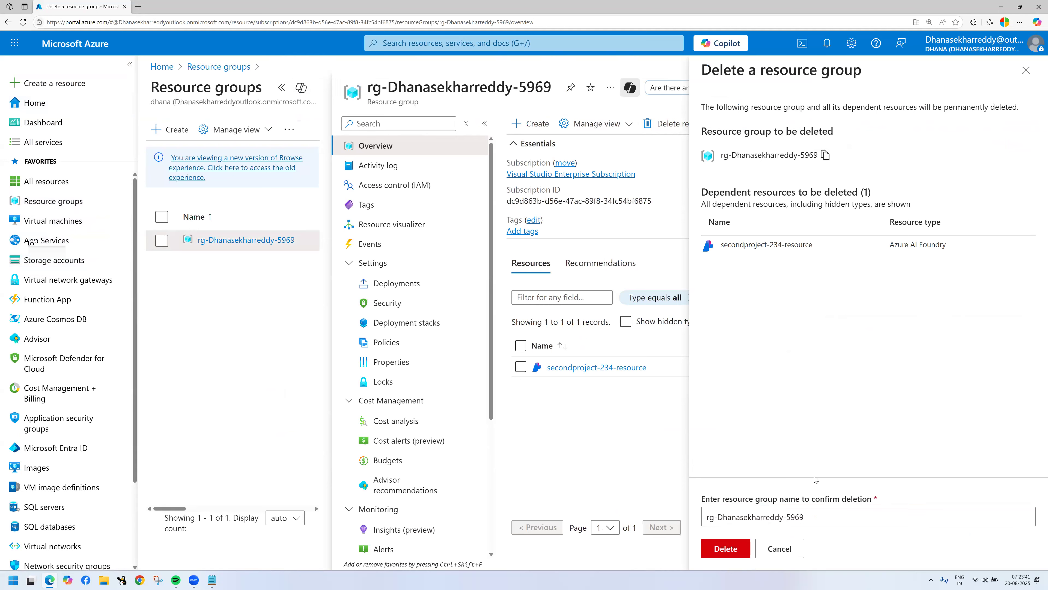
{"action": "left_click", "coordinate": [868, 370]}
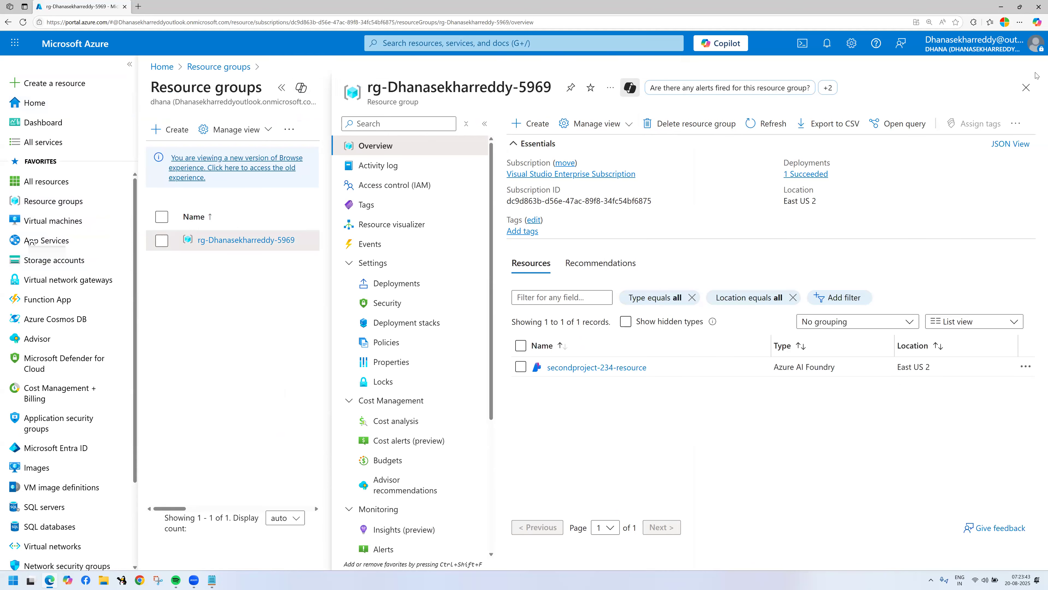
{"action": "left_click", "coordinate": [1026, 87]}
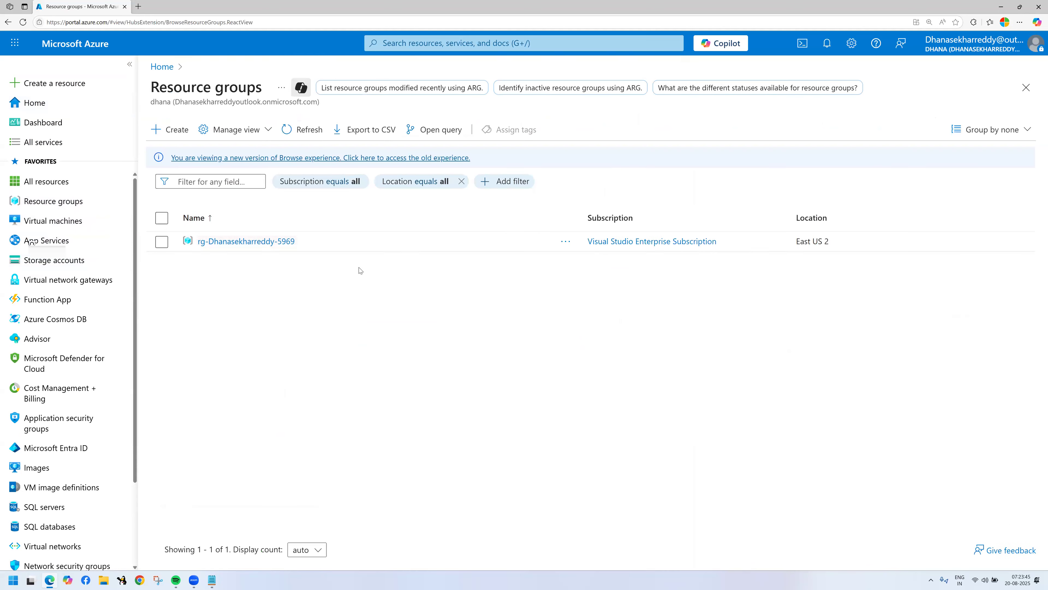
- Start creating a new resource group and mark the resource group description on the Basics page
{"action": "left_click", "coordinate": [172, 139]}
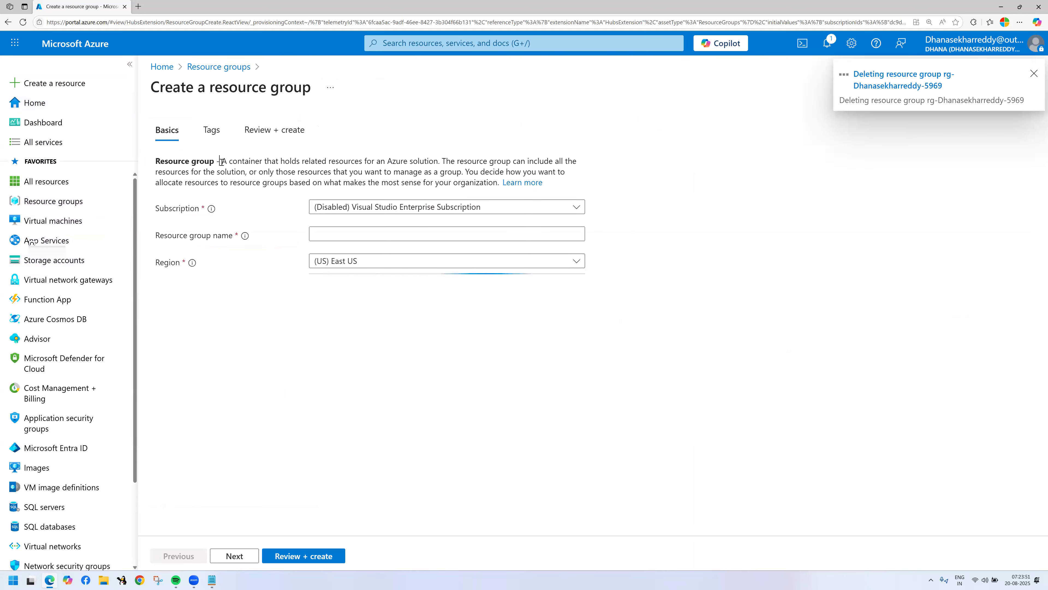
{"action": "key", "text": "ctrl+2"}
{"action": "mouse_move", "coordinate": [154, 149]}
{"action": "left_mouse_down"}
{"action": "mouse_move", "coordinate": [447, 165]}
{"action": "mouse_move", "coordinate": [588, 198]}
{"action": "left_mouse_up"}
{"action": "mouse_move", "coordinate": [186, 154]}
{"action": "left_mouse_down"}
{"action": "mouse_move", "coordinate": [259, 156]}
{"action": "mouse_move", "coordinate": [295, 140]}
{"action": "mouse_move", "coordinate": [368, 158]}
{"action": "mouse_move", "coordinate": [407, 145]}
{"action": "mouse_move", "coordinate": [578, 145]}
{"action": "left_mouse_up"}
{"action": "left_click_drag", "start_coordinate": [163, 173], "coordinate": [573, 173]}
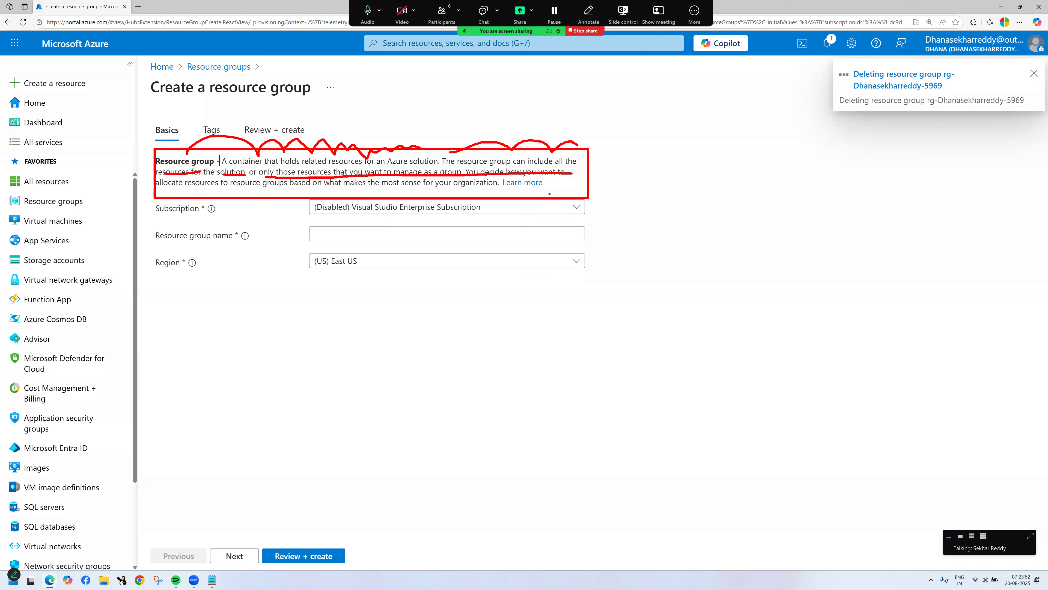
{"action": "mouse_move", "coordinate": [492, 172]}
{"action": "left_mouse_down"}
{"action": "mouse_move", "coordinate": [526, 150]}
{"action": "mouse_move", "coordinate": [591, 165]}
{"action": "left_mouse_up"}
{"action": "left_click_drag", "start_coordinate": [176, 193], "coordinate": [357, 197]}
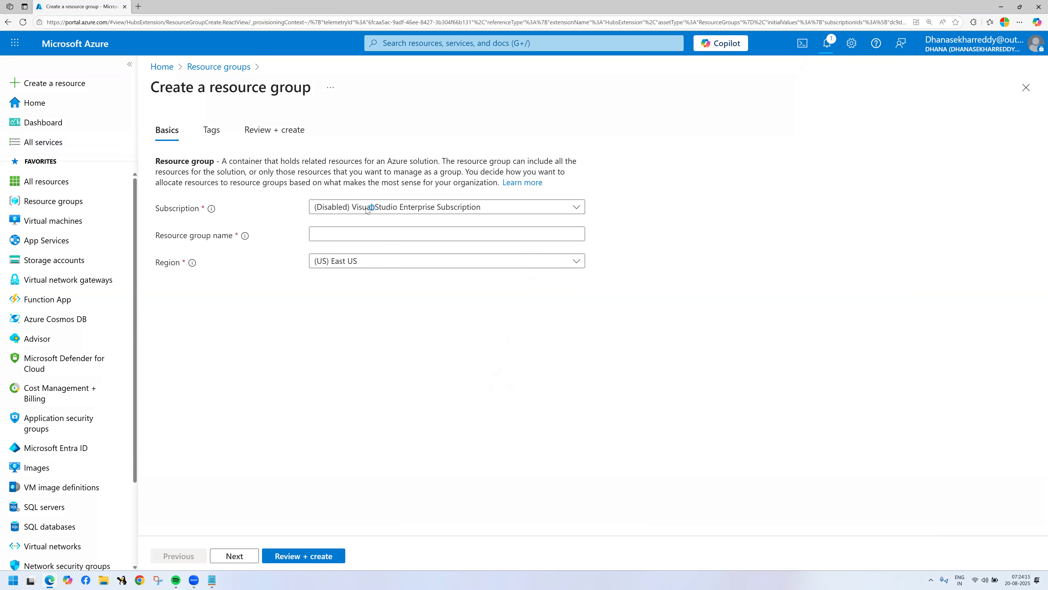
- Check the available subscriptions, enter mytcs-rg as the resource group name, and mark the Basics fields
{"action": "left_click", "coordinate": [544, 206]}
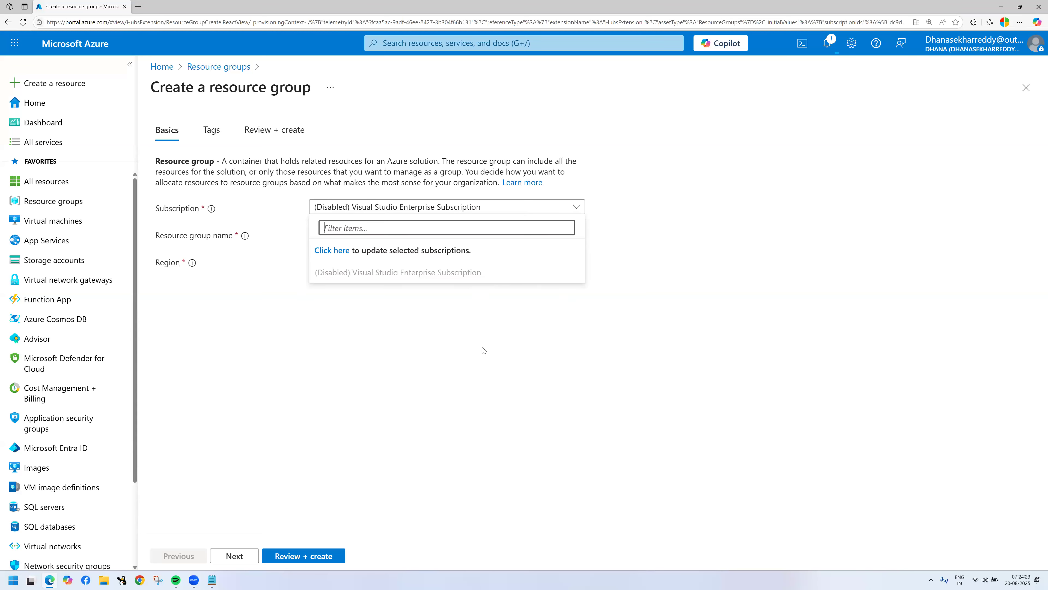
{"action": "left_click", "coordinate": [641, 351]}
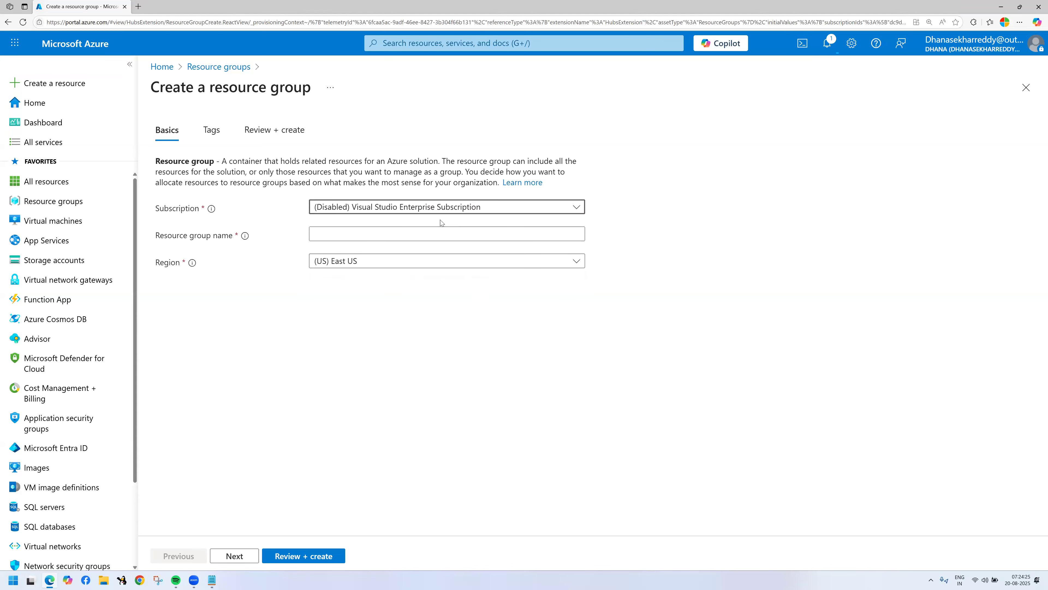
{"action": "left_click", "coordinate": [375, 236]}
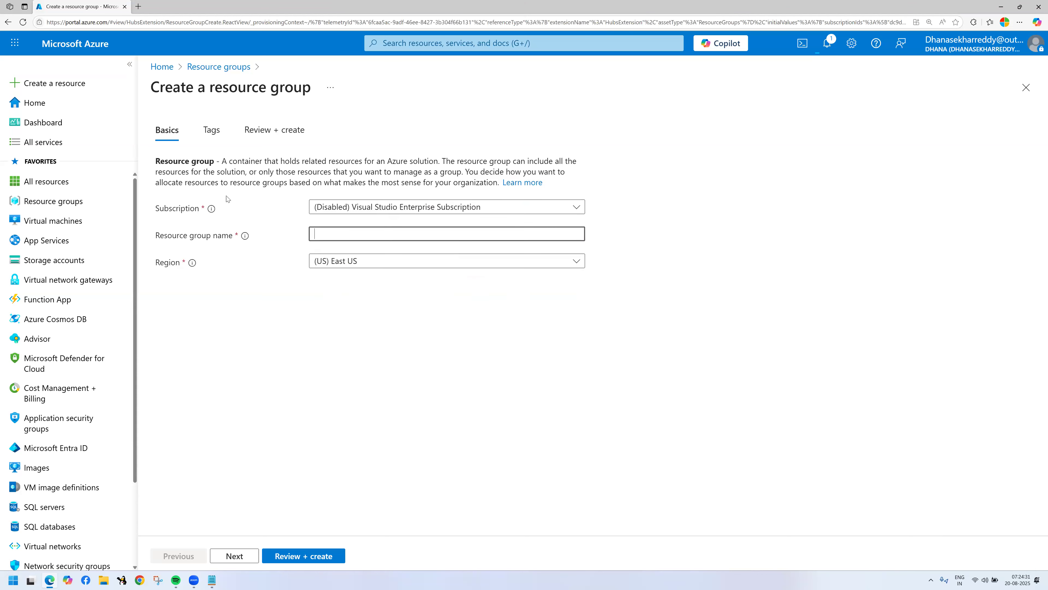
{"action": "left_click", "coordinate": [316, 230]}
{"action": "type", "text": "myrg-r"}
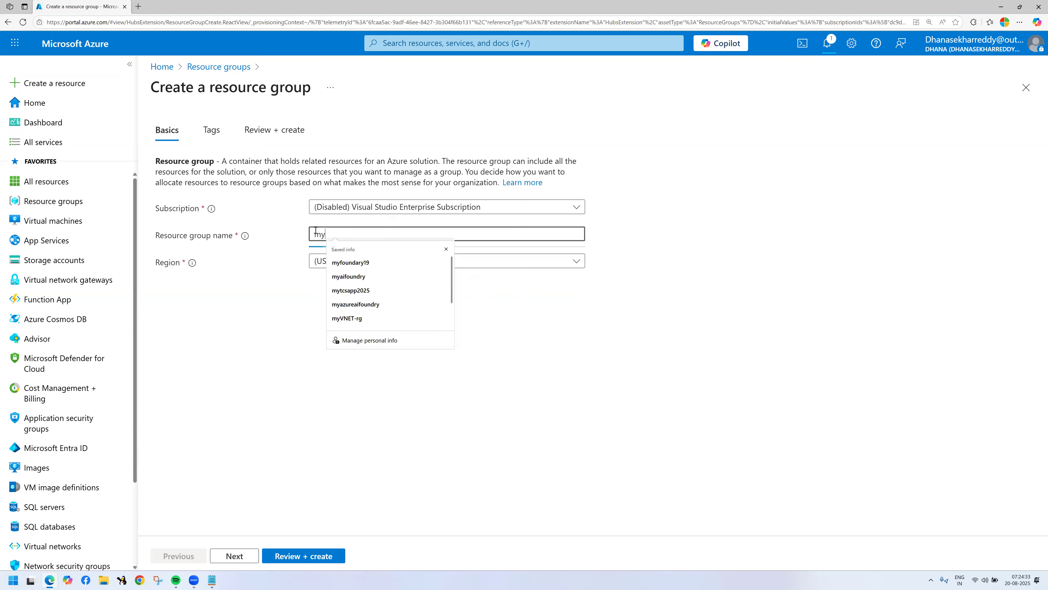
{"action": "key", "text": "BackSpace"}
{"action": "key", "text": "BackSpace"}
{"action": "key", "text": "BackSpace"}
{"action": "key", "text": "BackSpace"}
{"action": "key", "text": "BackSpace"}
{"action": "key", "text": "BackSpace"}
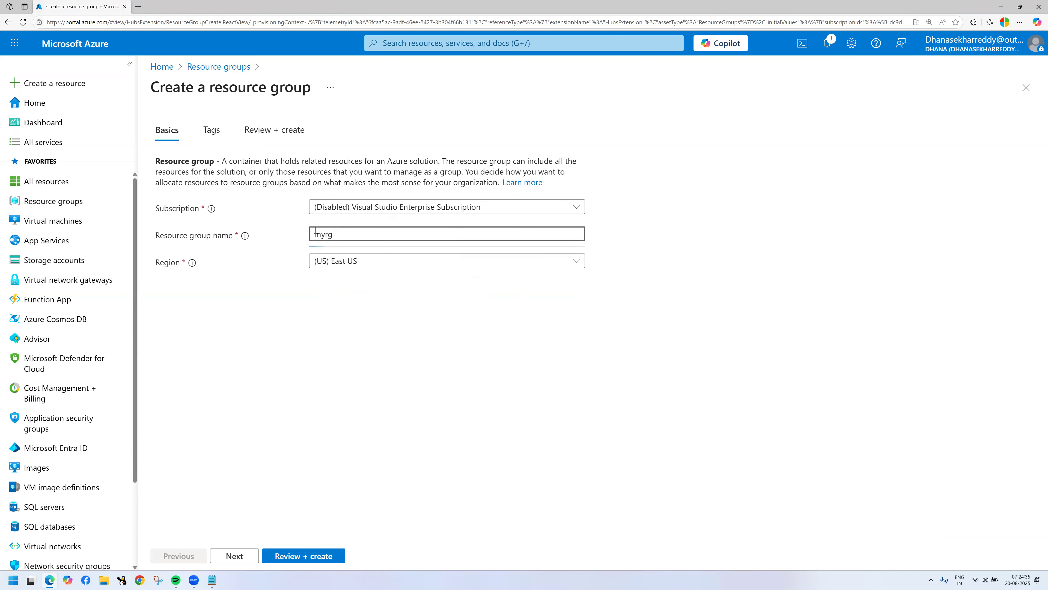
{"action": "type", "text": "mytcs-rg"}
{"action": "mouse_move", "coordinate": [300, 191]}
{"action": "left_mouse_down"}
{"action": "mouse_move", "coordinate": [563, 286]}
{"action": "mouse_move", "coordinate": [637, 281]}
{"action": "mouse_move", "coordinate": [574, 280]}
{"action": "left_mouse_up"}
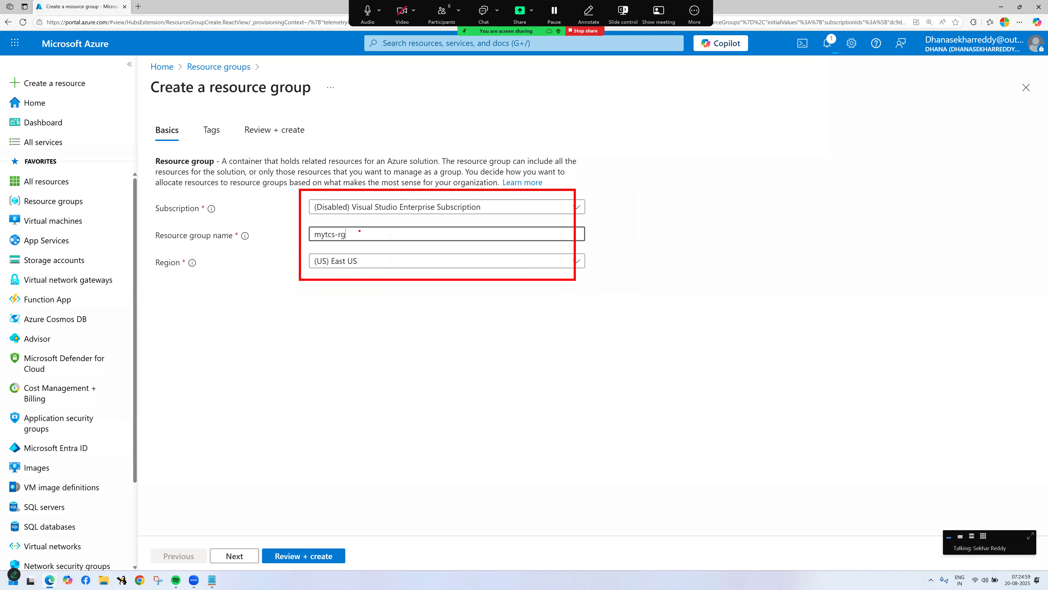
{"action": "left_click_drag", "start_coordinate": [359, 235], "coordinate": [384, 215]}
{"action": "left_click_drag", "start_coordinate": [370, 258], "coordinate": [392, 249]}
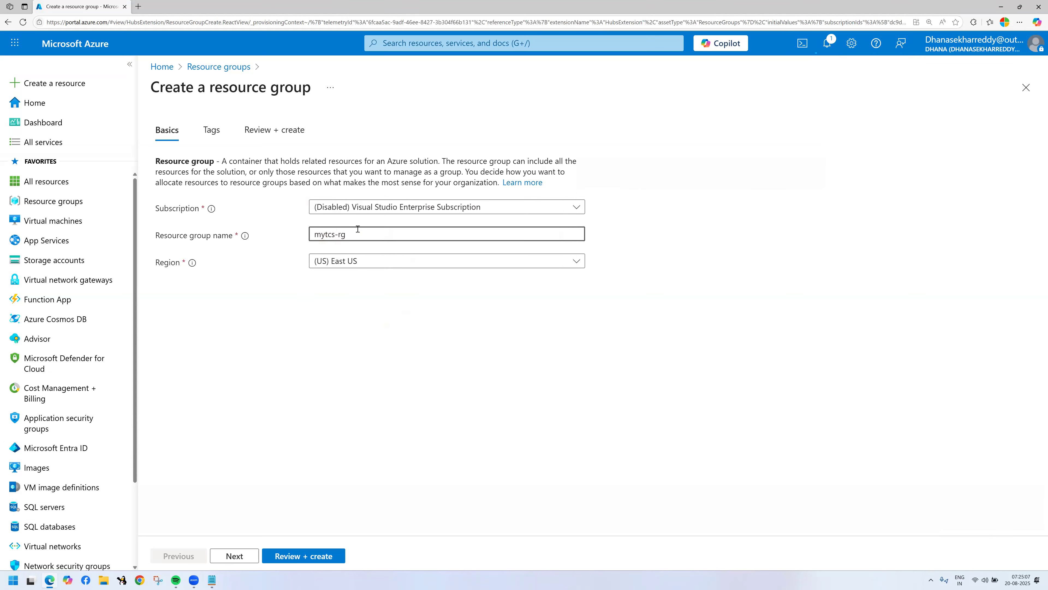
- Change the resource group name to azureai-rg and continue to the Tags page to read its description
{"action": "left_click_drag", "start_coordinate": [357, 229], "coordinate": [301, 235]}
{"action": "key", "text": "BackSpace"}
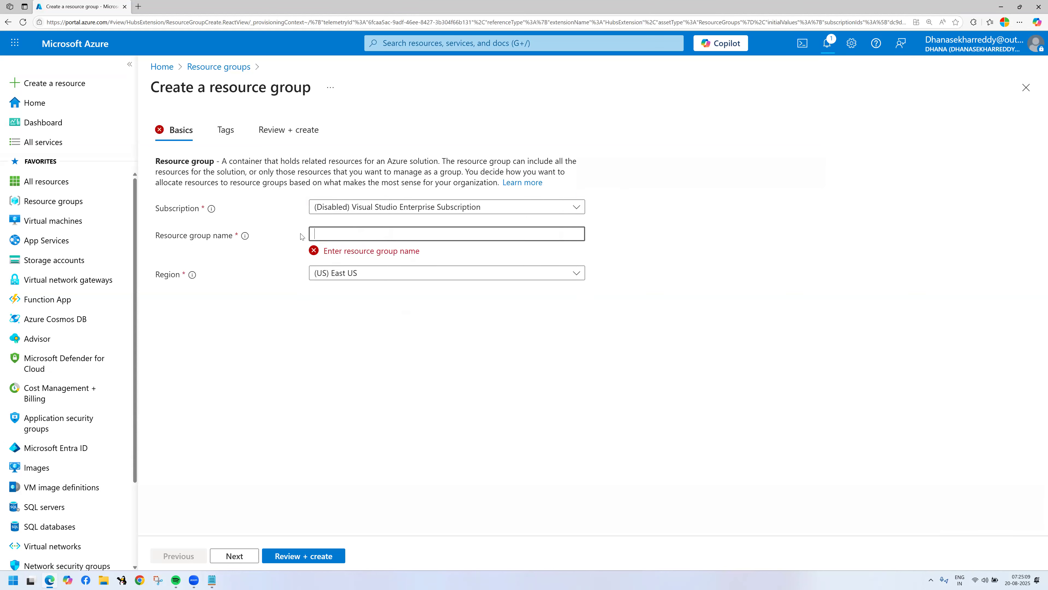
{"action": "type", "text": "azureai-rg"}
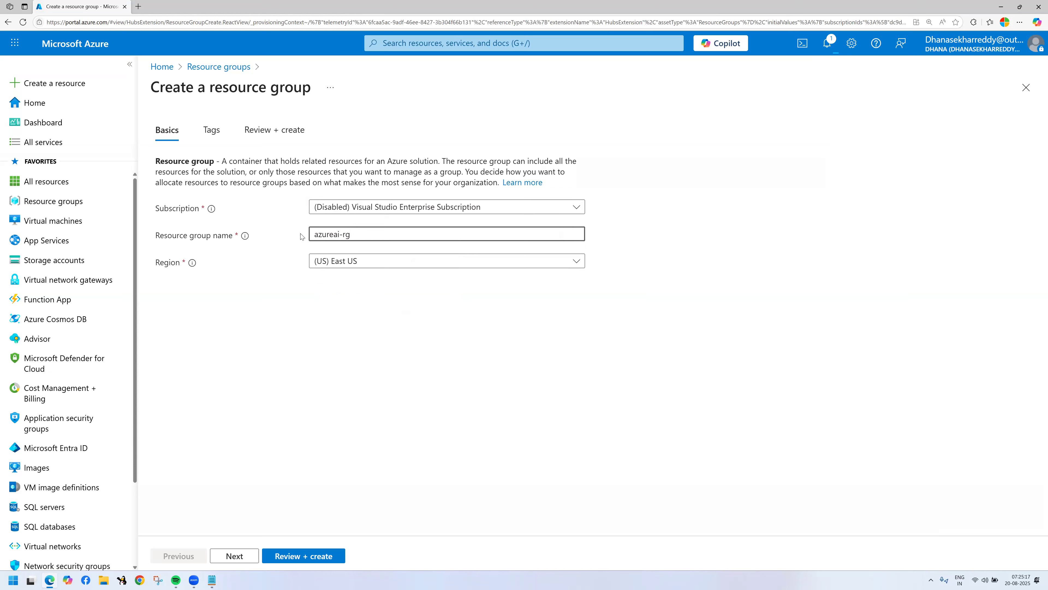
{"action": "left_click", "coordinate": [234, 556]}
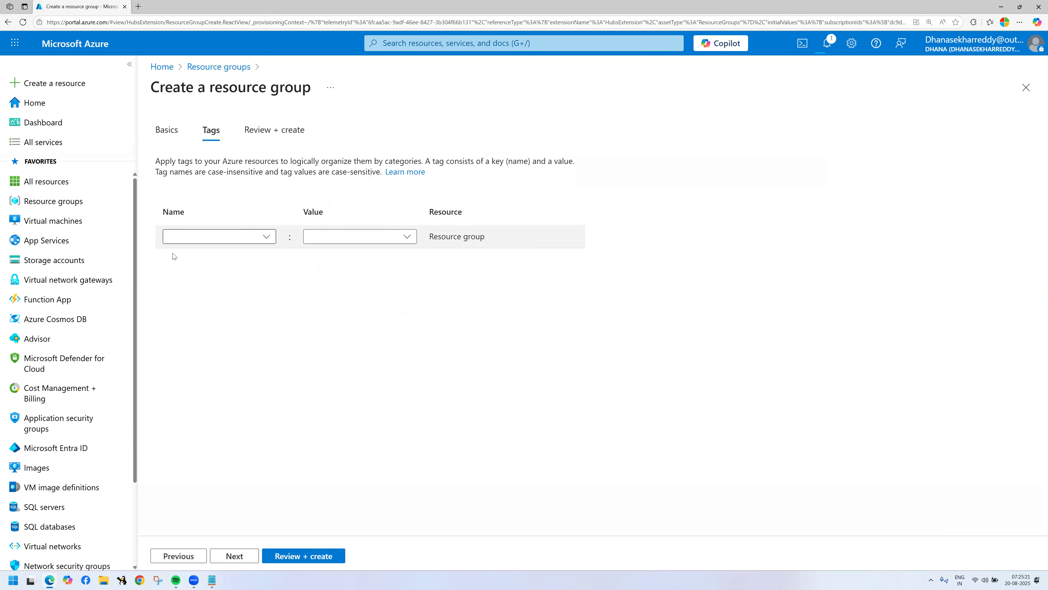
{"action": "left_click_drag", "start_coordinate": [156, 161], "coordinate": [474, 216]}
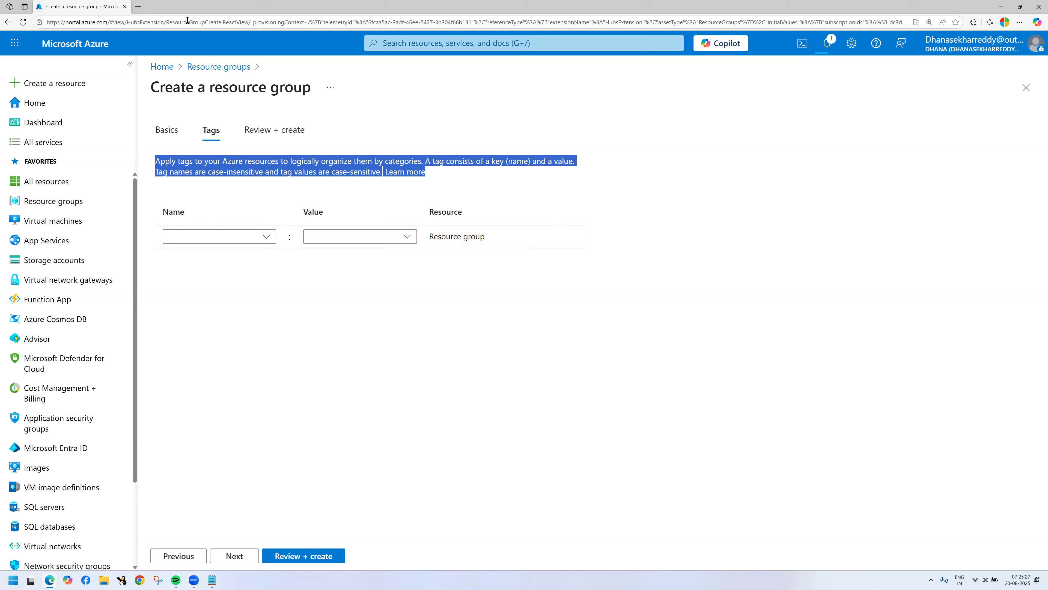
{"action": "left_click", "coordinate": [1038, 49]}
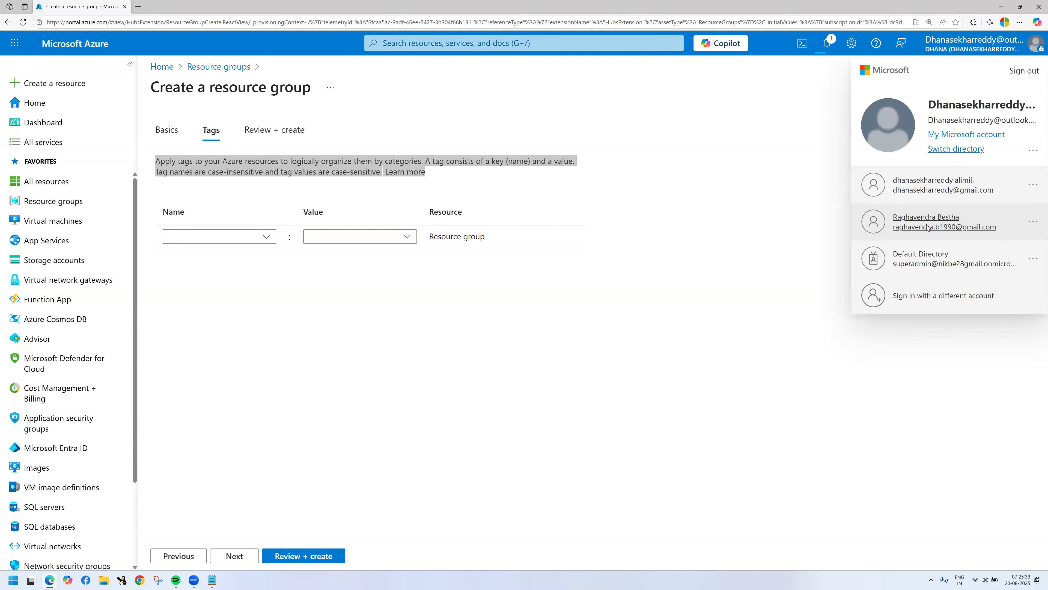
{"action": "left_click", "coordinate": [927, 228]}
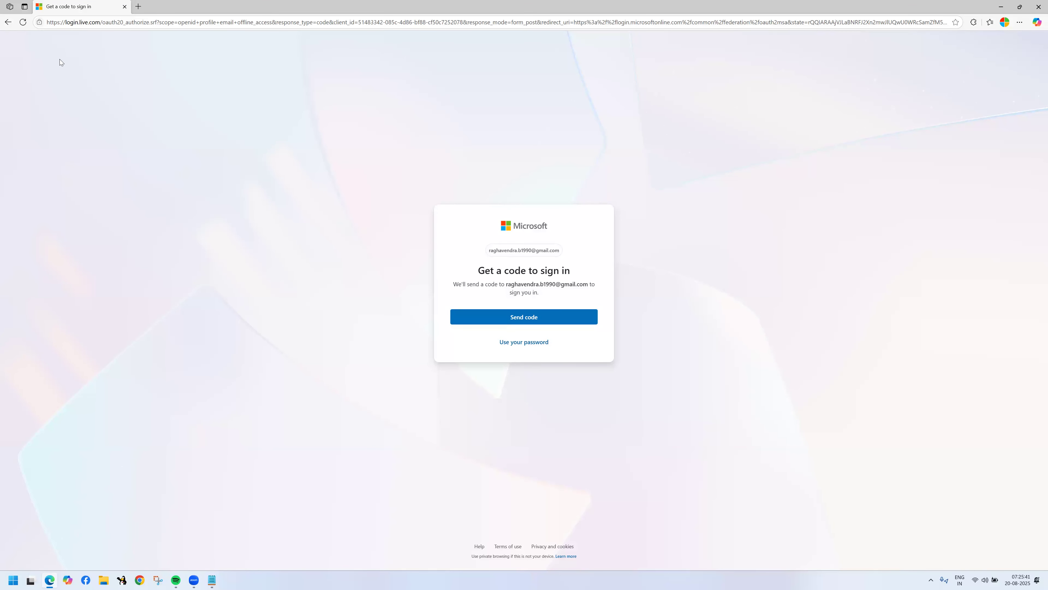
{"action": "left_click", "coordinate": [9, 23]}
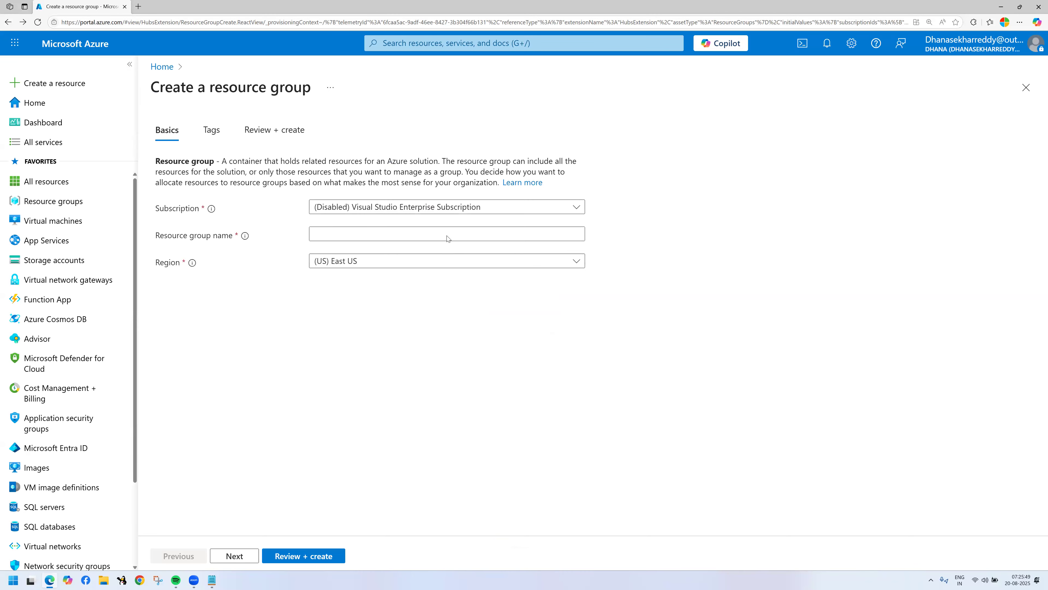
- Switch the portal to the saved Default Directory account and mark the resource group description in the creation form
{"action": "left_click", "coordinate": [1026, 50]}
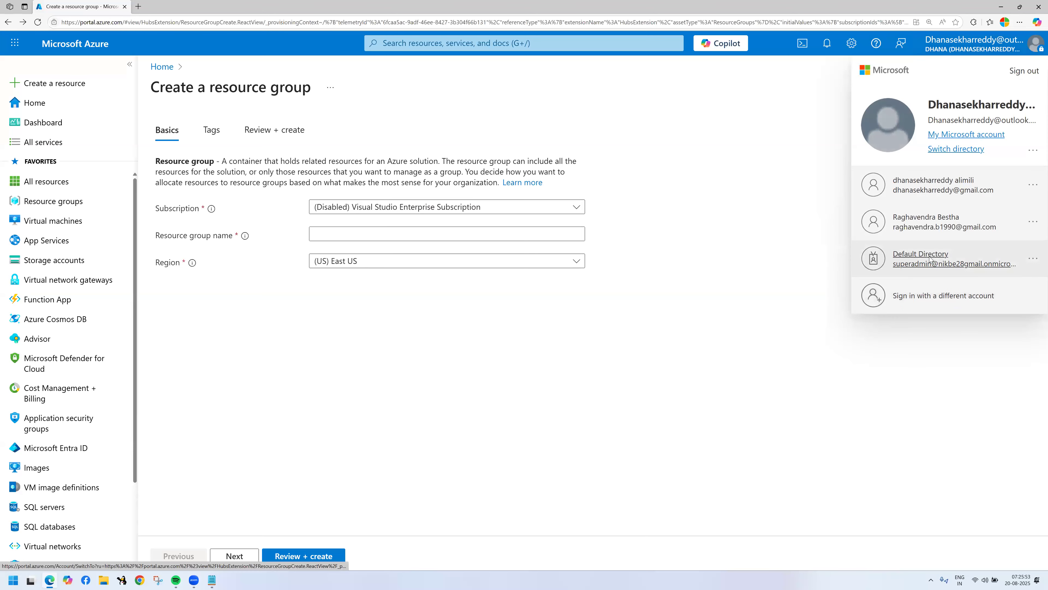
{"action": "left_click", "coordinate": [930, 258]}
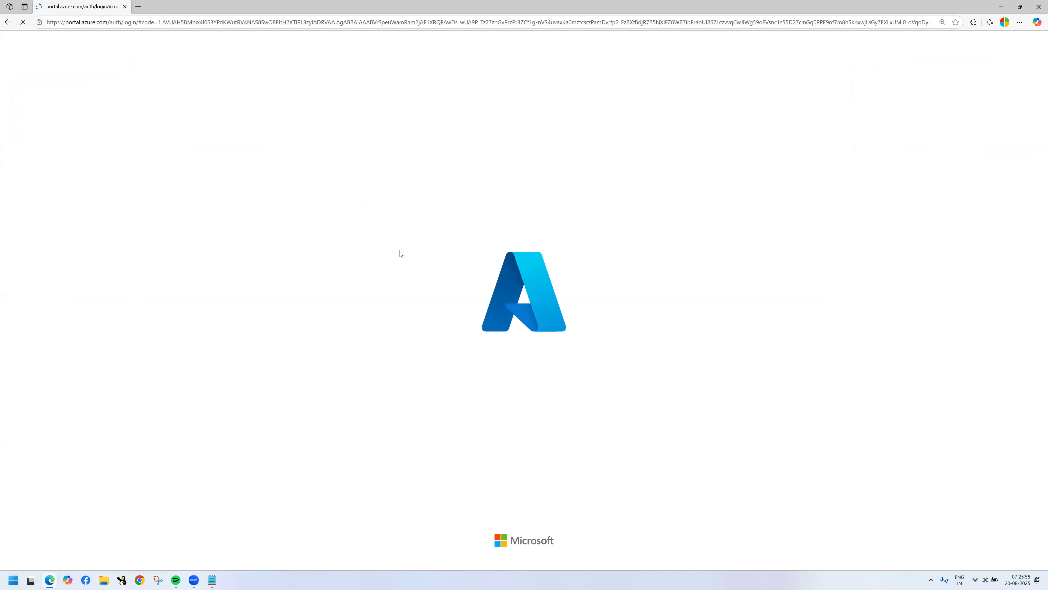
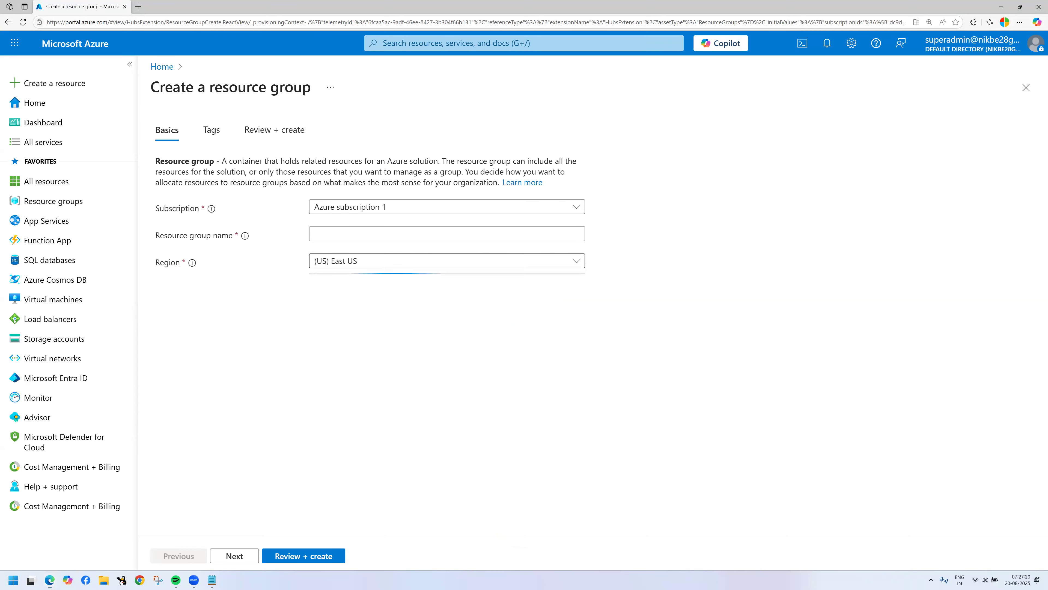
{"action": "left_click_drag", "start_coordinate": [156, 151], "coordinate": [589, 190]}
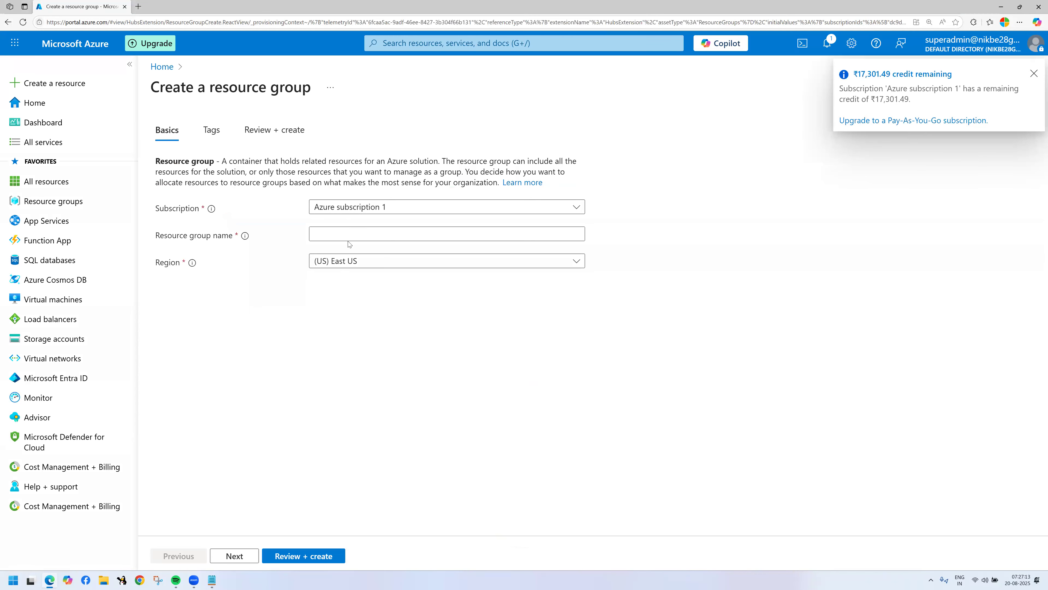
- Enter azureai-rg as the resource group name for Azure subscription 1 and mark the validation text below the field
{"action": "left_click", "coordinate": [350, 235]}
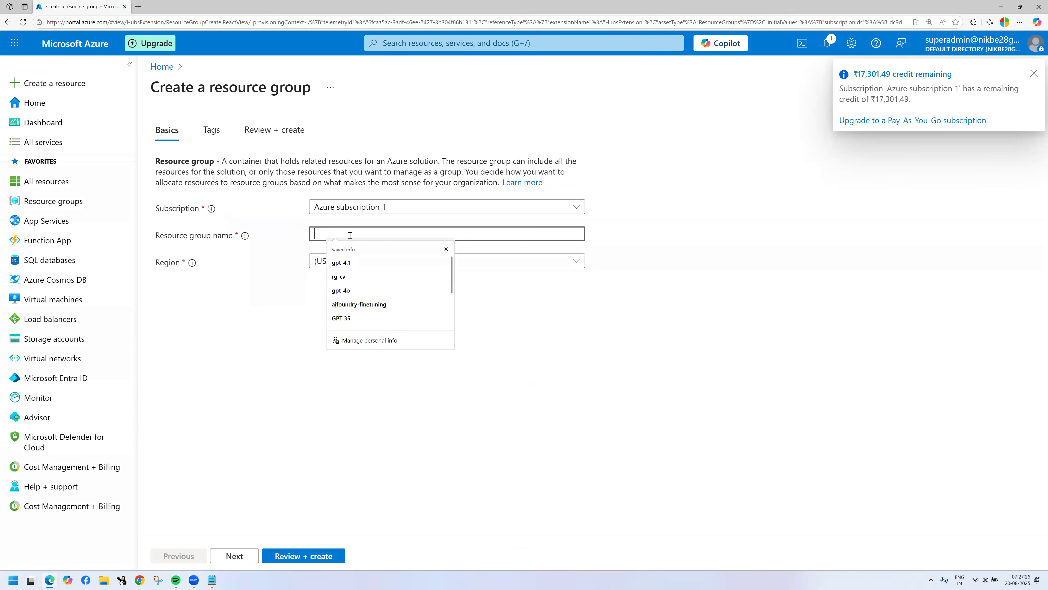
{"action": "type", "text": "a"}
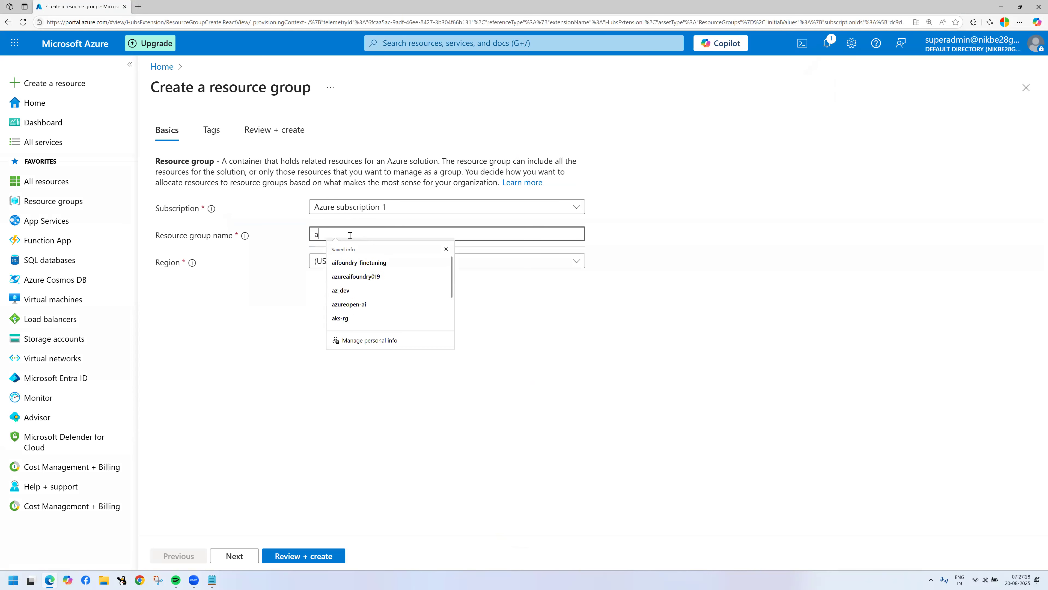
{"action": "type", "text": "zureai-rg"}
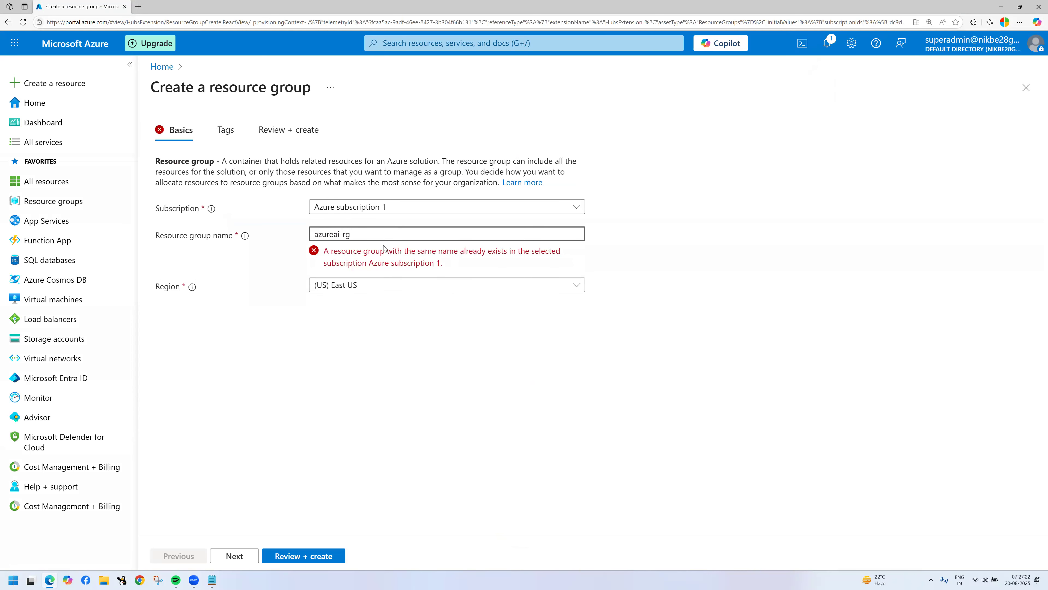
{"action": "left_click_drag", "start_coordinate": [336, 253], "coordinate": [488, 260]}
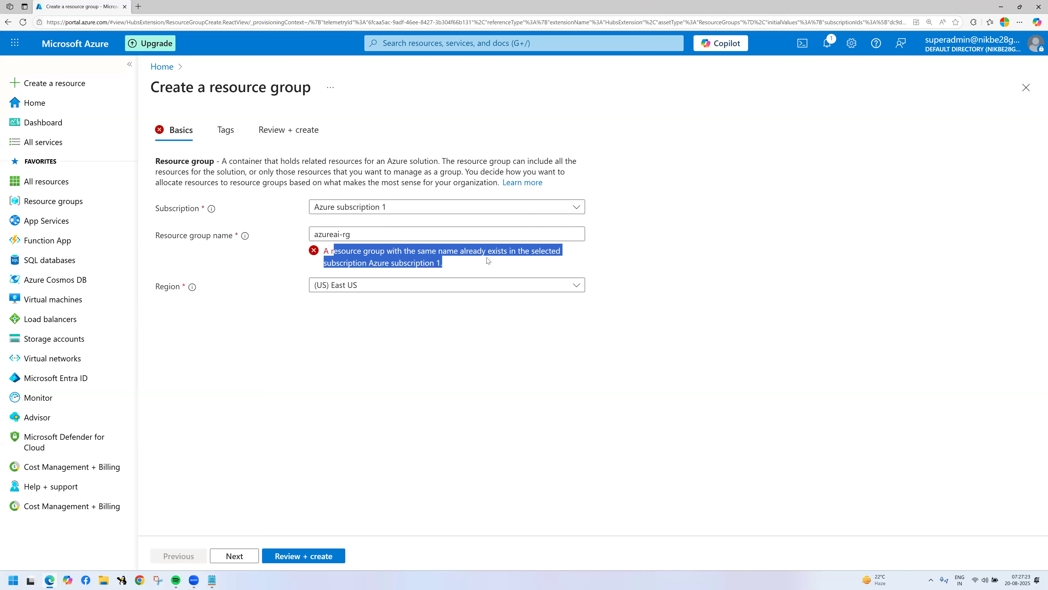
{"action": "left_click", "coordinate": [464, 394]}
- Change the resource group name to azureai2025-rg
{"action": "left_click", "coordinate": [341, 233]}
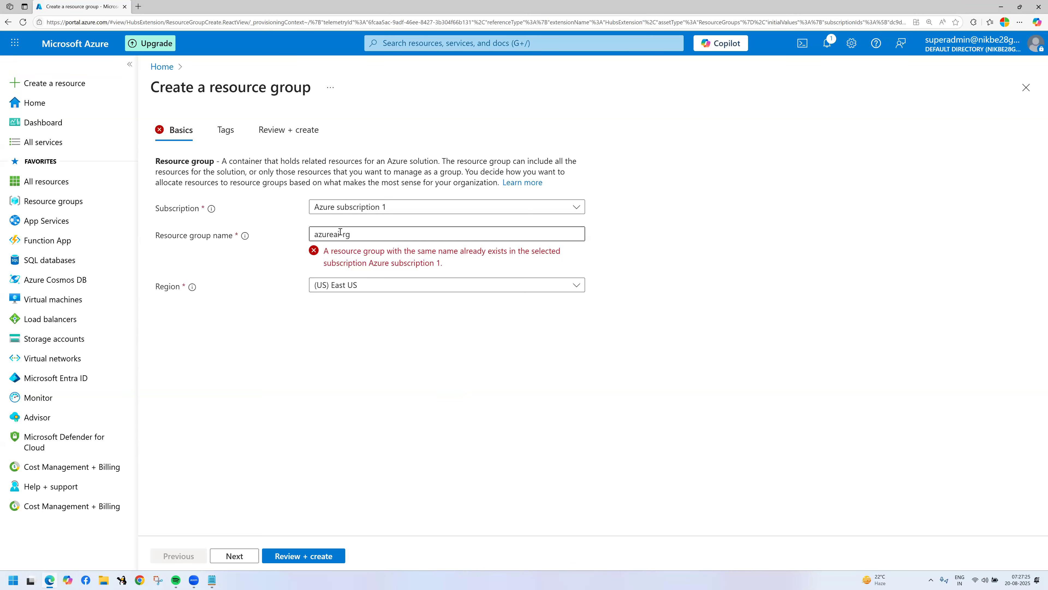
{"action": "type", "text": "2"}
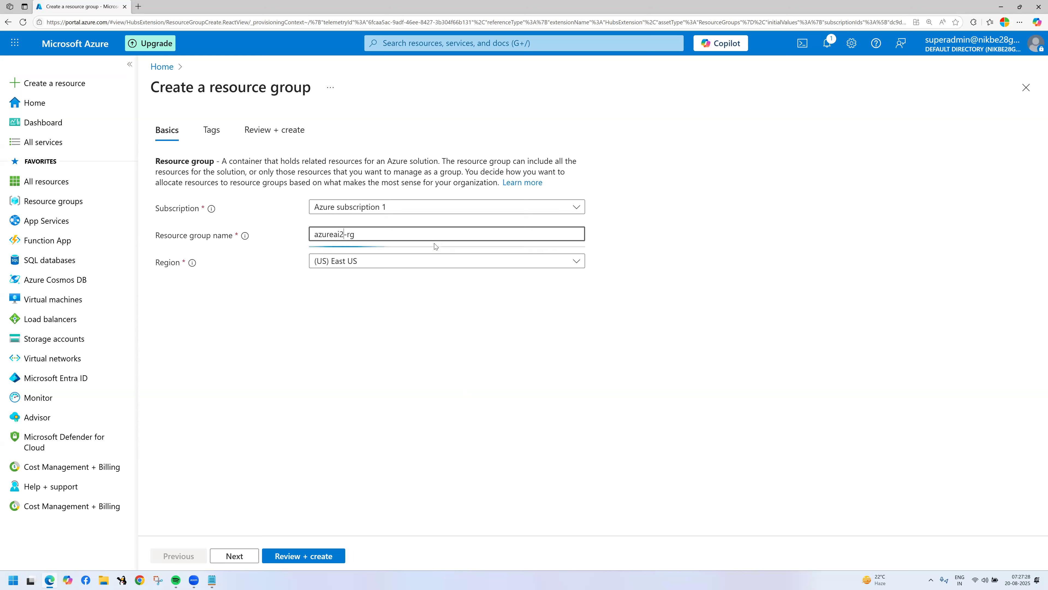
{"action": "type", "text": "025"}
- Replace the middle part of the resource group name so that it reads azureopenai-rg
{"action": "key", "text": "shift+Left"}
{"action": "key", "text": "shift+Left"}
{"action": "key", "text": "shift+Left"}
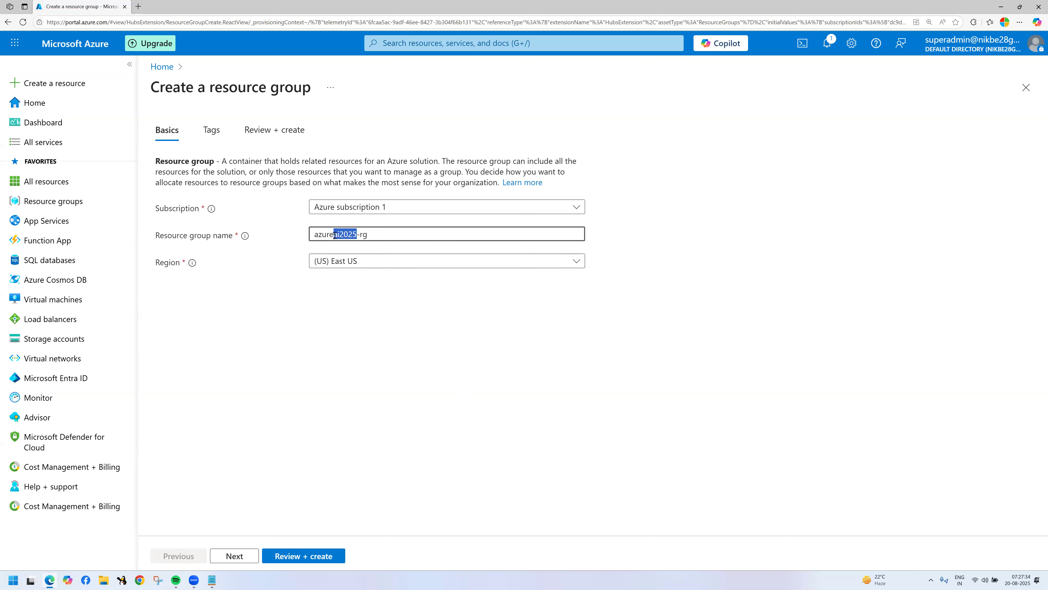
{"action": "key", "text": "BackSpace"}
{"action": "type", "text": "openai"}
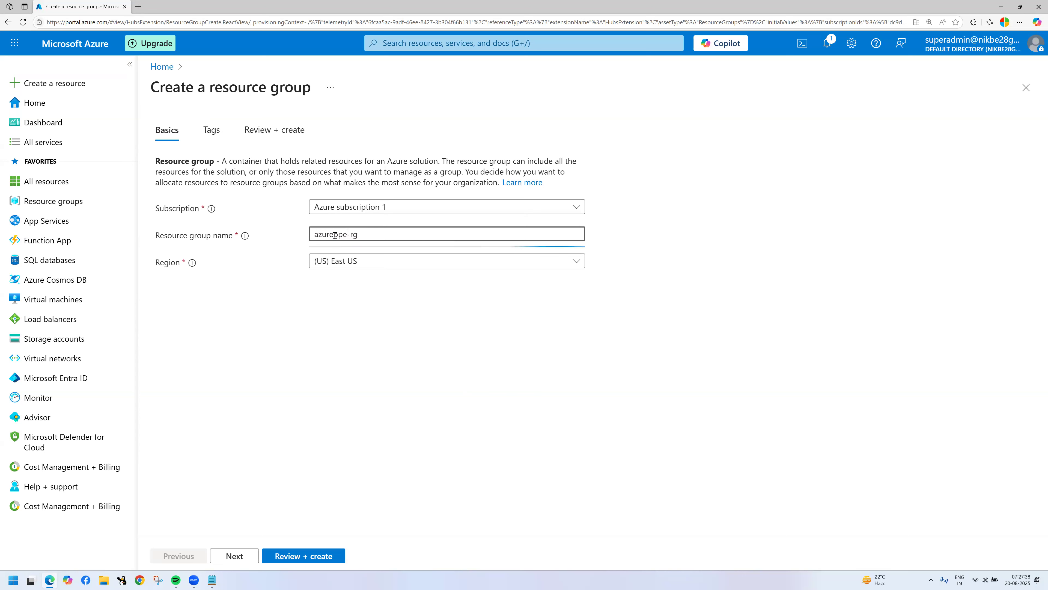
- Select (US) East US as the region and continue to the Tags page
{"action": "left_click", "coordinate": [368, 264]}
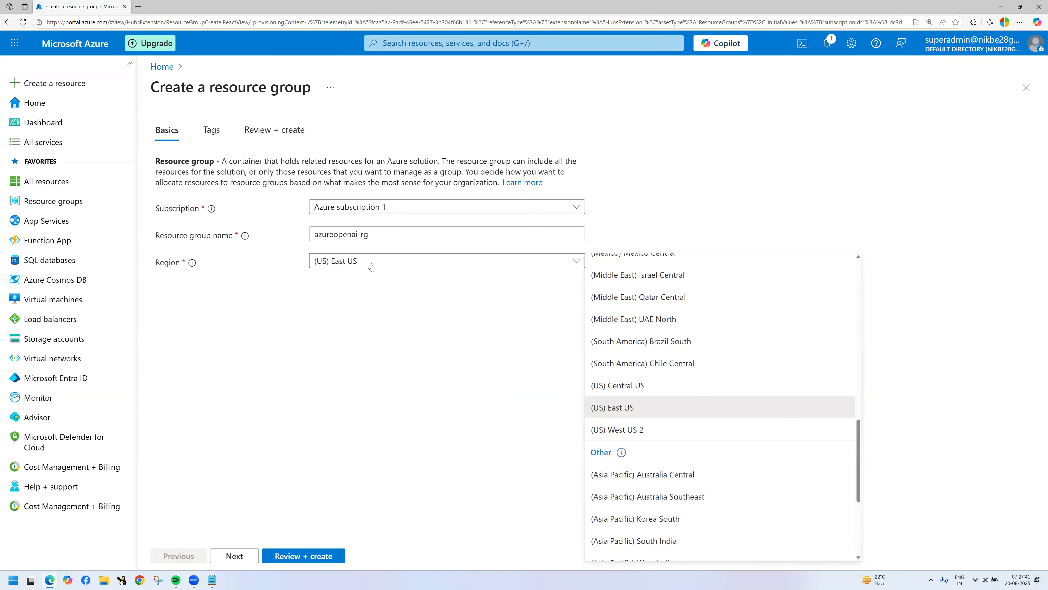
{"action": "left_click", "coordinate": [674, 413]}
{"action": "left_click", "coordinate": [433, 264]}
{"action": "left_click", "coordinate": [440, 348]}
{"action": "left_click", "coordinate": [234, 555]}
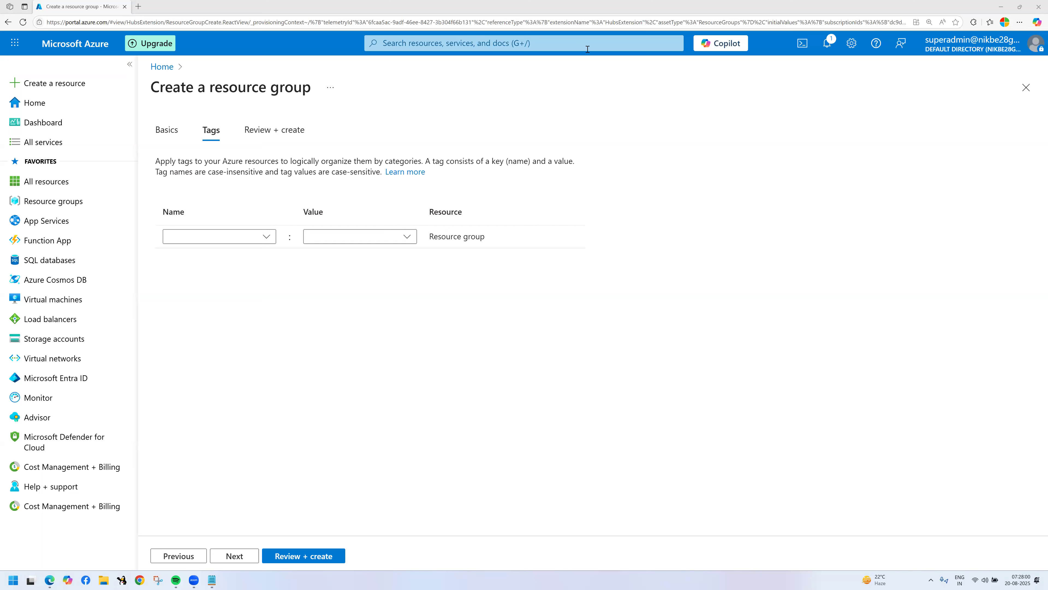
- Handwrite Tag over the page, switch to a blank whiteboard and write "Tag: name-values pair" on it
{"action": "mouse_move", "coordinate": [610, 101]}
{"action": "left_mouse_down"}
{"action": "mouse_move", "coordinate": [615, 128]}
{"action": "mouse_move", "coordinate": [621, 94]}
{"action": "left_mouse_up"}
{"action": "left_click_drag", "start_coordinate": [636, 99], "coordinate": [660, 121]}
{"action": "key", "text": "w"}
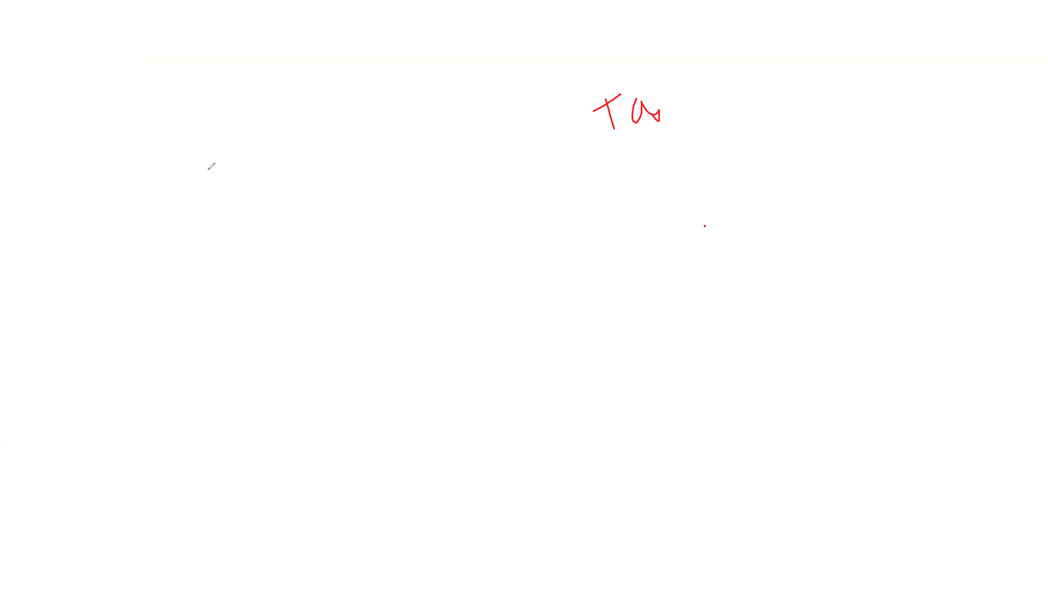
{"action": "type", "text": "t"}
{"action": "type", "text": "Tag:"}
{"action": "key", "text": "Return"}
{"action": "type", "text": "na"}
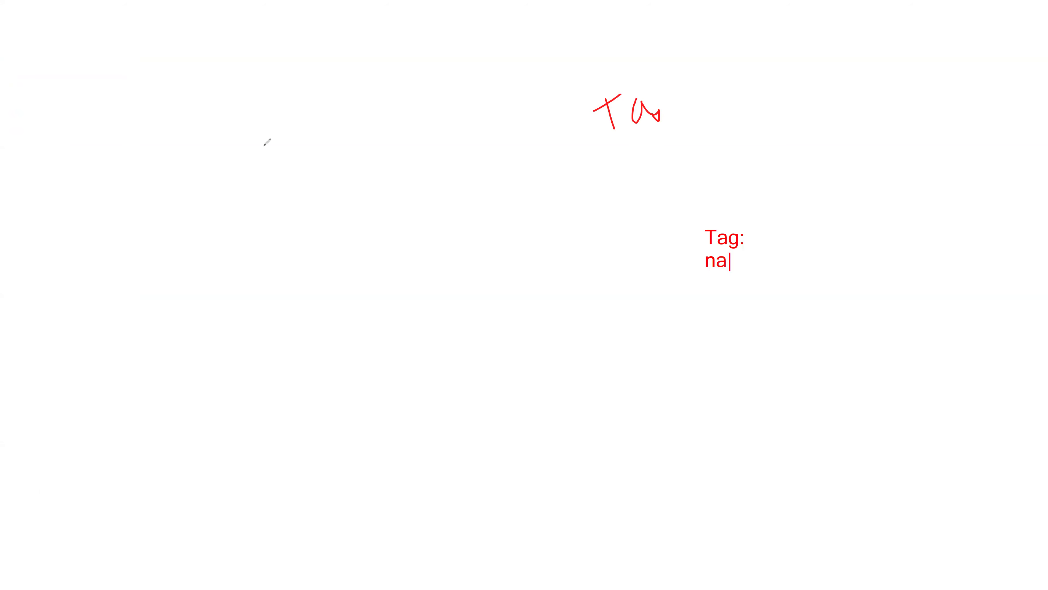
{"action": "type", "text": "me-values pait"}
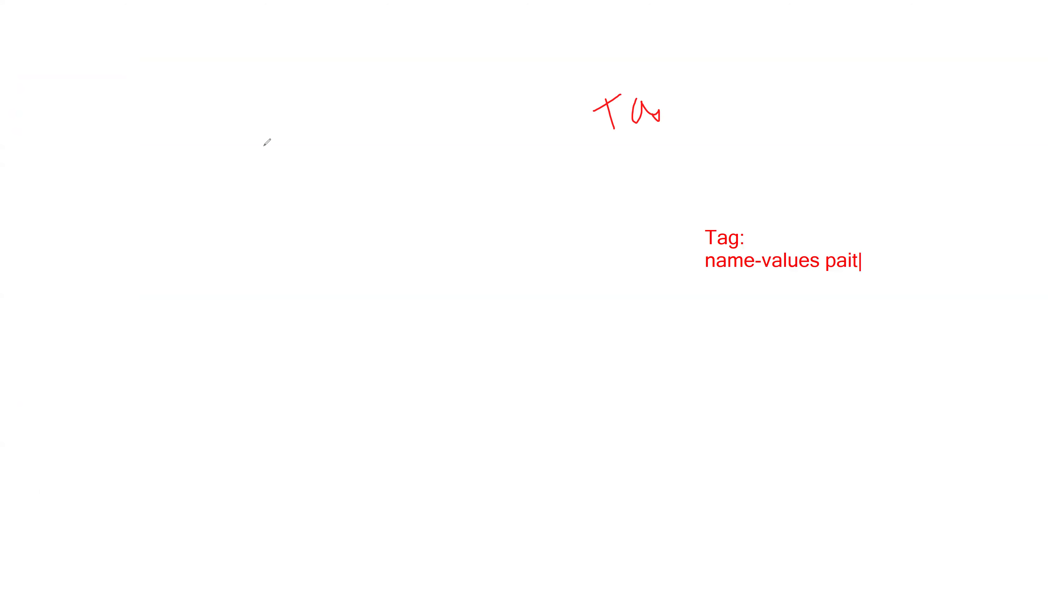
{"action": "key", "text": "BackSpace"}
{"action": "type", "text": "r"}
- Add a whiteboard line saying which information a tag will give, followed by the word Label
{"action": "key", "text": "Return"}
{"action": "type", "text": "which will give the "}
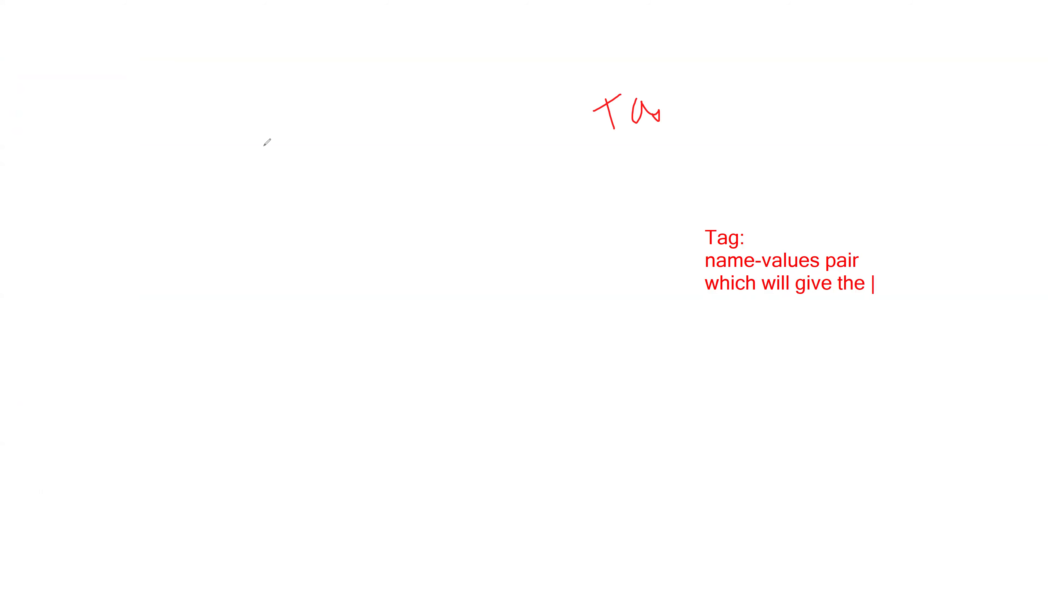
{"action": "type", "text": "information about re"}
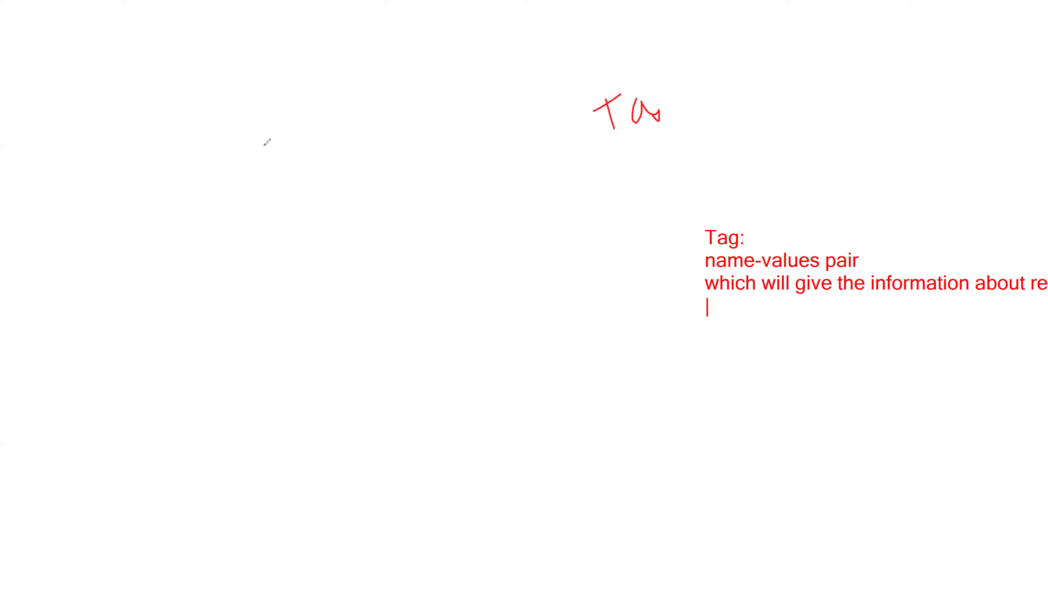
{"action": "type", "text": "Label"}
- Leave the whiteboard and clear the drawn annotations from the Tags page
{"action": "left_click_drag", "start_coordinate": [880, 303], "coordinate": [890, 349]}
{"action": "key", "text": "Escape"}
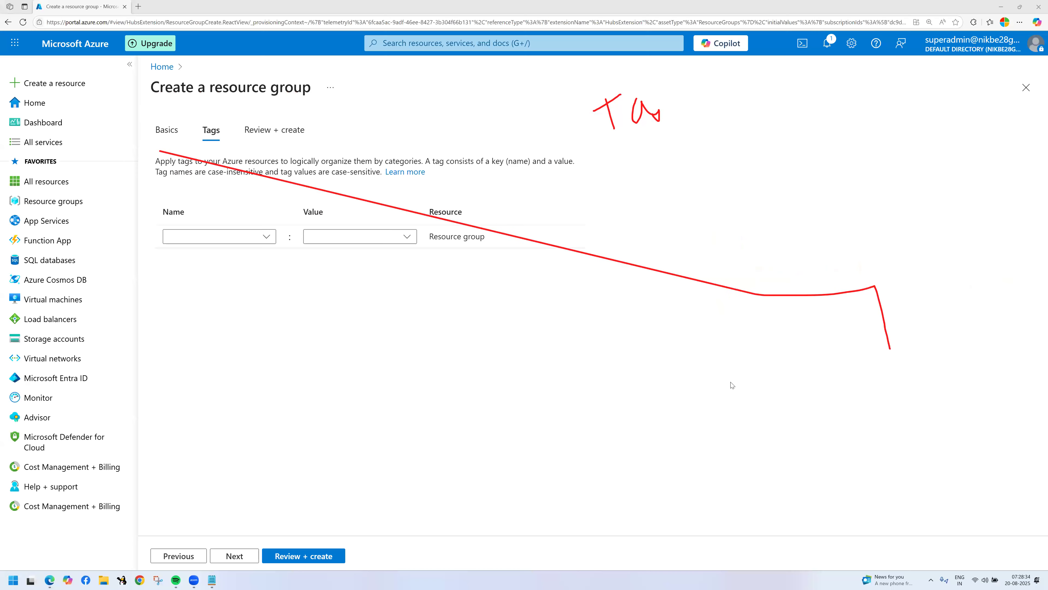
{"action": "right_click", "coordinate": [732, 385]}
{"action": "key", "text": "Escape"}
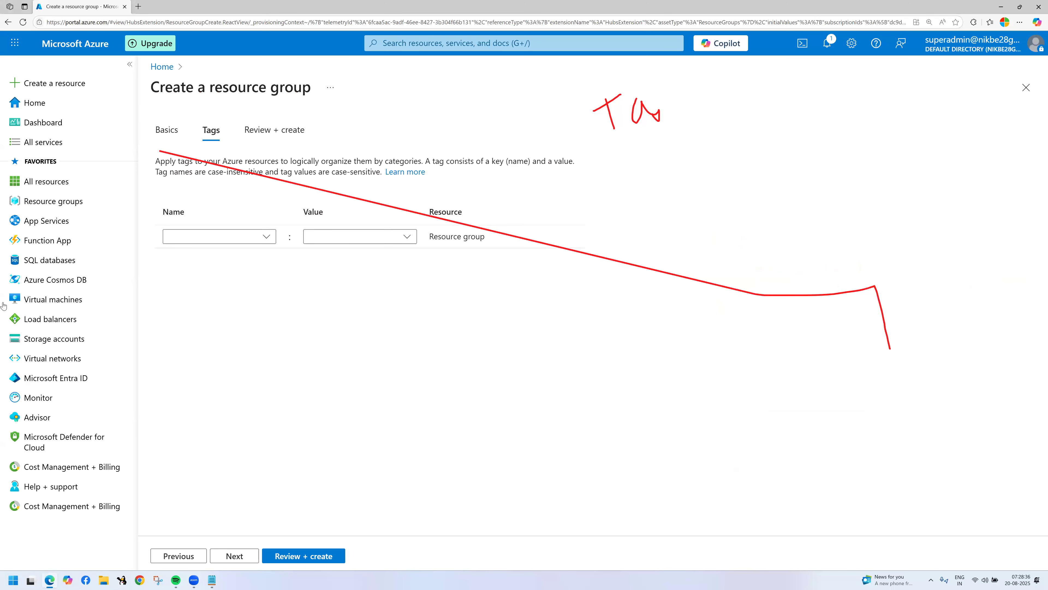
{"action": "left_click", "coordinate": [4, 199]}
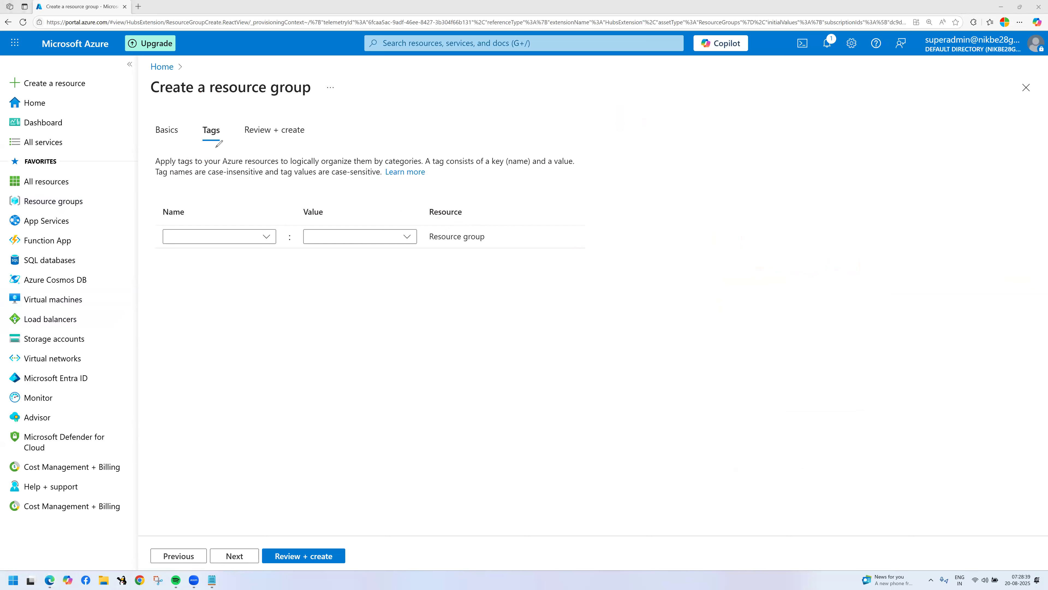
- Sketch a box with listed items and outward arrows over the Tags page to illustrate tagging, and erase the sketch
{"action": "mouse_move", "coordinate": [201, 140]}
{"action": "left_mouse_down"}
{"action": "mouse_move", "coordinate": [363, 294]}
{"action": "mouse_move", "coordinate": [210, 150]}
{"action": "mouse_move", "coordinate": [281, 160]}
{"action": "left_mouse_up"}
{"action": "mouse_move", "coordinate": [254, 186]}
{"action": "left_mouse_down"}
{"action": "mouse_move", "coordinate": [280, 180]}
{"action": "mouse_move", "coordinate": [263, 155]}
{"action": "mouse_move", "coordinate": [284, 205]}
{"action": "left_mouse_up"}
{"action": "mouse_move", "coordinate": [278, 215]}
{"action": "left_mouse_down"}
{"action": "mouse_move", "coordinate": [290, 215]}
{"action": "mouse_move", "coordinate": [299, 237]}
{"action": "left_mouse_up"}
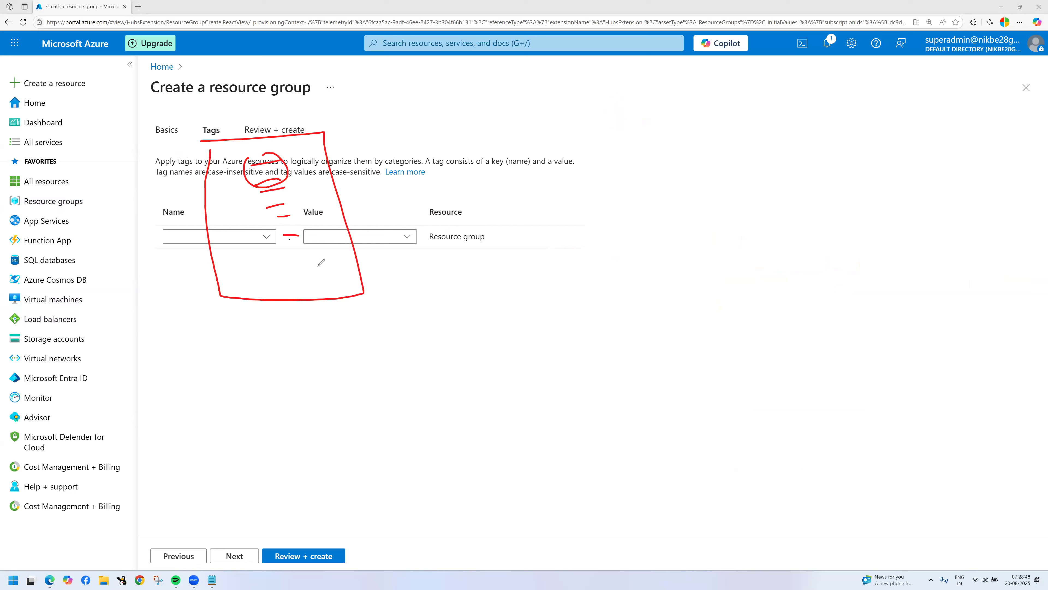
{"action": "mouse_move", "coordinate": [270, 184]}
{"action": "left_mouse_down"}
{"action": "mouse_move", "coordinate": [300, 195]}
{"action": "mouse_move", "coordinate": [275, 180]}
{"action": "mouse_move", "coordinate": [359, 152]}
{"action": "left_mouse_up"}
{"action": "left_click_drag", "start_coordinate": [353, 150], "coordinate": [361, 177]}
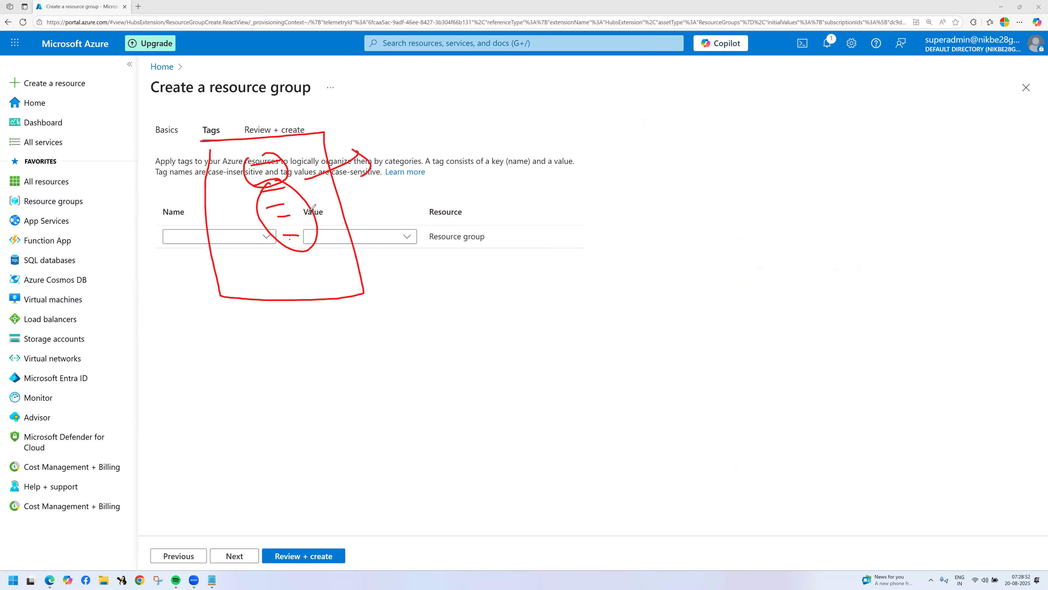
{"action": "mouse_move", "coordinate": [308, 211]}
{"action": "left_mouse_down"}
{"action": "mouse_move", "coordinate": [382, 185]}
{"action": "mouse_move", "coordinate": [372, 200]}
{"action": "left_mouse_up"}
{"action": "left_click_drag", "start_coordinate": [312, 237], "coordinate": [382, 222]}
{"action": "left_click_drag", "start_coordinate": [376, 217], "coordinate": [374, 238]}
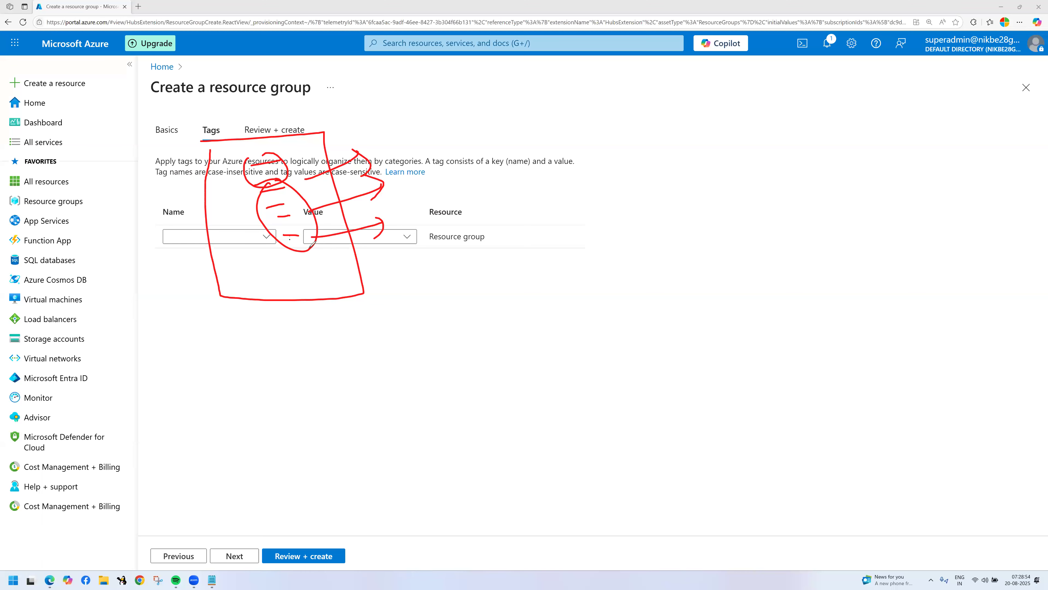
{"action": "left_click_drag", "start_coordinate": [309, 249], "coordinate": [375, 283]}
{"action": "left_click_drag", "start_coordinate": [376, 274], "coordinate": [370, 294]}
{"action": "mouse_move", "coordinate": [288, 249]}
{"action": "left_mouse_down"}
{"action": "mouse_move", "coordinate": [281, 321]}
{"action": "mouse_move", "coordinate": [270, 324]}
{"action": "left_mouse_up"}
{"action": "mouse_move", "coordinate": [272, 233]}
{"action": "left_mouse_down"}
{"action": "mouse_move", "coordinate": [221, 294]}
{"action": "mouse_move", "coordinate": [243, 303]}
{"action": "left_mouse_up"}
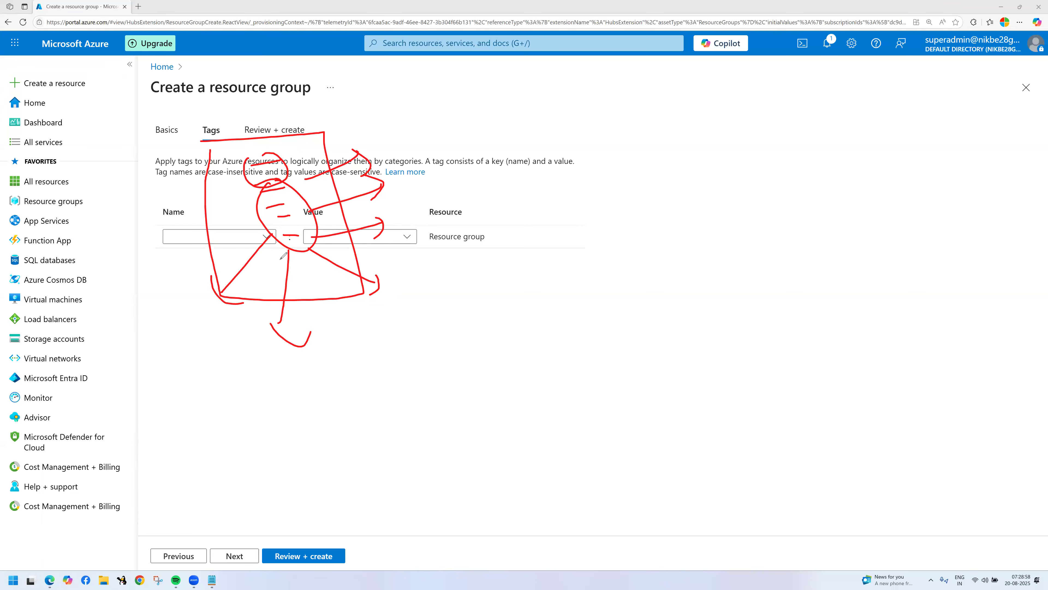
{"action": "mouse_move", "coordinate": [254, 211]}
{"action": "left_mouse_down"}
{"action": "mouse_move", "coordinate": [194, 215]}
{"action": "mouse_move", "coordinate": [208, 223]}
{"action": "left_mouse_up"}
{"action": "left_click_drag", "start_coordinate": [266, 190], "coordinate": [213, 167]}
{"action": "mouse_move", "coordinate": [197, 173]}
{"action": "left_mouse_down"}
{"action": "mouse_move", "coordinate": [225, 157]}
{"action": "mouse_move", "coordinate": [181, 190]}
{"action": "mouse_move", "coordinate": [365, 176]}
{"action": "mouse_move", "coordinate": [250, 162]}
{"action": "left_mouse_up"}
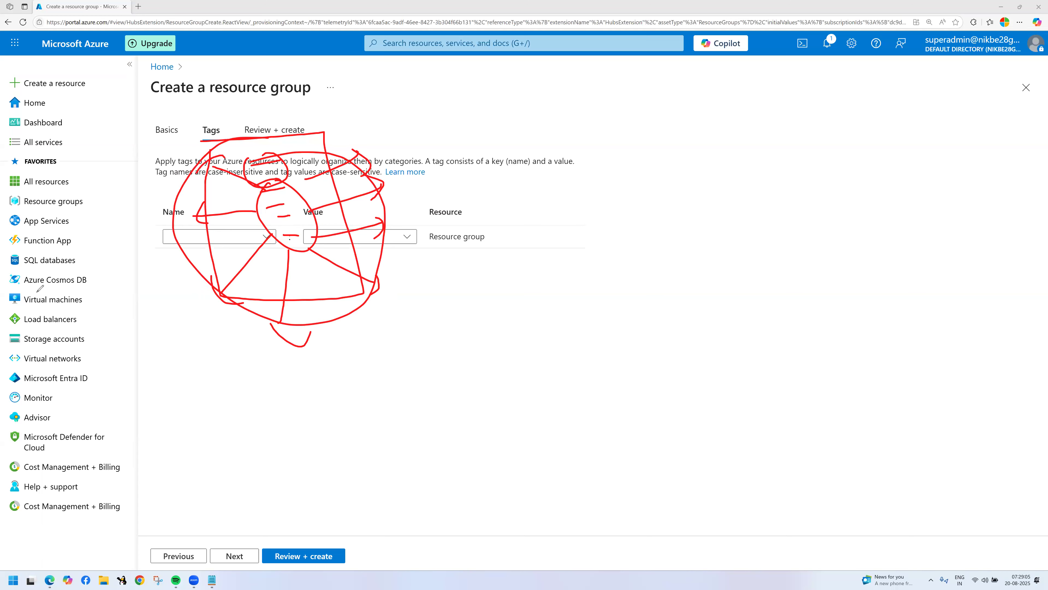
{"action": "key", "text": "e"}
- Underline the creation form's page headings, draw an arrow from Tags to the tag fields, and erase the marks
{"action": "left_click_drag", "start_coordinate": [292, 139], "coordinate": [150, 146]}
{"action": "mouse_move", "coordinate": [222, 140]}
{"action": "left_mouse_down"}
{"action": "mouse_move", "coordinate": [234, 206]}
{"action": "mouse_move", "coordinate": [247, 189]}
{"action": "left_mouse_up"}
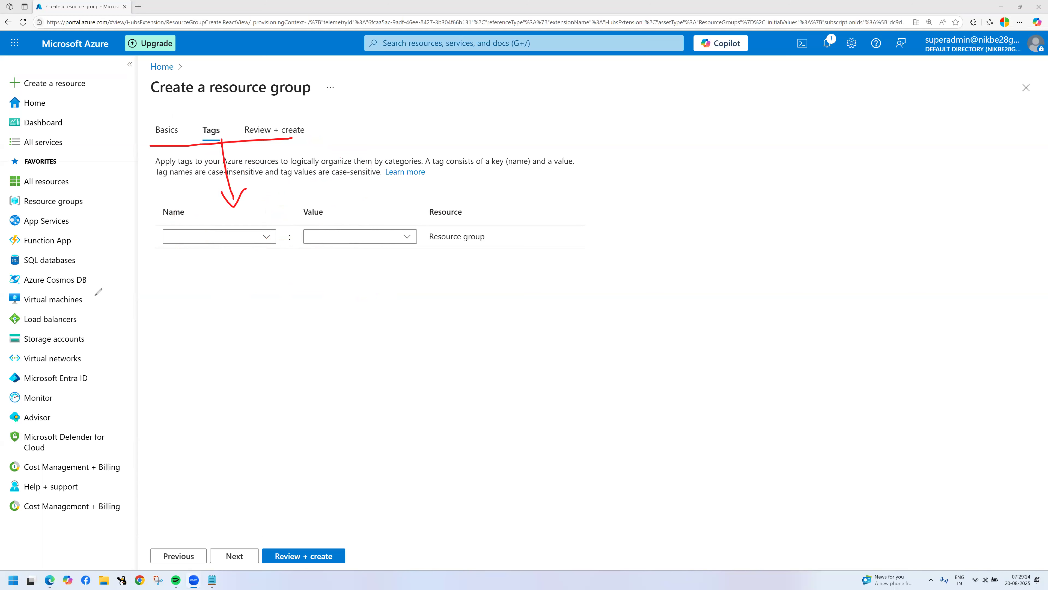
{"action": "key", "text": "e"}
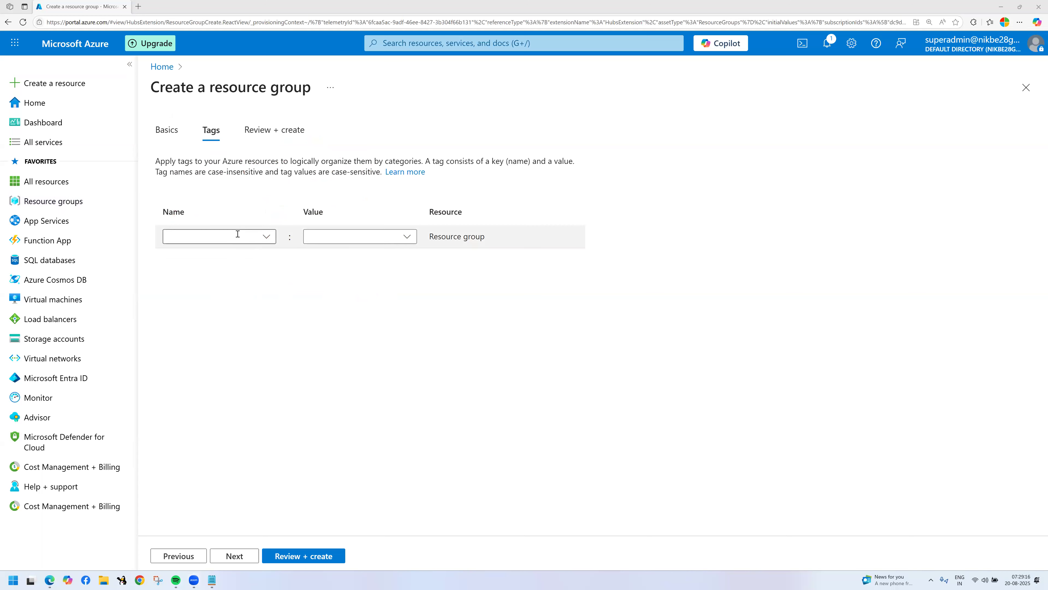
- Add two tags to the resource group: project with value pwc and environment with value production
{"action": "left_click", "coordinate": [237, 234]}
{"action": "type", "text": "project"}
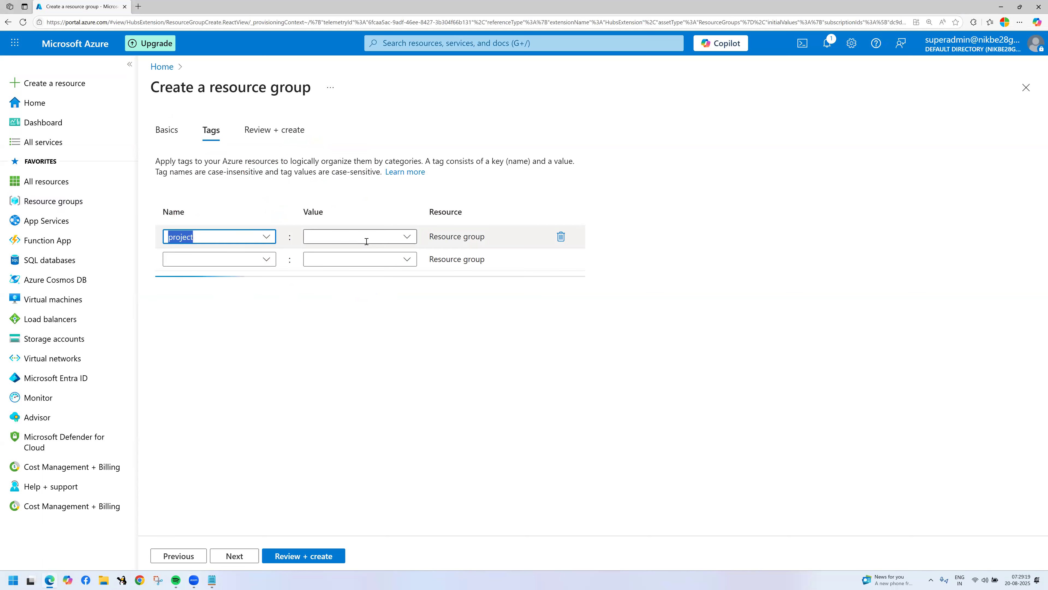
{"action": "left_click", "coordinate": [367, 239]}
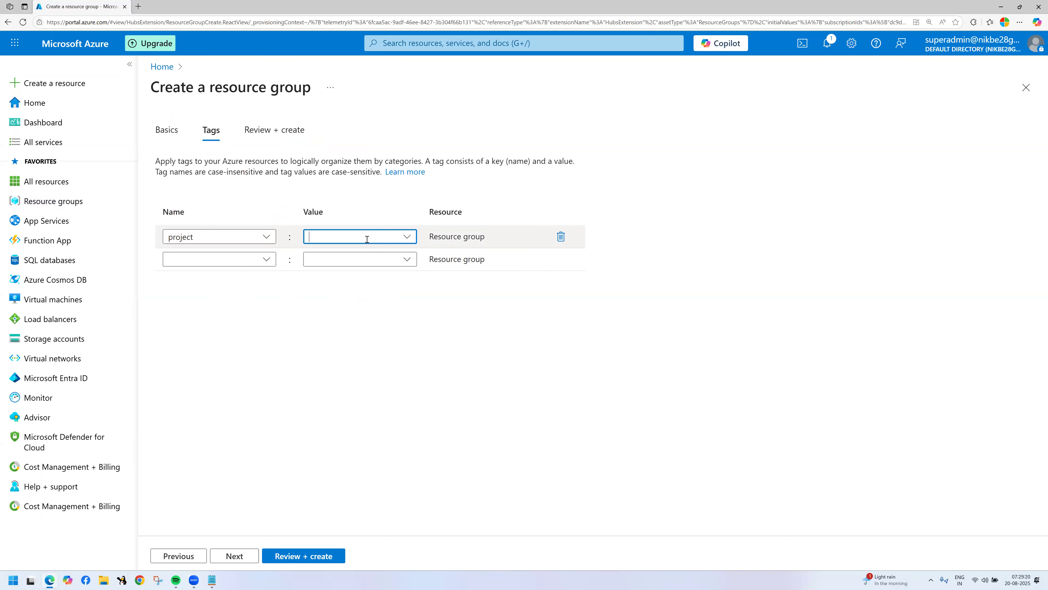
{"action": "type", "text": "pwc"}
{"action": "left_click", "coordinate": [234, 259]}
{"action": "type", "text": "environment"}
{"action": "left_click", "coordinate": [330, 260]}
{"action": "type", "text": "production"}
- Add a third tag named client with the client's first name as its value
{"action": "left_click", "coordinate": [232, 285]}
{"action": "type", "text": "client"}
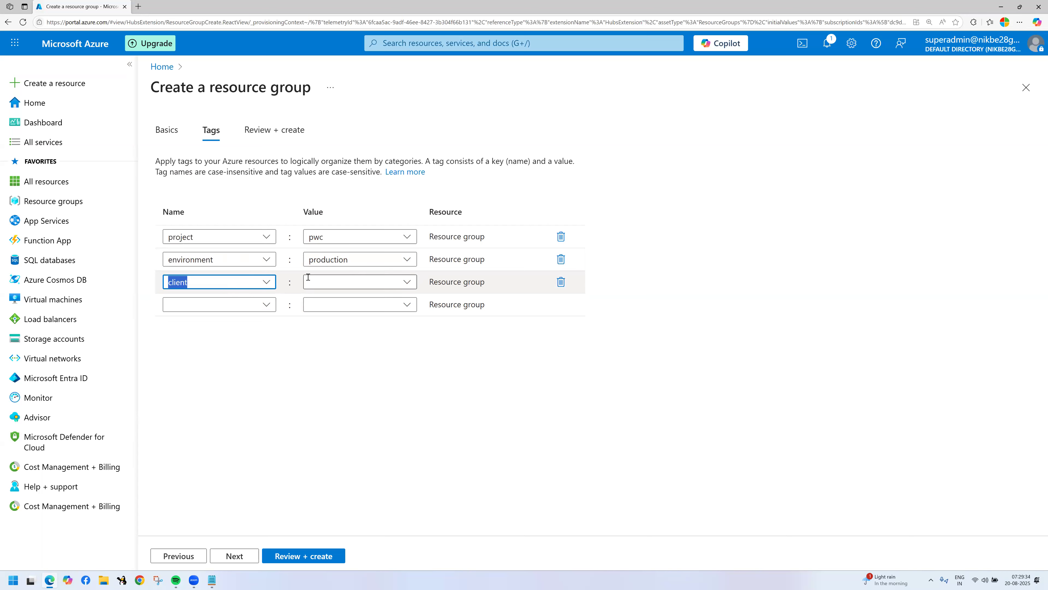
{"action": "left_click", "coordinate": [314, 282]}
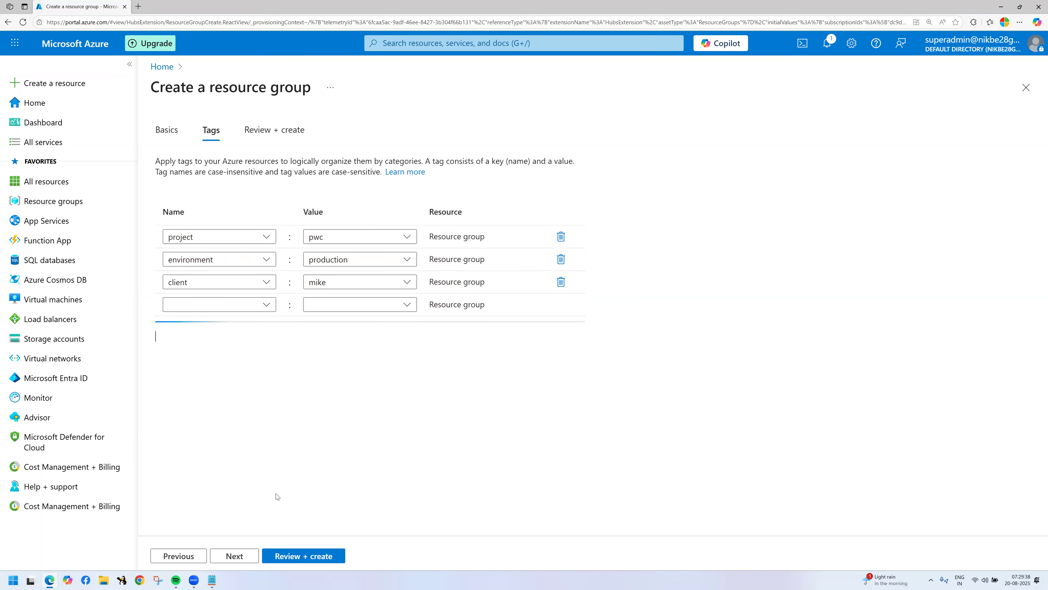
- Review the settings, create the azureopenai-rg resource group, and dismiss the completion notification
{"action": "left_click", "coordinate": [288, 554]}
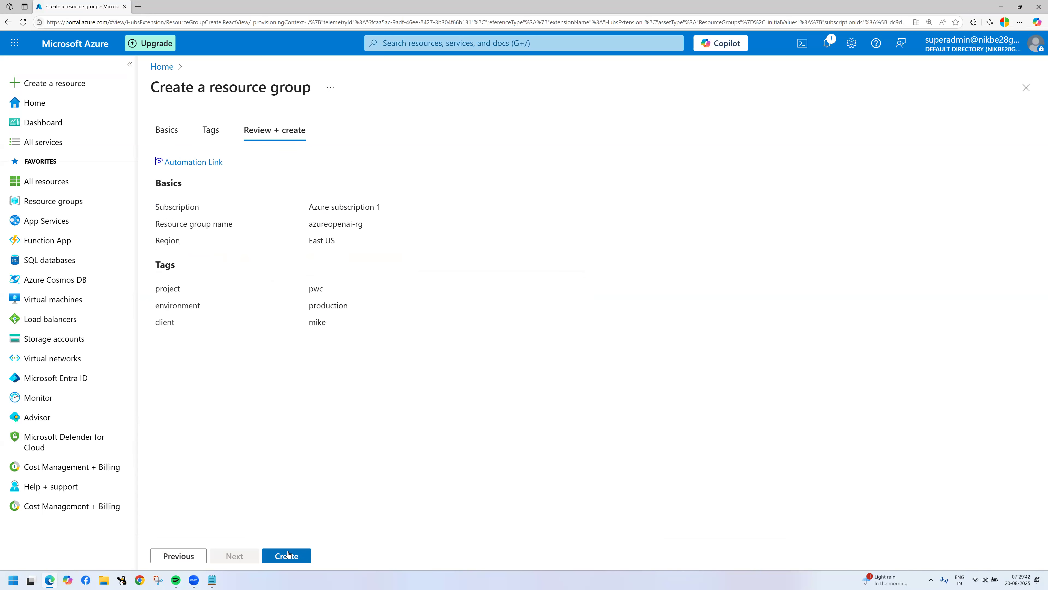
{"action": "left_click", "coordinate": [289, 554]}
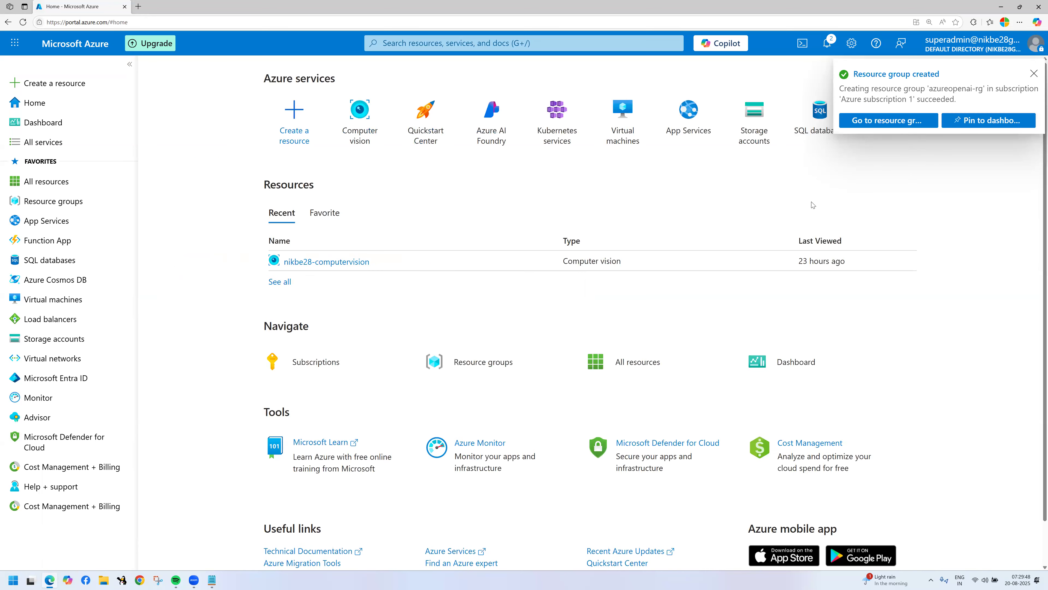
{"action": "left_click", "coordinate": [1033, 73]}
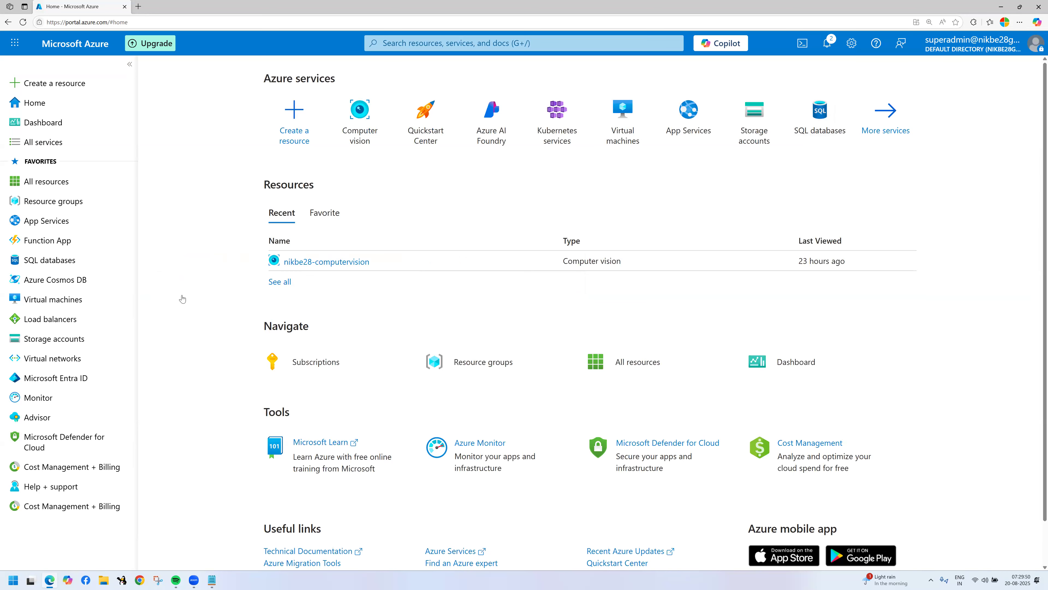
- Open the list of resource groups and mark the azureopenai-rg entry
{"action": "left_click", "coordinate": [52, 201]}
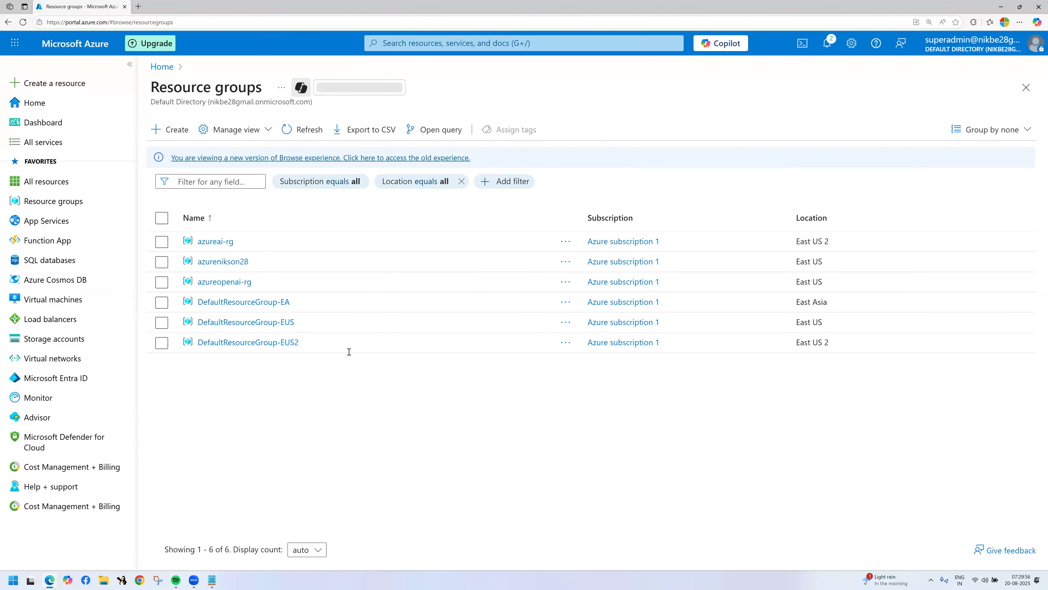
{"action": "key", "text": "ctrl+2"}
{"action": "mouse_move", "coordinate": [190, 271]}
{"action": "left_mouse_down"}
{"action": "mouse_move", "coordinate": [204, 289]}
{"action": "mouse_move", "coordinate": [269, 291]}
{"action": "left_mouse_up"}
{"action": "key", "text": "Escape"}
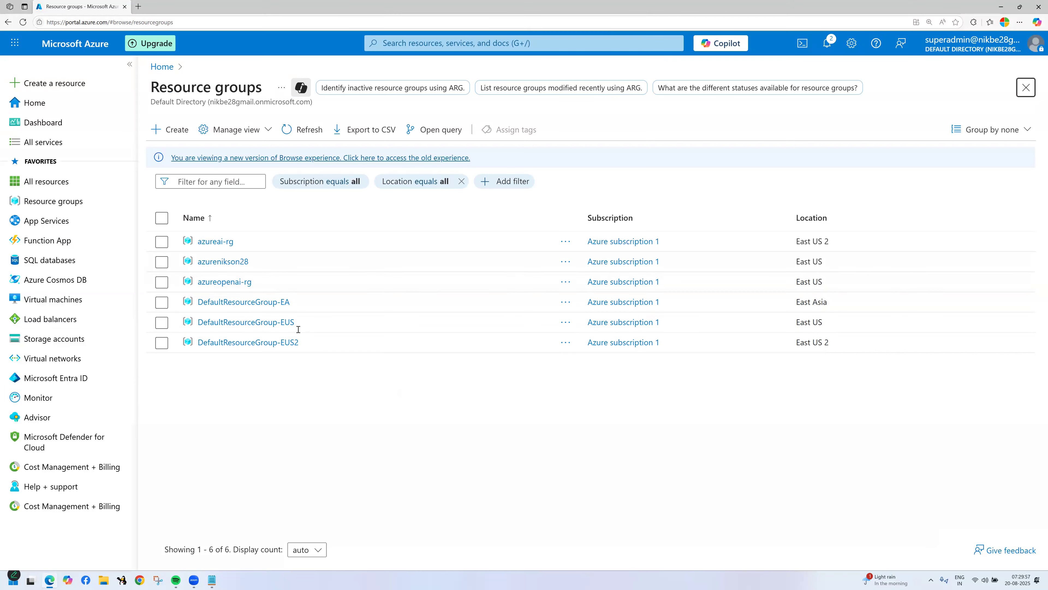
{"action": "left_click_drag", "start_coordinate": [274, 284], "coordinate": [198, 286]}
{"action": "left_click", "coordinate": [262, 371]}
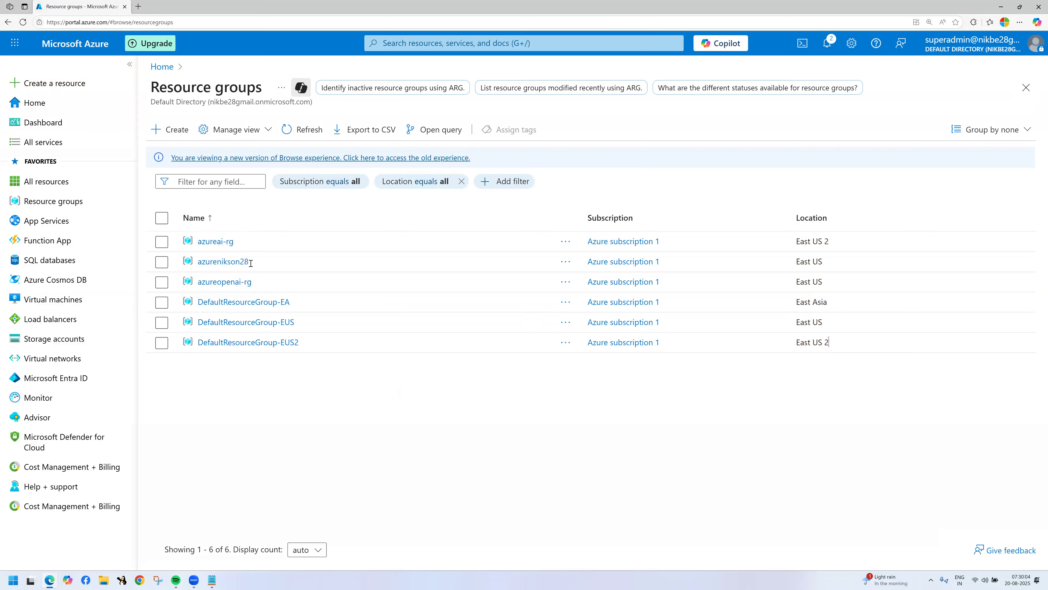
- View the overview and resources of the azureai-rg resource group, and return to the resource groups list
{"action": "left_click", "coordinate": [223, 241]}
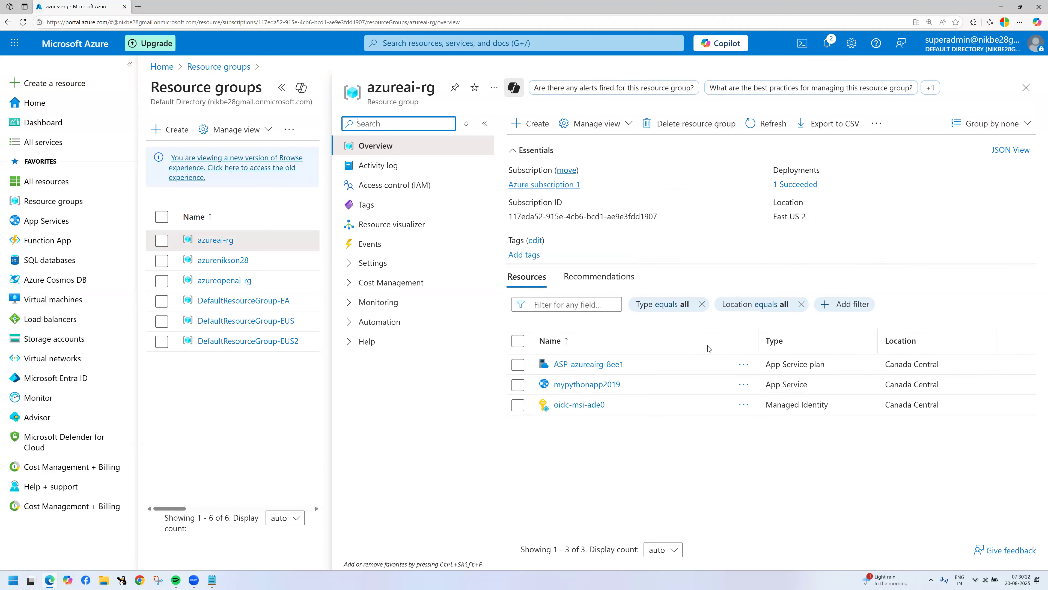
{"action": "left_click", "coordinate": [1026, 94]}
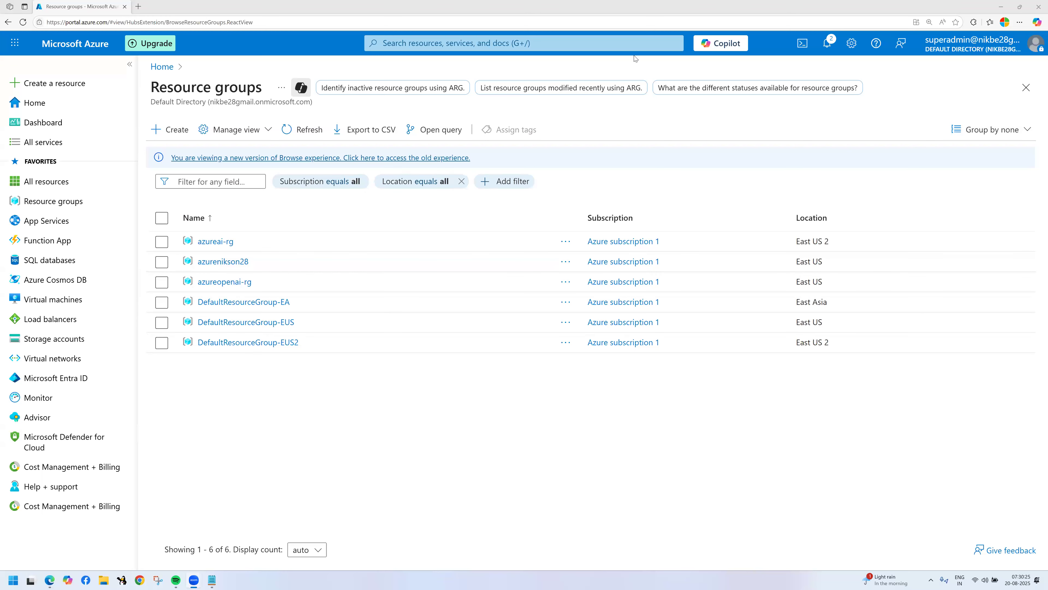
- Annotate the resource groups page by underlining the portal address and circling the azureopenai-rg entry, and clear the drawing
{"action": "left_click_drag", "start_coordinate": [154, 25], "coordinate": [58, 30]}
{"action": "mouse_move", "coordinate": [298, 152]}
{"action": "left_mouse_down"}
{"action": "mouse_move", "coordinate": [321, 206]}
{"action": "mouse_move", "coordinate": [304, 223]}
{"action": "left_mouse_up"}
{"action": "mouse_move", "coordinate": [353, 176]}
{"action": "left_mouse_down"}
{"action": "mouse_move", "coordinate": [396, 162]}
{"action": "mouse_move", "coordinate": [441, 176]}
{"action": "mouse_move", "coordinate": [458, 137]}
{"action": "mouse_move", "coordinate": [511, 147]}
{"action": "left_mouse_up"}
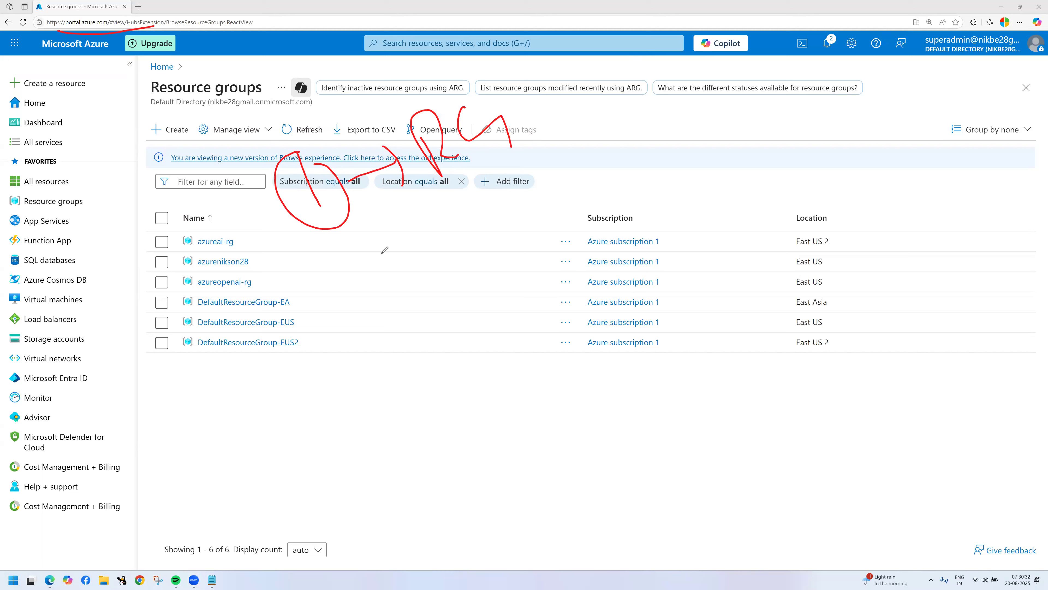
{"action": "mouse_move", "coordinate": [261, 102]}
{"action": "left_mouse_down"}
{"action": "mouse_move", "coordinate": [264, 124]}
{"action": "mouse_move", "coordinate": [271, 109]}
{"action": "mouse_move", "coordinate": [305, 104]}
{"action": "mouse_move", "coordinate": [324, 120]}
{"action": "mouse_move", "coordinate": [361, 118]}
{"action": "left_mouse_up"}
{"action": "left_click_drag", "start_coordinate": [426, 104], "coordinate": [479, 132]}
{"action": "mouse_move", "coordinate": [436, 178]}
{"action": "left_mouse_down"}
{"action": "mouse_move", "coordinate": [437, 245]}
{"action": "mouse_move", "coordinate": [197, 272]}
{"action": "mouse_move", "coordinate": [294, 285]}
{"action": "mouse_move", "coordinate": [239, 261]}
{"action": "left_mouse_up"}
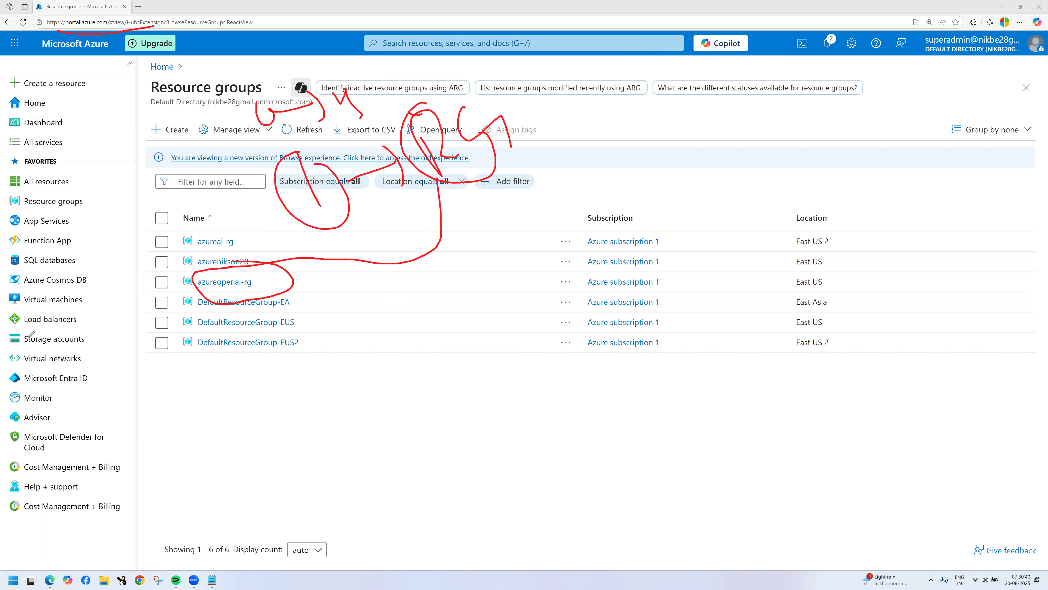
{"action": "left_click", "coordinate": [47, 344]}
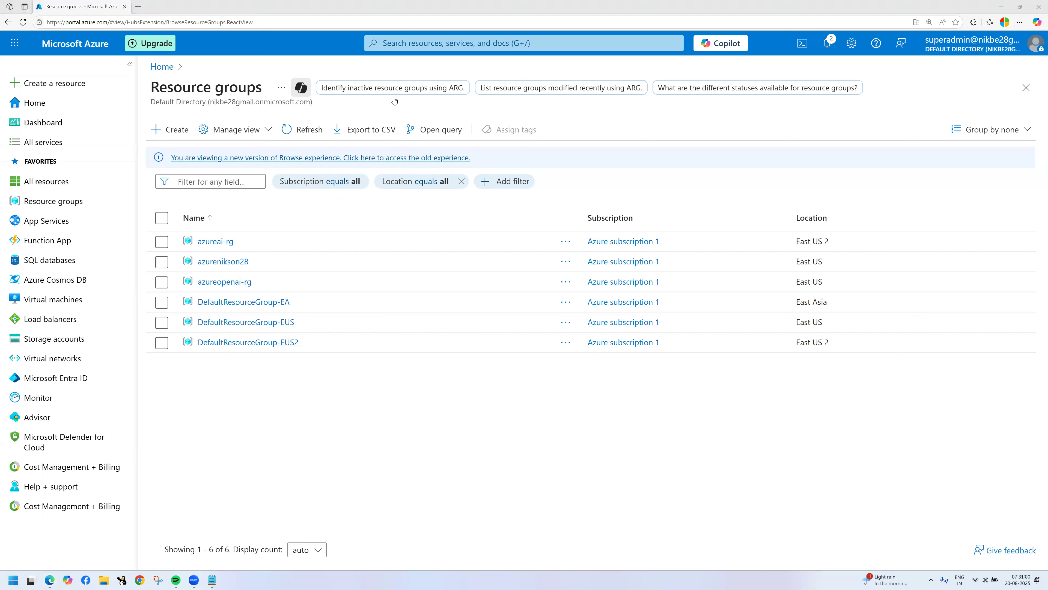
- Highlight and select the azureopenai-rg resource group, and clear the selection
{"action": "left_click_drag", "start_coordinate": [273, 282], "coordinate": [197, 286]}
{"action": "left_click", "coordinate": [378, 445]}
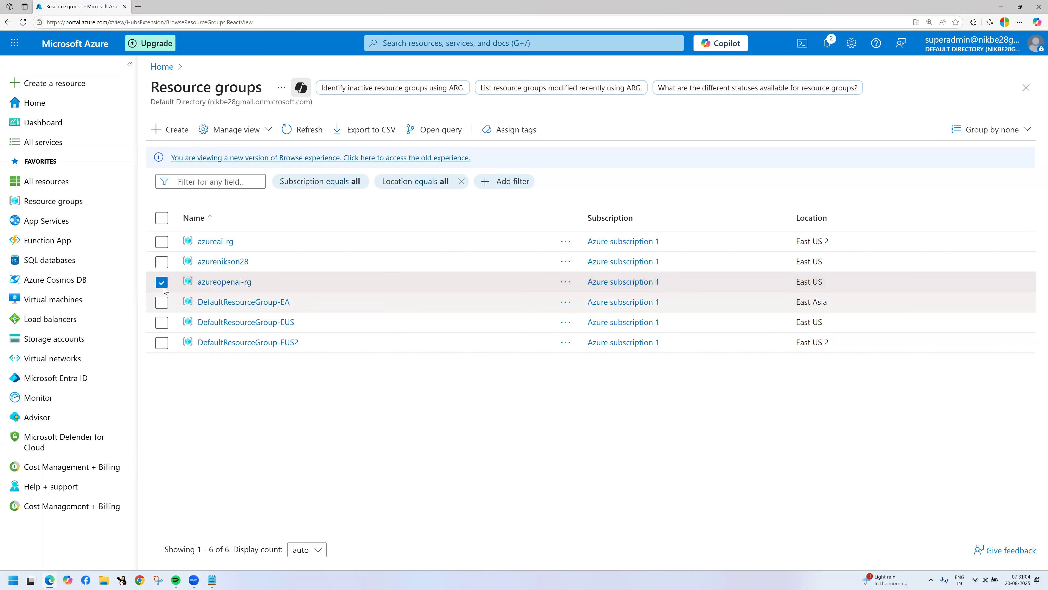
{"action": "left_click", "coordinate": [434, 423]}
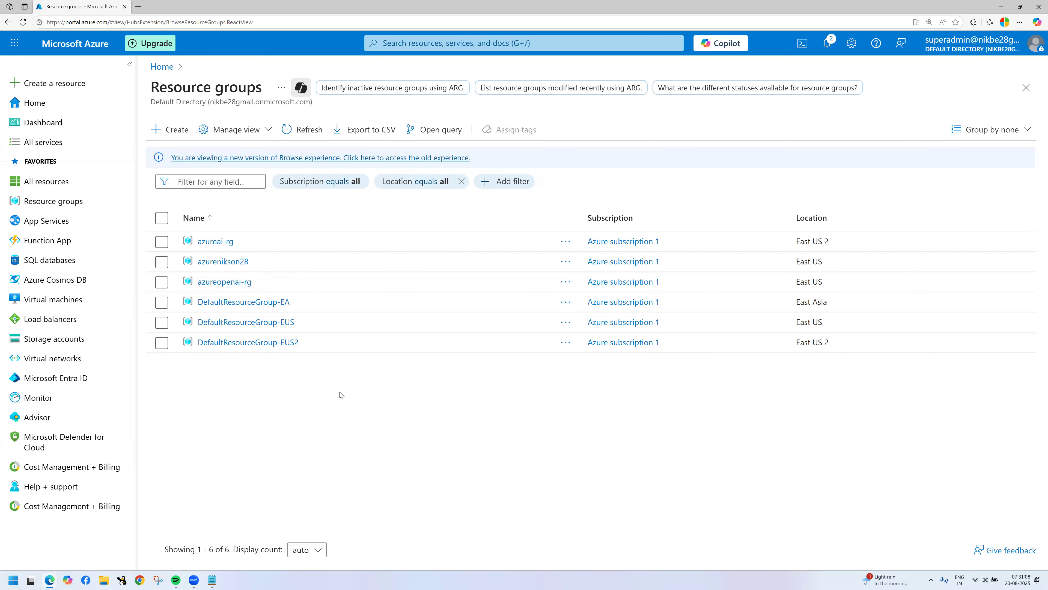
- Write the on-screen note "GPT--Generative --pretrained transformers" over the resource groups list
{"action": "left_click_drag", "start_coordinate": [374, 220], "coordinate": [374, 238]}
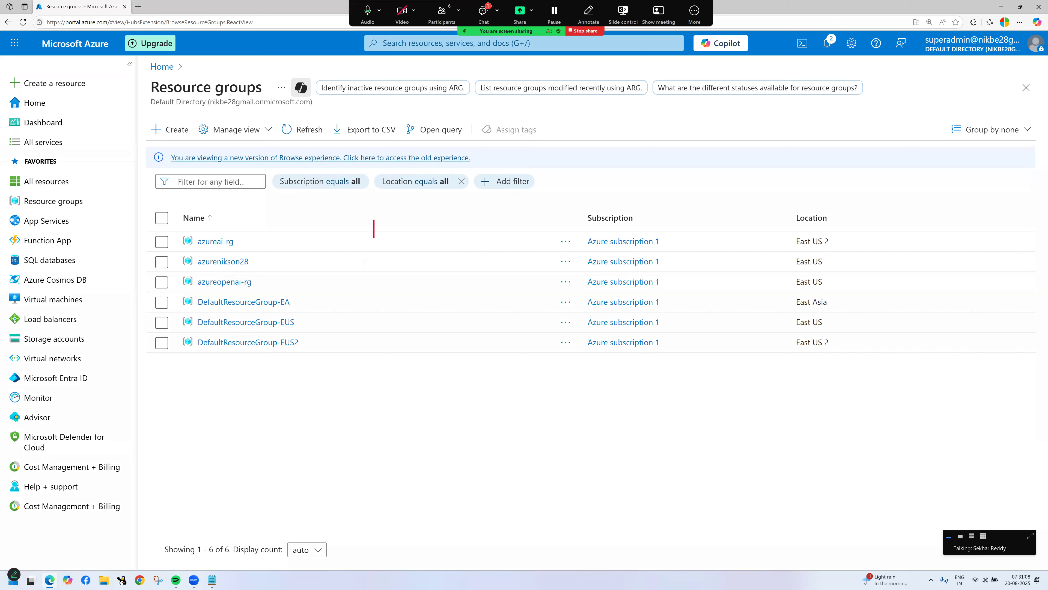
{"action": "type", "text": "GPT--Gene"}
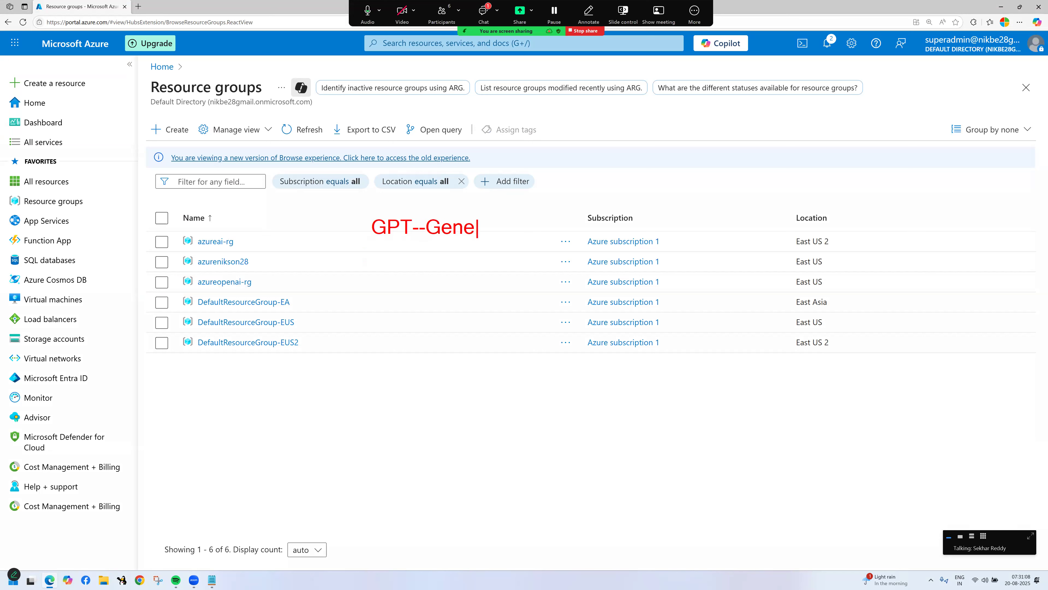
{"action": "type", "text": "rative"}
{"action": "key", "text": "Return"}
{"action": "type", "text": "--pretrained tran"}
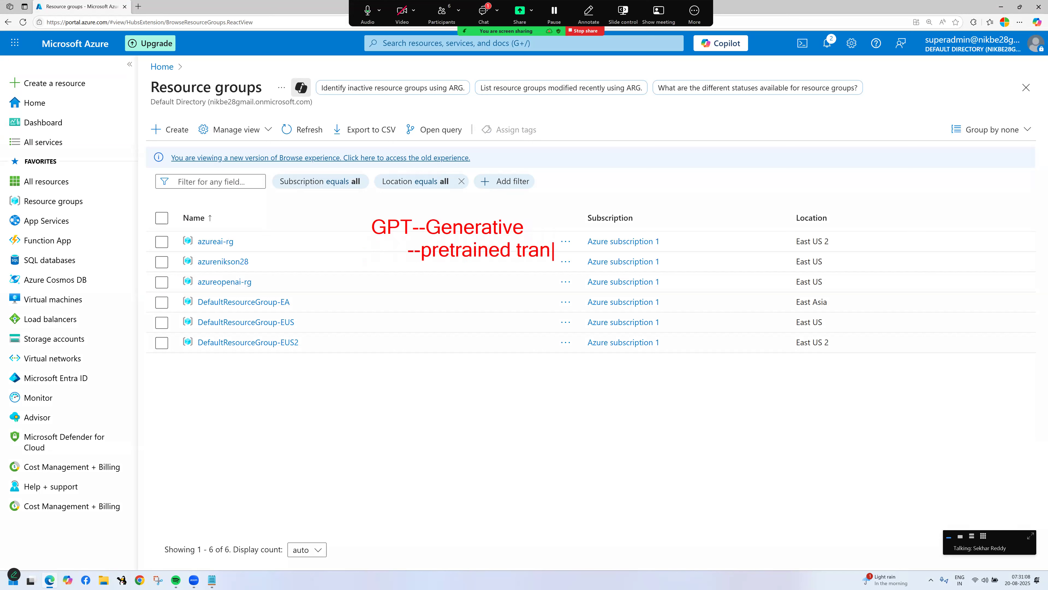
{"action": "type", "text": "sformers"}
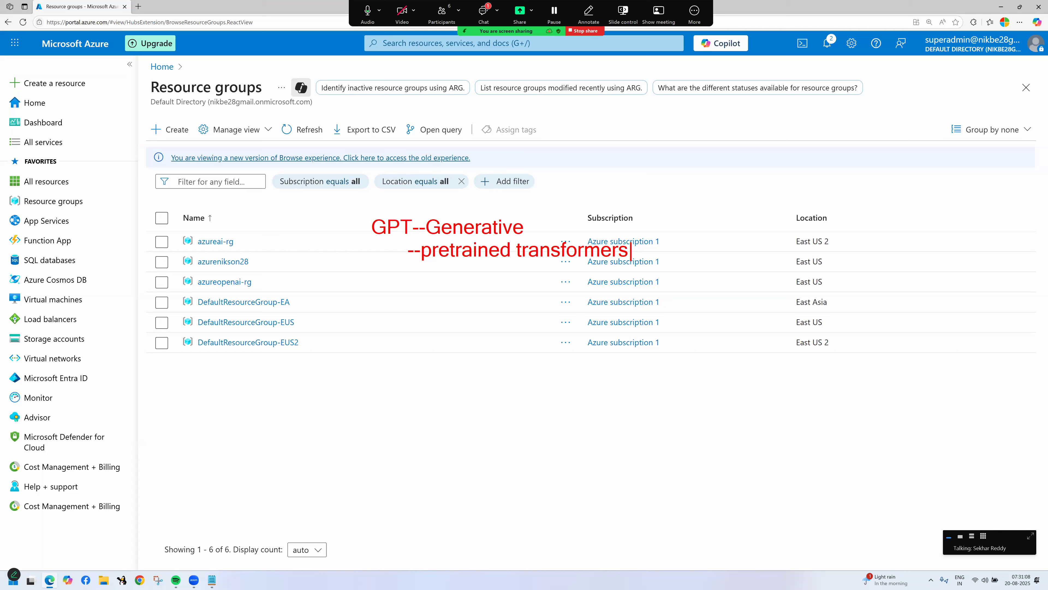
- Add an OpenAI list beneath the on-screen note with the lines "GPT---data", "DALL-E--image generation" and "CodeX"
{"action": "key", "text": "Return"}
{"action": "key", "text": "Return"}
{"action": "type", "text": "OpenAI"}
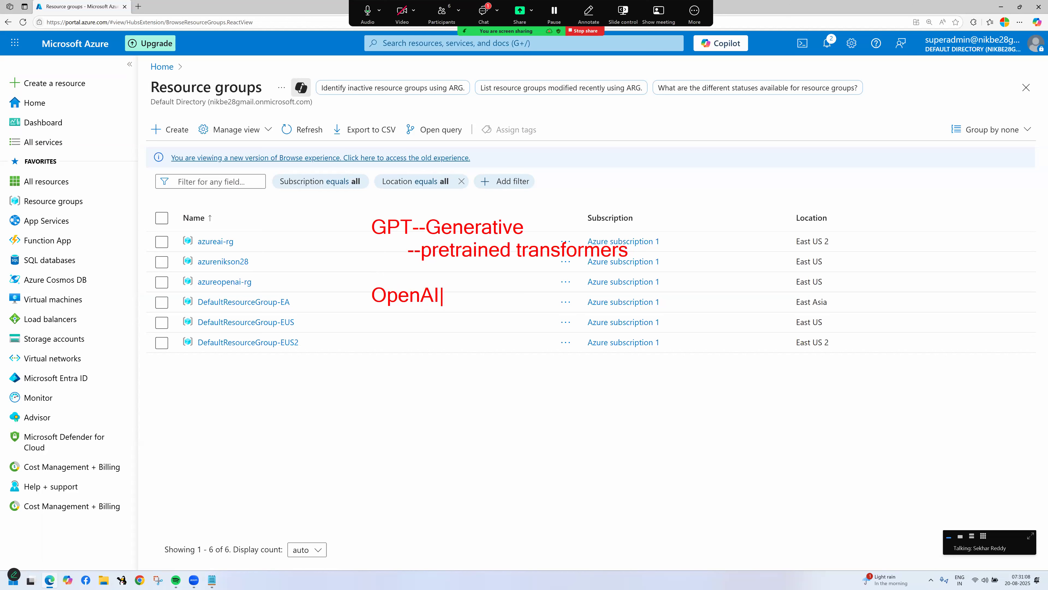
{"action": "key", "text": "Return"}
{"action": "type", "text": "GPT---data"}
{"action": "key", "text": "Return"}
{"action": "type", "text": "Dall"}
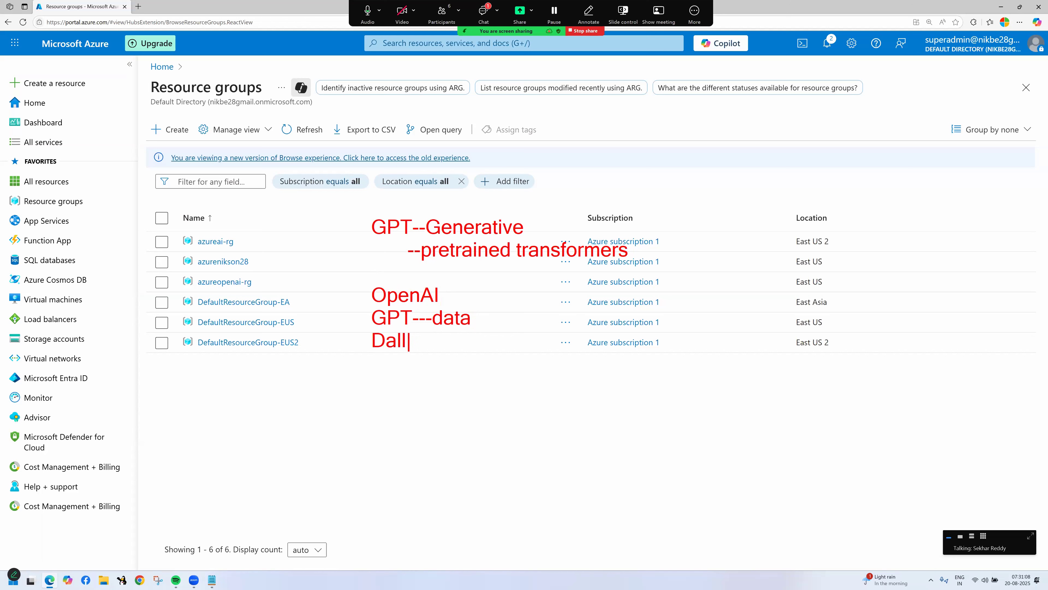
{"action": "key", "text": "BackSpace"}
{"action": "key", "text": "BackSpace"}
{"action": "key", "text": "BackSpace"}
{"action": "type", "text": "ALL-E--ima"}
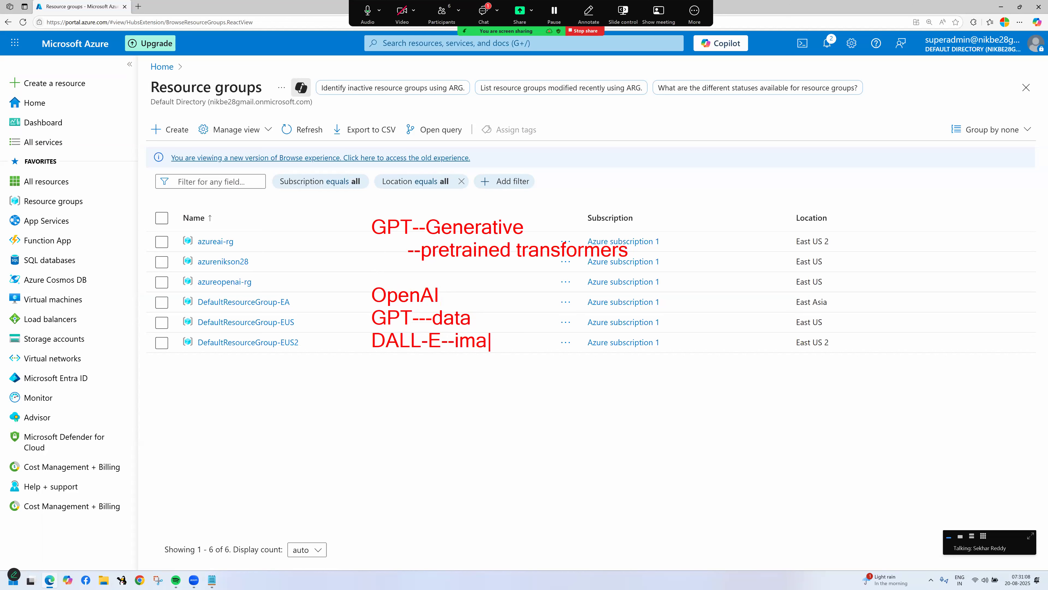
{"action": "type", "text": "ge generation"}
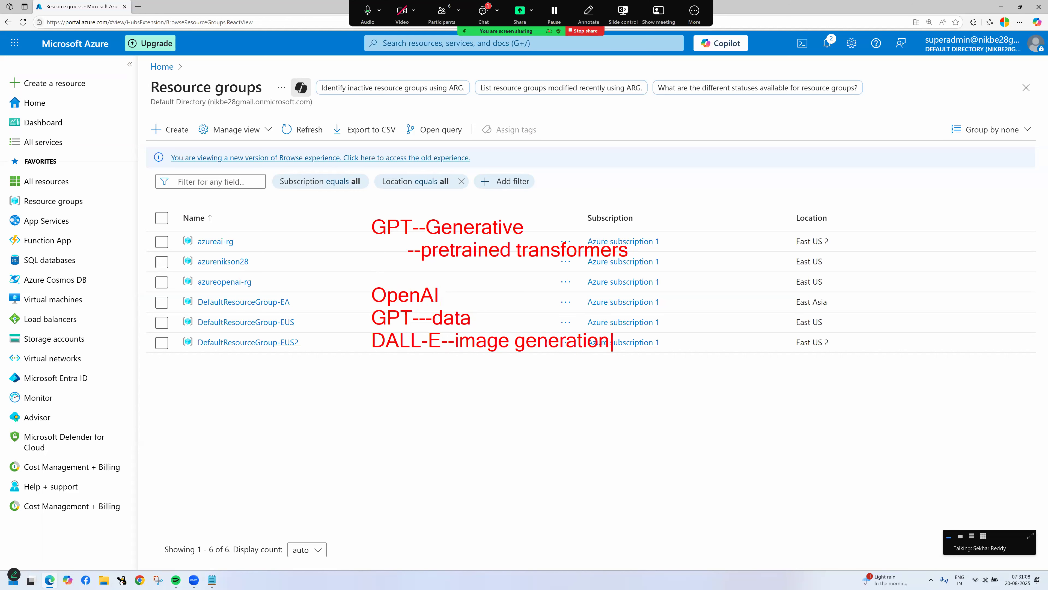
{"action": "key", "text": "Return"}
{"action": "type", "text": "CodeX"}
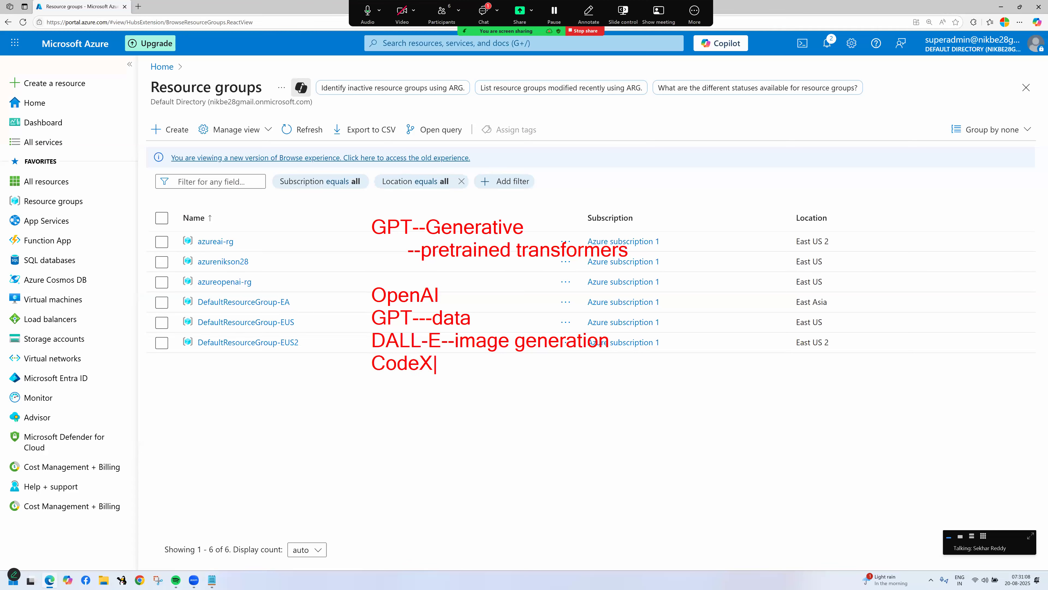
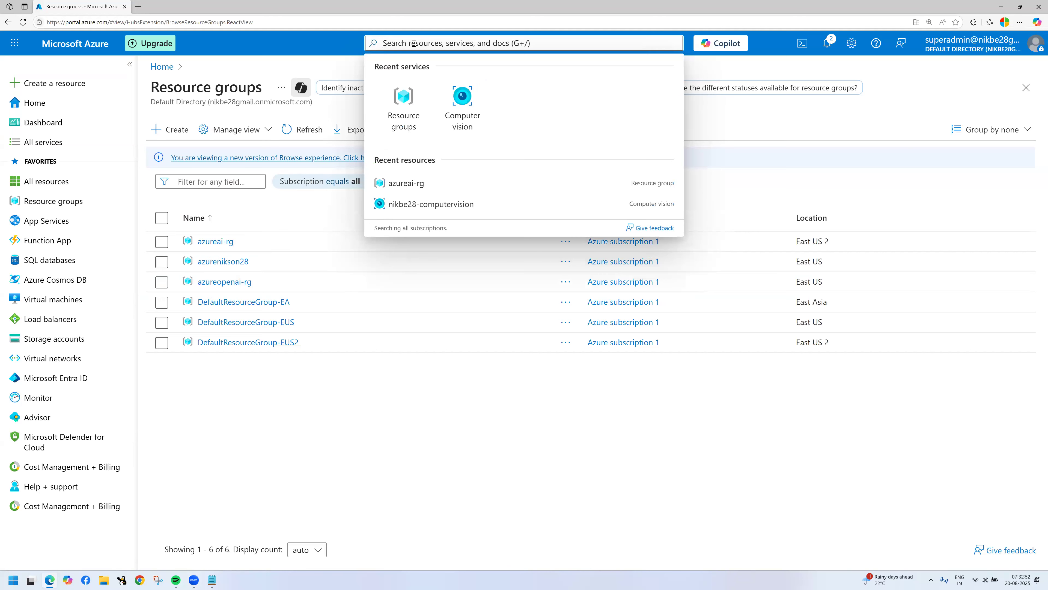
- Search the portal for foundry and open the Azure AI Foundry service
{"action": "type", "text": "y"}
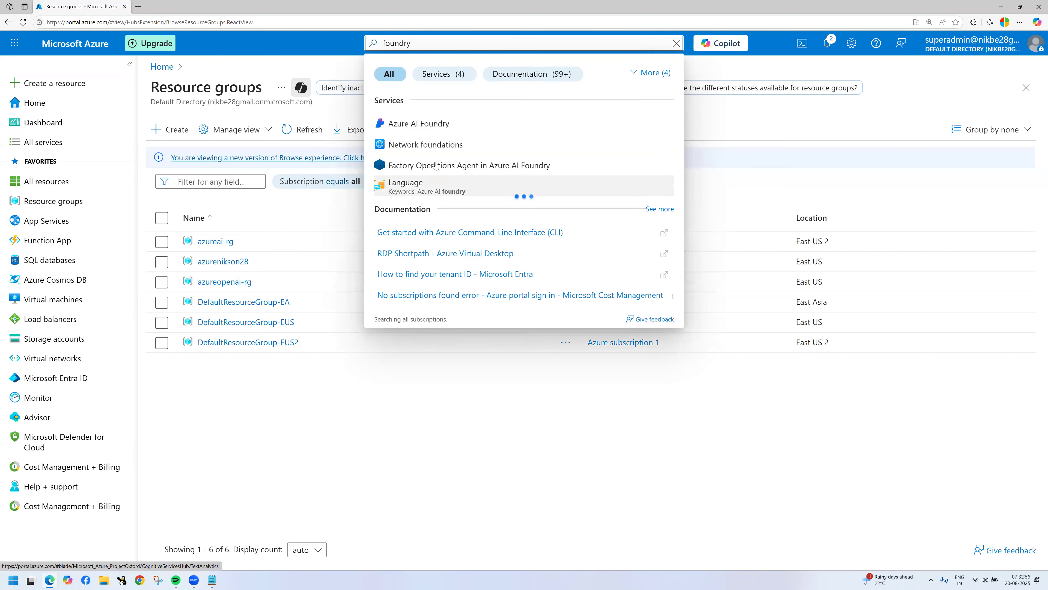
{"action": "left_click", "coordinate": [437, 130]}
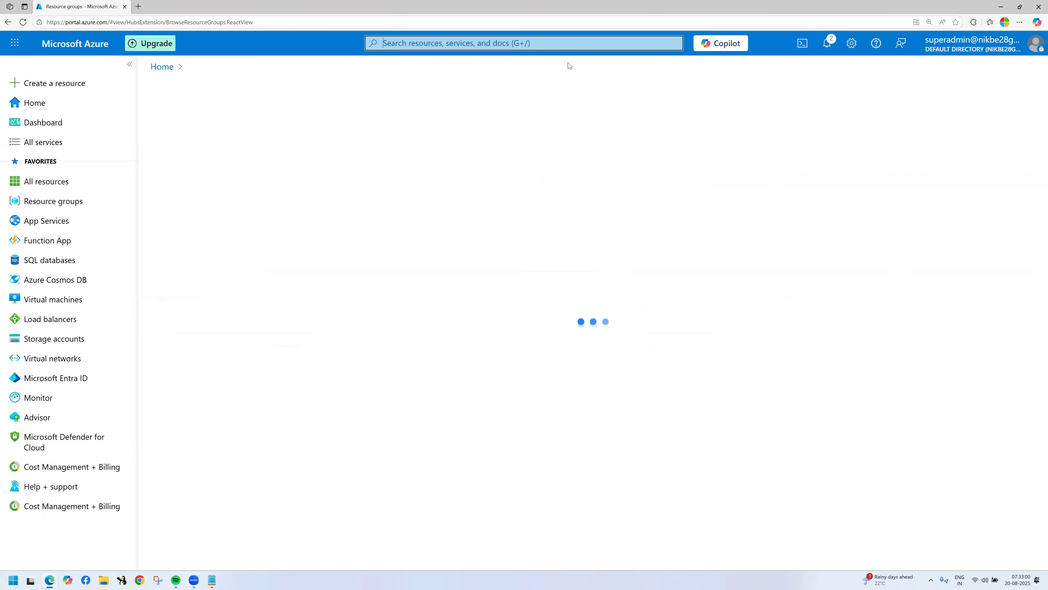
- Draw a circled "AI" with arrows leading to it from the AI Foundry title, and erase the drawing
{"action": "mouse_move", "coordinate": [481, 140]}
{"action": "left_mouse_down"}
{"action": "mouse_move", "coordinate": [510, 167]}
{"action": "mouse_move", "coordinate": [513, 139]}
{"action": "left_mouse_up"}
{"action": "left_click_drag", "start_coordinate": [509, 120], "coordinate": [520, 114]}
{"action": "left_click_drag", "start_coordinate": [518, 123], "coordinate": [533, 146]}
{"action": "left_click_drag", "start_coordinate": [535, 155], "coordinate": [556, 141]}
{"action": "left_click_drag", "start_coordinate": [530, 96], "coordinate": [563, 112]}
{"action": "mouse_move", "coordinate": [147, 103]}
{"action": "left_mouse_down"}
{"action": "mouse_move", "coordinate": [237, 101]}
{"action": "mouse_move", "coordinate": [408, 143]}
{"action": "mouse_move", "coordinate": [385, 170]}
{"action": "left_mouse_up"}
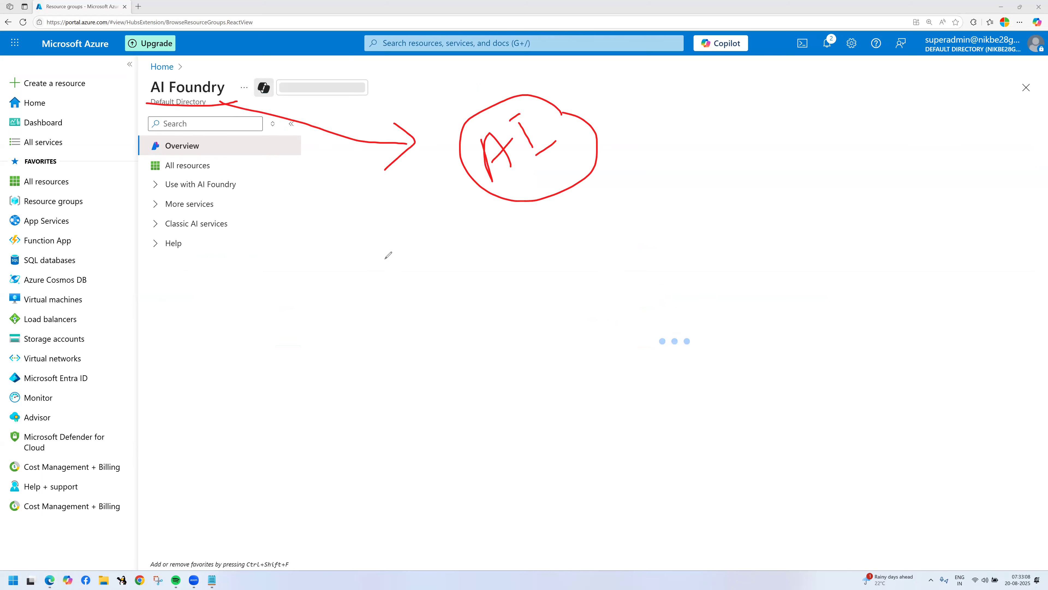
{"action": "mouse_move", "coordinate": [562, 192]}
{"action": "left_mouse_down"}
{"action": "mouse_move", "coordinate": [583, 233]}
{"action": "mouse_move", "coordinate": [681, 216]}
{"action": "mouse_move", "coordinate": [665, 154]}
{"action": "mouse_move", "coordinate": [701, 171]}
{"action": "left_mouse_up"}
{"action": "left_click_drag", "start_coordinate": [237, 85], "coordinate": [200, 108]}
{"action": "left_click_drag", "start_coordinate": [218, 96], "coordinate": [230, 160]}
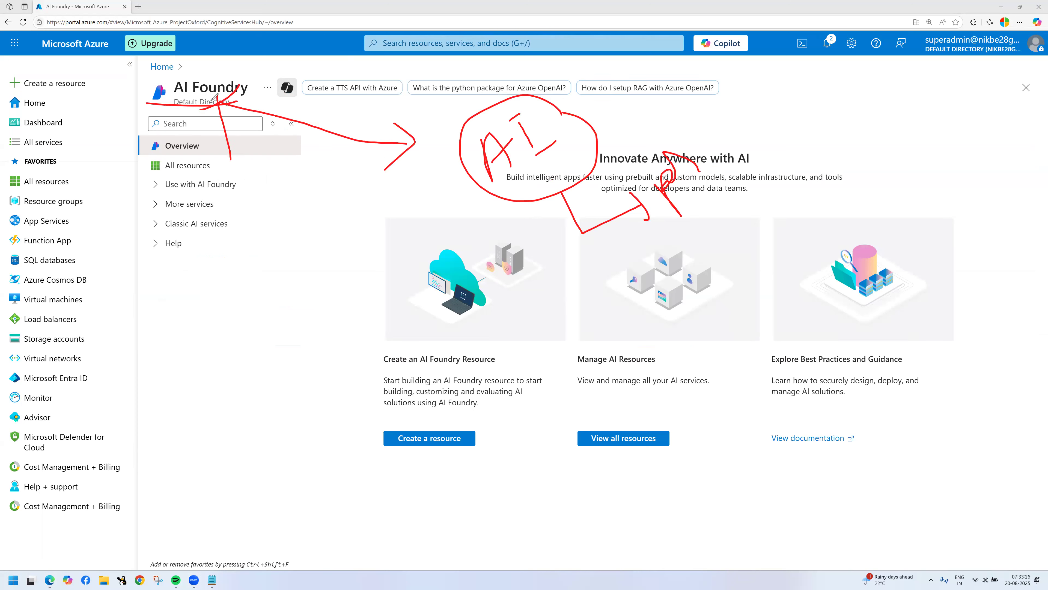
{"action": "mouse_move", "coordinate": [210, 102]}
{"action": "left_mouse_down"}
{"action": "mouse_move", "coordinate": [402, 124]}
{"action": "mouse_move", "coordinate": [391, 156]}
{"action": "left_mouse_up"}
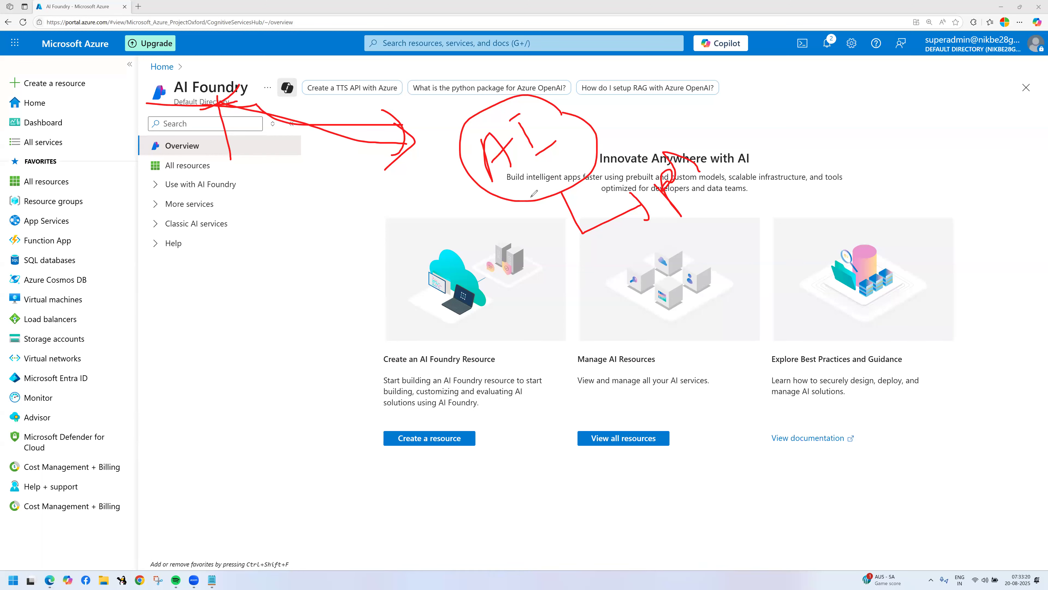
{"action": "mouse_move", "coordinate": [560, 191]}
{"action": "left_mouse_down"}
{"action": "mouse_move", "coordinate": [579, 226]}
{"action": "mouse_move", "coordinate": [648, 204]}
{"action": "mouse_move", "coordinate": [652, 226]}
{"action": "left_mouse_up"}
{"action": "mouse_move", "coordinate": [306, 296]}
{"action": "left_mouse_down"}
{"action": "mouse_move", "coordinate": [353, 307]}
{"action": "mouse_move", "coordinate": [386, 262]}
{"action": "left_mouse_up"}
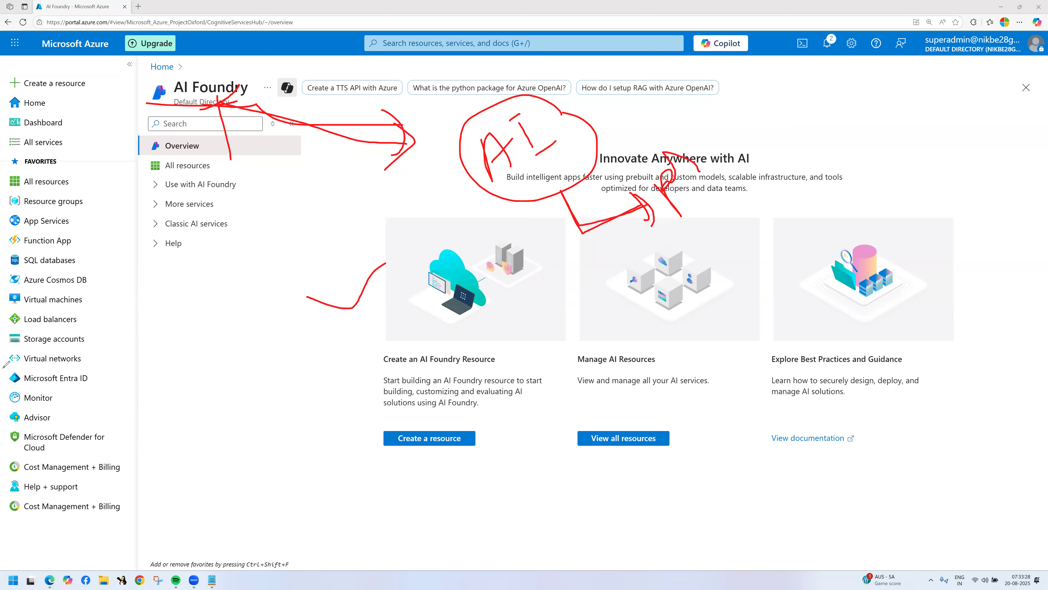
{"action": "key", "text": "e"}
- Circle the AI Foundry title, handwrite "AI hub" with connecting arrows beside it, and clear the annotations
{"action": "mouse_move", "coordinate": [164, 77]}
{"action": "left_mouse_down"}
{"action": "mouse_move", "coordinate": [282, 110]}
{"action": "mouse_move", "coordinate": [217, 72]}
{"action": "left_mouse_up"}
{"action": "left_click_drag", "start_coordinate": [276, 98], "coordinate": [453, 81]}
{"action": "left_click_drag", "start_coordinate": [436, 75], "coordinate": [446, 108]}
{"action": "left_click_drag", "start_coordinate": [484, 74], "coordinate": [501, 117]}
{"action": "mouse_move", "coordinate": [499, 115]}
{"action": "left_mouse_down"}
{"action": "mouse_move", "coordinate": [508, 76]}
{"action": "mouse_move", "coordinate": [526, 101]}
{"action": "left_mouse_up"}
{"action": "mouse_move", "coordinate": [501, 100]}
{"action": "left_mouse_down"}
{"action": "mouse_move", "coordinate": [537, 81]}
{"action": "mouse_move", "coordinate": [545, 64]}
{"action": "left_mouse_up"}
{"action": "left_click_drag", "start_coordinate": [528, 71], "coordinate": [544, 63]}
{"action": "left_click_drag", "start_coordinate": [553, 111], "coordinate": [575, 99]}
{"action": "left_click_drag", "start_coordinate": [573, 88], "coordinate": [609, 75]}
{"action": "left_click_drag", "start_coordinate": [601, 66], "coordinate": [610, 100]}
{"action": "left_click_drag", "start_coordinate": [636, 54], "coordinate": [645, 95]}
{"action": "left_click_drag", "start_coordinate": [642, 89], "coordinate": [693, 85]}
{"action": "left_click_drag", "start_coordinate": [701, 54], "coordinate": [702, 82]}
{"action": "mouse_move", "coordinate": [632, 104]}
{"action": "left_mouse_down"}
{"action": "mouse_move", "coordinate": [737, 124]}
{"action": "mouse_move", "coordinate": [731, 143]}
{"action": "left_mouse_up"}
{"action": "mouse_move", "coordinate": [520, 133]}
{"action": "left_mouse_down"}
{"action": "mouse_move", "coordinate": [673, 108]}
{"action": "mouse_move", "coordinate": [598, 68]}
{"action": "mouse_move", "coordinate": [544, 119]}
{"action": "left_mouse_up"}
{"action": "mouse_move", "coordinate": [624, 110]}
{"action": "left_mouse_down"}
{"action": "mouse_move", "coordinate": [738, 150]}
{"action": "mouse_move", "coordinate": [751, 181]}
{"action": "left_mouse_up"}
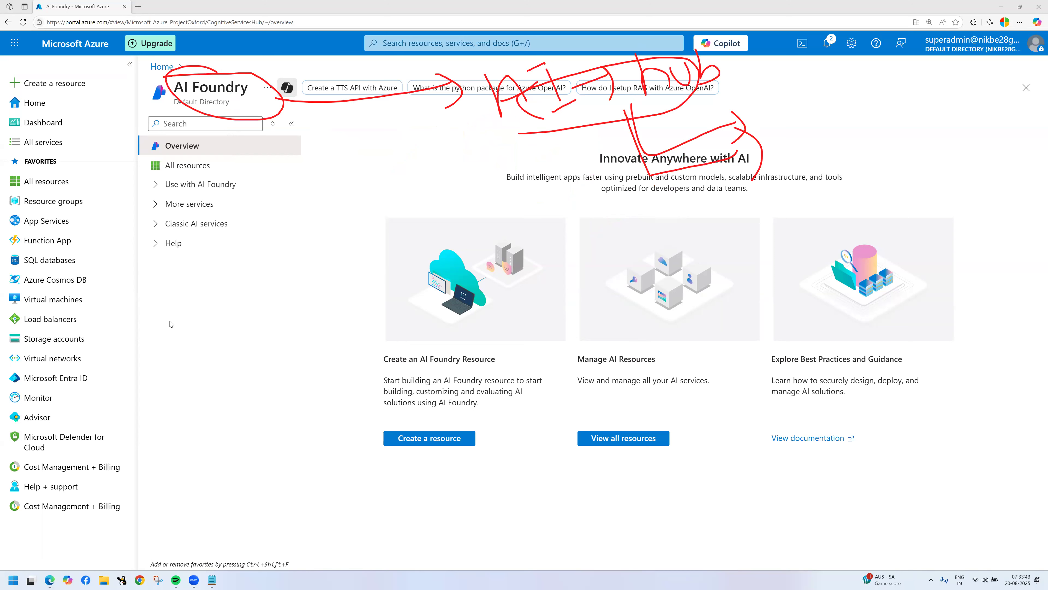
{"action": "key", "text": "Escape"}
- Highlight the AI Foundry title, mark the three cards on the overview page, and clear the markings
{"action": "left_click_drag", "start_coordinate": [174, 87], "coordinate": [249, 88]}
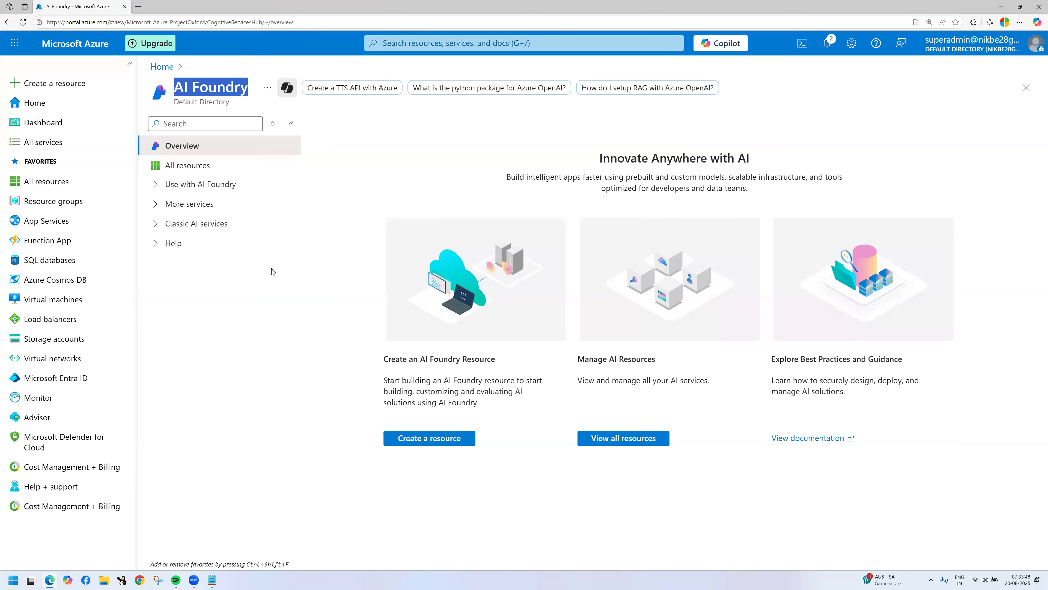
{"action": "left_click", "coordinate": [415, 467]}
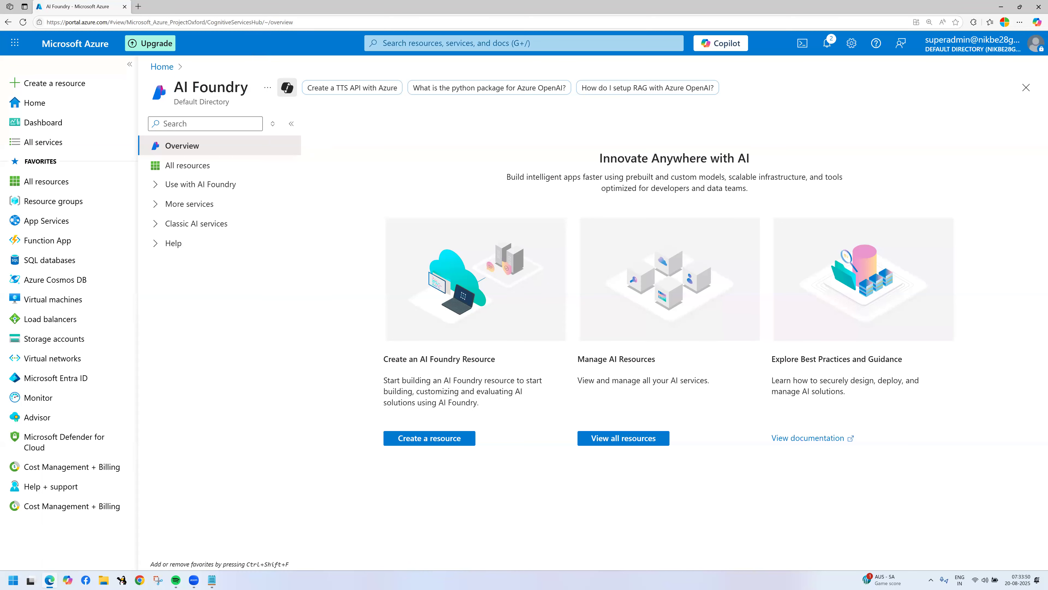
{"action": "key", "text": "ctrl+2"}
{"action": "mouse_move", "coordinate": [367, 341]}
{"action": "left_mouse_down"}
{"action": "mouse_move", "coordinate": [447, 367]}
{"action": "mouse_move", "coordinate": [513, 366]}
{"action": "left_mouse_up"}
{"action": "left_click_drag", "start_coordinate": [556, 331], "coordinate": [679, 364]}
{"action": "mouse_move", "coordinate": [769, 344]}
{"action": "left_mouse_down"}
{"action": "mouse_move", "coordinate": [871, 371]}
{"action": "mouse_move", "coordinate": [922, 371]}
{"action": "left_mouse_up"}
{"action": "key", "text": "Escape"}
- Start creating an Azure AI Foundry resource and assign it to the azureopenai-rg resource group
{"action": "left_click", "coordinate": [435, 439]}
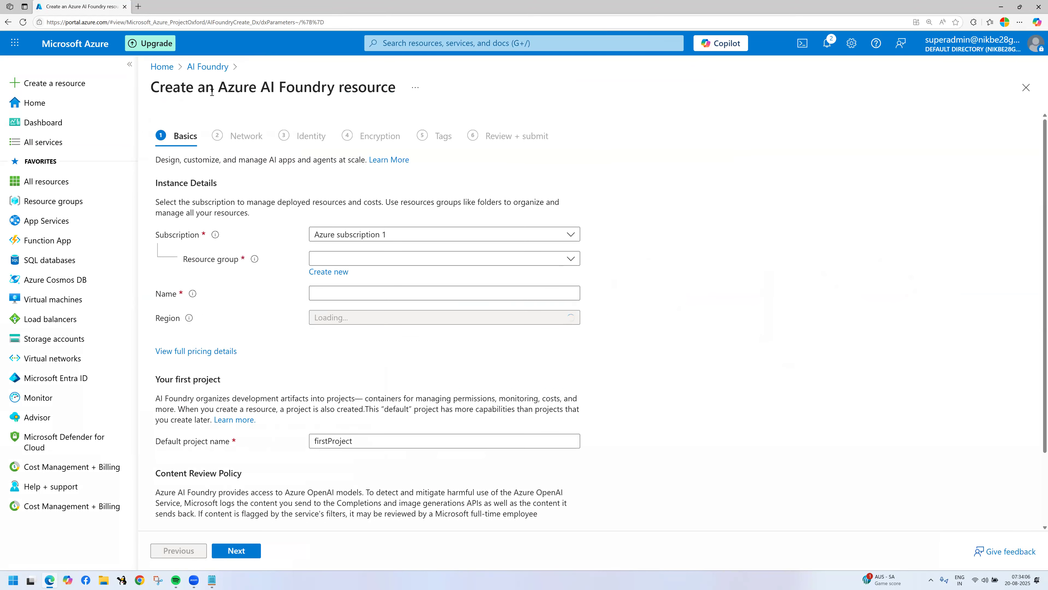
{"action": "left_click_drag", "start_coordinate": [252, 92], "coordinate": [388, 91]}
{"action": "left_click", "coordinate": [371, 260]}
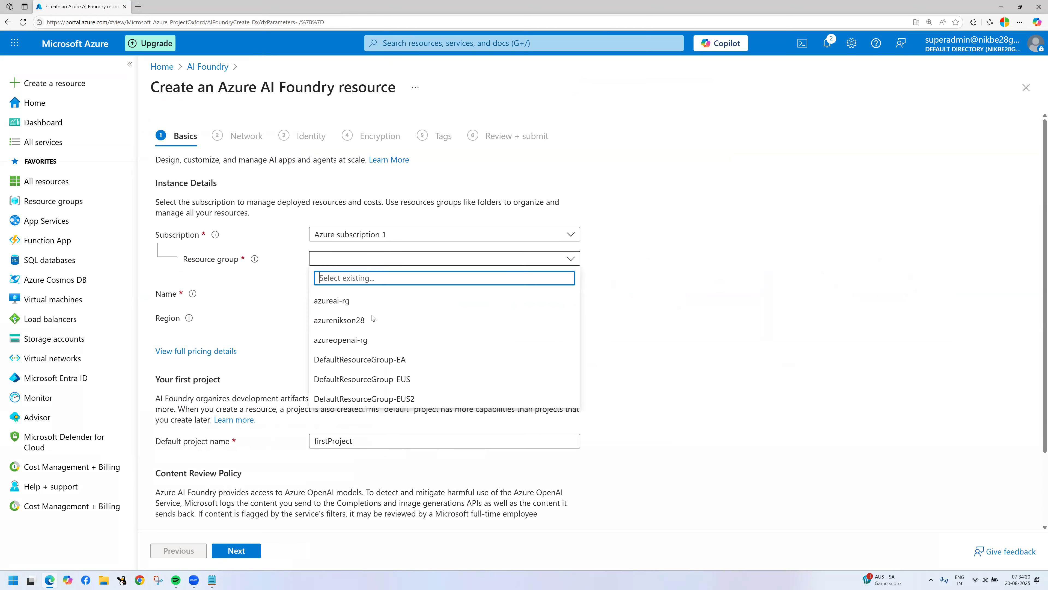
{"action": "left_click", "coordinate": [369, 341]}
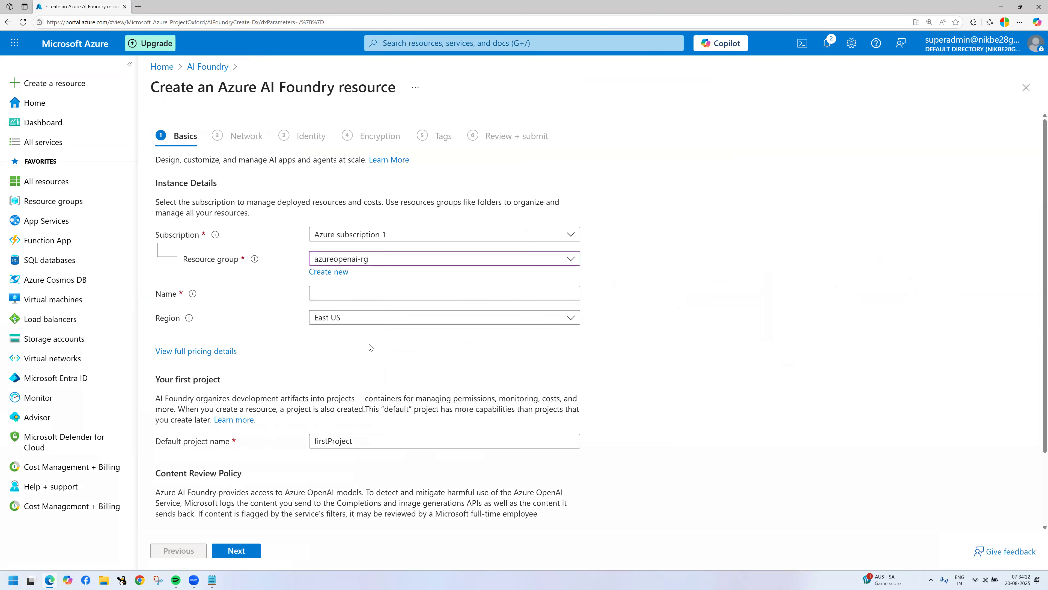
- Name the AI Foundry resource myaifoundry and set its region to East US 2
{"action": "left_click", "coordinate": [369, 292]}
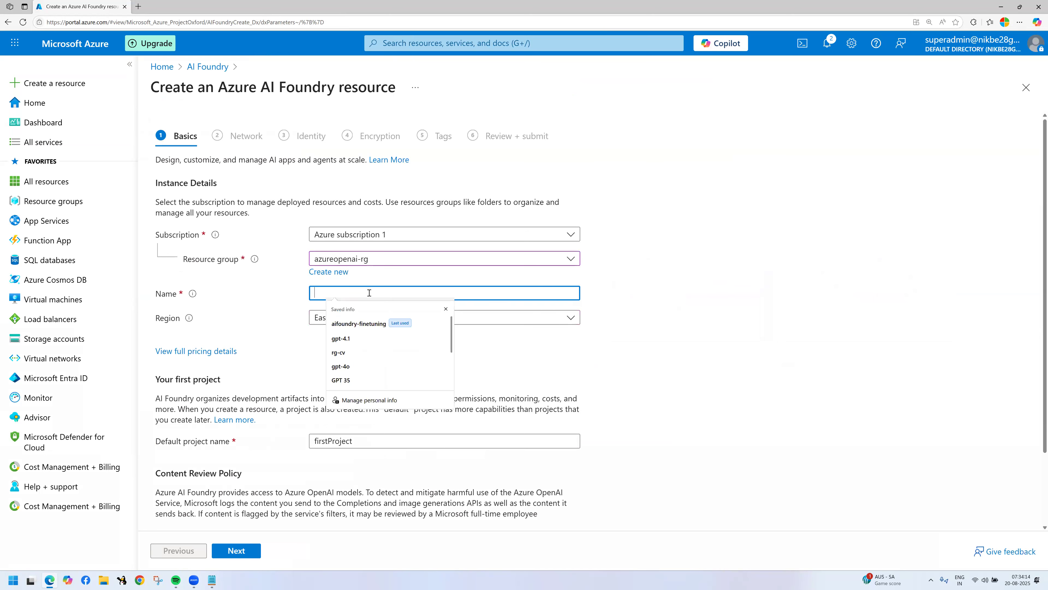
{"action": "type", "text": "mya"}
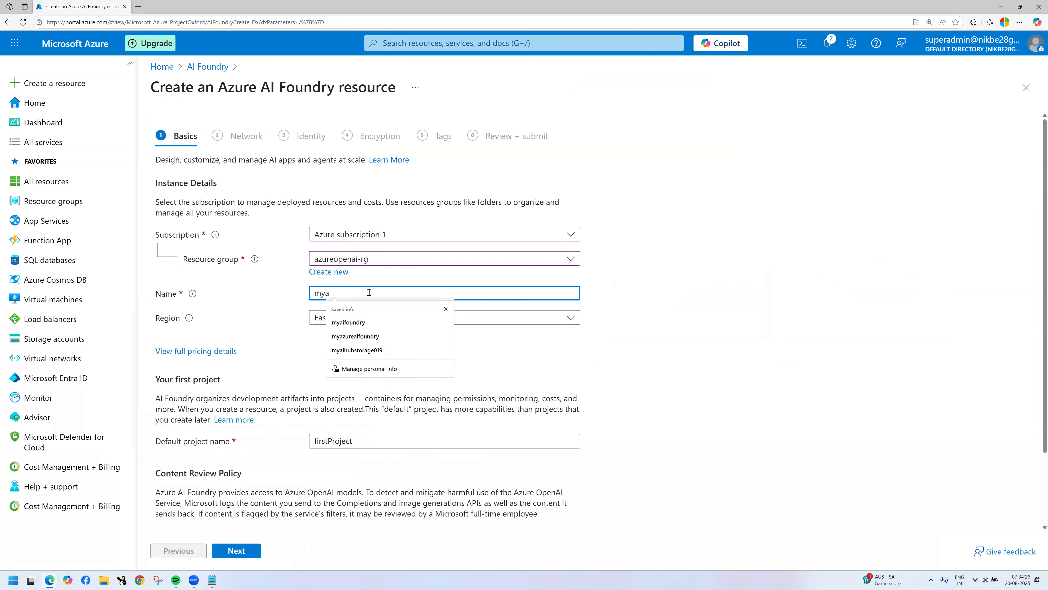
{"action": "type", "text": "ifoun"}
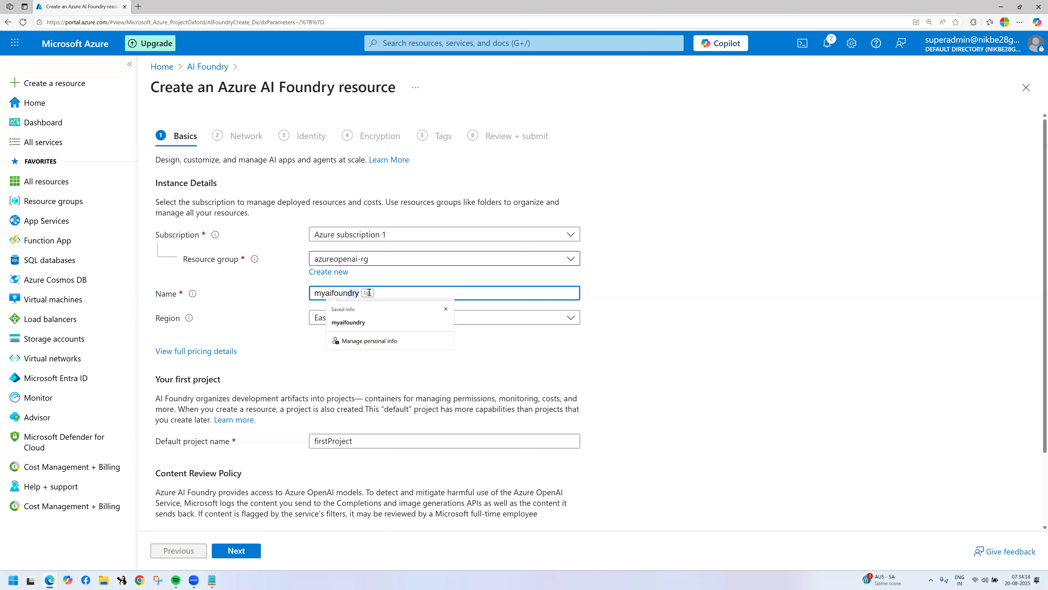
{"action": "key", "text": "Tab"}
{"action": "left_click", "coordinate": [636, 349]}
{"action": "left_click", "coordinate": [416, 322]}
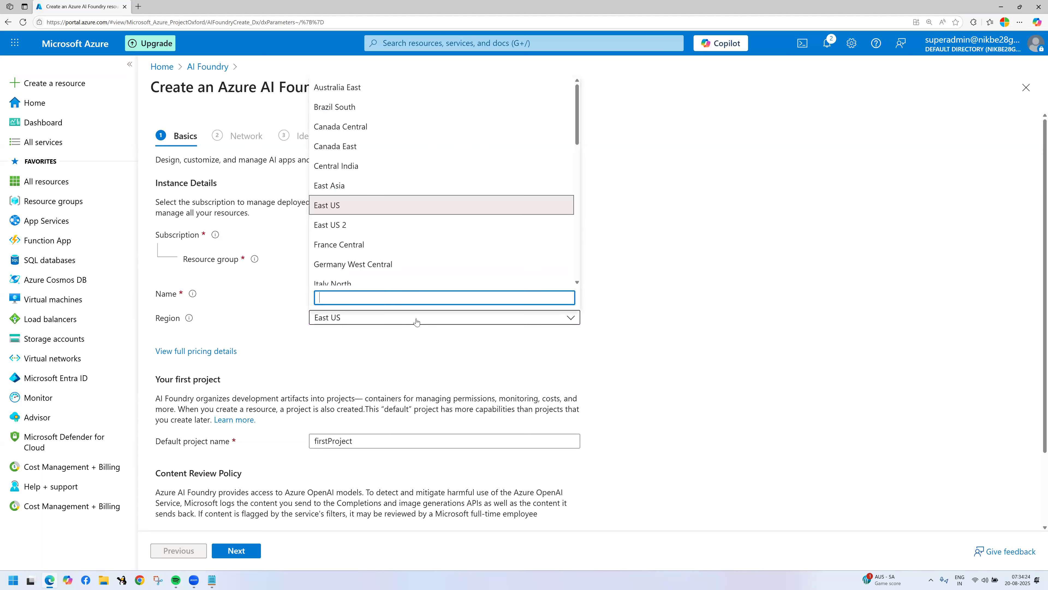
{"action": "left_click", "coordinate": [446, 224]}
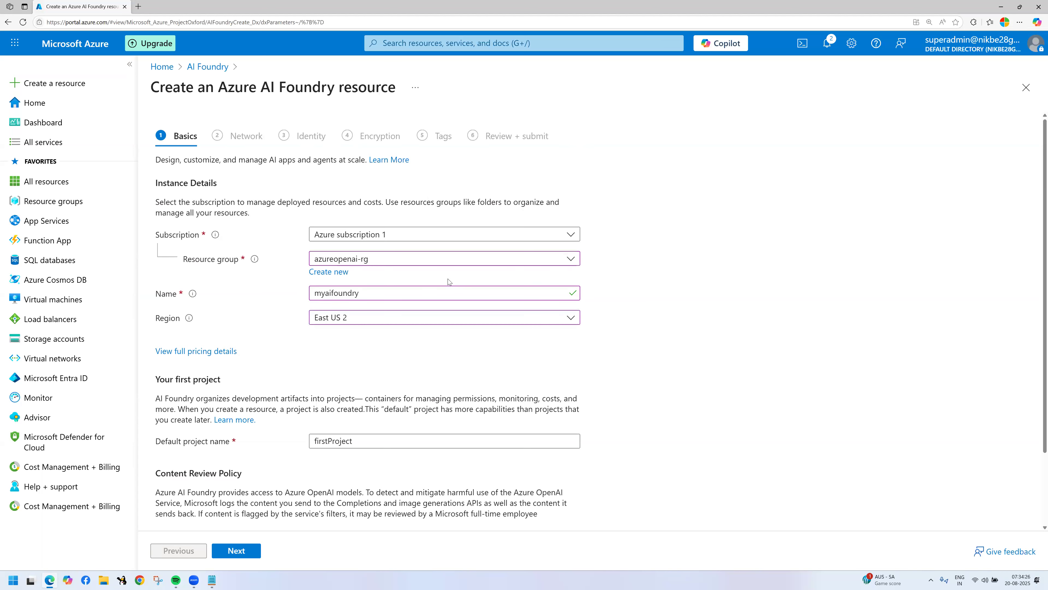
{"action": "scroll", "coordinate": [428, 311], "scroll_direction": "down", "scroll_amount": 2}
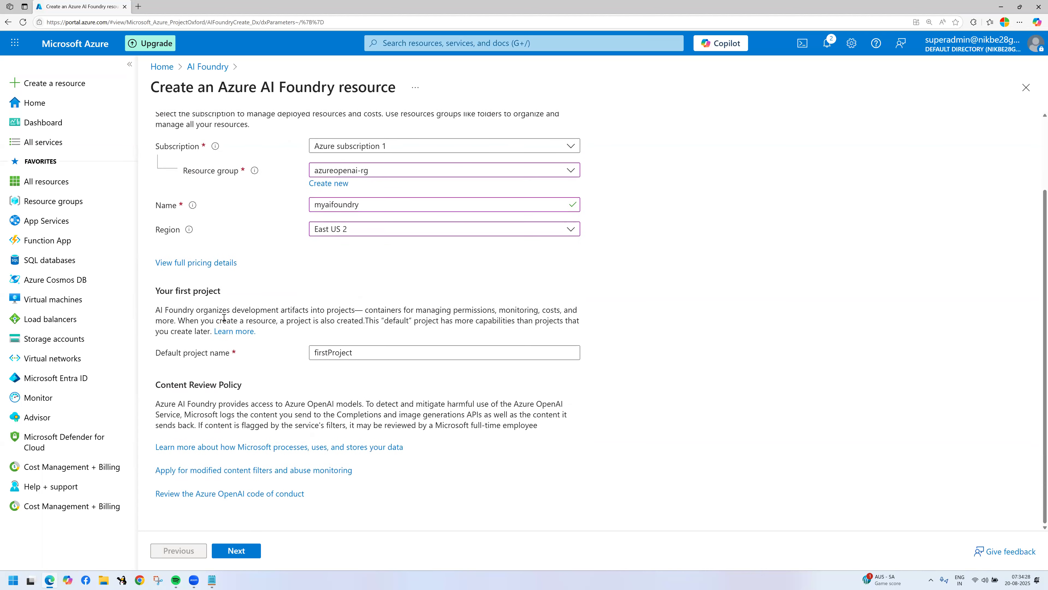
- Examine the "Your first project" description and the default project name, highlighting the phrases about containers, permissions, costs and default project capabilities
{"action": "left_click_drag", "start_coordinate": [159, 310], "coordinate": [267, 370]}
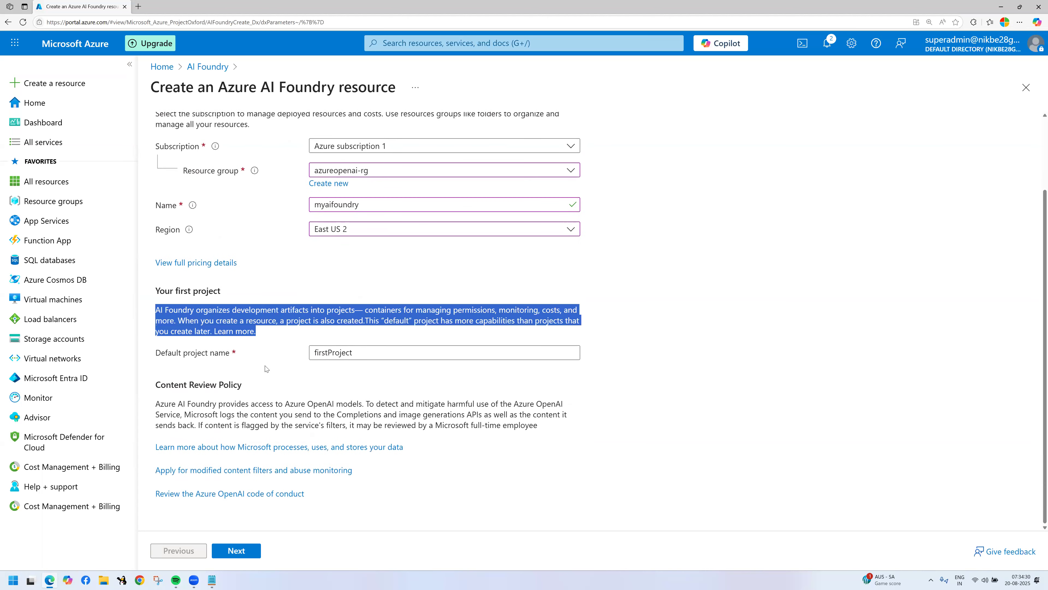
{"action": "left_click", "coordinate": [194, 322]}
{"action": "left_click_drag", "start_coordinate": [161, 310], "coordinate": [353, 310]}
{"action": "double_click", "coordinate": [387, 309]}
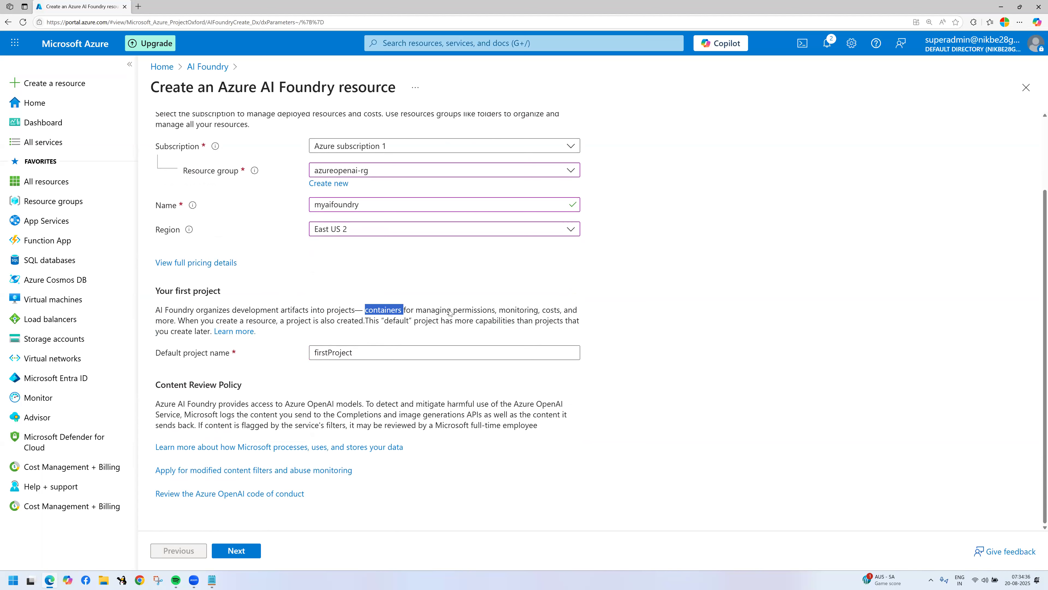
{"action": "double_click", "coordinate": [432, 311]}
{"action": "left_click", "coordinate": [478, 310]}
{"action": "left_click", "coordinate": [557, 310]}
{"action": "left_click_drag", "start_coordinate": [186, 320], "coordinate": [378, 330]}
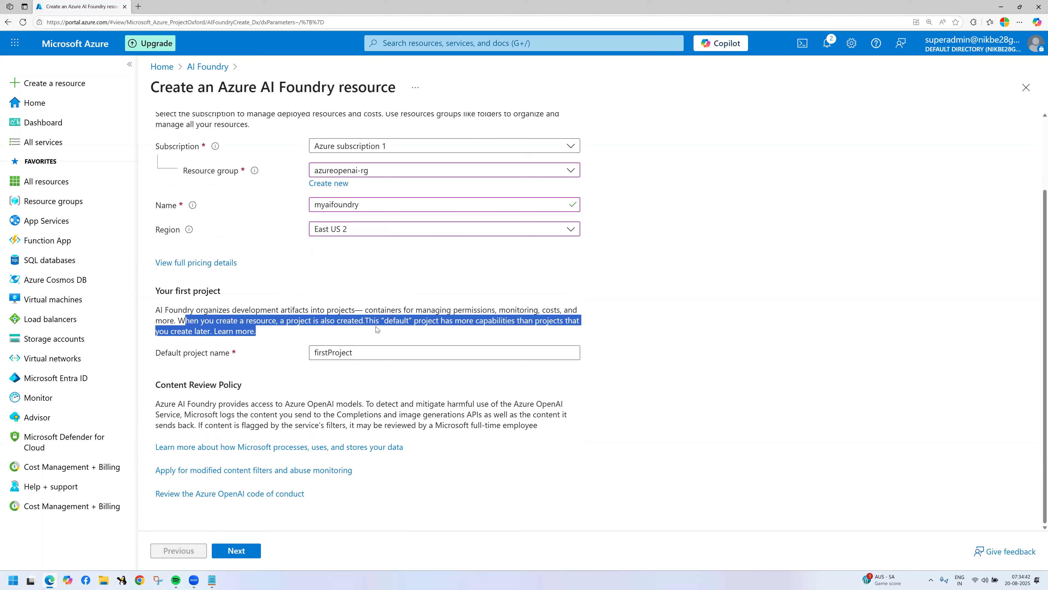
{"action": "left_click", "coordinate": [288, 335]}
{"action": "left_click_drag", "start_coordinate": [315, 321], "coordinate": [580, 323]}
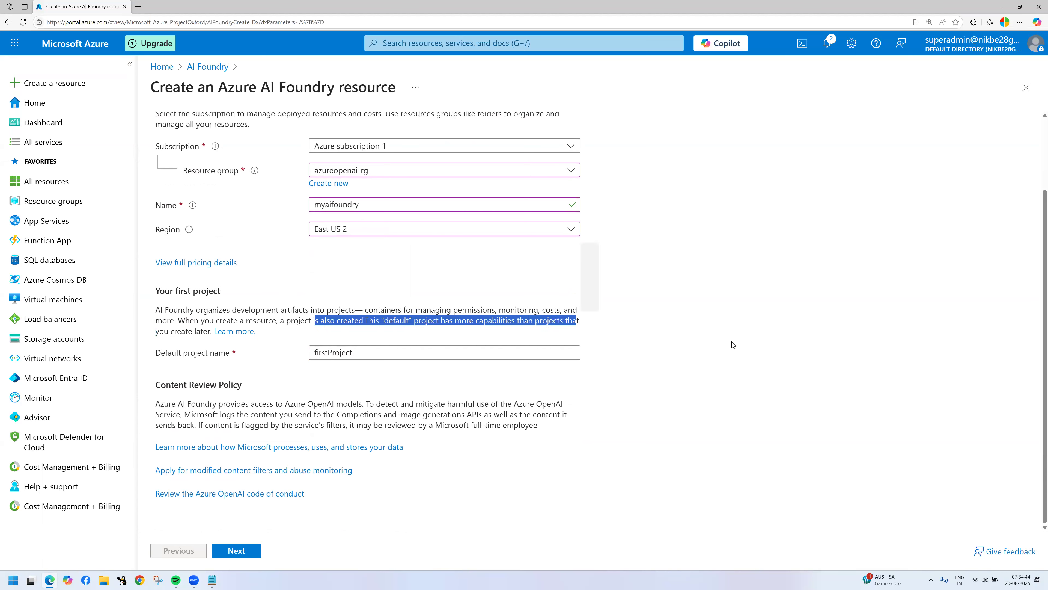
{"action": "left_click", "coordinate": [732, 345]}
{"action": "left_click_drag", "start_coordinate": [359, 356], "coordinate": [311, 355]}
{"action": "left_click", "coordinate": [290, 388]}
- Accept the default project name and keep inbound access open to all networks, marking that option before proceeding to the identity settings
{"action": "left_click", "coordinate": [242, 554]}
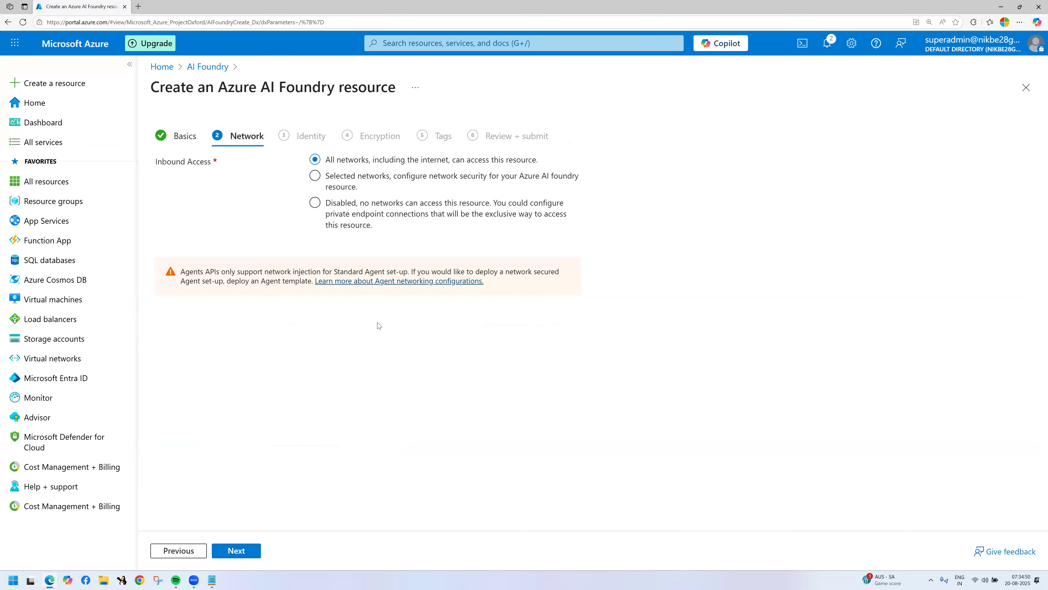
{"action": "mouse_move", "coordinate": [298, 146]}
{"action": "left_mouse_down"}
{"action": "mouse_move", "coordinate": [357, 223]}
{"action": "mouse_move", "coordinate": [578, 223]}
{"action": "mouse_move", "coordinate": [577, 140]}
{"action": "left_mouse_up"}
{"action": "left_click", "coordinate": [223, 552]}
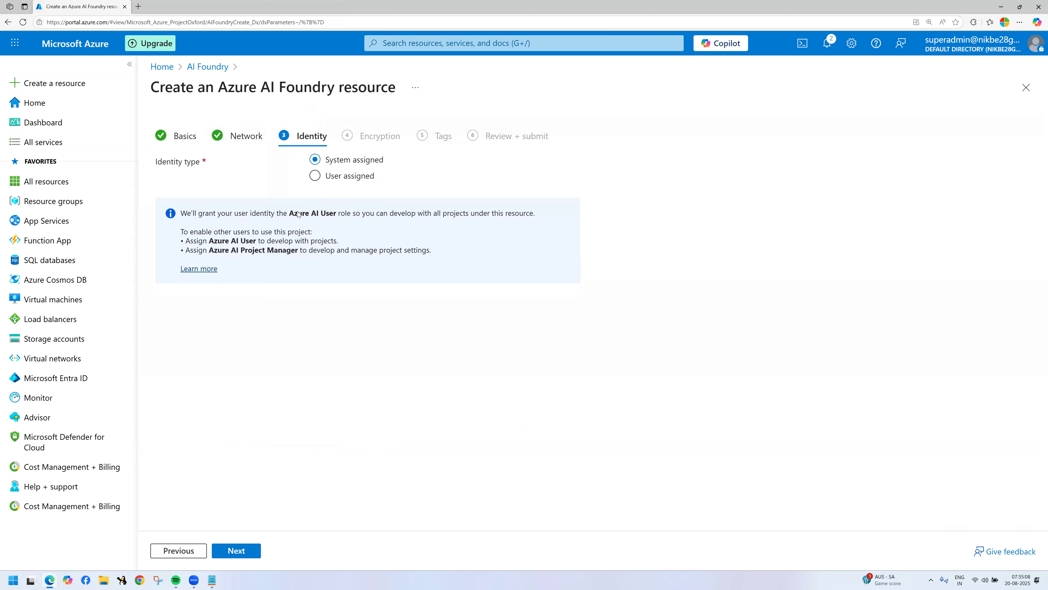
- Box the identity type options and sketch two connected boxes with linking arrows to illustrate a system-assigned identity
{"action": "mouse_move", "coordinate": [299, 152]}
{"action": "left_mouse_down"}
{"action": "mouse_move", "coordinate": [406, 185]}
{"action": "mouse_move", "coordinate": [456, 130]}
{"action": "mouse_move", "coordinate": [454, 150]}
{"action": "left_mouse_up"}
{"action": "left_click_drag", "start_coordinate": [469, 98], "coordinate": [529, 184]}
{"action": "left_click_drag", "start_coordinate": [532, 133], "coordinate": [769, 119]}
{"action": "left_click_drag", "start_coordinate": [769, 81], "coordinate": [856, 165]}
{"action": "mouse_move", "coordinate": [810, 106]}
{"action": "left_mouse_down"}
{"action": "mouse_move", "coordinate": [811, 133]}
{"action": "mouse_move", "coordinate": [826, 131]}
{"action": "left_mouse_up"}
{"action": "left_click_drag", "start_coordinate": [818, 124], "coordinate": [834, 117]}
{"action": "mouse_move", "coordinate": [489, 124]}
{"action": "left_mouse_down"}
{"action": "mouse_move", "coordinate": [501, 133]}
{"action": "mouse_move", "coordinate": [508, 125]}
{"action": "left_mouse_up"}
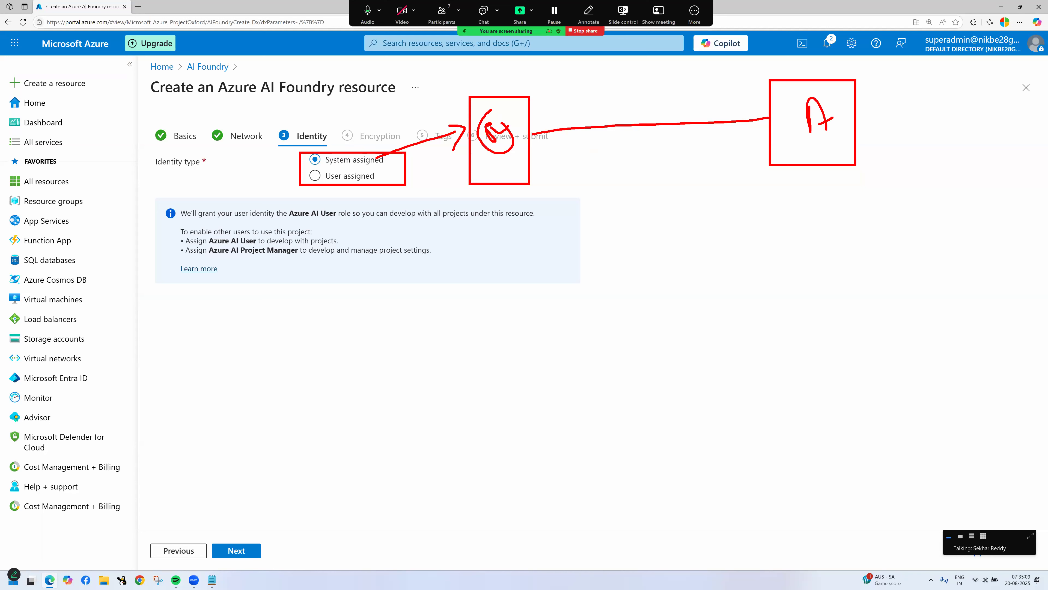
{"action": "left_click_drag", "start_coordinate": [562, 124], "coordinate": [756, 126]}
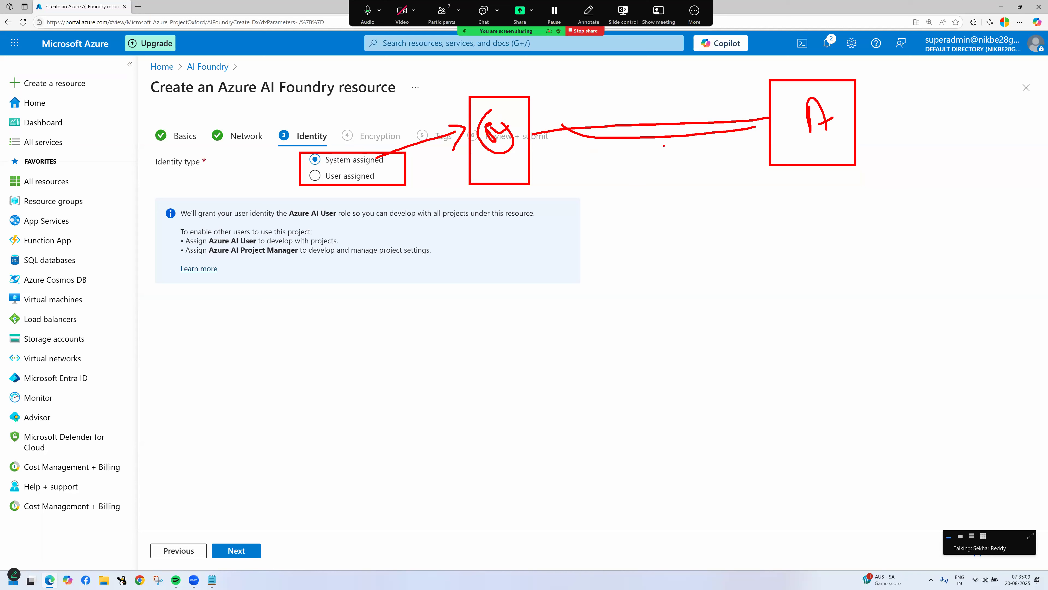
{"action": "left_click_drag", "start_coordinate": [510, 166], "coordinate": [609, 166]}
{"action": "left_click_drag", "start_coordinate": [446, 140], "coordinate": [503, 156]}
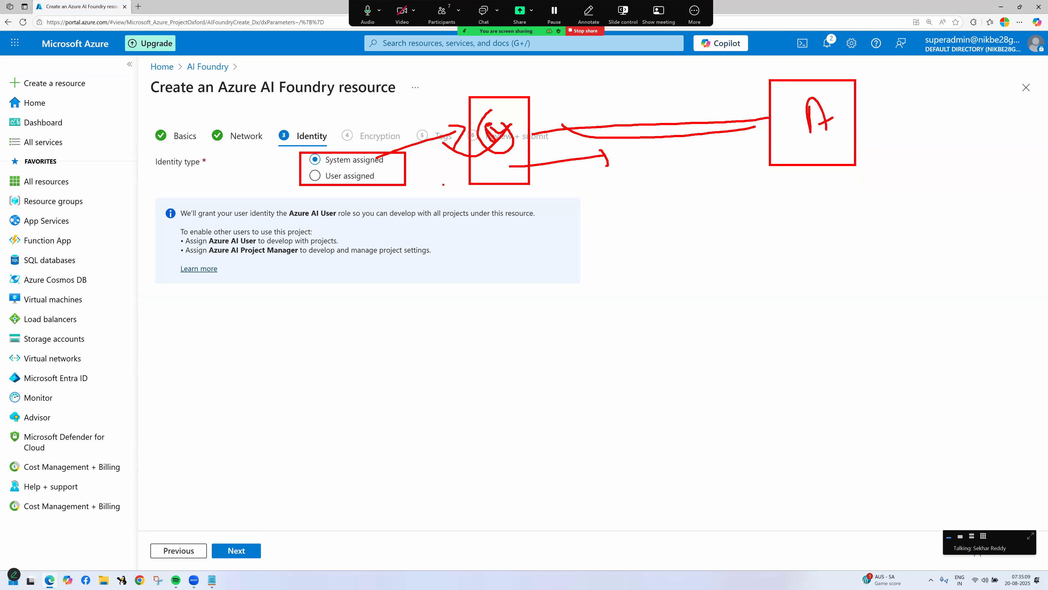
- Circle the User assigned option, sketch an arrow chain through three circles beside it, and clear all the annotations
{"action": "mouse_move", "coordinate": [356, 202]}
{"action": "left_mouse_down"}
{"action": "mouse_move", "coordinate": [326, 181]}
{"action": "mouse_move", "coordinate": [386, 198]}
{"action": "mouse_move", "coordinate": [396, 222]}
{"action": "mouse_move", "coordinate": [499, 253]}
{"action": "left_mouse_up"}
{"action": "mouse_move", "coordinate": [566, 215]}
{"action": "left_mouse_down"}
{"action": "mouse_move", "coordinate": [540, 243]}
{"action": "mouse_move", "coordinate": [566, 209]}
{"action": "mouse_move", "coordinate": [581, 229]}
{"action": "left_mouse_up"}
{"action": "mouse_move", "coordinate": [569, 239]}
{"action": "left_mouse_down"}
{"action": "mouse_move", "coordinate": [671, 233]}
{"action": "mouse_move", "coordinate": [666, 257]}
{"action": "left_mouse_up"}
{"action": "left_click_drag", "start_coordinate": [696, 220], "coordinate": [718, 234]}
{"action": "mouse_move", "coordinate": [707, 239]}
{"action": "left_mouse_down"}
{"action": "mouse_move", "coordinate": [789, 223]}
{"action": "mouse_move", "coordinate": [780, 240]}
{"action": "left_mouse_up"}
{"action": "mouse_move", "coordinate": [814, 207]}
{"action": "left_mouse_down"}
{"action": "mouse_move", "coordinate": [793, 226]}
{"action": "mouse_move", "coordinate": [825, 211]}
{"action": "left_mouse_up"}
{"action": "left_click_drag", "start_coordinate": [818, 224], "coordinate": [838, 223]}
{"action": "left_click", "coordinate": [827, 231]}
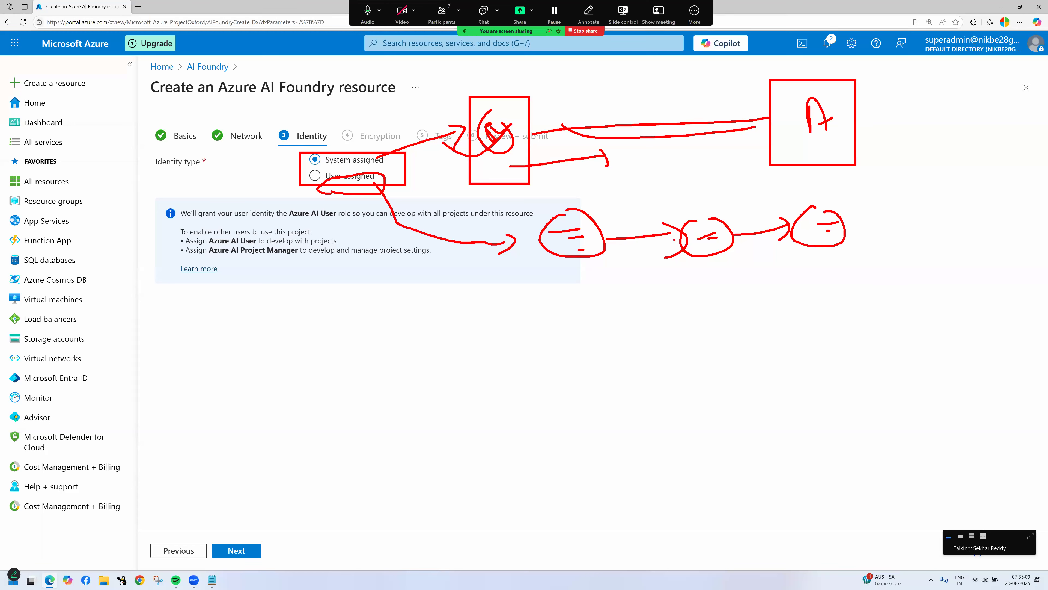
{"action": "mouse_move", "coordinate": [828, 217]}
{"action": "left_mouse_down"}
{"action": "mouse_move", "coordinate": [850, 211]}
{"action": "mouse_move", "coordinate": [814, 145]}
{"action": "left_mouse_up"}
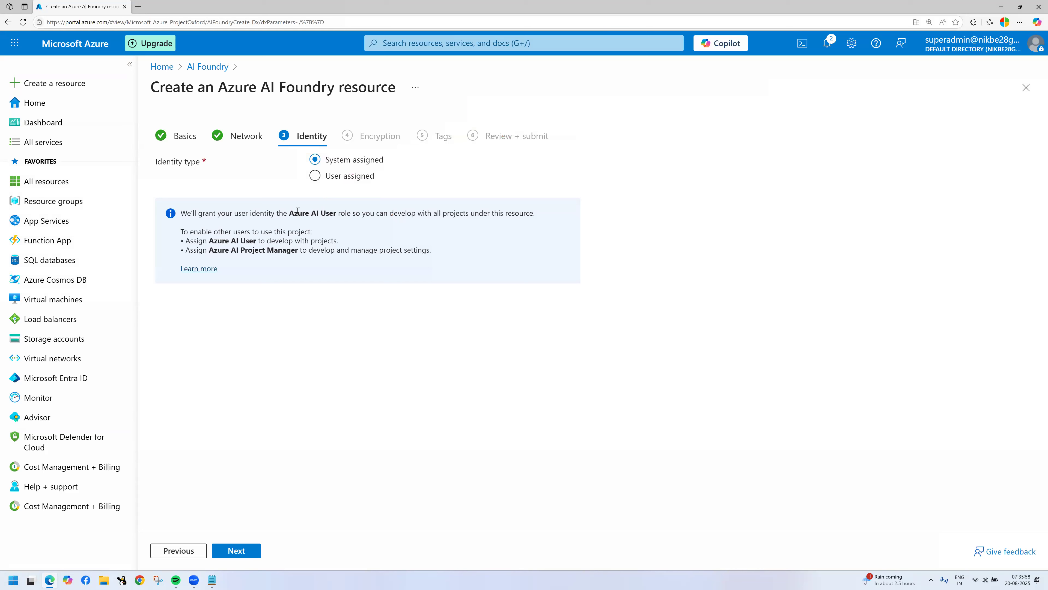
- Keep the System assigned identity and the default Microsoft-managed key encryption, and proceed to the tags
{"action": "left_click_drag", "start_coordinate": [330, 161], "coordinate": [384, 160]}
{"action": "left_click", "coordinate": [478, 395]}
{"action": "left_click", "coordinate": [240, 551]}
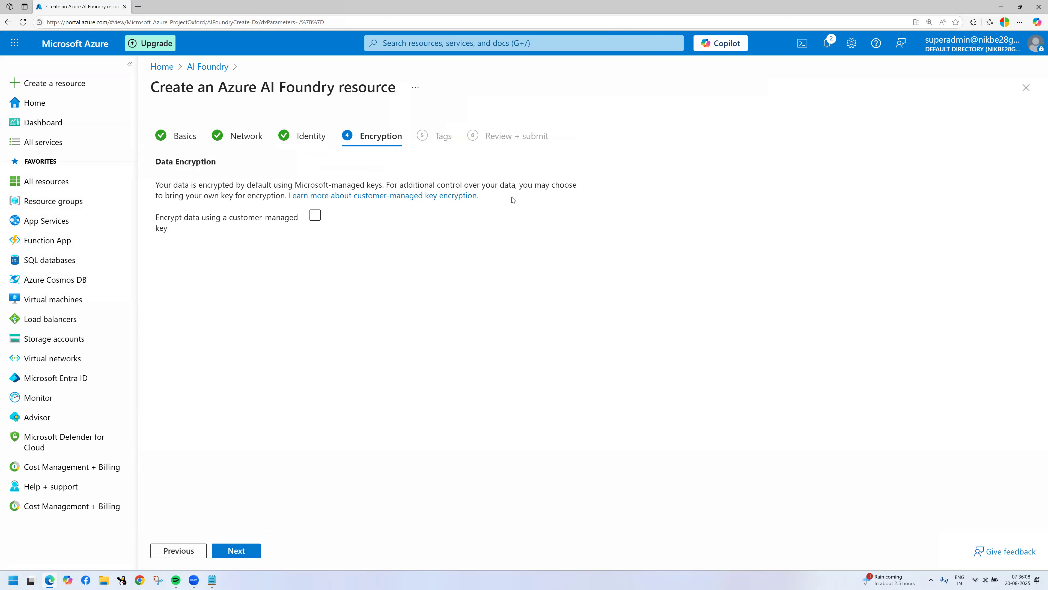
{"action": "left_click", "coordinate": [250, 549]}
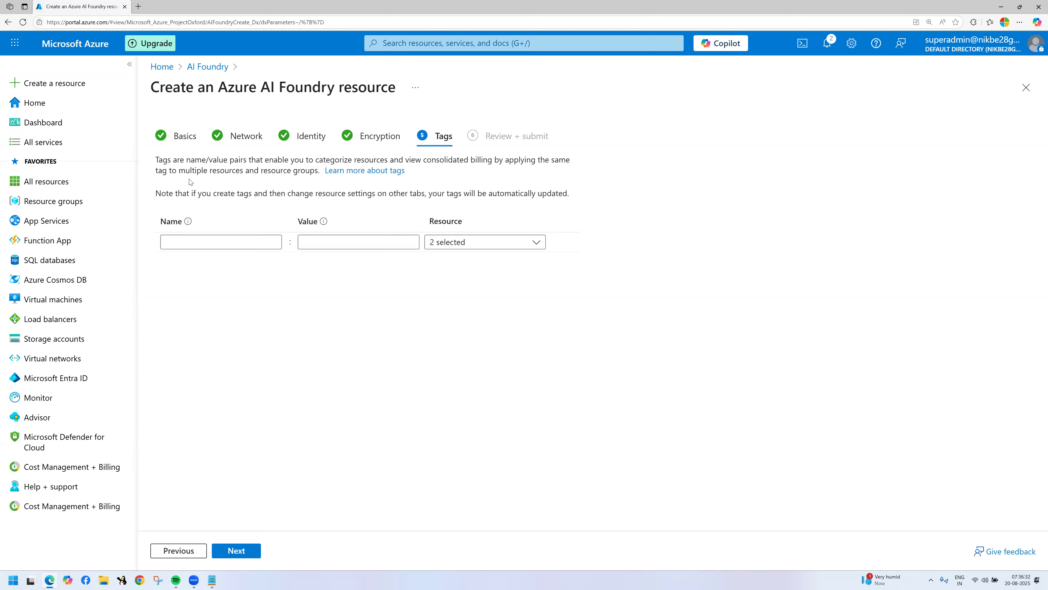
- Highlight the description of tags and add a client tag with the suggested client name as its value
{"action": "left_click_drag", "start_coordinate": [155, 159], "coordinate": [760, 244]}
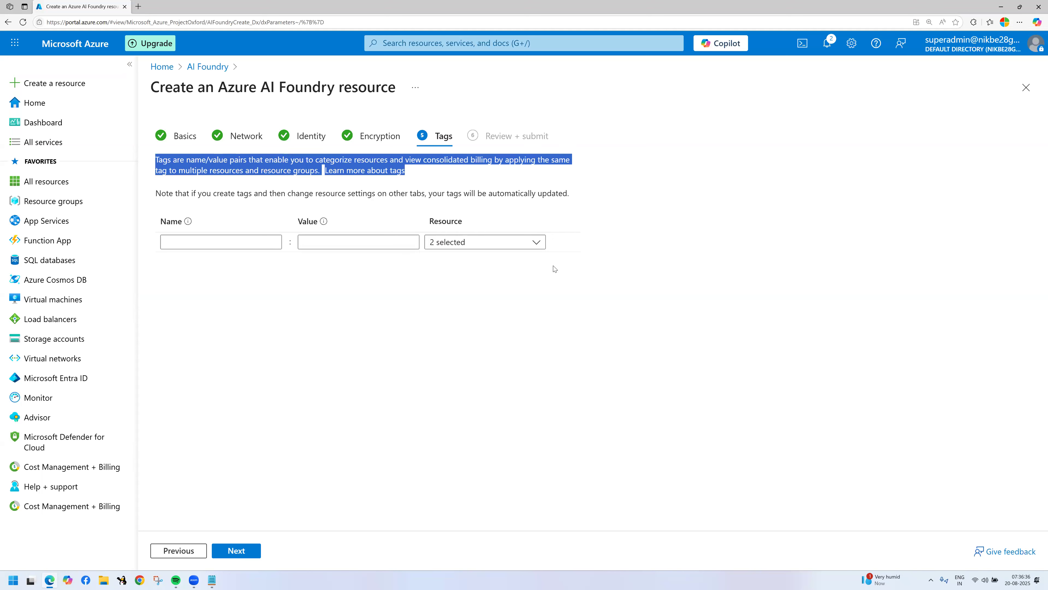
{"action": "left_click", "coordinate": [229, 242]}
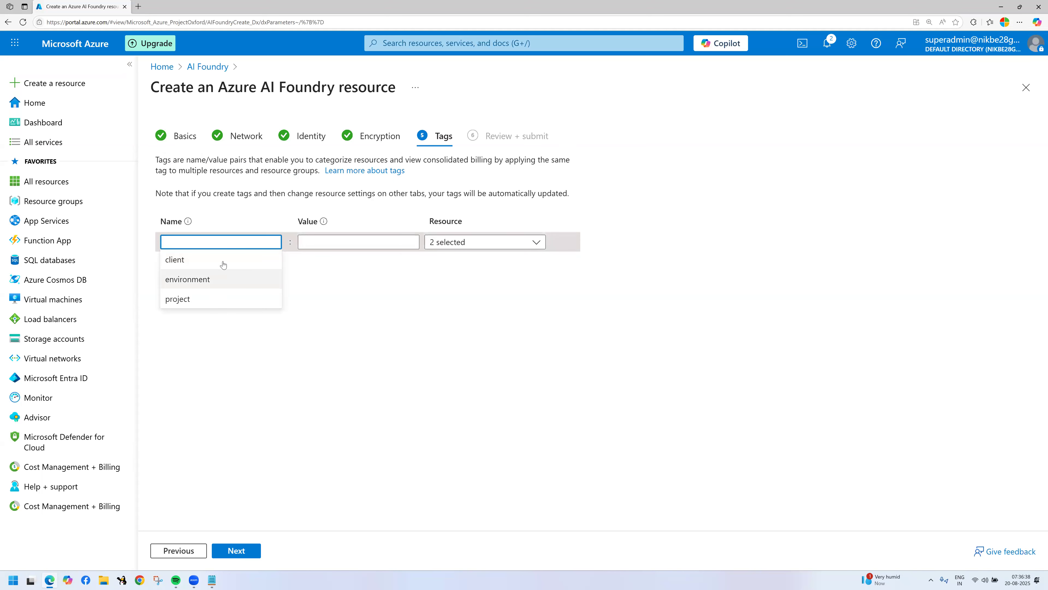
{"action": "left_click", "coordinate": [223, 260]}
{"action": "left_click", "coordinate": [377, 241]}
{"action": "left_click", "coordinate": [355, 267]}
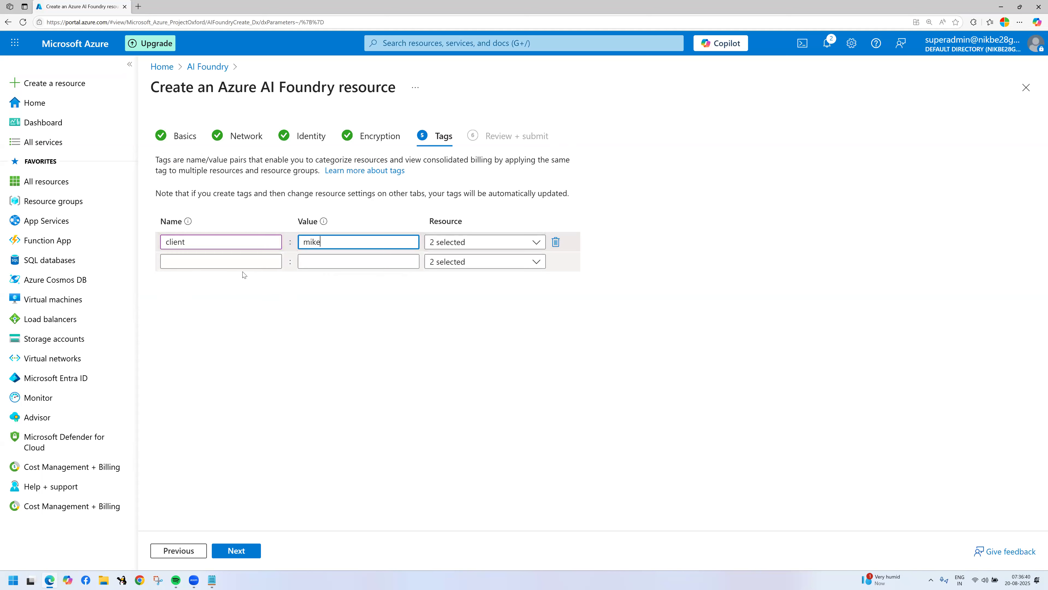
- Add an environment tag set to production and a project tag set to pwc, and submit the configuration for review
{"action": "left_click", "coordinate": [241, 262]}
{"action": "left_click", "coordinate": [269, 293]}
{"action": "left_click", "coordinate": [346, 263]}
{"action": "left_click", "coordinate": [342, 280]}
{"action": "left_click", "coordinate": [233, 281]}
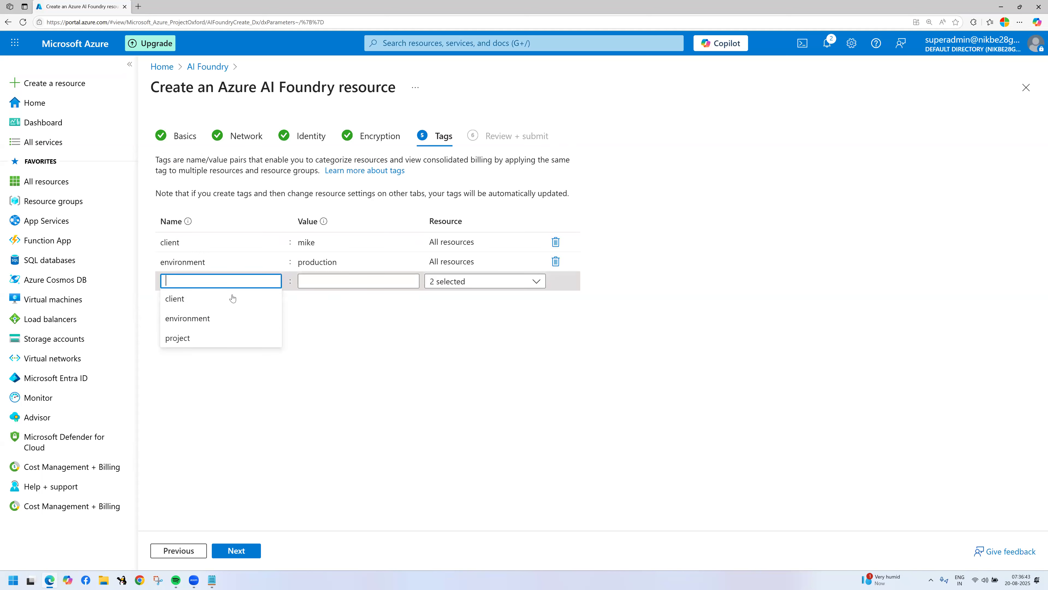
{"action": "left_click", "coordinate": [202, 338]}
{"action": "left_click", "coordinate": [335, 280]}
{"action": "left_click", "coordinate": [337, 300]}
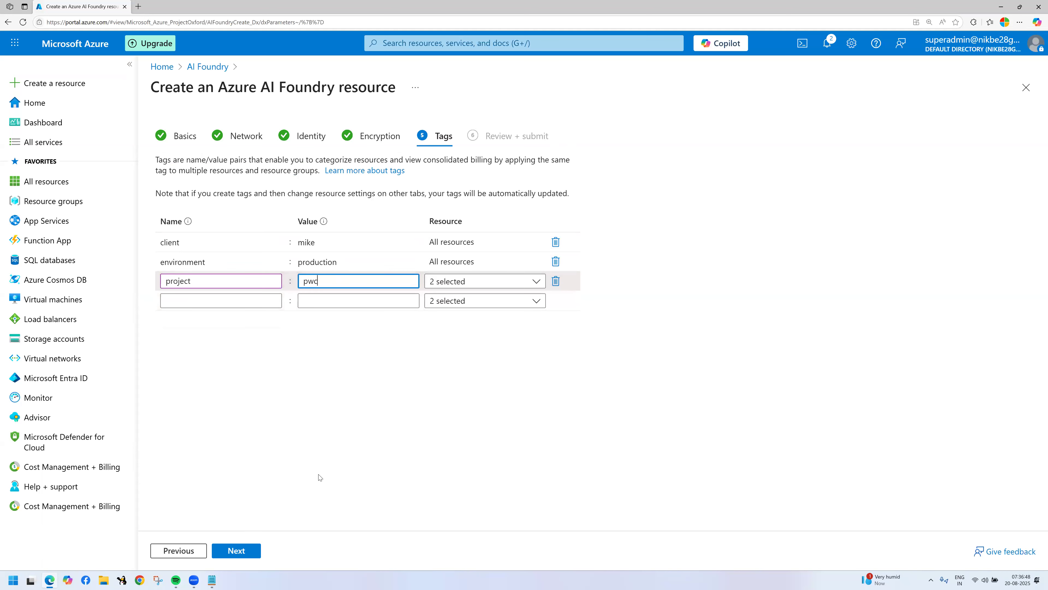
{"action": "left_click", "coordinate": [249, 550]}
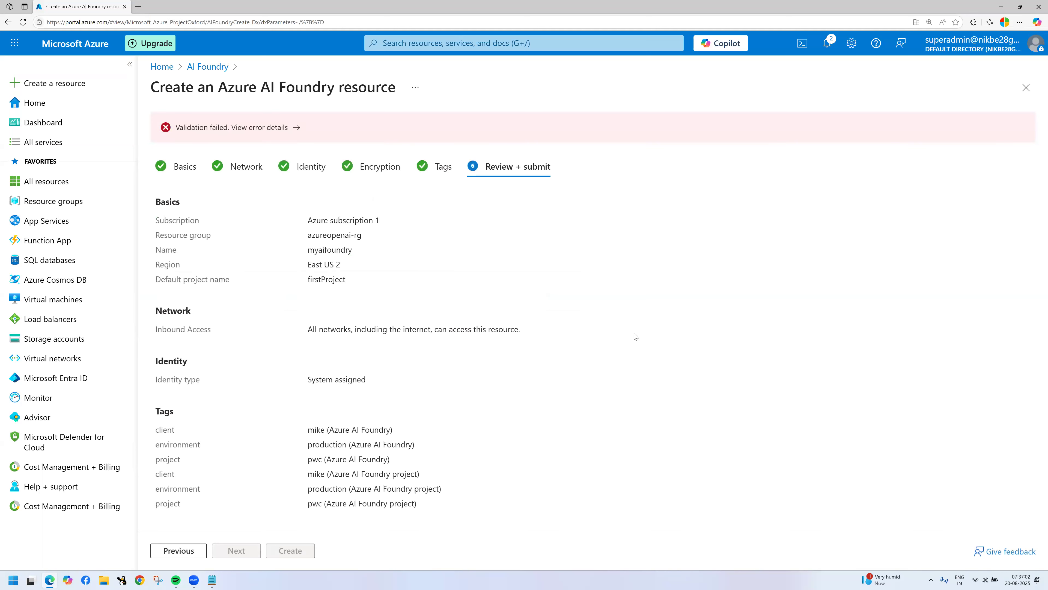
- Examine the validation error details, highlighting the text about the subdomain name, and close them
{"action": "left_click", "coordinate": [232, 129]}
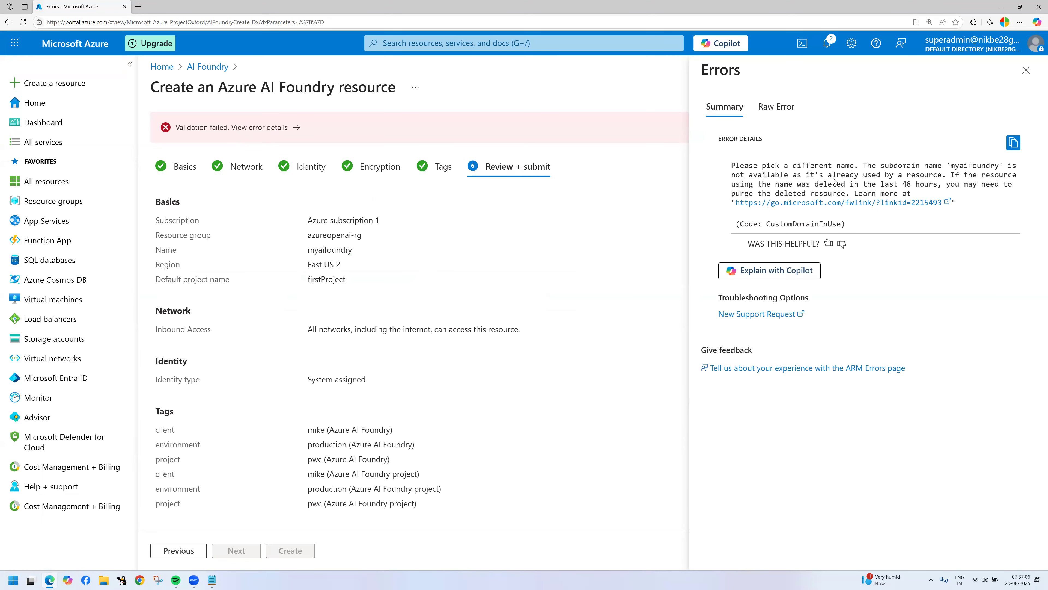
{"action": "double_click", "coordinate": [963, 167]}
{"action": "left_click", "coordinate": [1010, 221]}
{"action": "left_click_drag", "start_coordinate": [744, 178], "coordinate": [883, 177]}
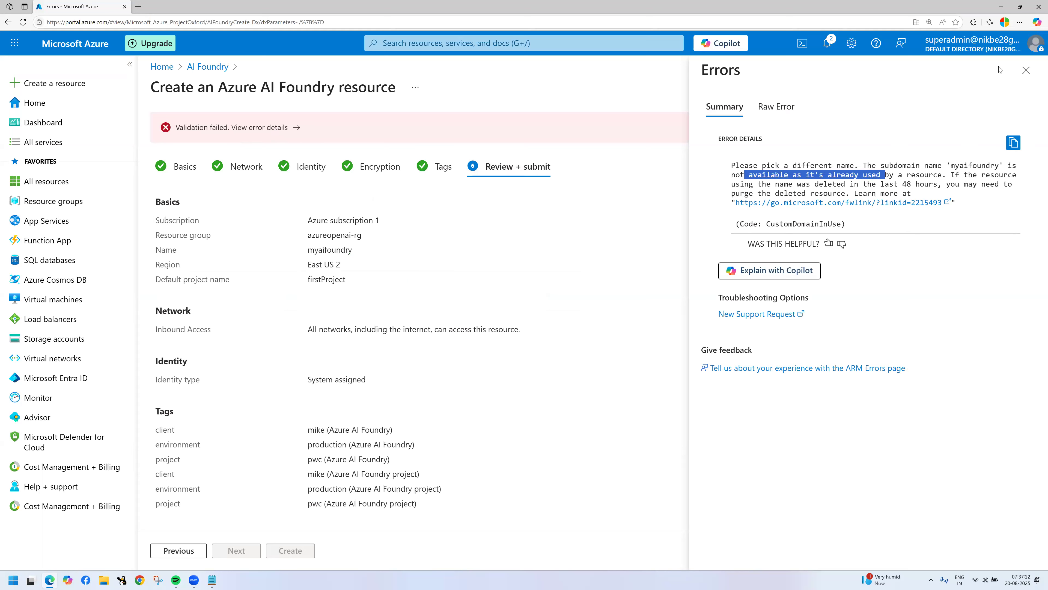
{"action": "left_click", "coordinate": [1026, 70]}
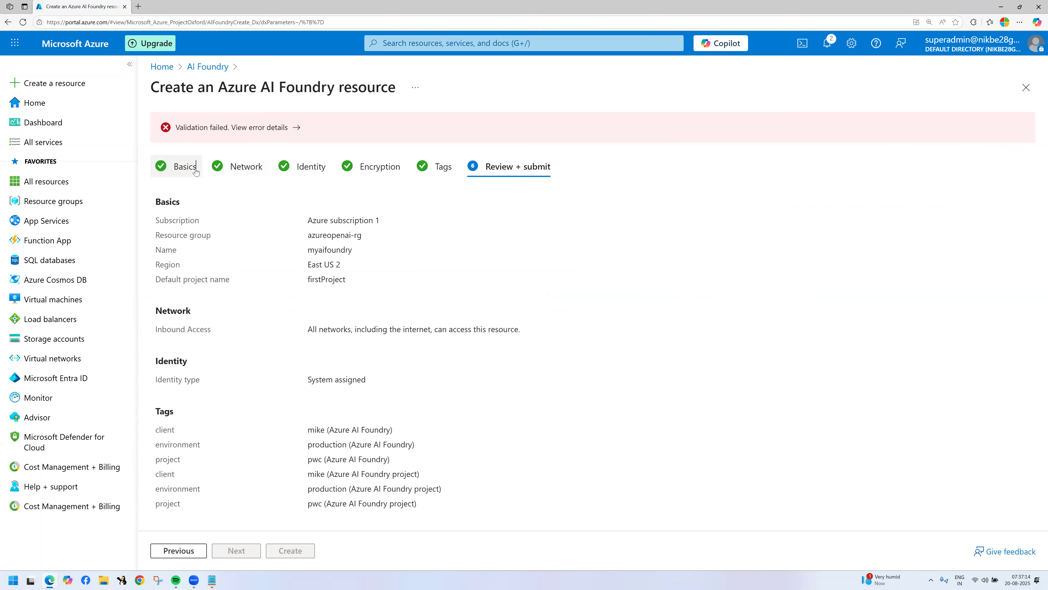
- Return to the basic settings and change the AI Foundry resource name to myaifoundry019
{"action": "left_click", "coordinate": [195, 172]}
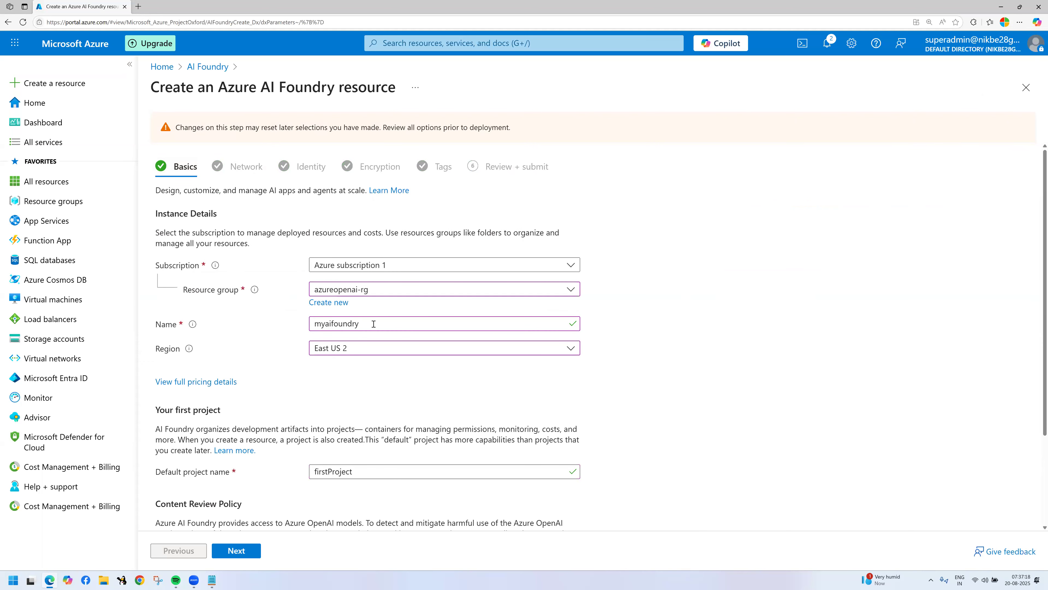
{"action": "left_click", "coordinate": [820, 42]}
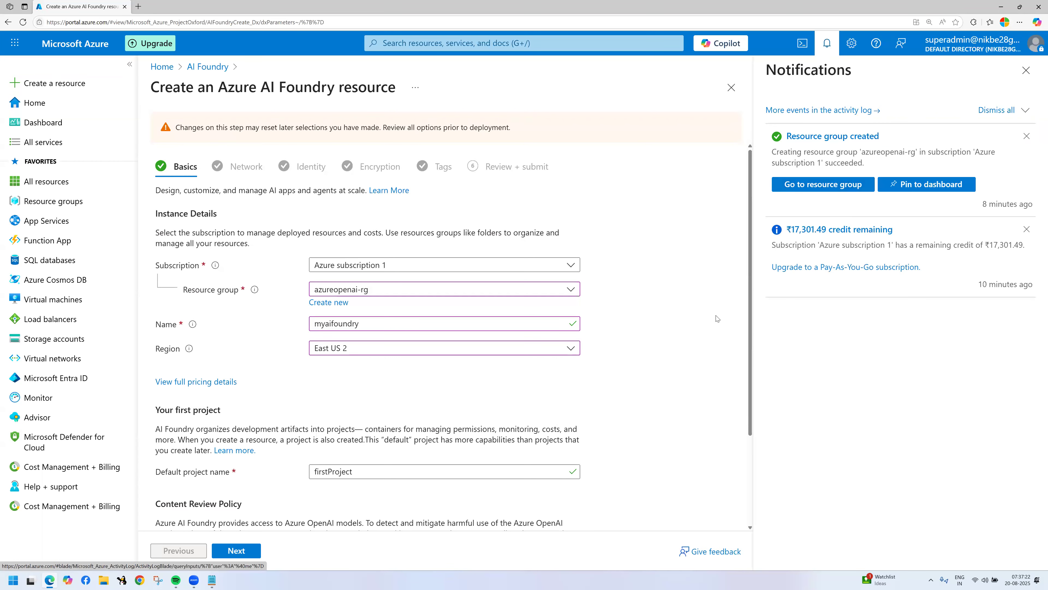
{"action": "left_click", "coordinate": [410, 329]}
{"action": "type", "text": "019"}
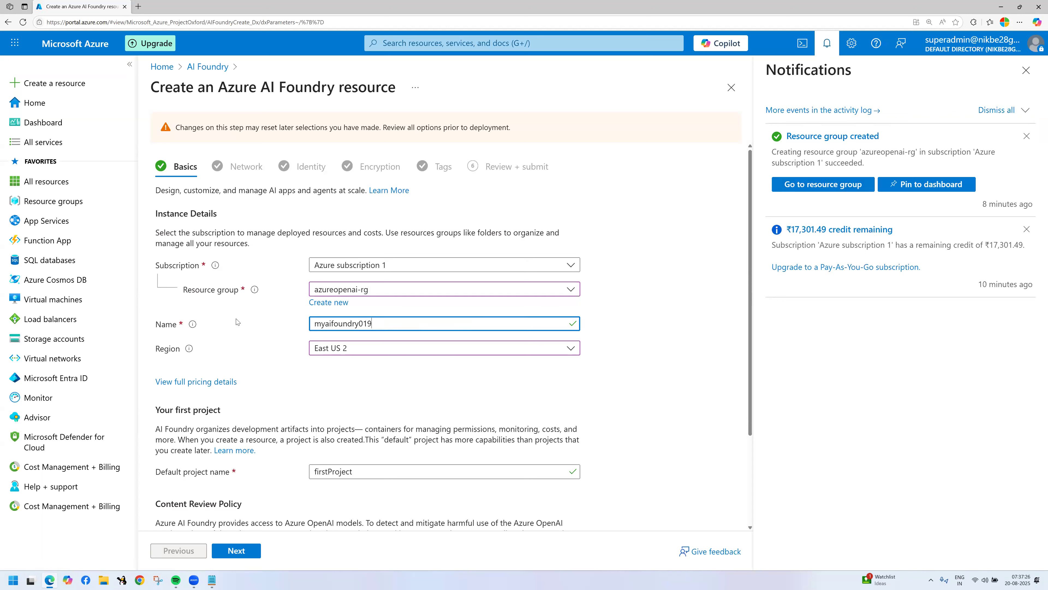
{"action": "left_click_drag", "start_coordinate": [156, 326], "coordinate": [177, 326]}
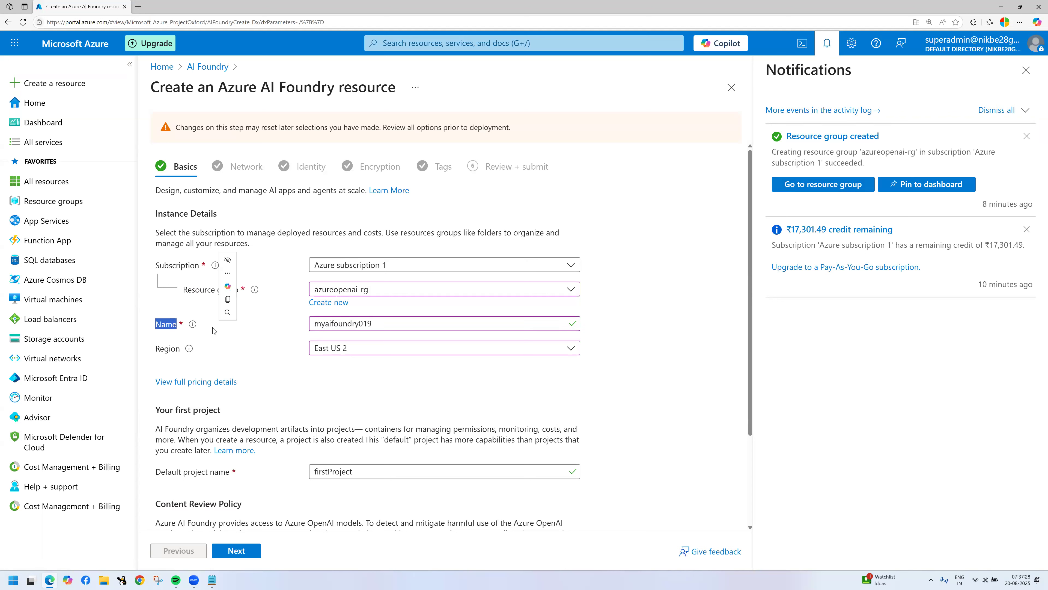
{"action": "left_click_drag", "start_coordinate": [313, 324], "coordinate": [374, 322]}
{"action": "left_click", "coordinate": [373, 323]}
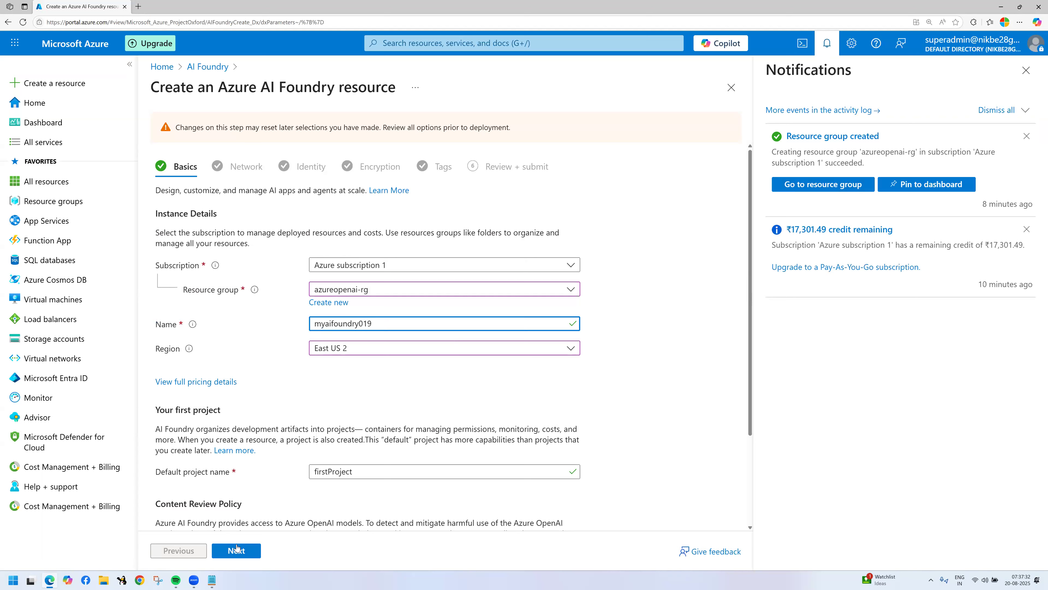
- Keep the remaining network, identity, encryption and tag settings, validate the configuration again, and create the AI Foundry resource
{"action": "left_click", "coordinate": [234, 550]}
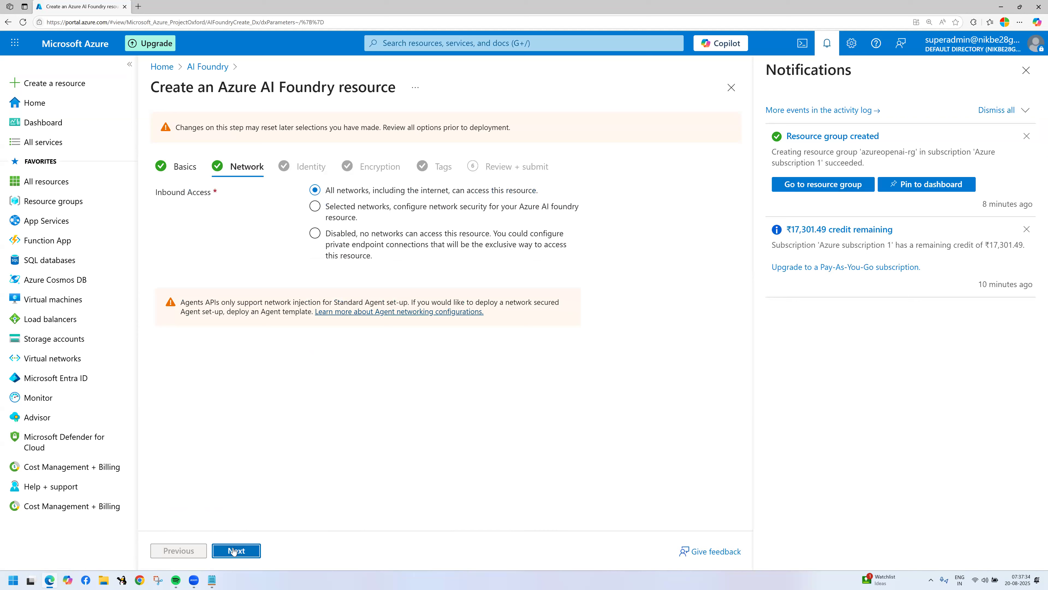
{"action": "left_click", "coordinate": [234, 550]}
{"action": "left_click", "coordinate": [234, 551]}
{"action": "left_click", "coordinate": [234, 550]}
{"action": "left_click", "coordinate": [234, 550]}
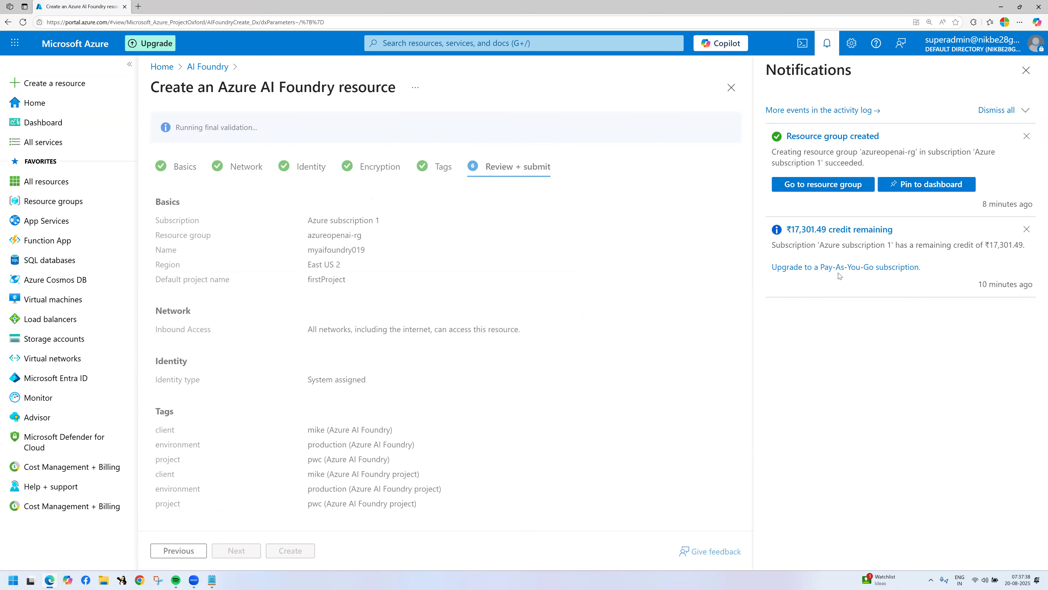
{"action": "left_click", "coordinate": [1027, 70]}
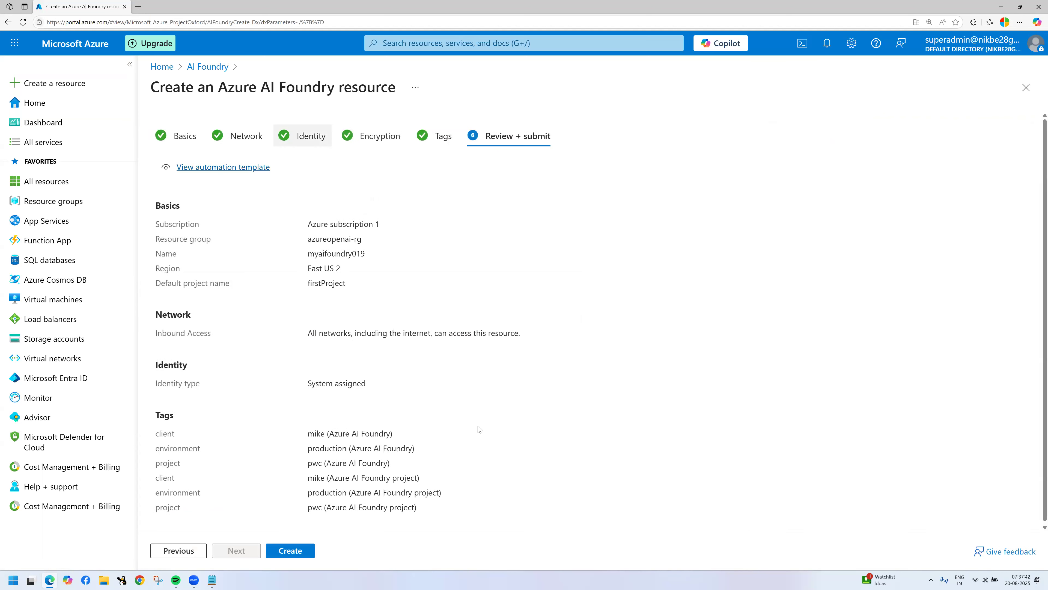
{"action": "left_click", "coordinate": [282, 552]}
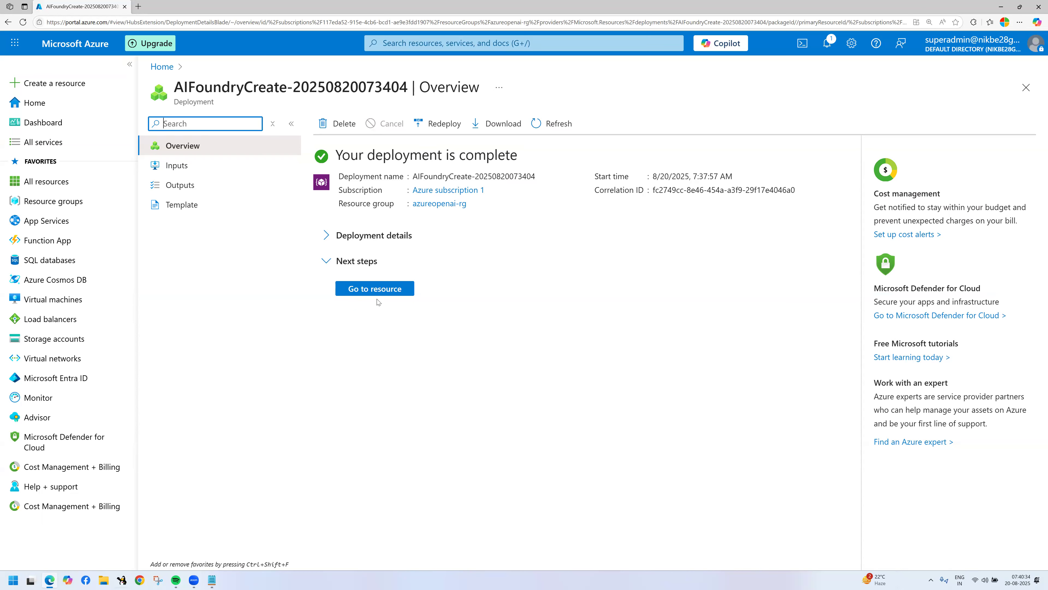
- Open the deployed myaifoundry019 resource and apply the Expanded service menu behavior in the portal's appearance settings
{"action": "left_click", "coordinate": [361, 291]}
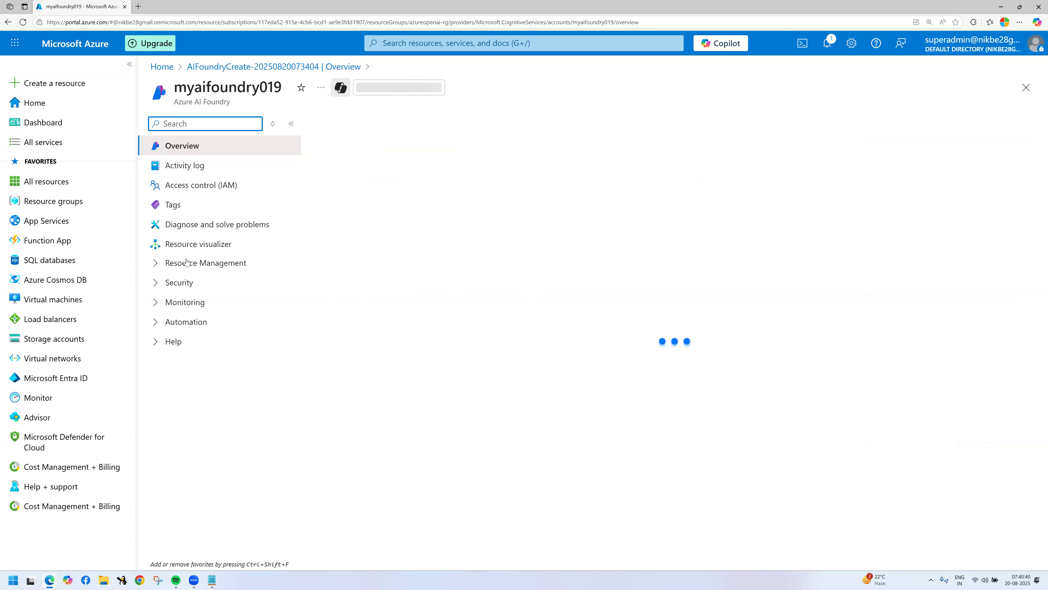
{"action": "left_click", "coordinate": [855, 44]}
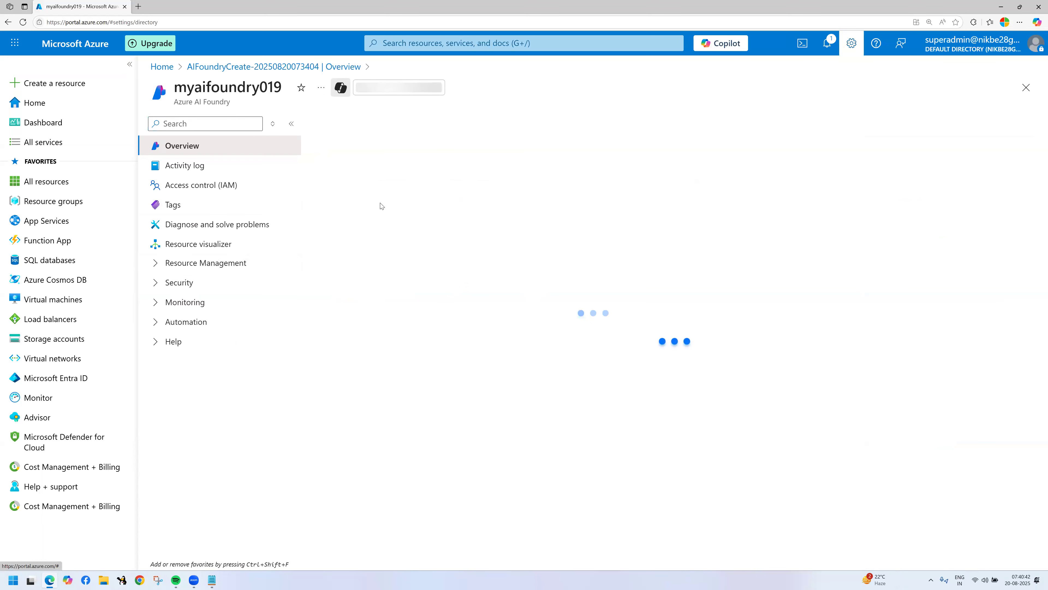
{"action": "left_click", "coordinate": [177, 165]}
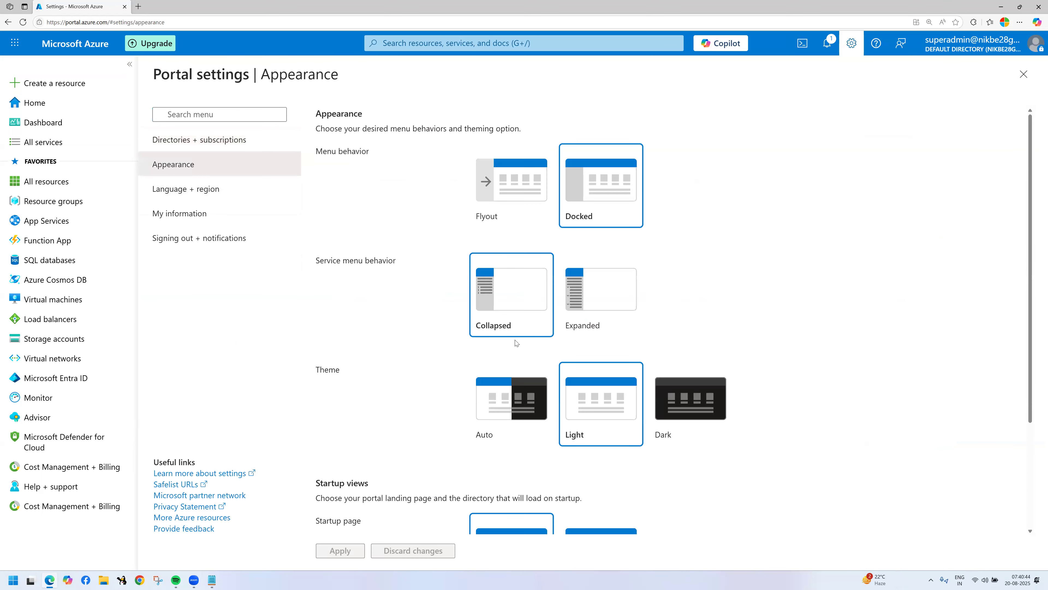
{"action": "left_click", "coordinate": [592, 309]}
{"action": "left_click", "coordinate": [348, 550]}
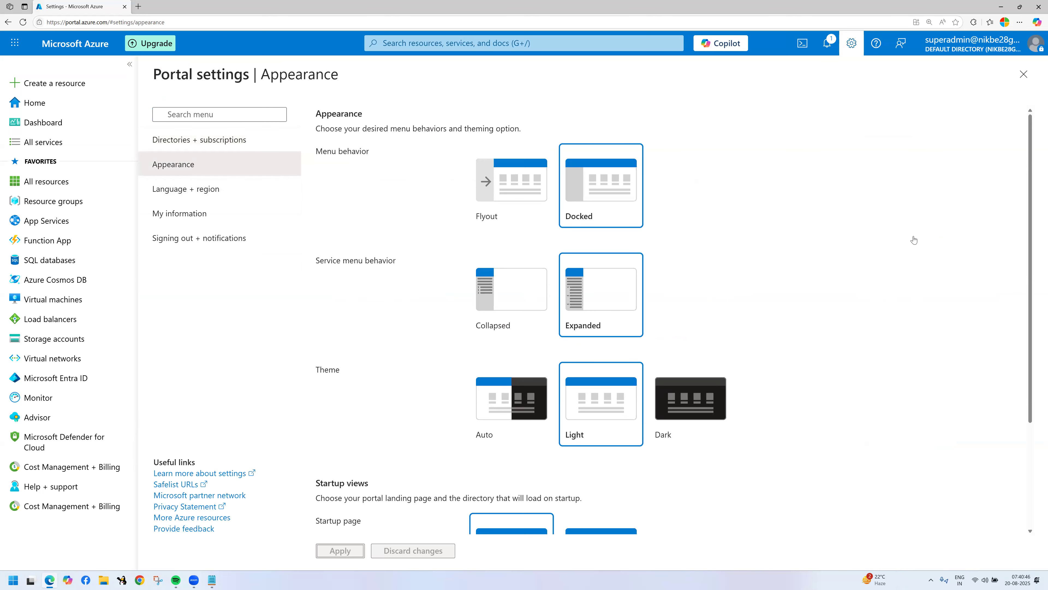
- Close the portal settings and reload the myaifoundry019 resource page with the expanded service menu applied
{"action": "left_click", "coordinate": [1024, 74]}
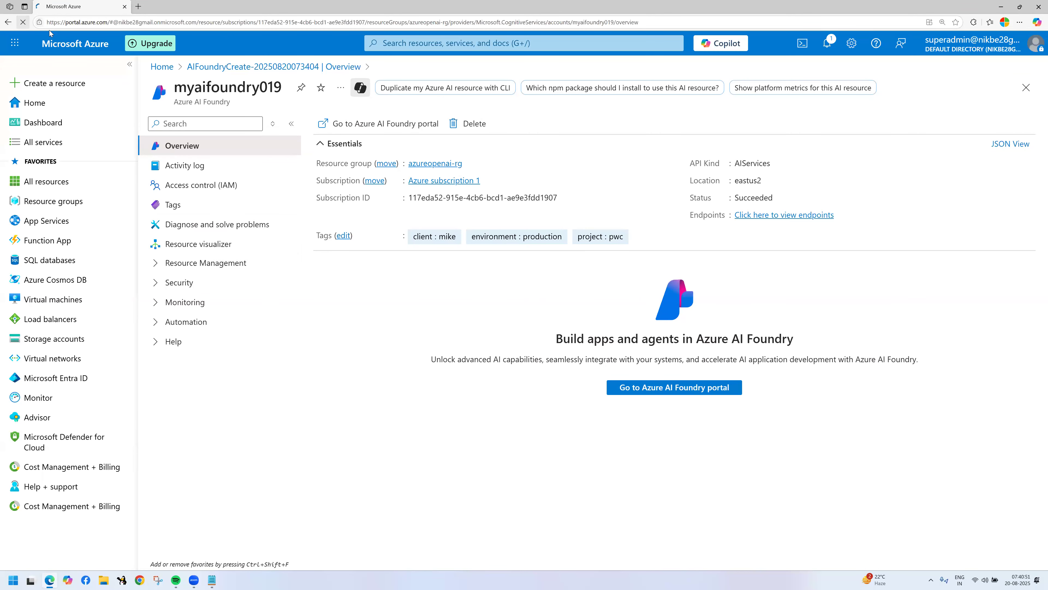
{"action": "key", "text": "F5"}
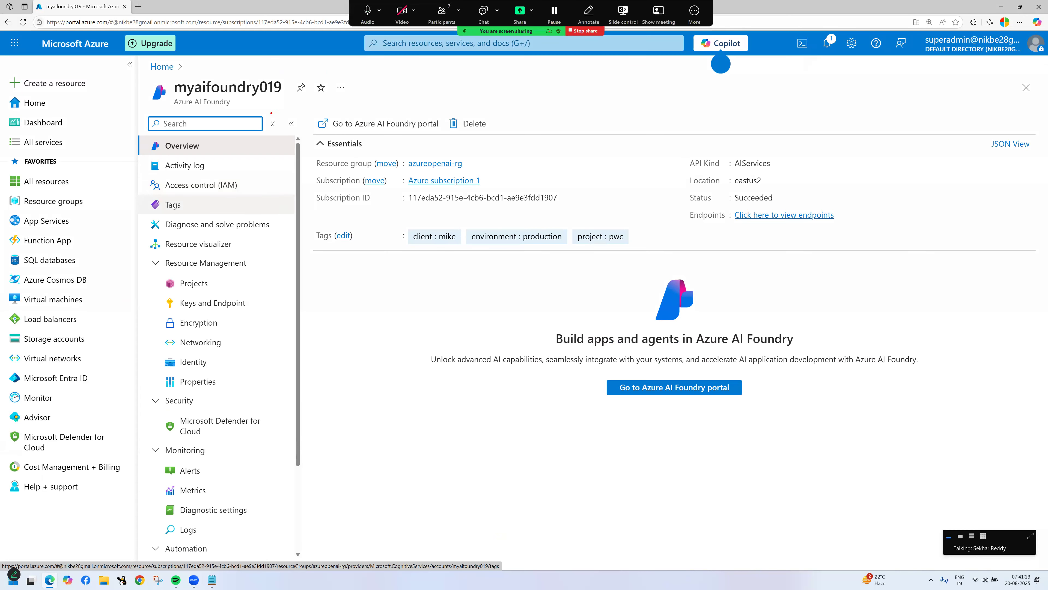
{"action": "left_click_drag", "start_coordinate": [168, 73], "coordinate": [390, 113]}
{"action": "mouse_move", "coordinate": [336, 132]}
{"action": "left_mouse_down"}
{"action": "mouse_move", "coordinate": [418, 122]}
{"action": "mouse_move", "coordinate": [376, 118]}
{"action": "left_mouse_up"}
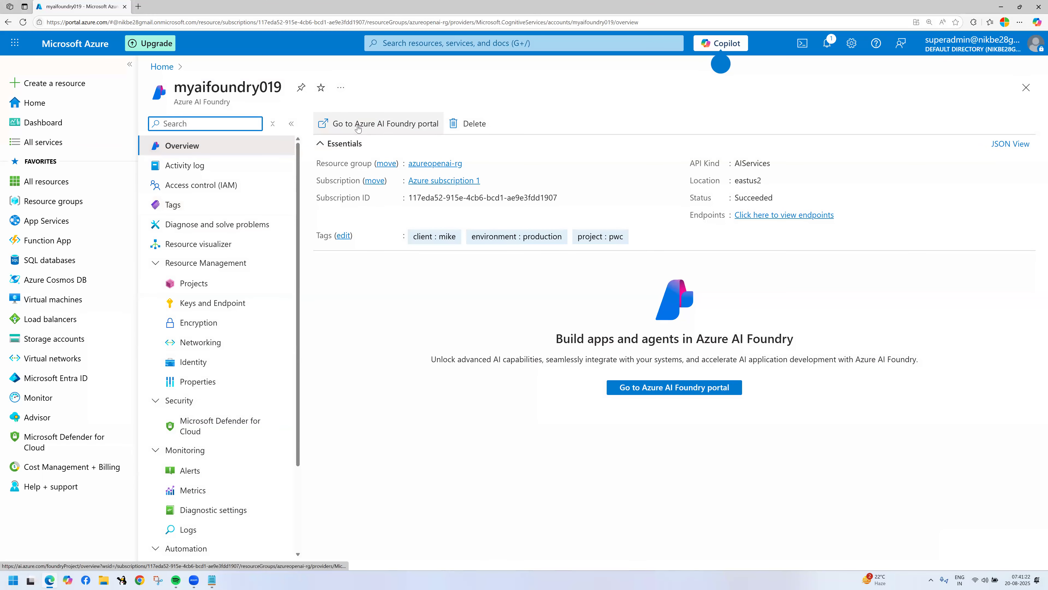
- Open the resource in the Azure AI Foundry portal, load portal.azure.com in a separate tab, and sign in to Foundry with the superadmin account
{"action": "left_click", "coordinate": [379, 124]}
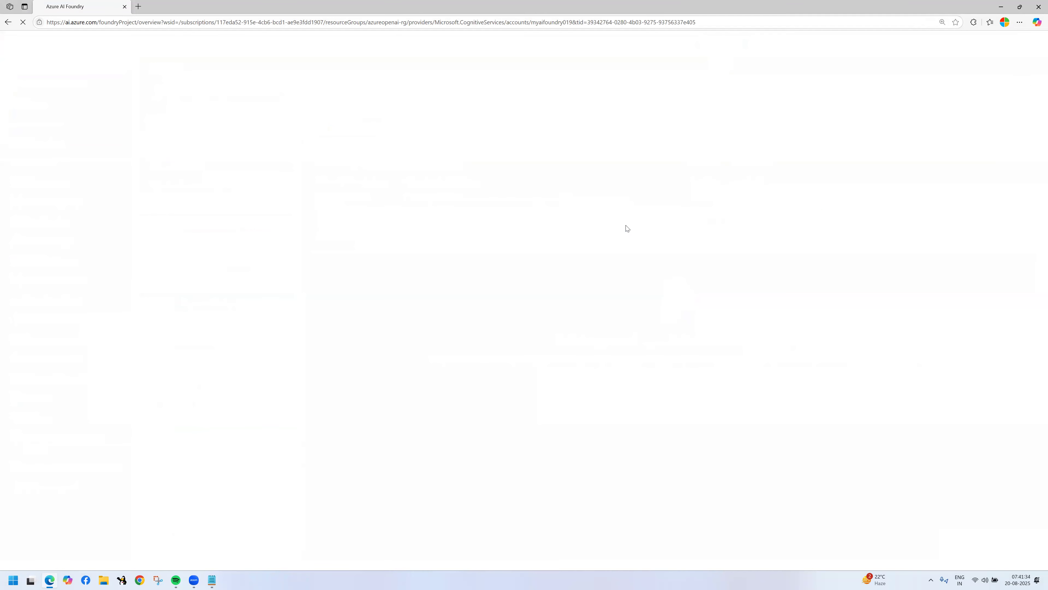
{"action": "left_click", "coordinate": [139, 6]}
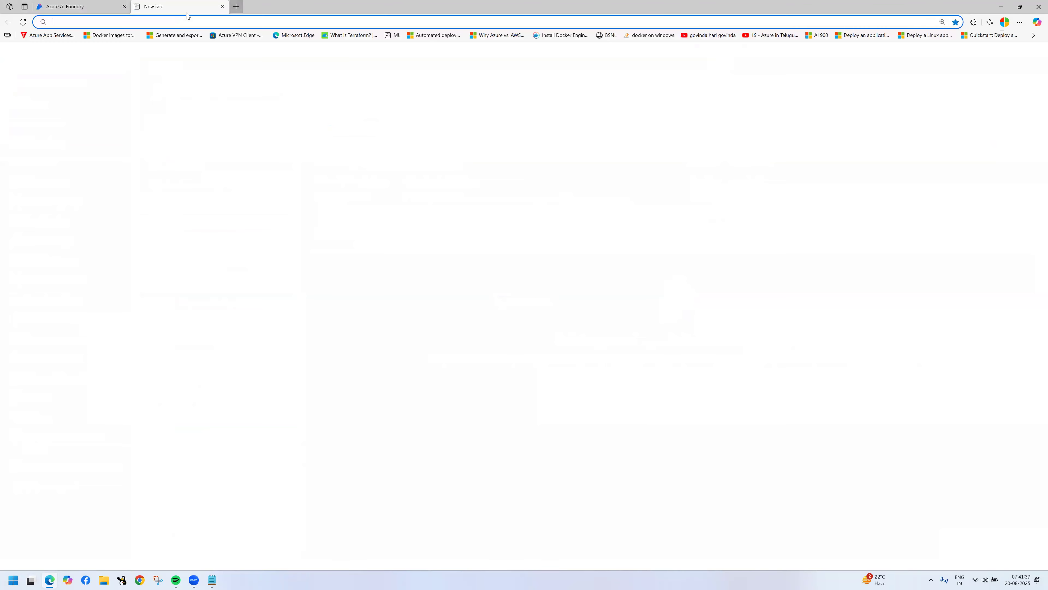
{"action": "type", "text": "portal.azure.com"}
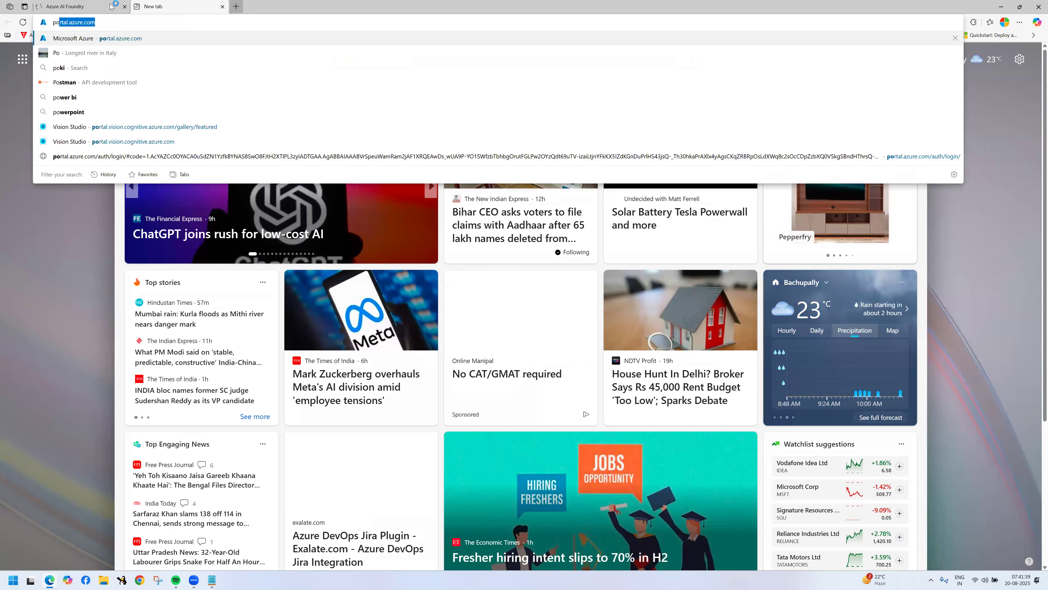
{"action": "key", "text": "Return"}
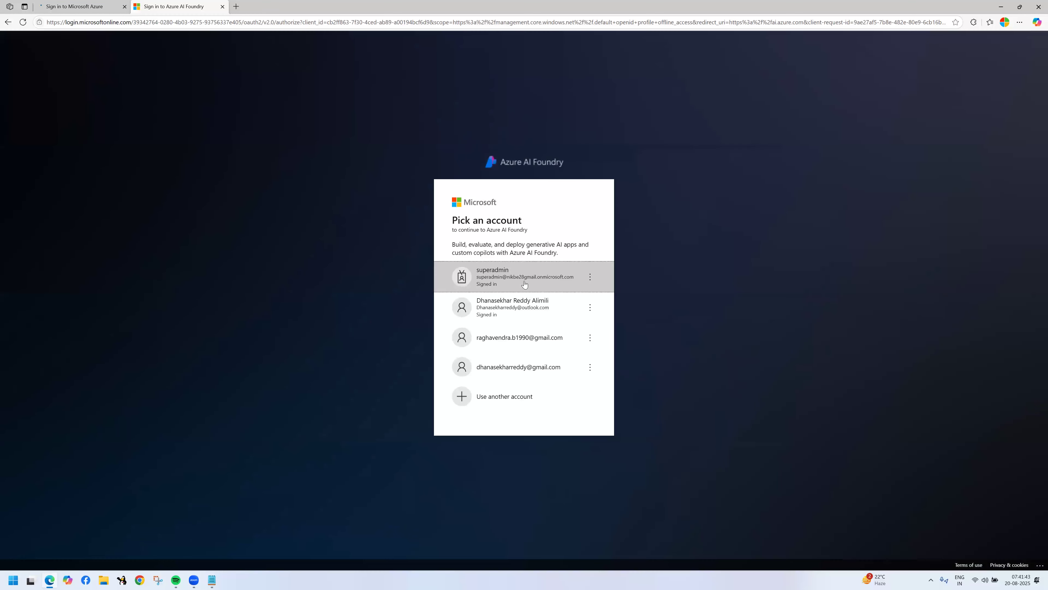
{"action": "left_click", "coordinate": [525, 283]}
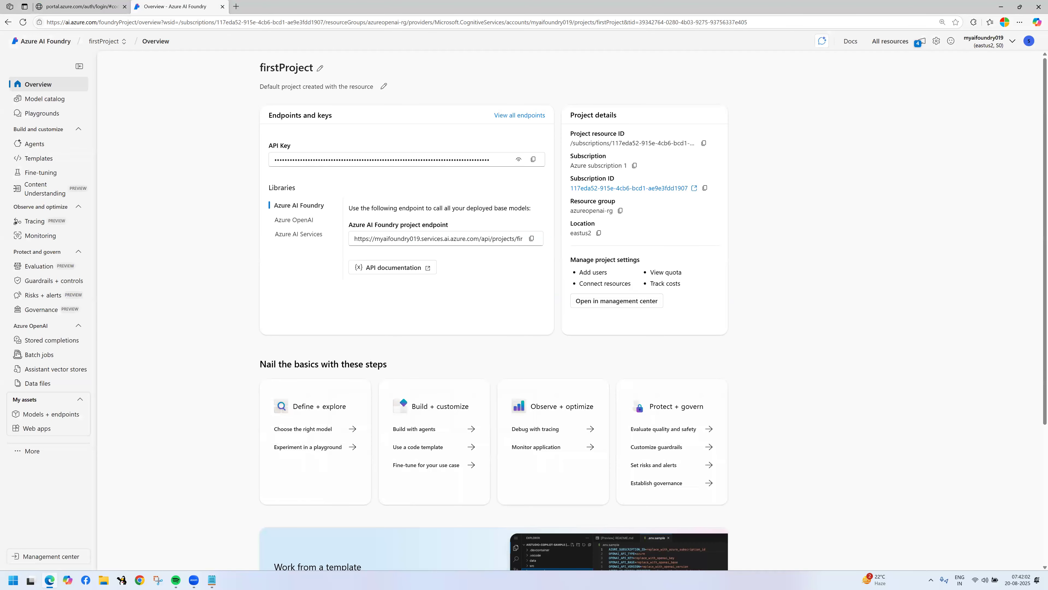
- Examine the endpoints and keys on the firstProject overview, viewing the Azure AI Services, Azure OpenAI and Azure AI Foundry libraries
{"action": "left_click_drag", "start_coordinate": [241, 56], "coordinate": [320, 78]}
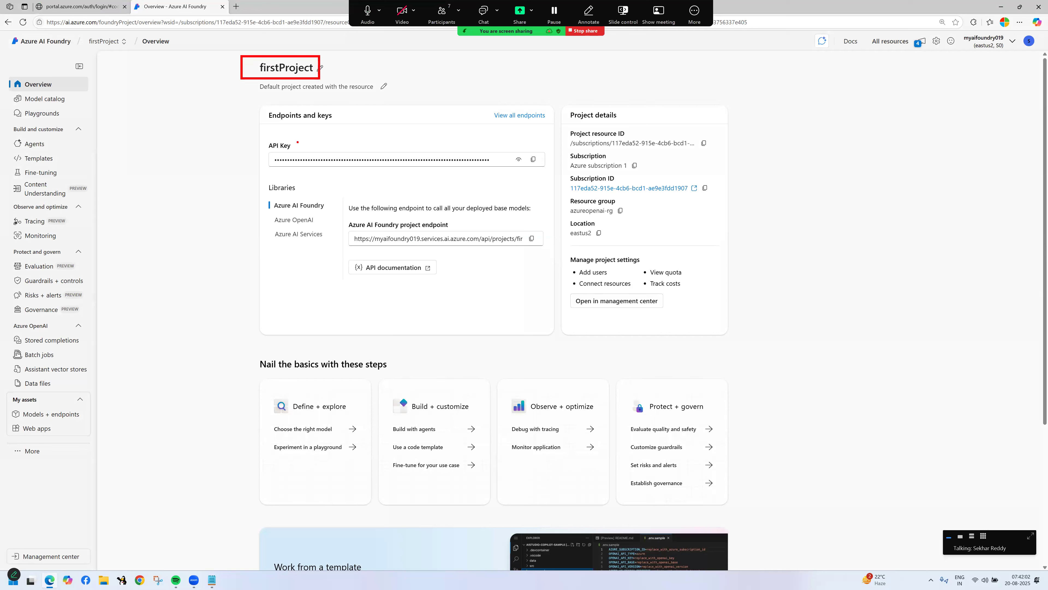
{"action": "mouse_move", "coordinate": [259, 104]}
{"action": "left_mouse_down"}
{"action": "mouse_move", "coordinate": [352, 176]}
{"action": "mouse_move", "coordinate": [527, 216]}
{"action": "mouse_move", "coordinate": [545, 289]}
{"action": "left_mouse_up"}
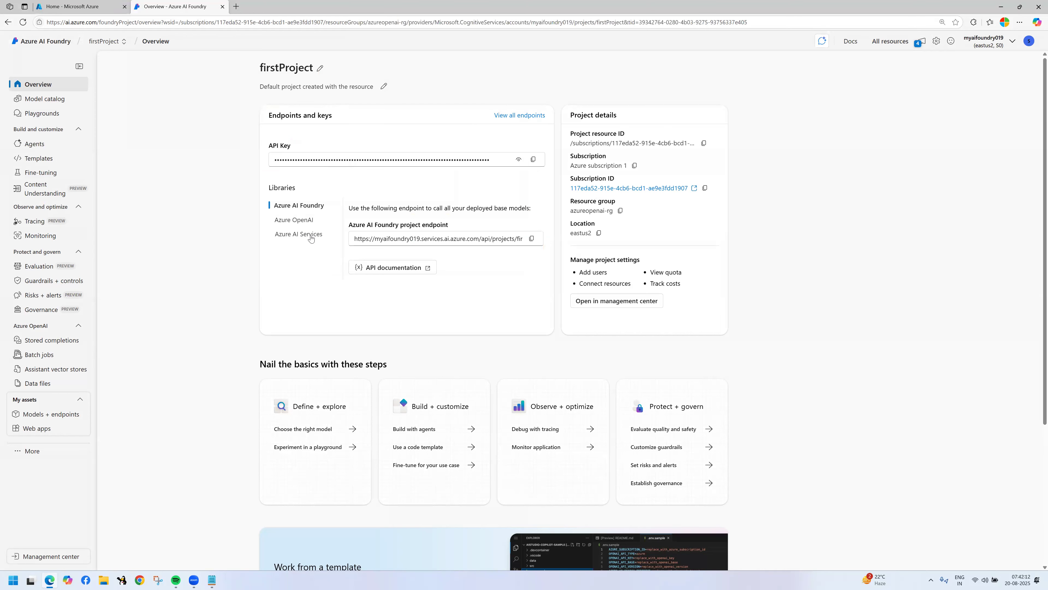
{"action": "left_click", "coordinate": [311, 235]}
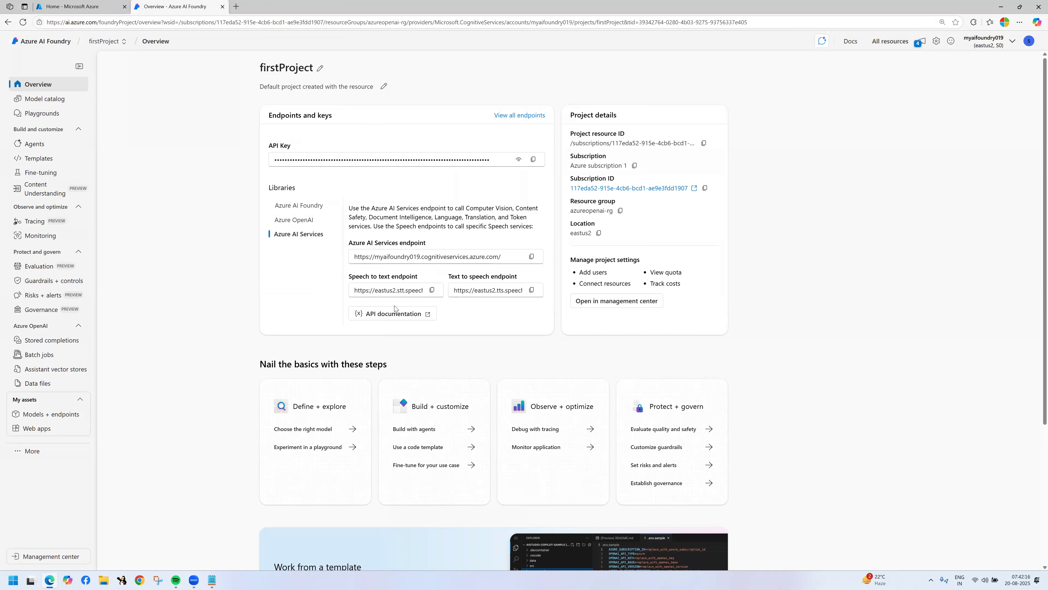
{"action": "left_click", "coordinate": [301, 221]}
{"action": "left_click", "coordinate": [299, 207]}
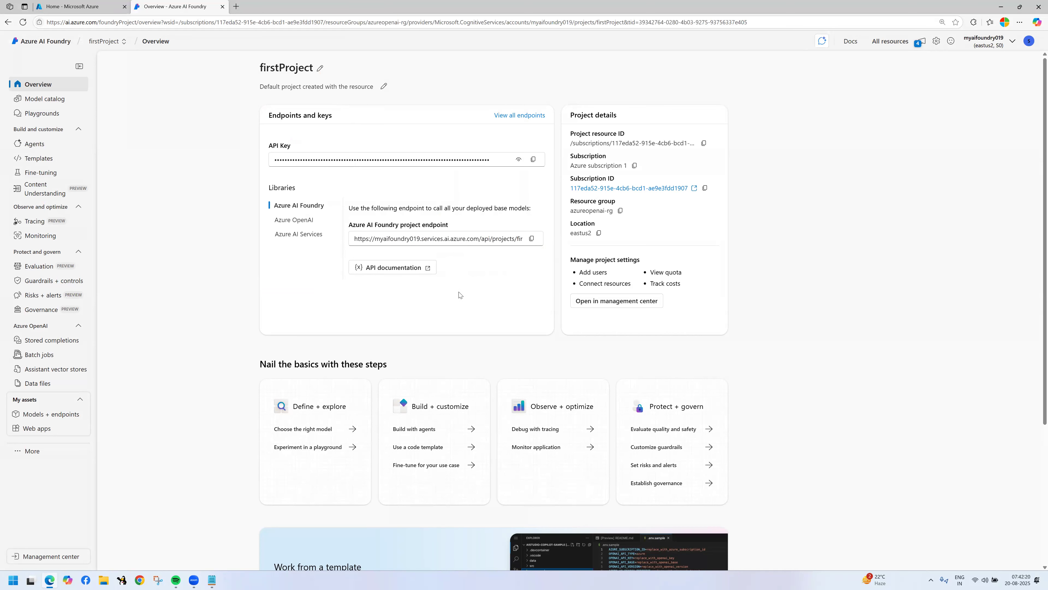
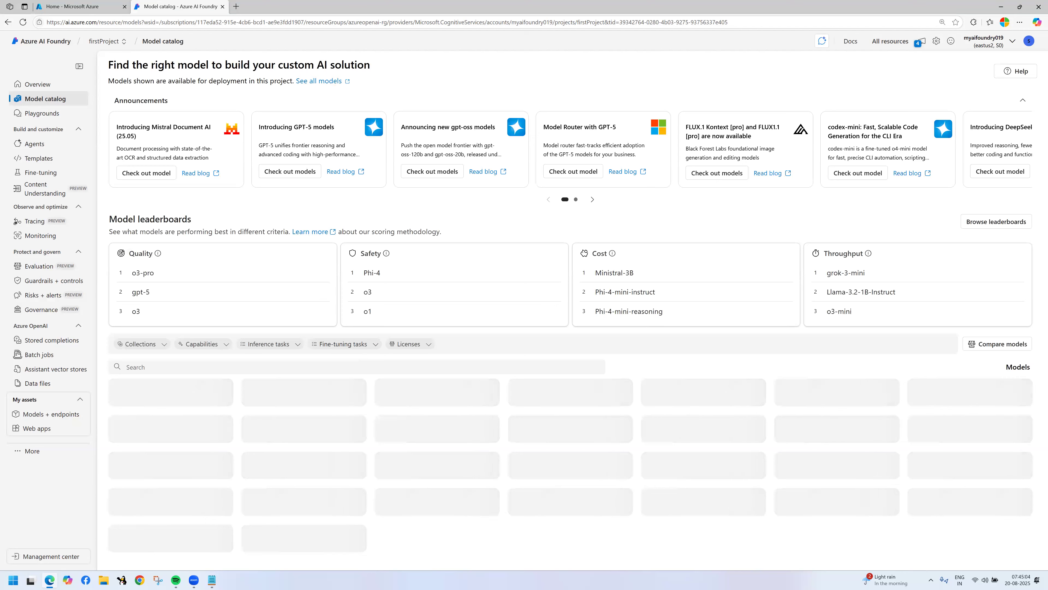
- Examine the model catalog's heading and its leaderboards for quality, safety, cost and throughput
{"action": "mouse_move", "coordinate": [99, 56]}
{"action": "left_mouse_down"}
{"action": "mouse_move", "coordinate": [212, 76]}
{"action": "mouse_move", "coordinate": [388, 74]}
{"action": "left_mouse_up"}
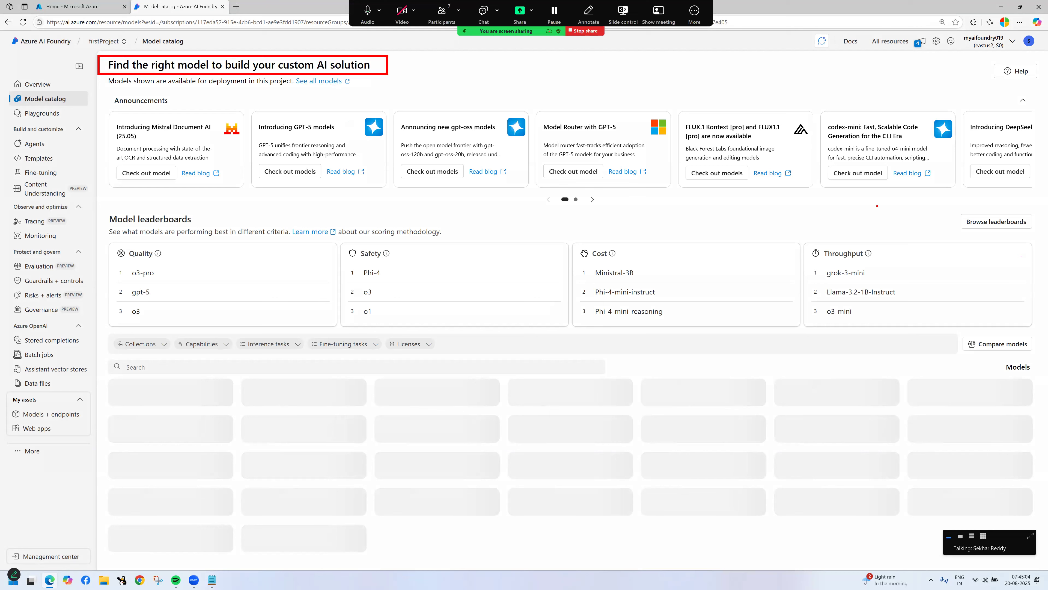
{"action": "key", "text": "Escape"}
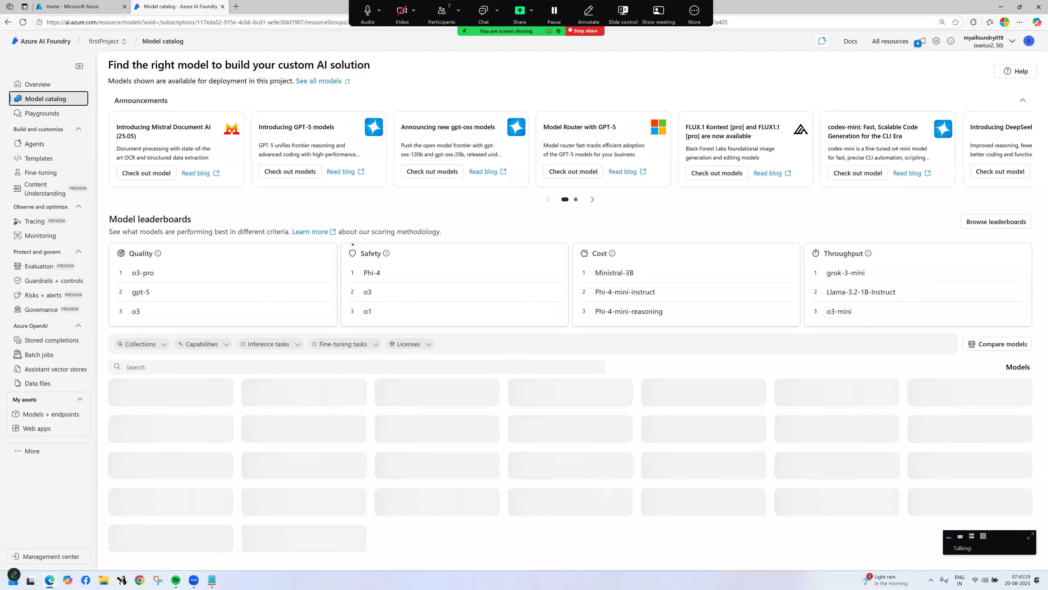
{"action": "mouse_move", "coordinate": [342, 261]}
{"action": "left_mouse_down"}
{"action": "mouse_move", "coordinate": [399, 275]}
{"action": "mouse_move", "coordinate": [375, 292]}
{"action": "mouse_move", "coordinate": [390, 294]}
{"action": "left_mouse_up"}
{"action": "left_click_drag", "start_coordinate": [356, 305], "coordinate": [375, 312]}
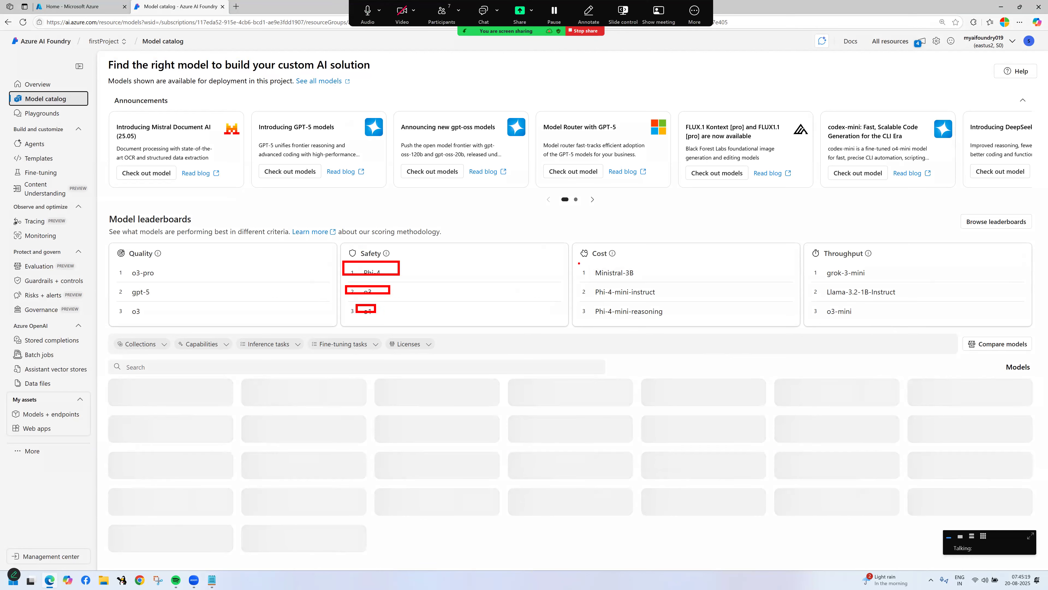
{"action": "left_click_drag", "start_coordinate": [593, 272], "coordinate": [634, 281]}
{"action": "left_click_drag", "start_coordinate": [574, 292], "coordinate": [653, 317]}
{"action": "left_click_drag", "start_coordinate": [816, 266], "coordinate": [875, 277]}
{"action": "mouse_move", "coordinate": [807, 285]}
{"action": "left_mouse_down"}
{"action": "mouse_move", "coordinate": [871, 303]}
{"action": "mouse_move", "coordinate": [895, 284]}
{"action": "mouse_move", "coordinate": [895, 256]}
{"action": "mouse_move", "coordinate": [910, 257]}
{"action": "left_mouse_up"}
{"action": "left_click_drag", "start_coordinate": [637, 302], "coordinate": [675, 315]}
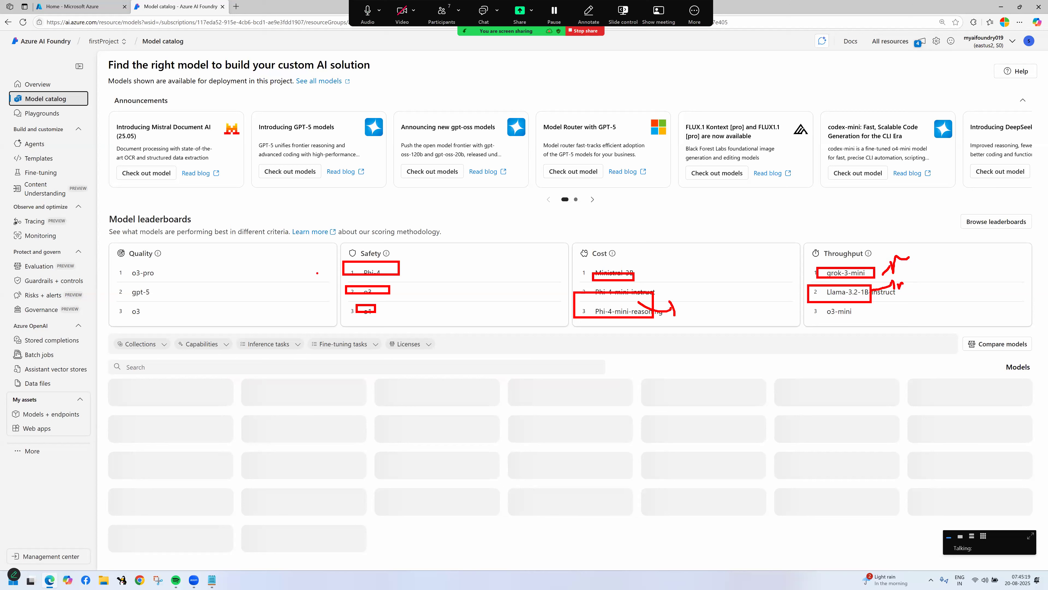
{"action": "mouse_move", "coordinate": [131, 267]}
{"action": "left_mouse_down"}
{"action": "mouse_move", "coordinate": [172, 284]}
{"action": "mouse_move", "coordinate": [164, 300]}
{"action": "mouse_move", "coordinate": [202, 272]}
{"action": "left_mouse_up"}
{"action": "left_click_drag", "start_coordinate": [207, 272], "coordinate": [208, 288]}
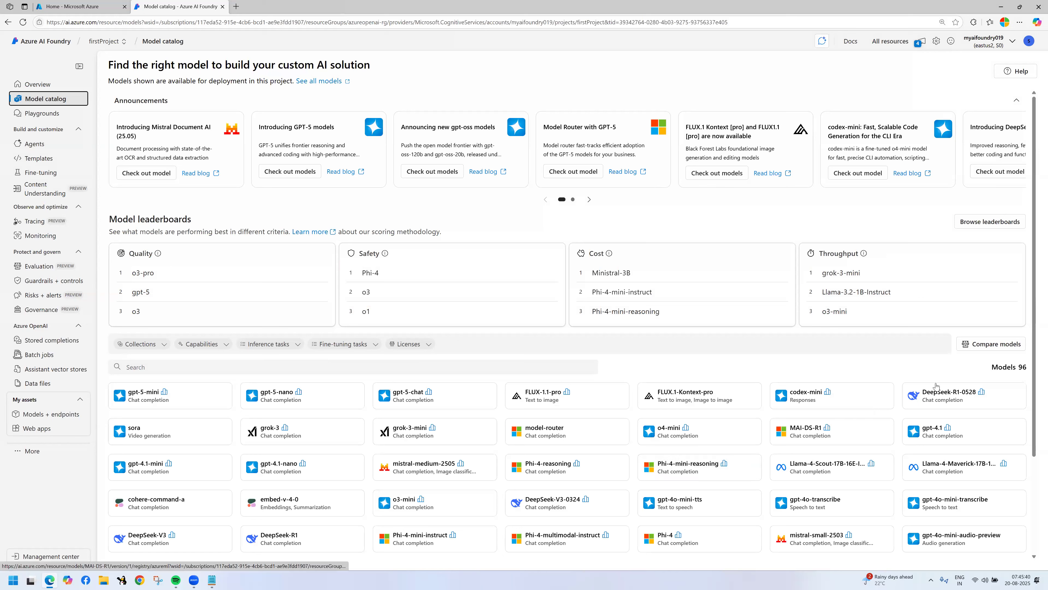
- Examine the catalog's model count and its heading about finding the right model for a custom AI solution
{"action": "left_click_drag", "start_coordinate": [992, 368], "coordinate": [1023, 368]}
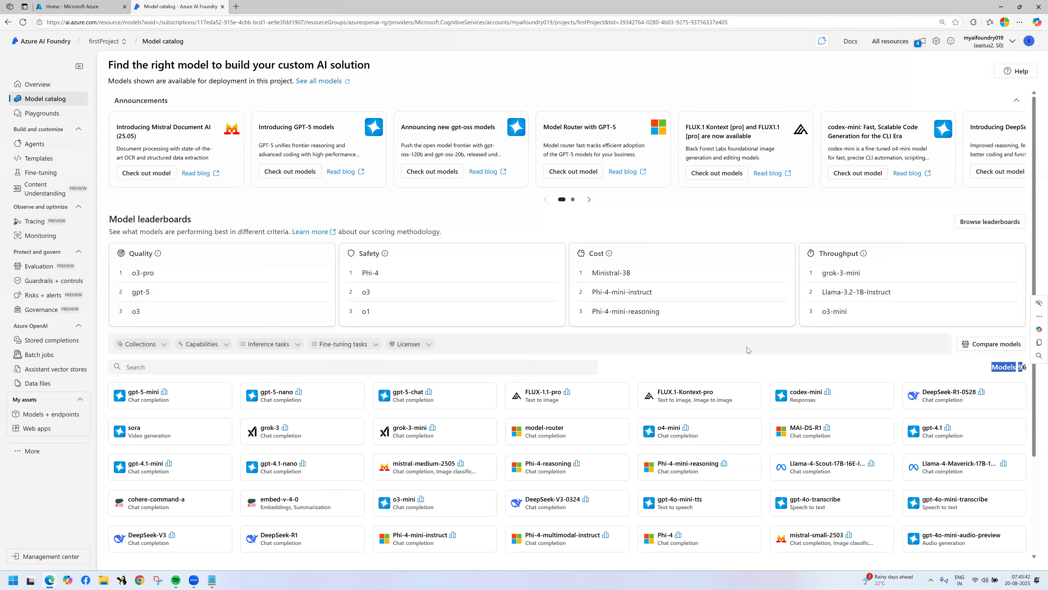
{"action": "scroll", "coordinate": [748, 351], "scroll_direction": "down", "scroll_amount": 1}
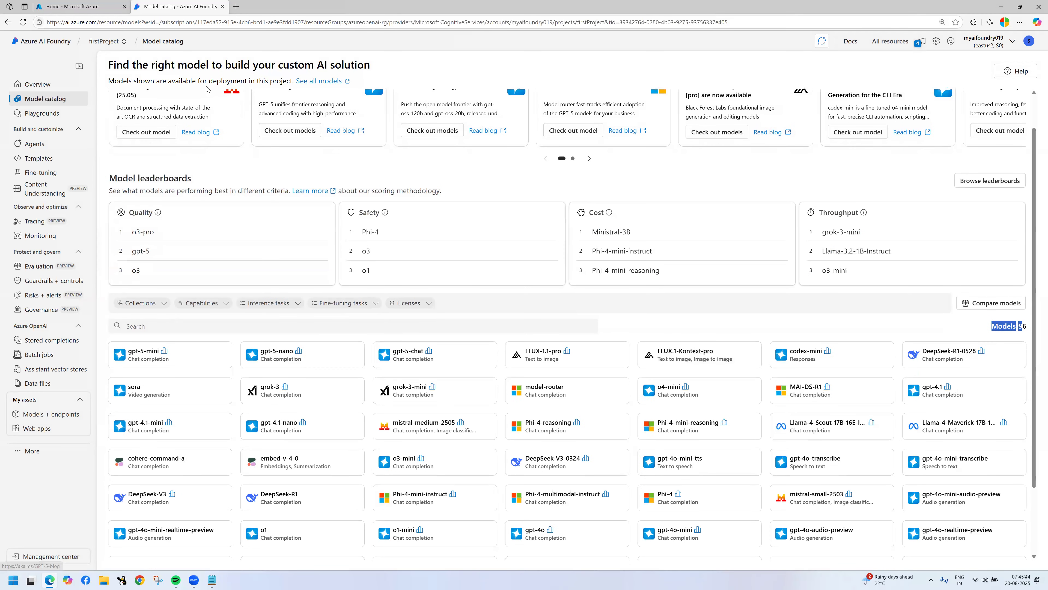
{"action": "left_click_drag", "start_coordinate": [154, 66], "coordinate": [366, 67]}
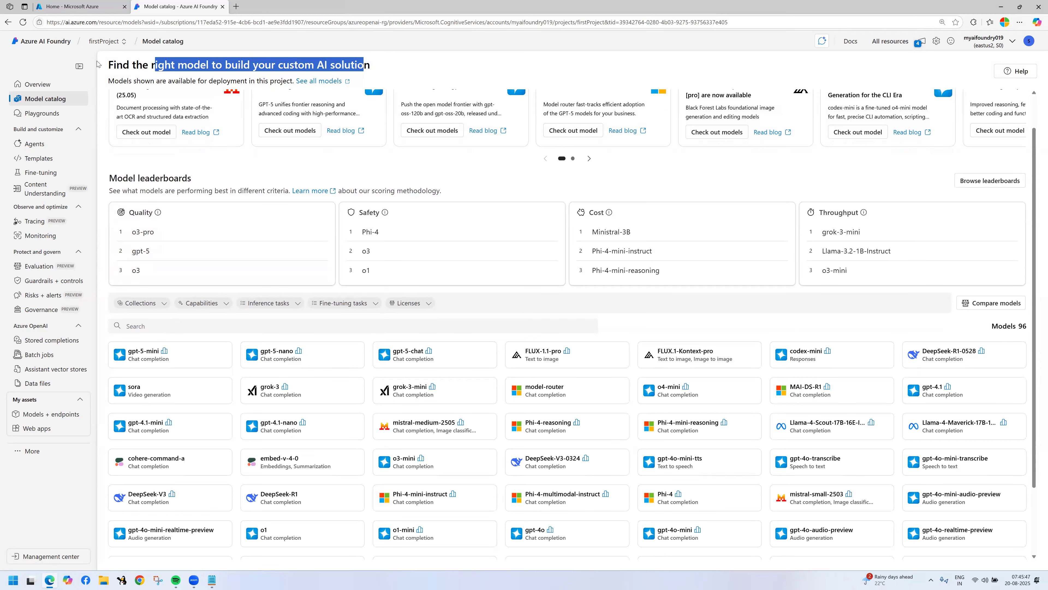
{"action": "scroll", "coordinate": [449, 251], "scroll_direction": "up", "scroll_amount": 1}
{"action": "left_click_drag", "start_coordinate": [116, 66], "coordinate": [351, 67]}
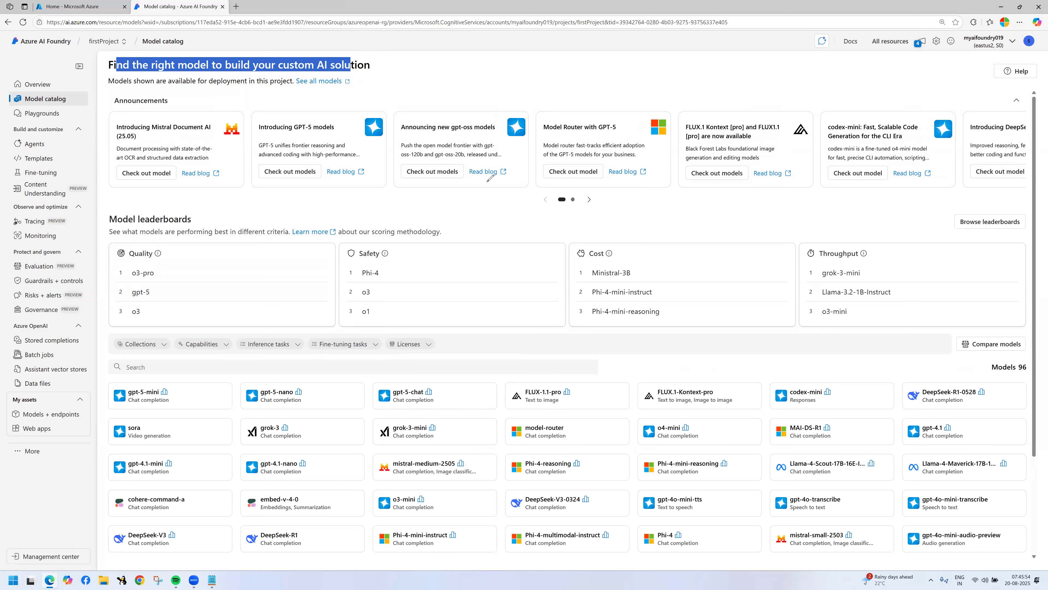
{"action": "left_click_drag", "start_coordinate": [470, 164], "coordinate": [495, 192]}
{"action": "left_click", "coordinate": [522, 179]}
{"action": "mouse_move", "coordinate": [501, 161]}
{"action": "left_mouse_down"}
{"action": "mouse_move", "coordinate": [514, 182]}
{"action": "mouse_move", "coordinate": [530, 157]}
{"action": "mouse_move", "coordinate": [591, 196]}
{"action": "left_mouse_up"}
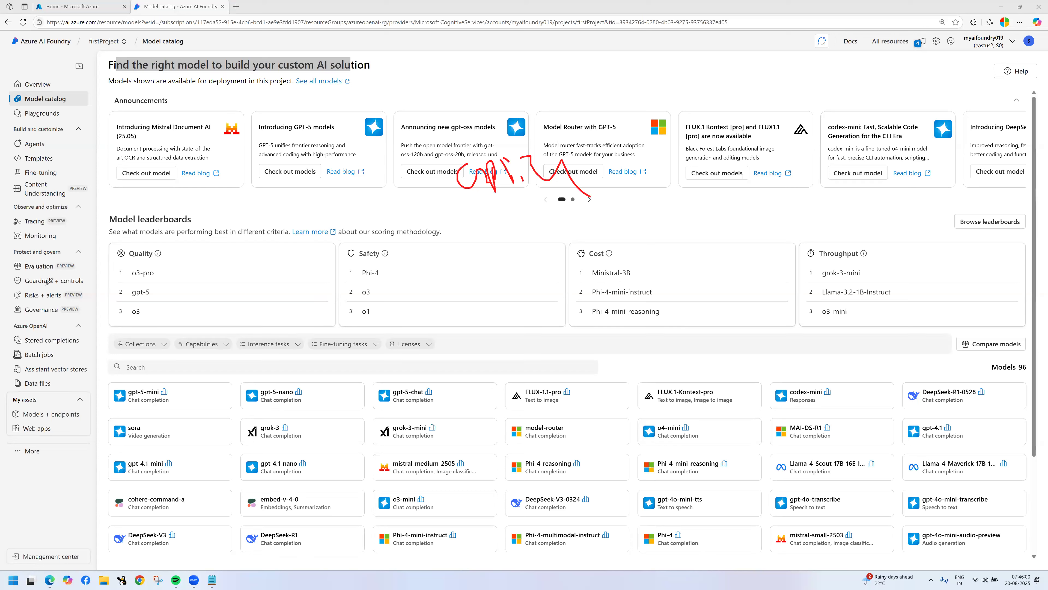
{"action": "left_click", "coordinate": [130, 327]}
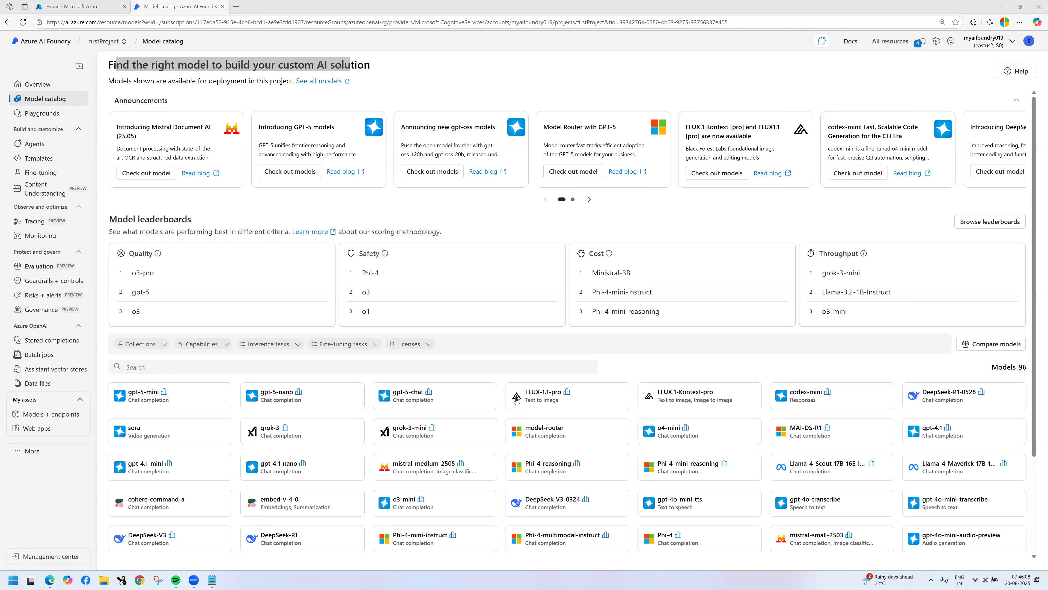
- Find the gpt-4 models on the catalog page and open the gpt-4o chat completion model
{"action": "scroll", "coordinate": [344, 356], "scroll_direction": "down", "scroll_amount": 2}
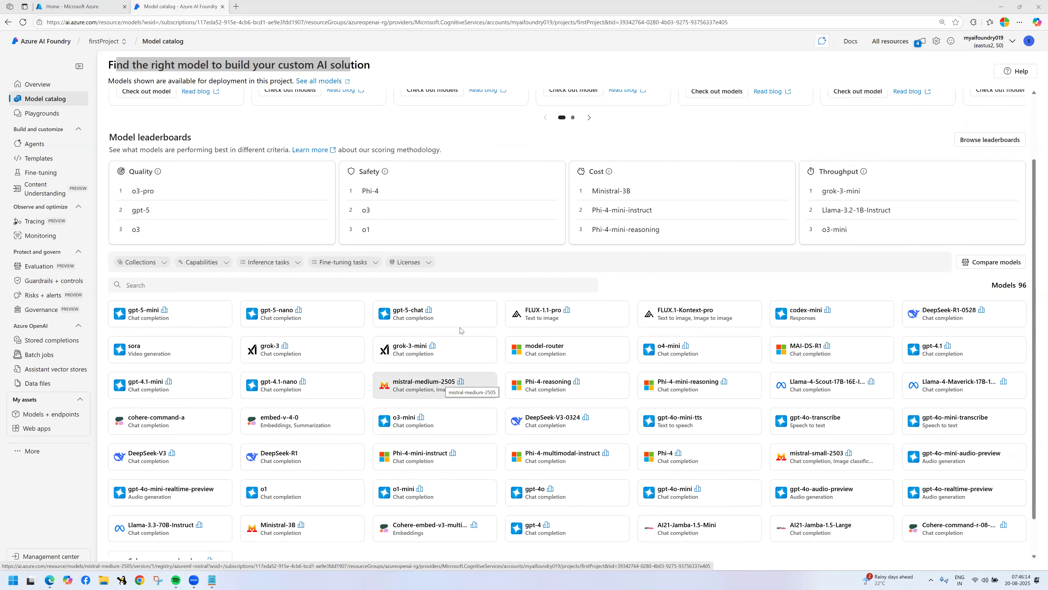
{"action": "left_click", "coordinate": [518, 145]}
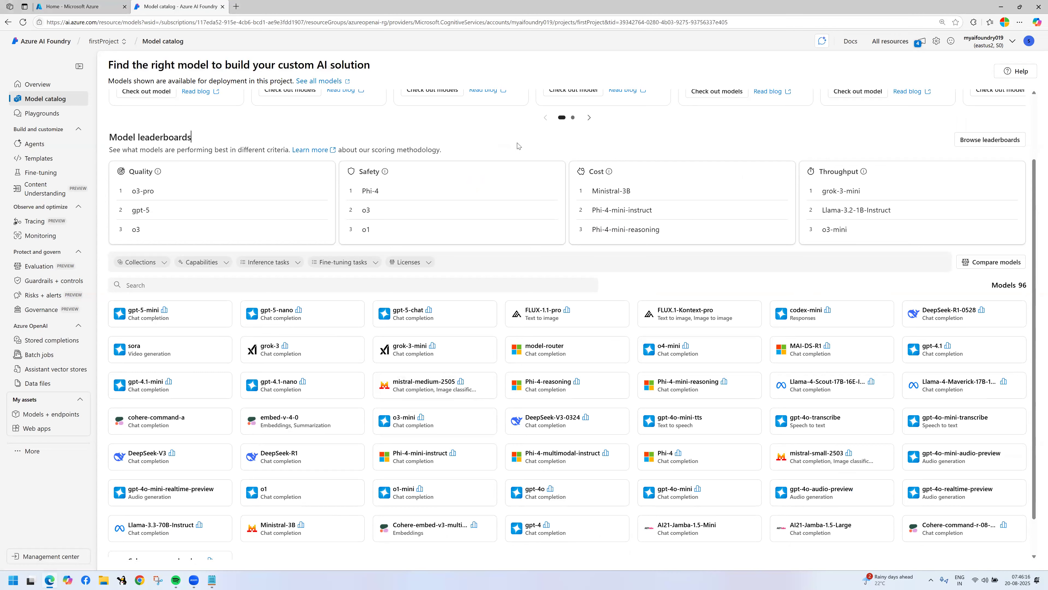
{"action": "key", "text": "ctrl+f"}
{"action": "type", "text": "gpt"}
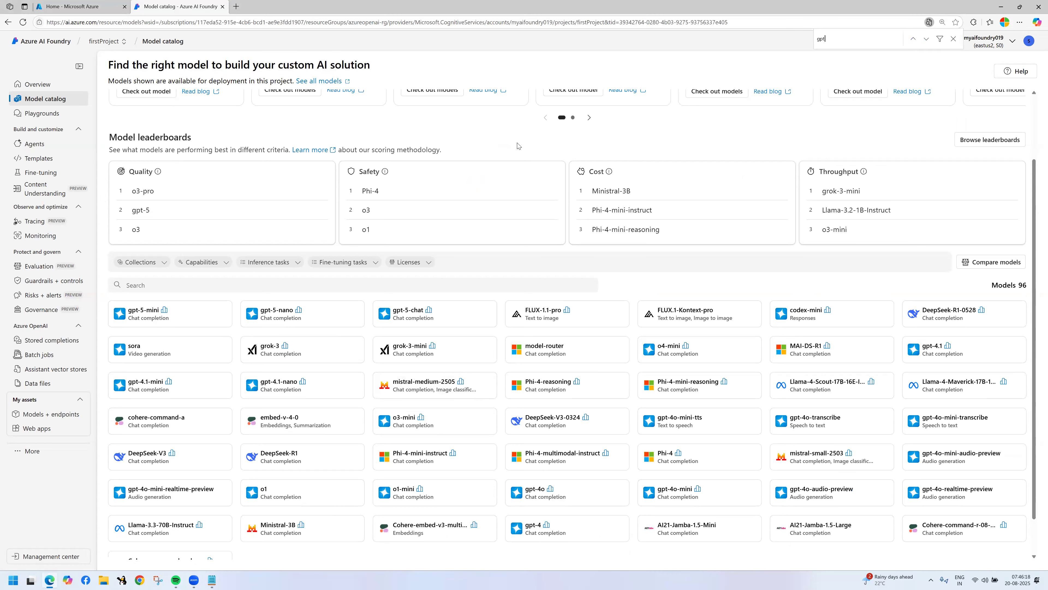
{"action": "type", "text": "-4"}
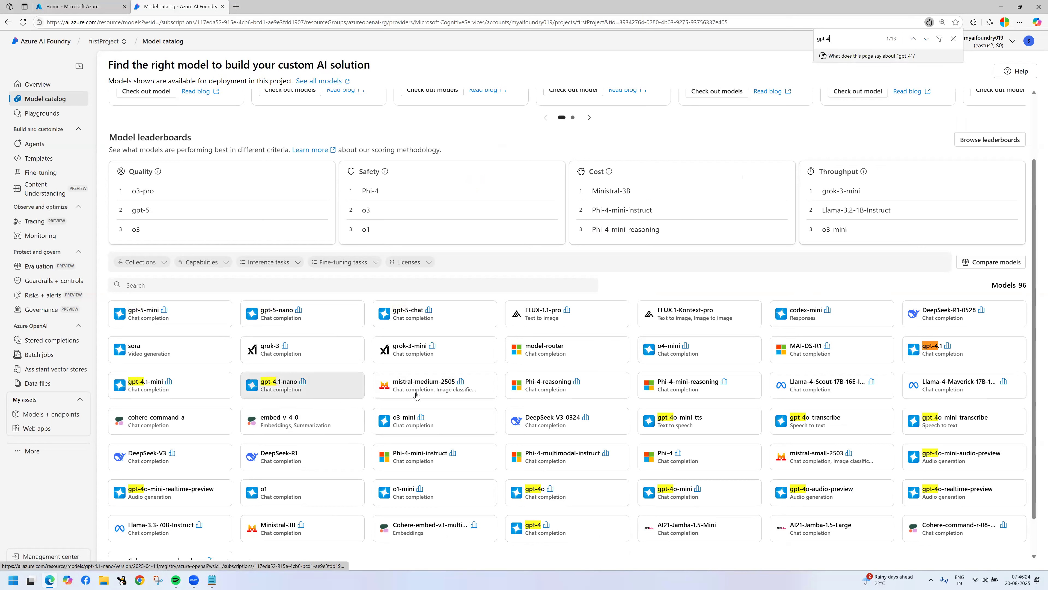
{"action": "scroll", "coordinate": [701, 485], "scroll_direction": "down", "scroll_amount": 1}
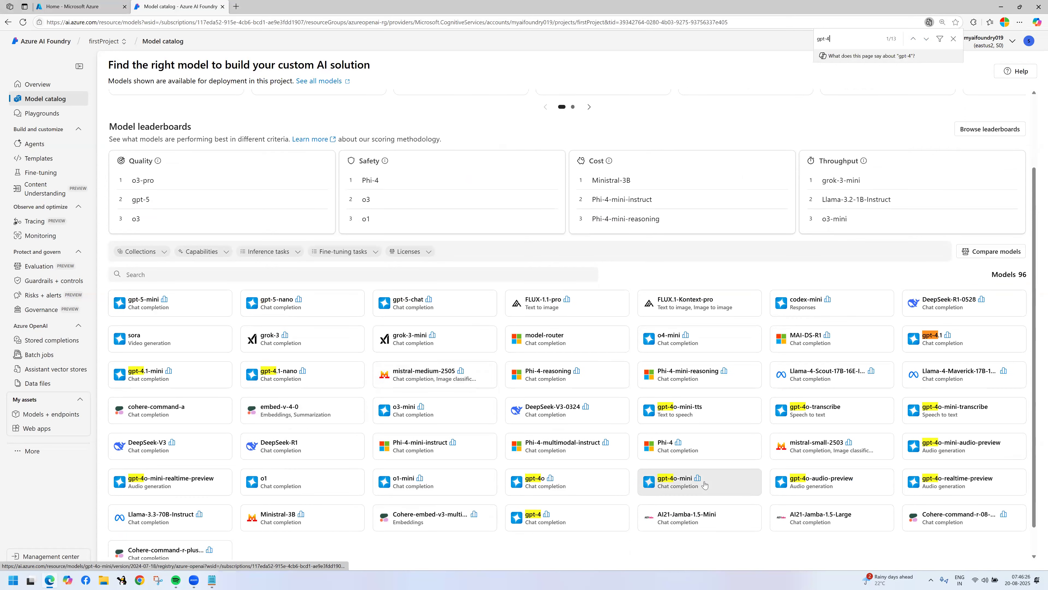
{"action": "scroll", "coordinate": [539, 462], "scroll_direction": "down", "scroll_amount": 1}
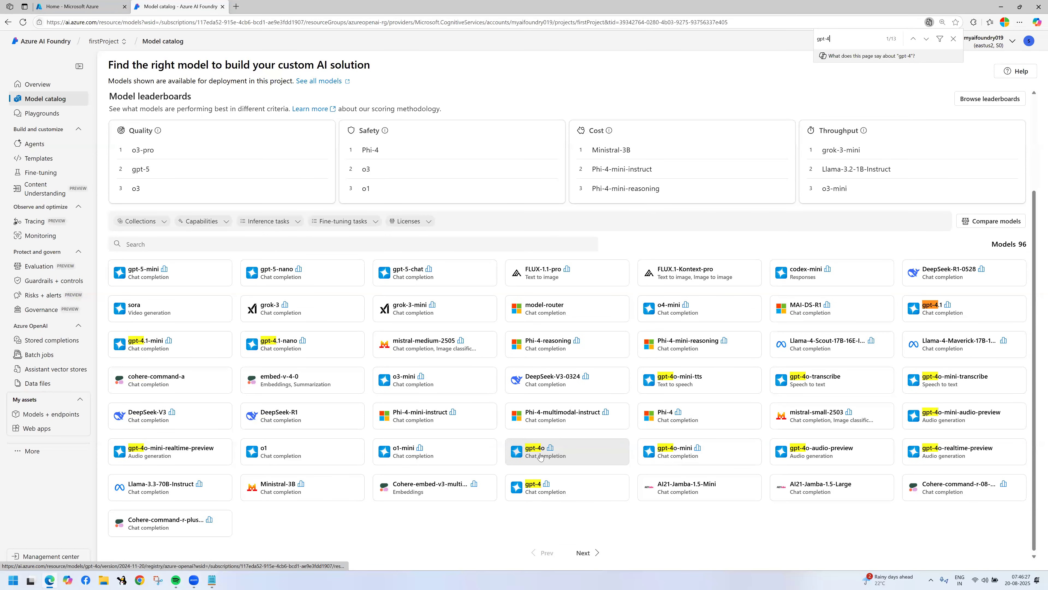
{"action": "left_click", "coordinate": [535, 451]}
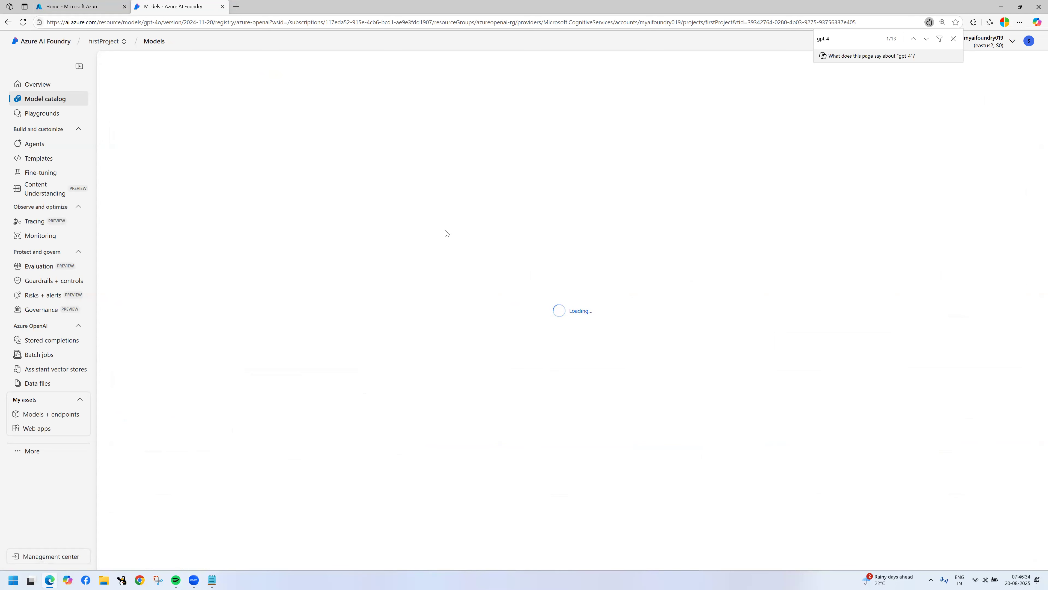
- Open chatgpt.com in a new browser tab and ask "what is the latest news in india give top 10 news"
{"action": "key", "text": "ctrl+t"}
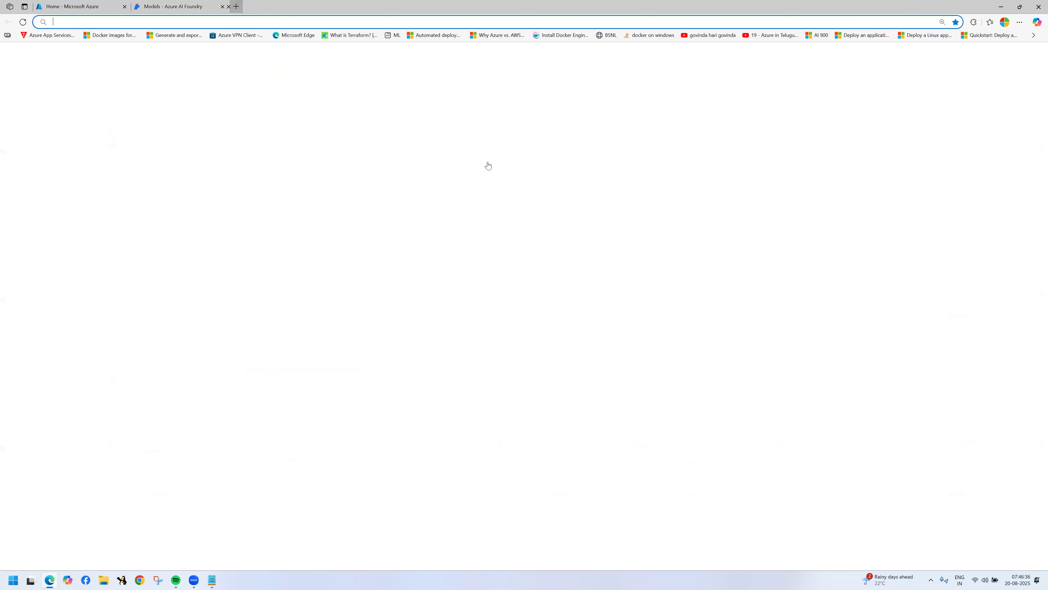
{"action": "type", "text": "chatgpt.com"}
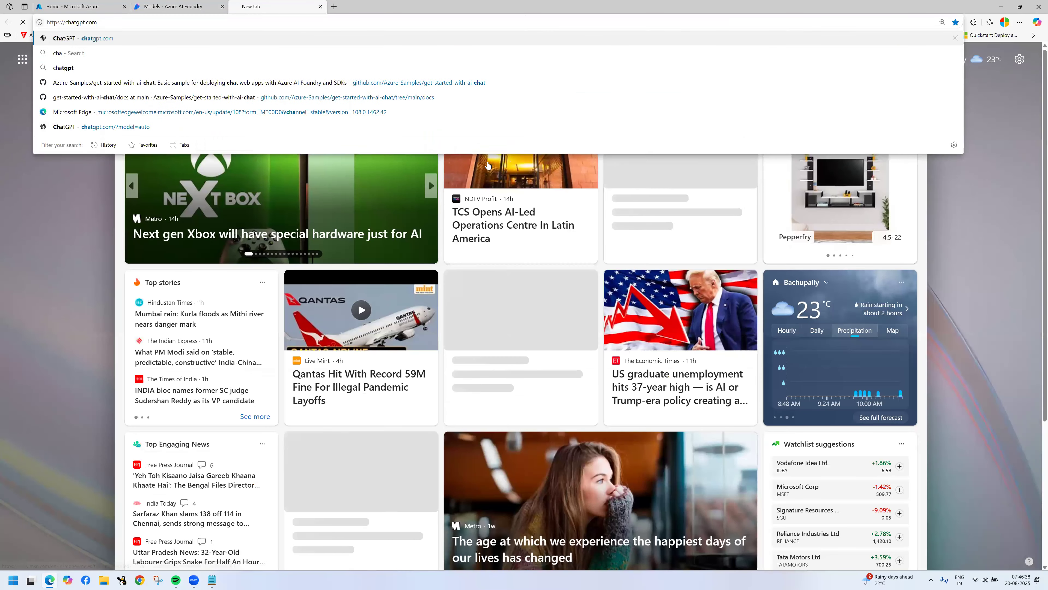
{"action": "key", "text": "Return"}
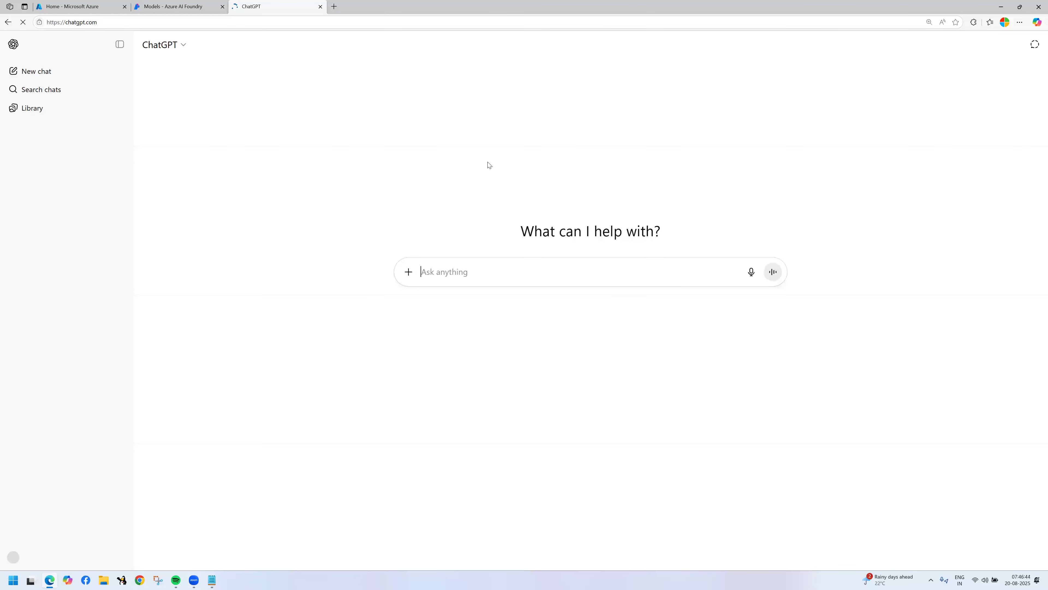
{"action": "type", "text": "what is the latest new in india fo"}
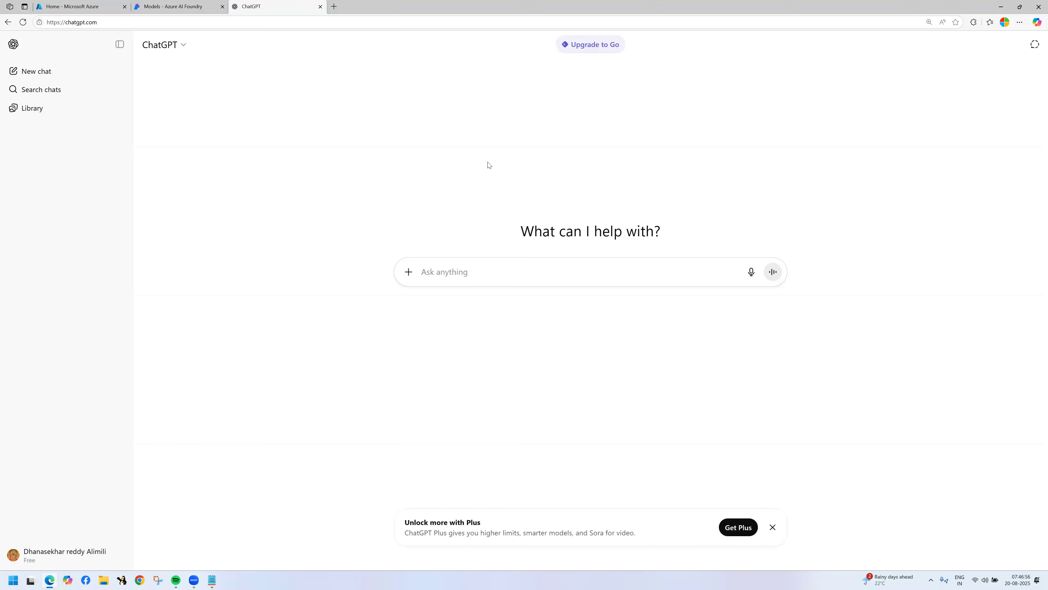
{"action": "type", "text": "what is t"}
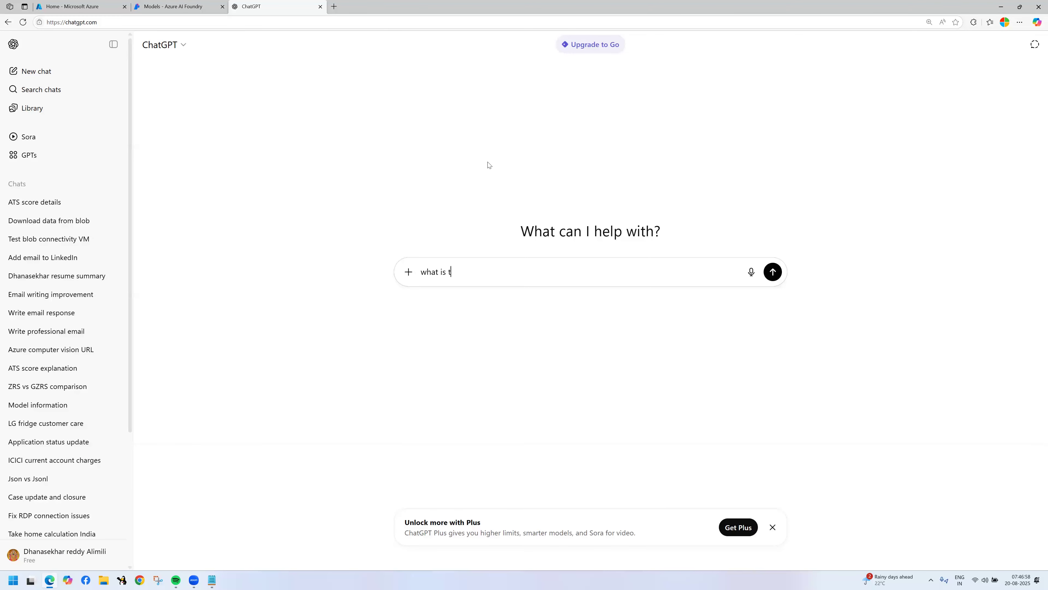
{"action": "type", "text": "he latest new"}
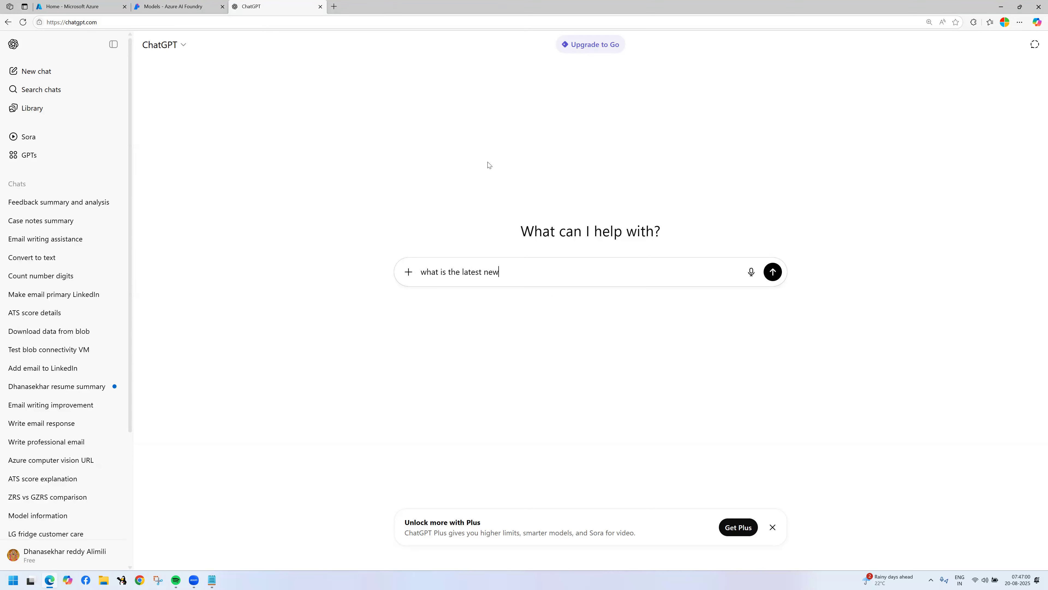
{"action": "type", "text": "s in india give top 10 news"}
{"action": "left_click", "coordinate": [773, 272]}
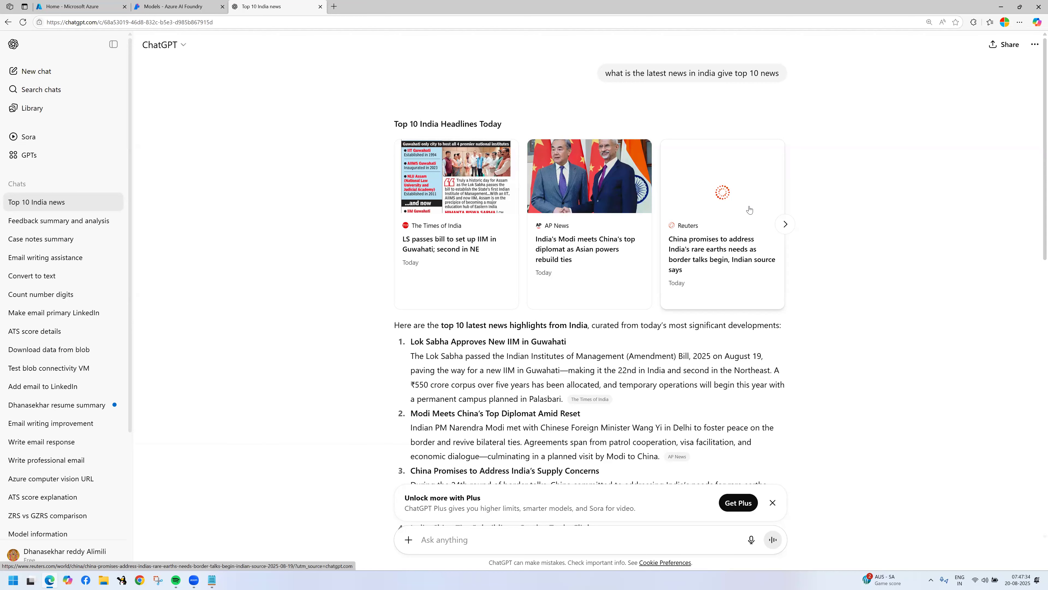
- Examine the news highlights in ChatGPT's answer, especially the item about the new IIM in Guwahati
{"action": "scroll", "coordinate": [428, 326], "scroll_direction": "down", "scroll_amount": 1}
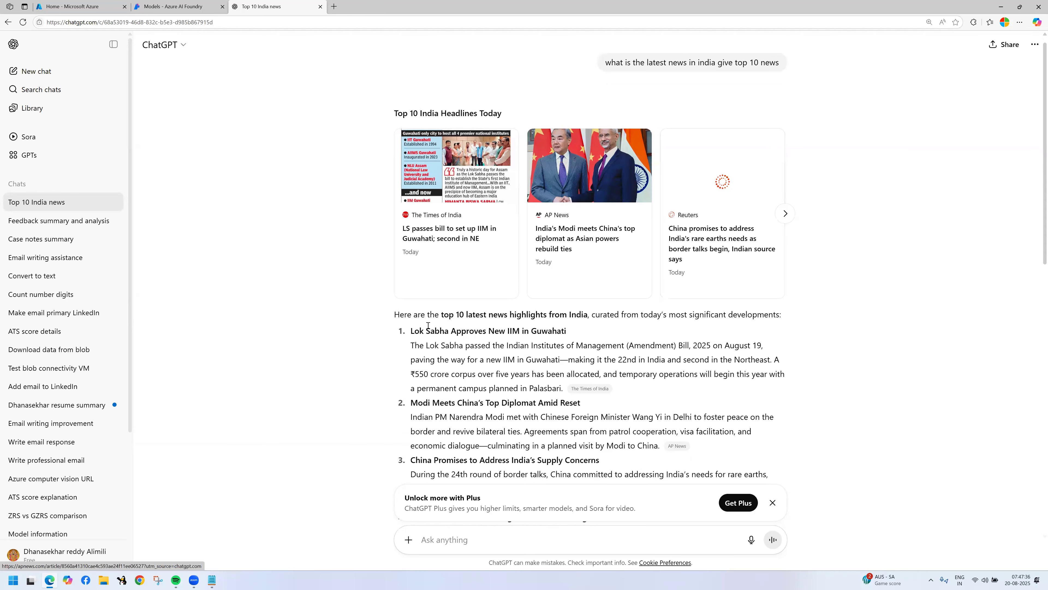
{"action": "scroll", "coordinate": [380, 168], "scroll_direction": "down", "scroll_amount": 3}
{"action": "left_click_drag", "start_coordinate": [384, 165], "coordinate": [297, 341]}
{"action": "left_click", "coordinate": [297, 317]}
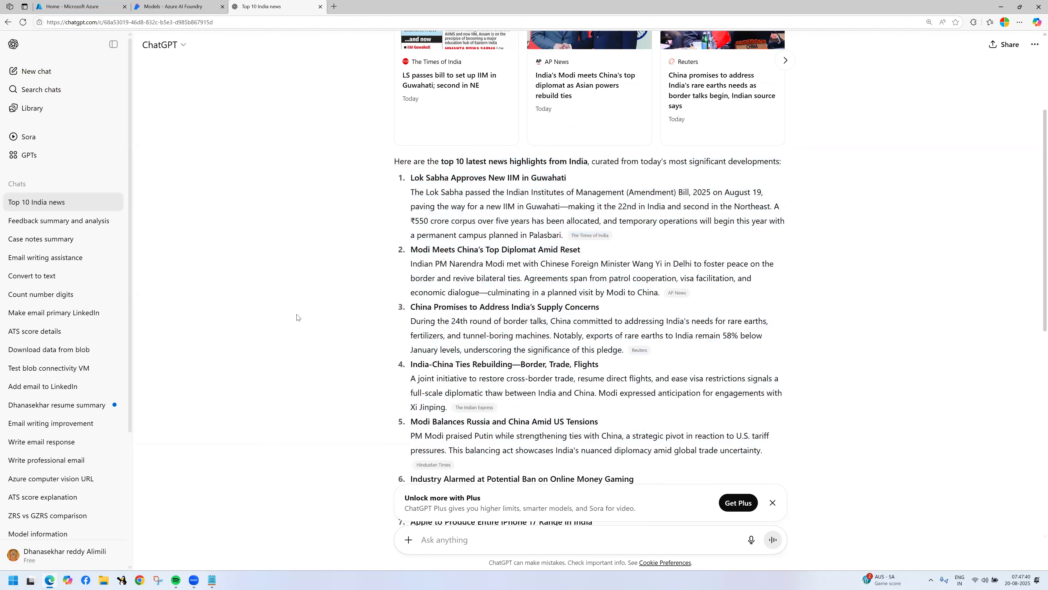
{"action": "left_click_drag", "start_coordinate": [718, 193], "coordinate": [766, 350]}
{"action": "left_click", "coordinate": [386, 366]}
{"action": "scroll", "coordinate": [386, 367], "scroll_direction": "up", "scroll_amount": 1}
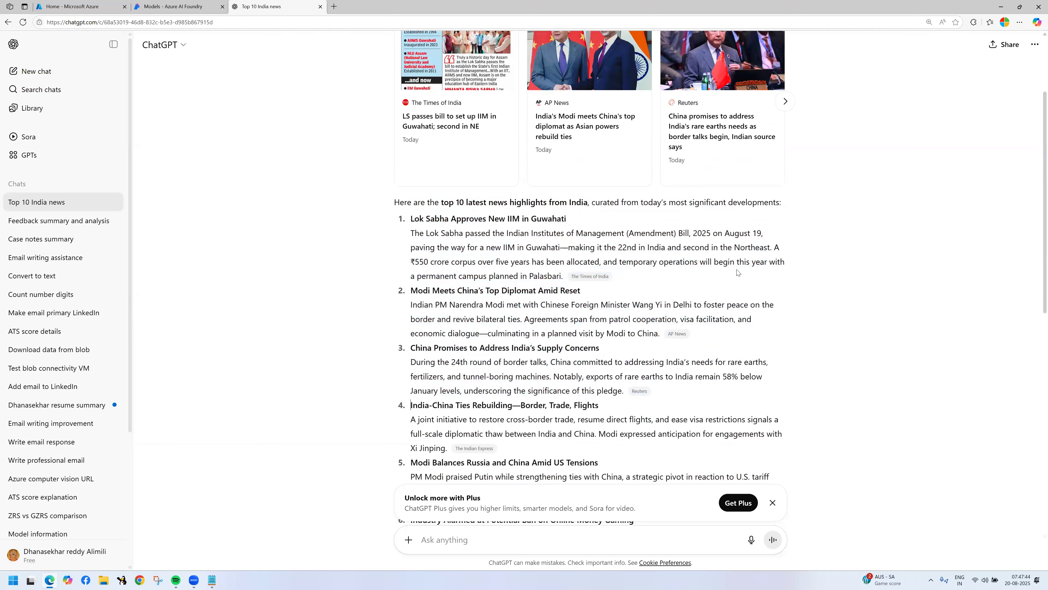
{"action": "left_click_drag", "start_coordinate": [684, 234], "coordinate": [795, 289]}
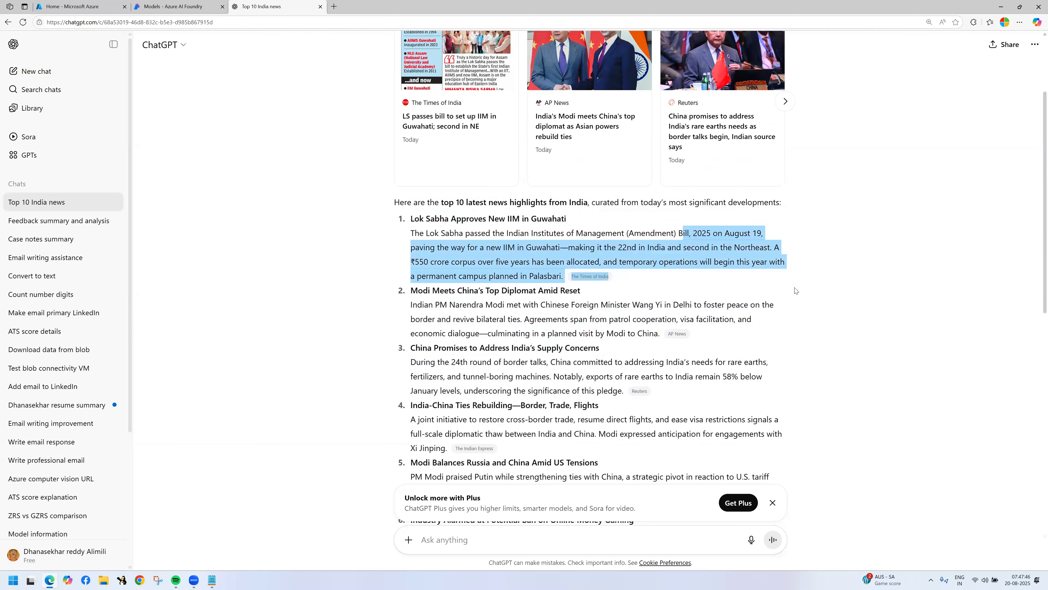
{"action": "left_click", "coordinate": [711, 288]}
{"action": "triple_click", "coordinate": [474, 242]}
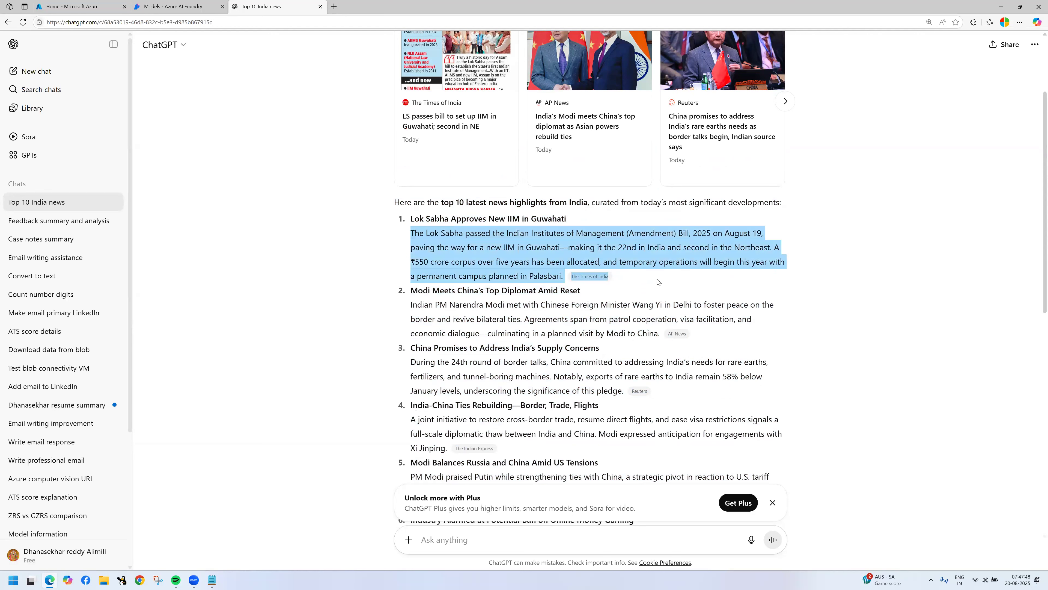
{"action": "left_click", "coordinate": [325, 269]}
{"action": "left_click_drag", "start_coordinate": [402, 235], "coordinate": [571, 228]}
{"action": "left_click", "coordinate": [316, 309]}
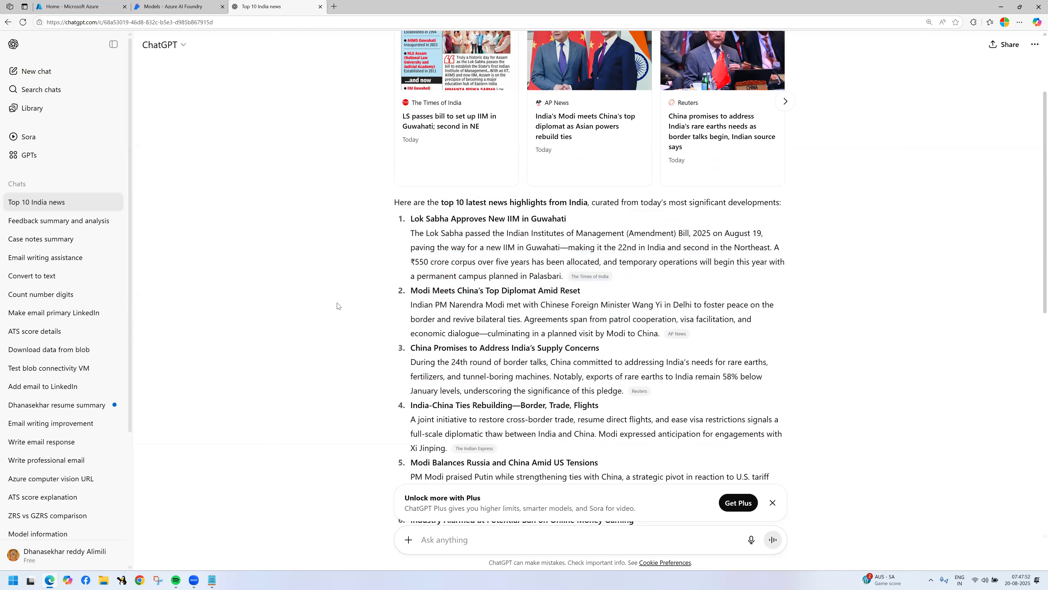
{"action": "scroll", "coordinate": [261, 270], "scroll_direction": "up", "scroll_amount": 3}
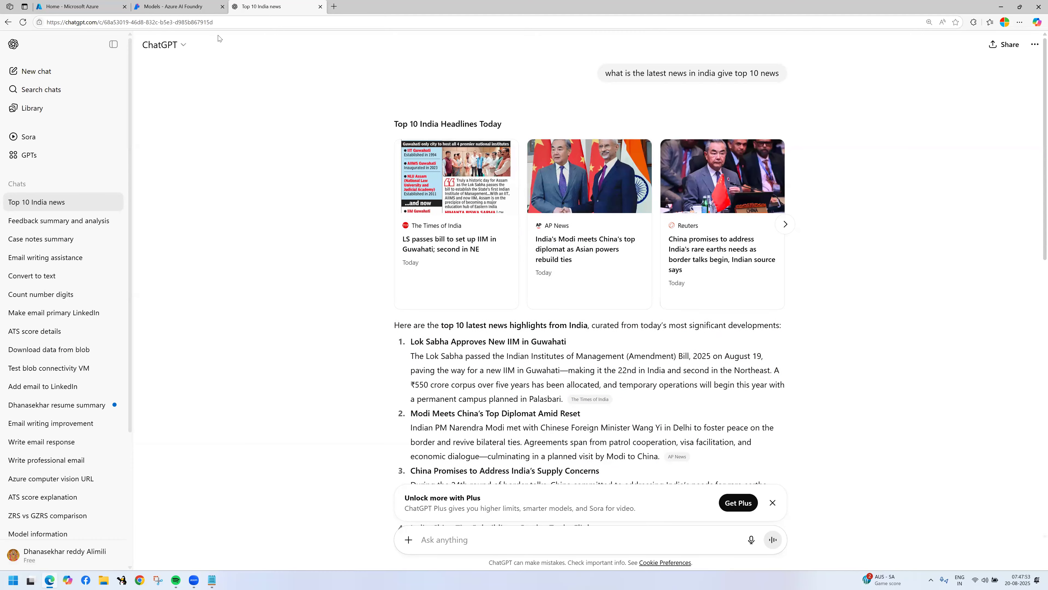
- Switch back to the gpt-4o model page in Azure AI Foundry and examine its name and description
{"action": "left_click", "coordinate": [177, 7]}
{"action": "left_click", "coordinate": [393, 146]}
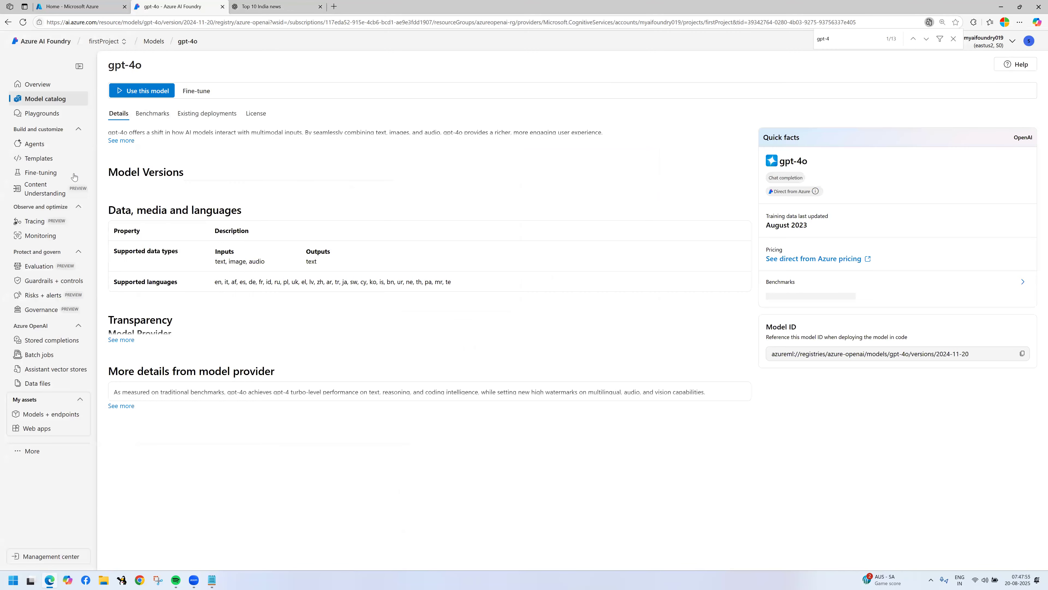
{"action": "key", "text": "ctrl+Tab"}
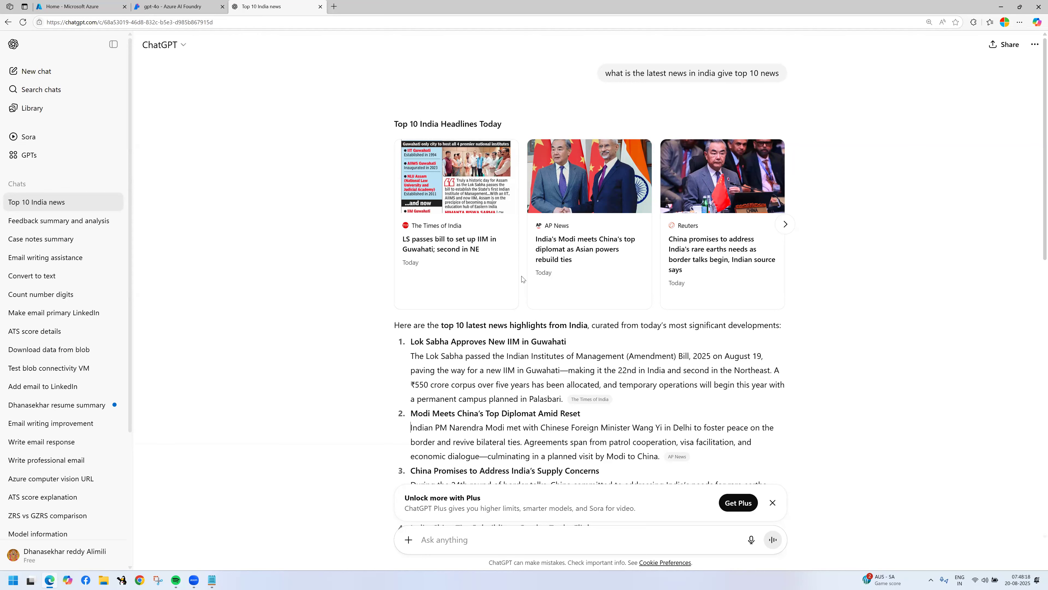
{"action": "key", "text": "ctrl+f"}
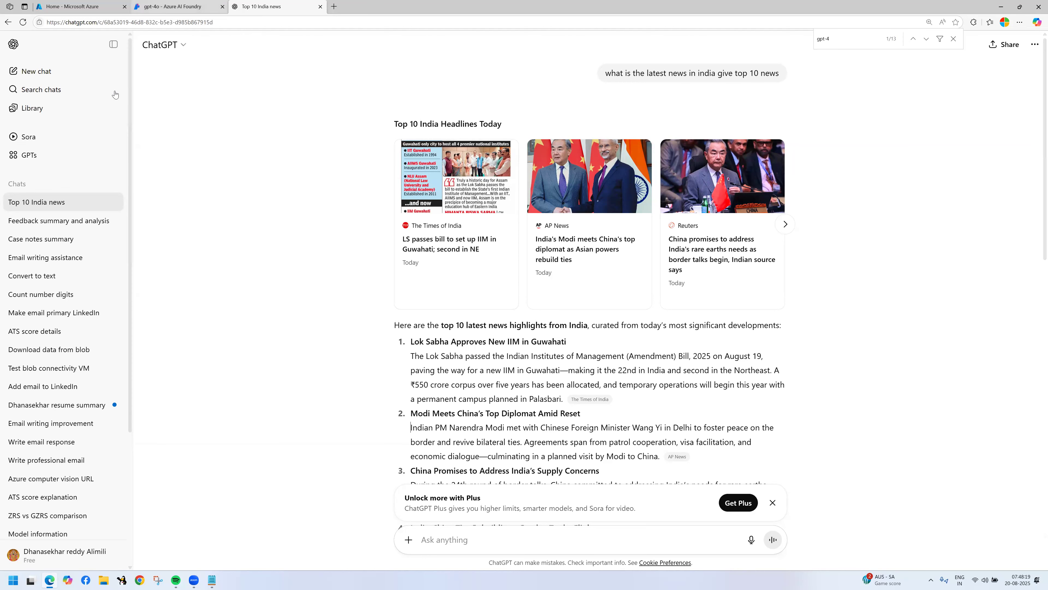
{"action": "key", "text": "ctrl+shift+Tab"}
{"action": "double_click", "coordinate": [142, 66]}
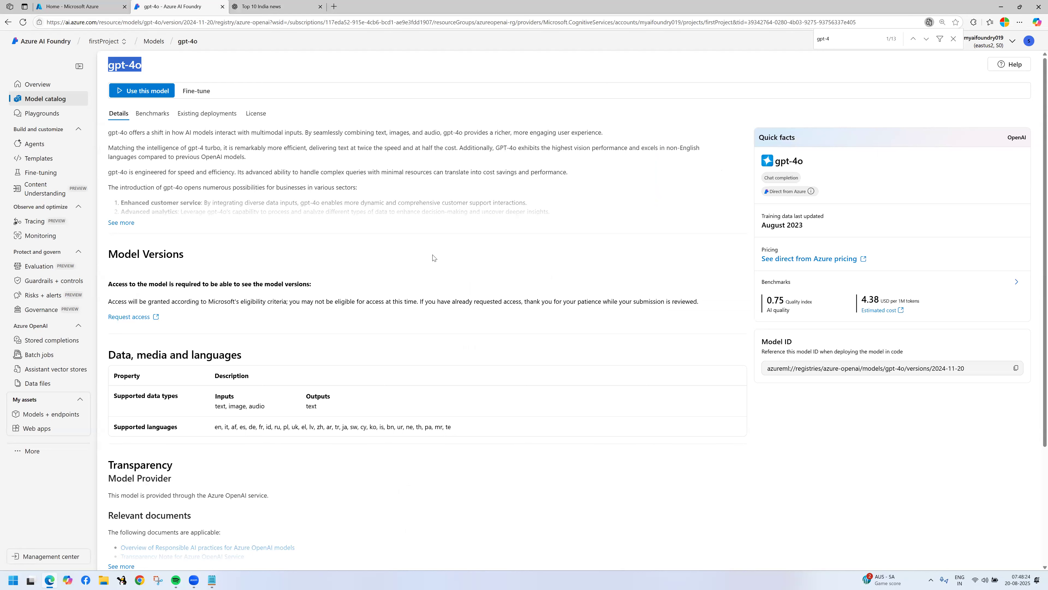
{"action": "double_click", "coordinate": [204, 133]}
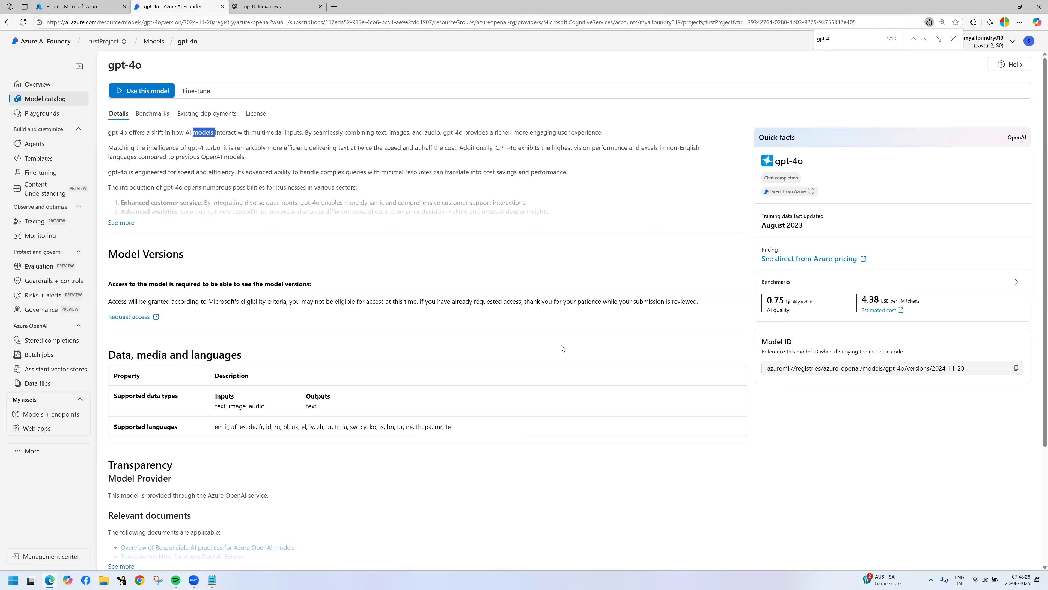
- Start a deployment of the gpt-4o model and examine its quick facts on training data, pricing, benchmarks and model ID
{"action": "left_click", "coordinate": [158, 93]}
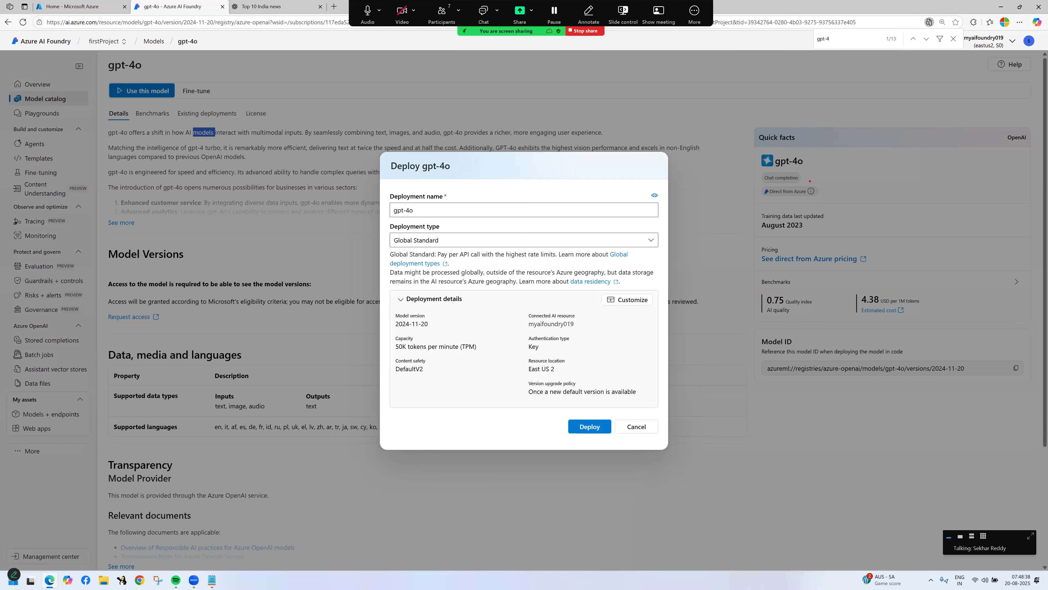
{"action": "left_click_drag", "start_coordinate": [749, 122], "coordinate": [929, 379]}
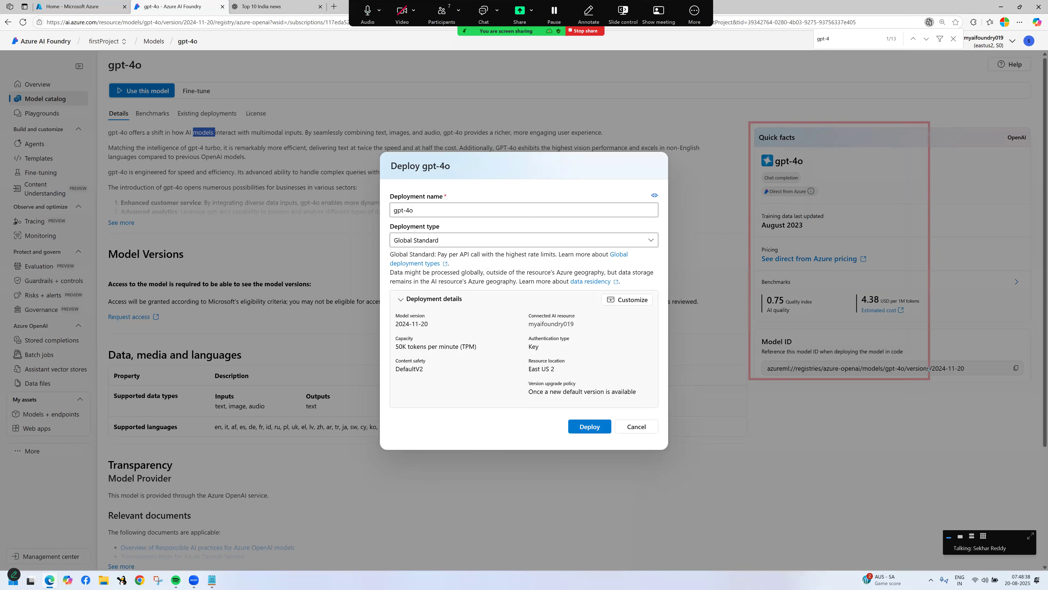
{"action": "mouse_move", "coordinate": [756, 212]}
{"action": "left_mouse_down"}
{"action": "mouse_move", "coordinate": [810, 240]}
{"action": "mouse_move", "coordinate": [837, 240]}
{"action": "left_mouse_up"}
{"action": "mouse_move", "coordinate": [764, 244]}
{"action": "left_mouse_down"}
{"action": "mouse_move", "coordinate": [824, 329]}
{"action": "mouse_move", "coordinate": [914, 331]}
{"action": "mouse_move", "coordinate": [918, 375]}
{"action": "left_mouse_up"}
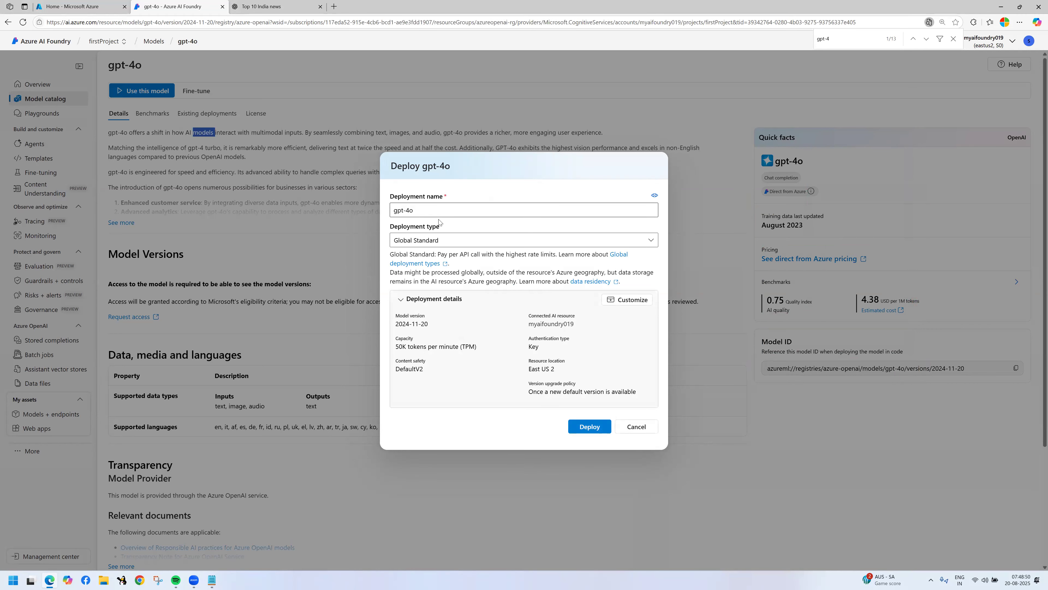
- Review the deployment type options and deployment details, and deploy gpt-4o as Global Standard
{"action": "left_click", "coordinate": [650, 240]}
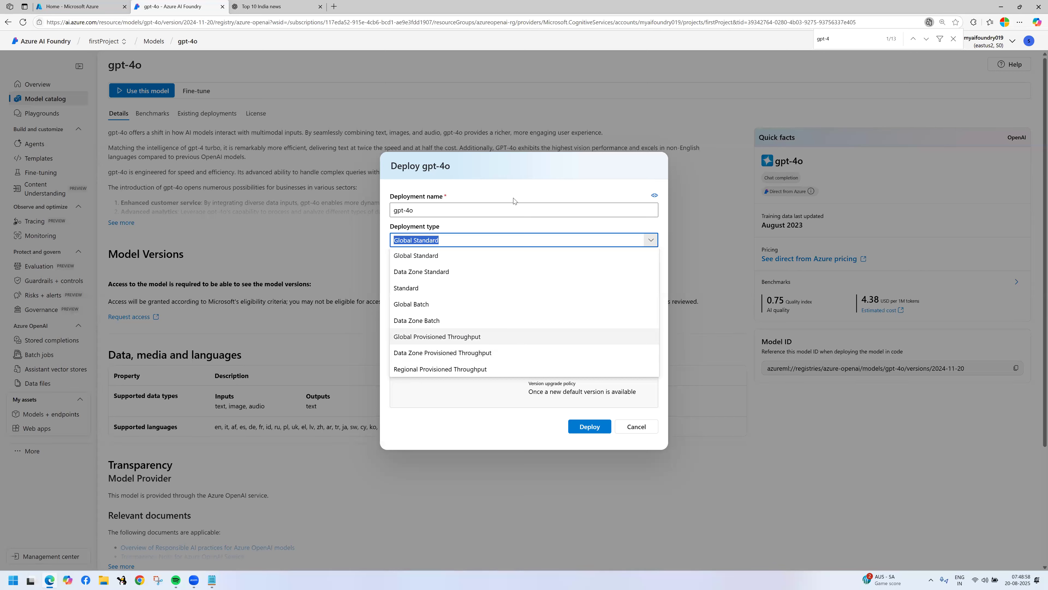
{"action": "left_click", "coordinate": [515, 164]}
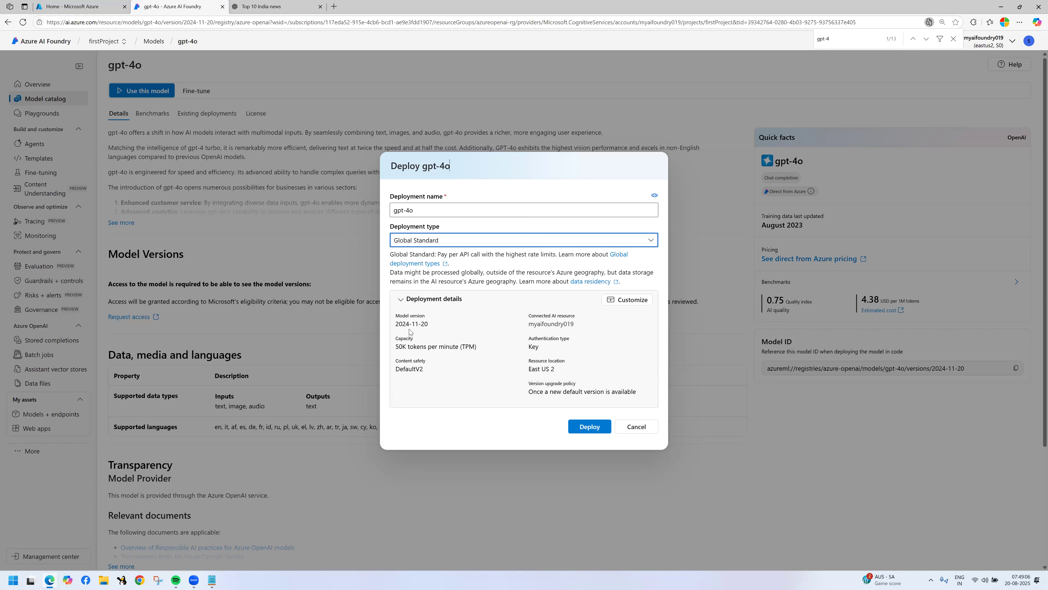
{"action": "mouse_move", "coordinate": [393, 314]}
{"action": "left_mouse_down"}
{"action": "mouse_move", "coordinate": [437, 331]}
{"action": "mouse_move", "coordinate": [449, 356]}
{"action": "mouse_move", "coordinate": [473, 356]}
{"action": "left_mouse_up"}
{"action": "left_click_drag", "start_coordinate": [385, 357], "coordinate": [440, 371]}
{"action": "left_click_drag", "start_coordinate": [504, 302], "coordinate": [586, 330]}
{"action": "mouse_move", "coordinate": [521, 330]}
{"action": "left_mouse_down"}
{"action": "mouse_move", "coordinate": [571, 357]}
{"action": "mouse_move", "coordinate": [529, 359]}
{"action": "mouse_move", "coordinate": [576, 375]}
{"action": "mouse_move", "coordinate": [597, 401]}
{"action": "mouse_move", "coordinate": [628, 400]}
{"action": "left_mouse_up"}
{"action": "left_click", "coordinate": [589, 430]}
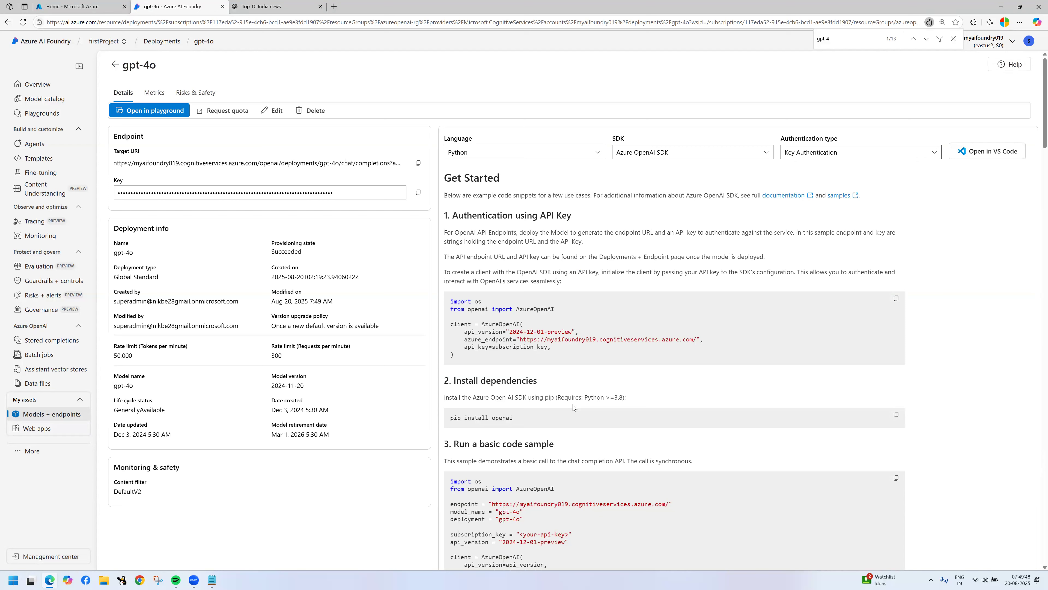
- Examine the language, SDK and authentication type settings for the gpt-4o deployment's sample code
{"action": "left_click_drag", "start_coordinate": [433, 131], "coordinate": [517, 166]}
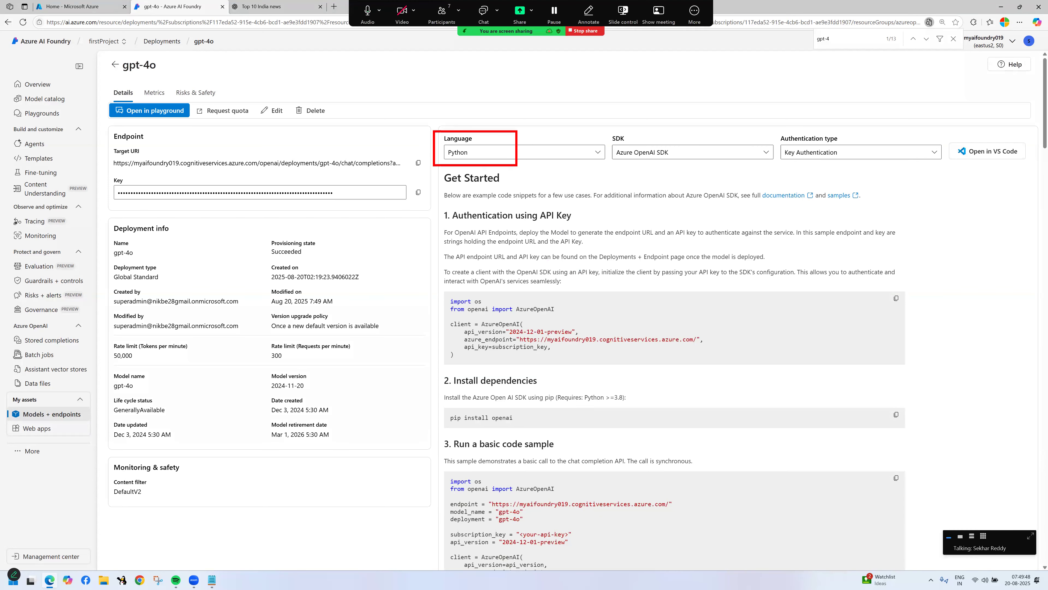
{"action": "left_click_drag", "start_coordinate": [582, 134], "coordinate": [720, 184]}
{"action": "left_click_drag", "start_coordinate": [767, 132], "coordinate": [929, 186]}
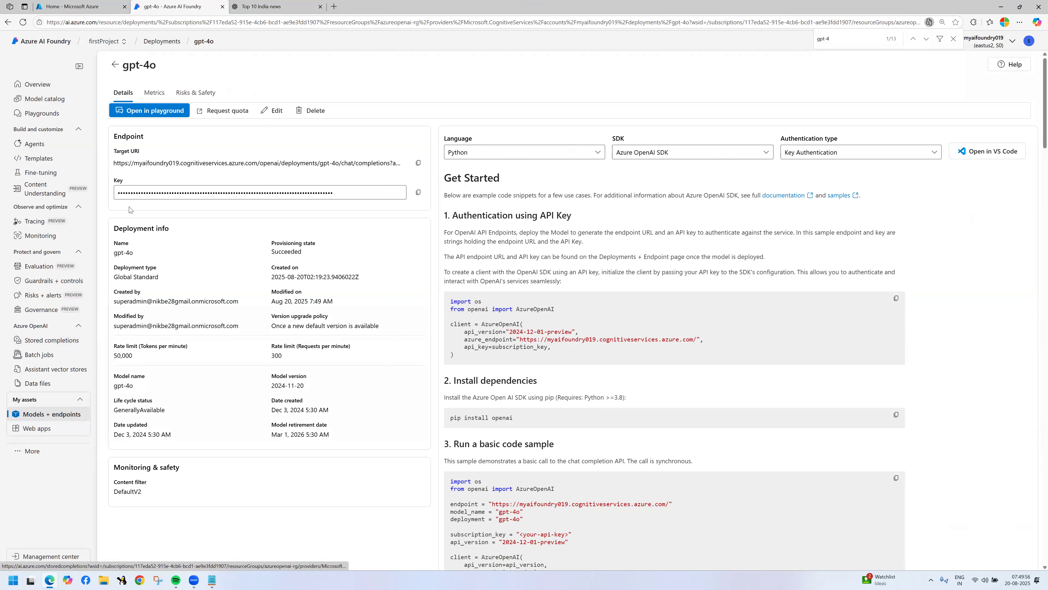
- Open the gpt-4o deployment in the chat playground and ask "what is the tem today in hyderabad"
{"action": "left_click", "coordinate": [150, 110]}
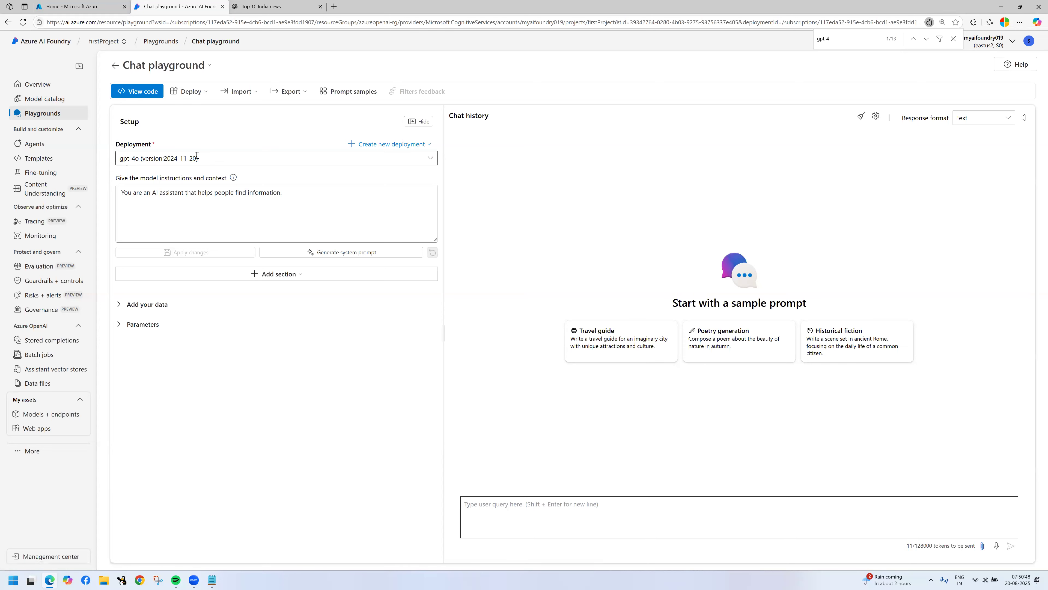
{"action": "left_click", "coordinate": [534, 516]}
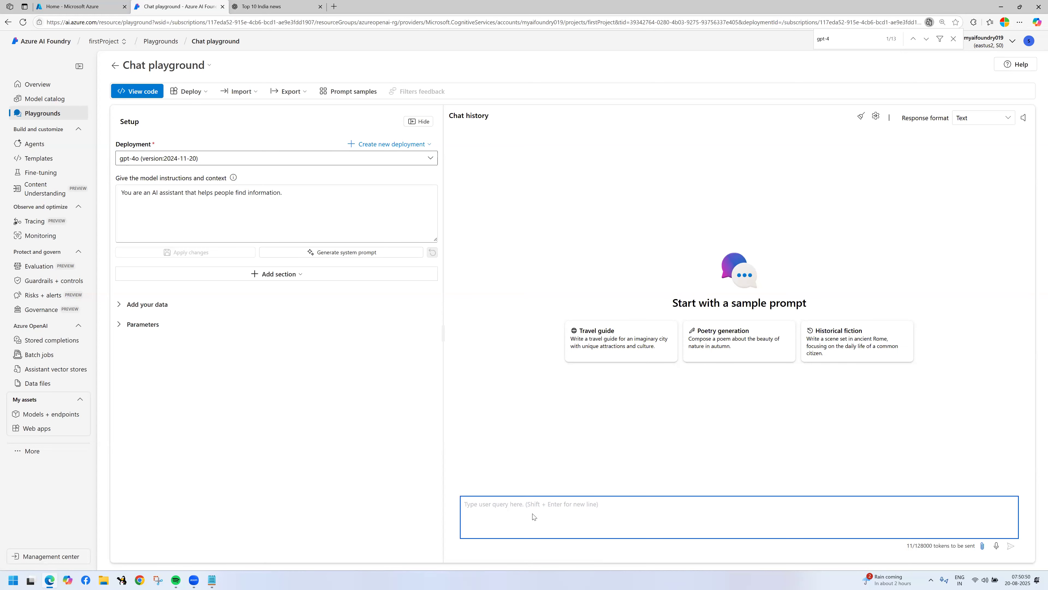
{"action": "type", "text": "what is the tem to "}
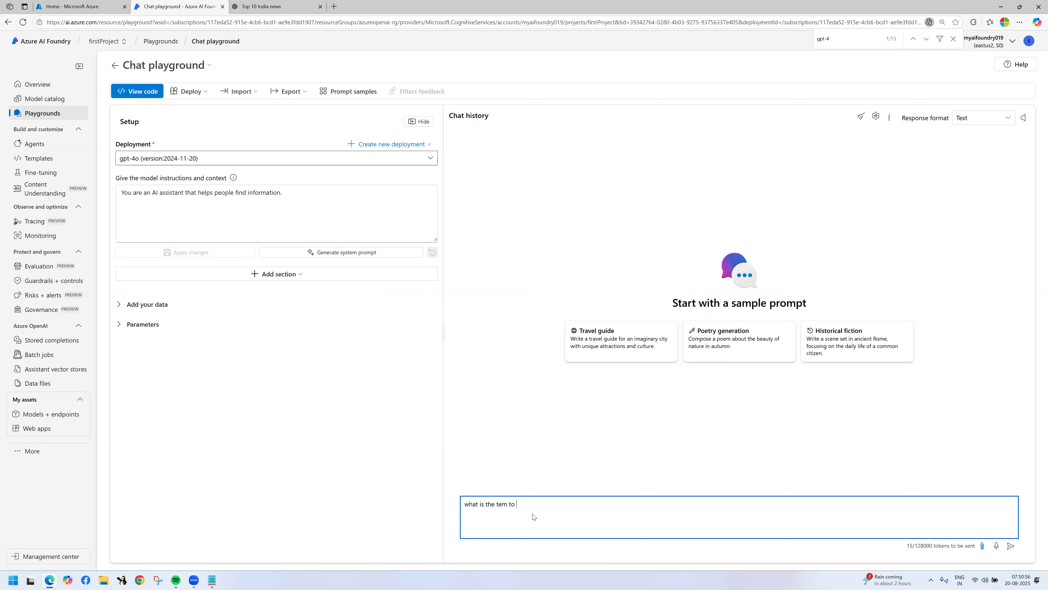
{"action": "type", "text": "day in hyderabad"}
{"action": "key", "text": "Return"}
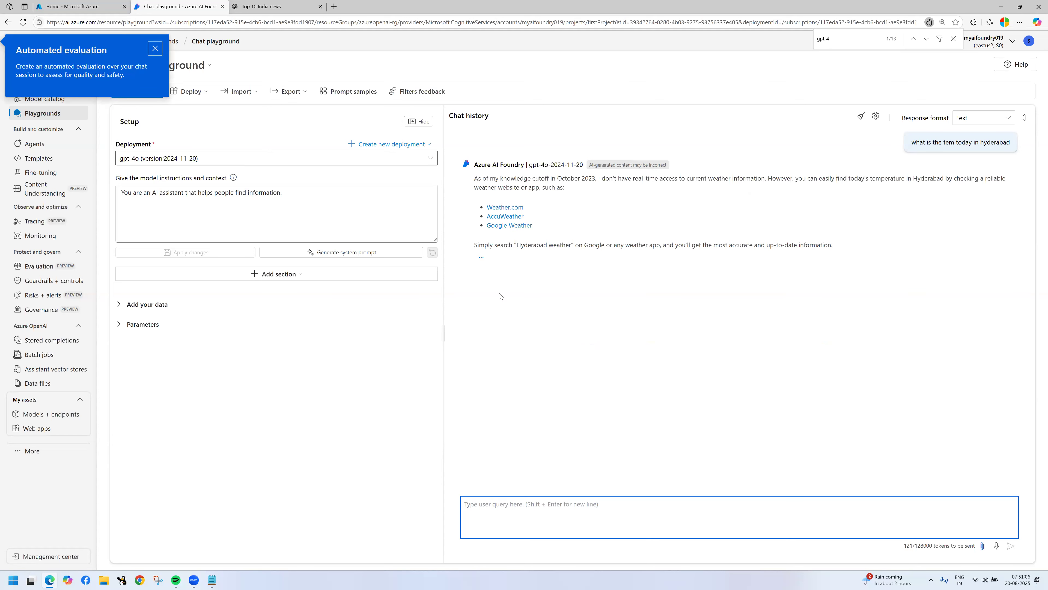
- Ask the model "what is Azure AI" and read the opening definition in its answer
{"action": "left_click", "coordinate": [540, 508]}
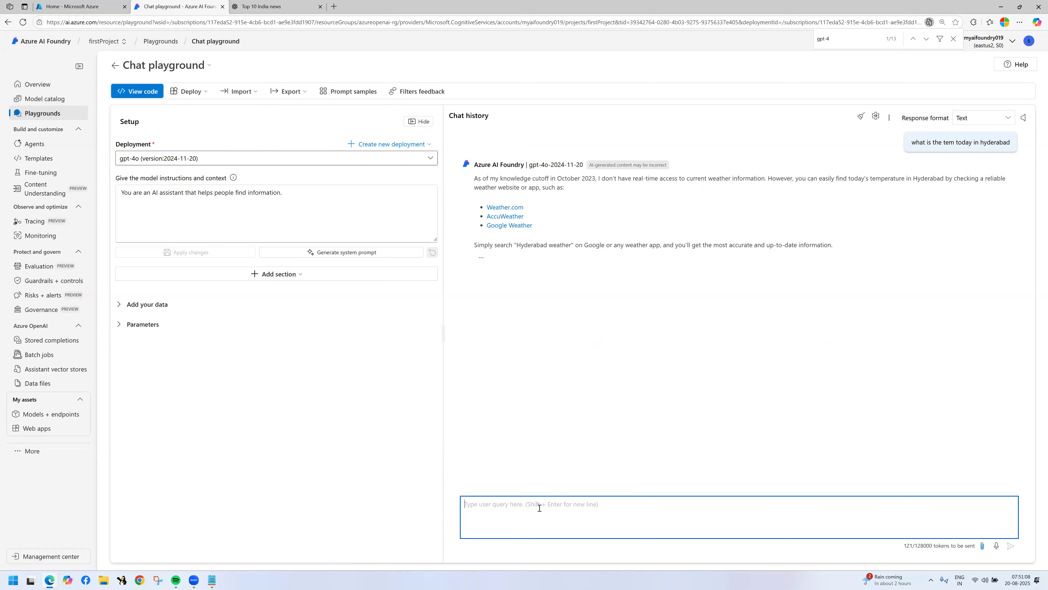
{"action": "type", "text": "what is Azure AI"}
{"action": "key", "text": "Return"}
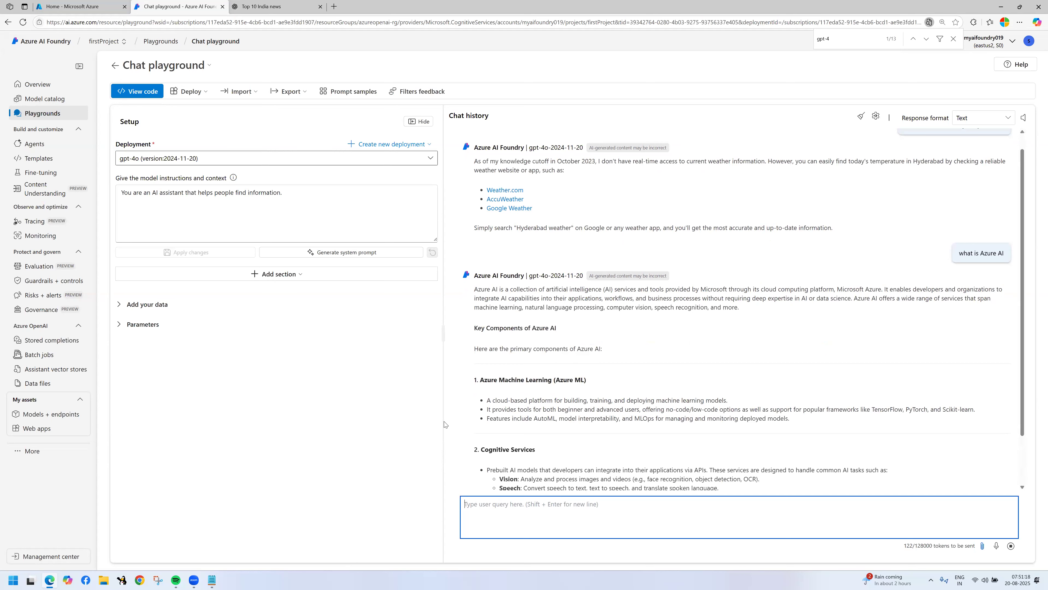
{"action": "left_click_drag", "start_coordinate": [479, 248], "coordinate": [635, 248]}
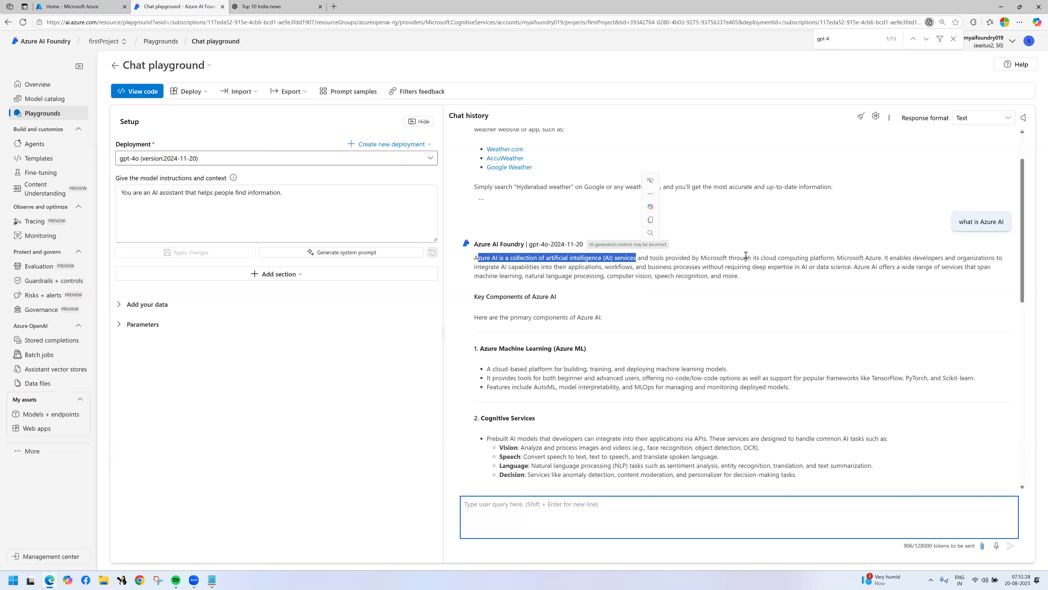
{"action": "left_click_drag", "start_coordinate": [666, 257], "coordinate": [750, 256]}
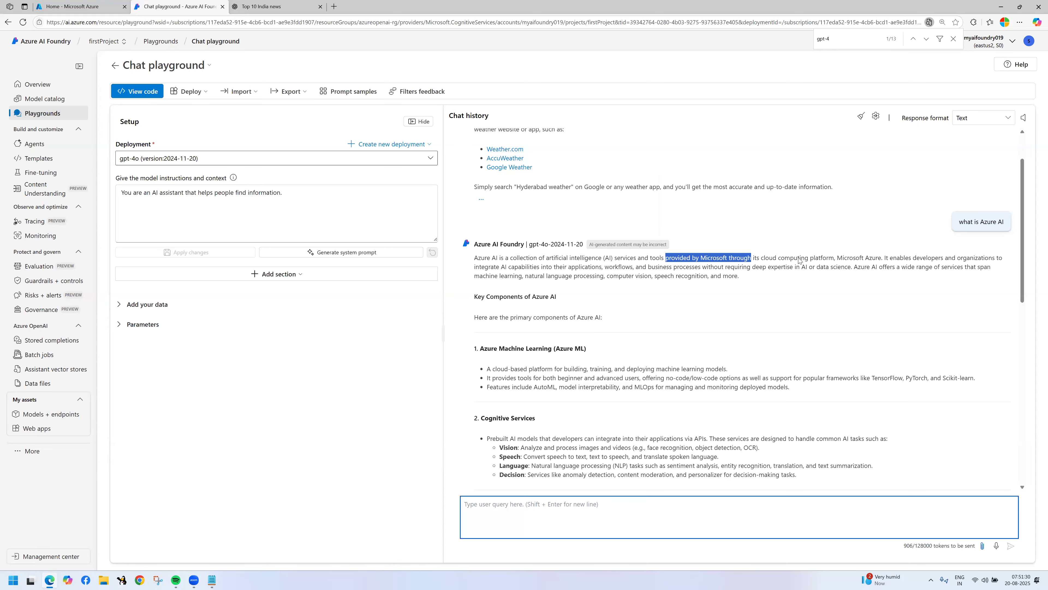
- Read the opening paragraph of the Azure AI answer, covering its cloud platform, integration into applications, required expertise and range of services
{"action": "left_click_drag", "start_coordinate": [755, 260], "coordinate": [822, 258]}
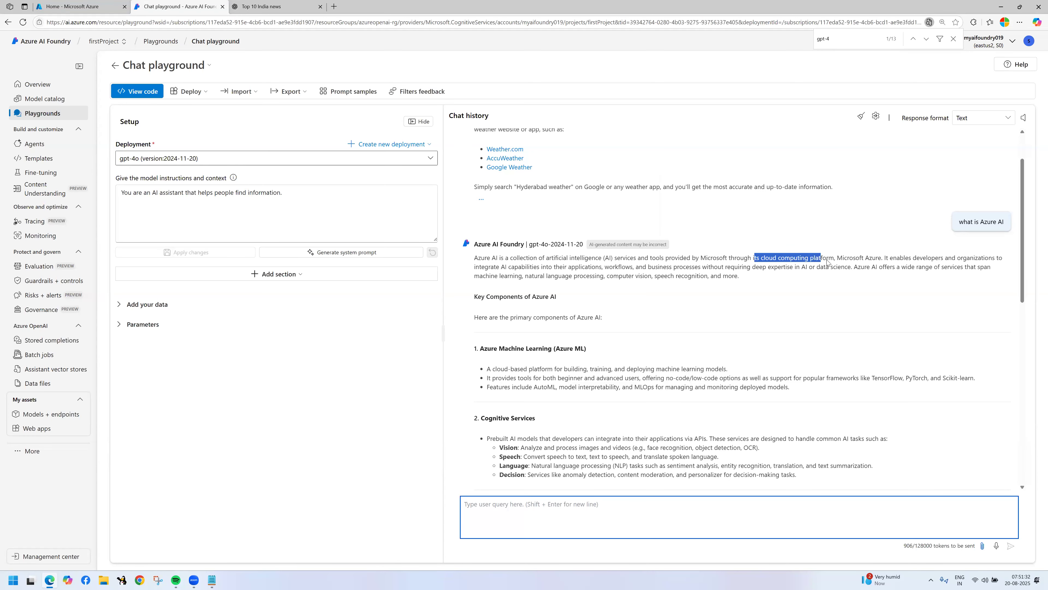
{"action": "left_click", "coordinate": [912, 256]}
{"action": "left_click_drag", "start_coordinate": [897, 258], "coordinate": [995, 258]}
{"action": "left_click_drag", "start_coordinate": [482, 266], "coordinate": [601, 267]}
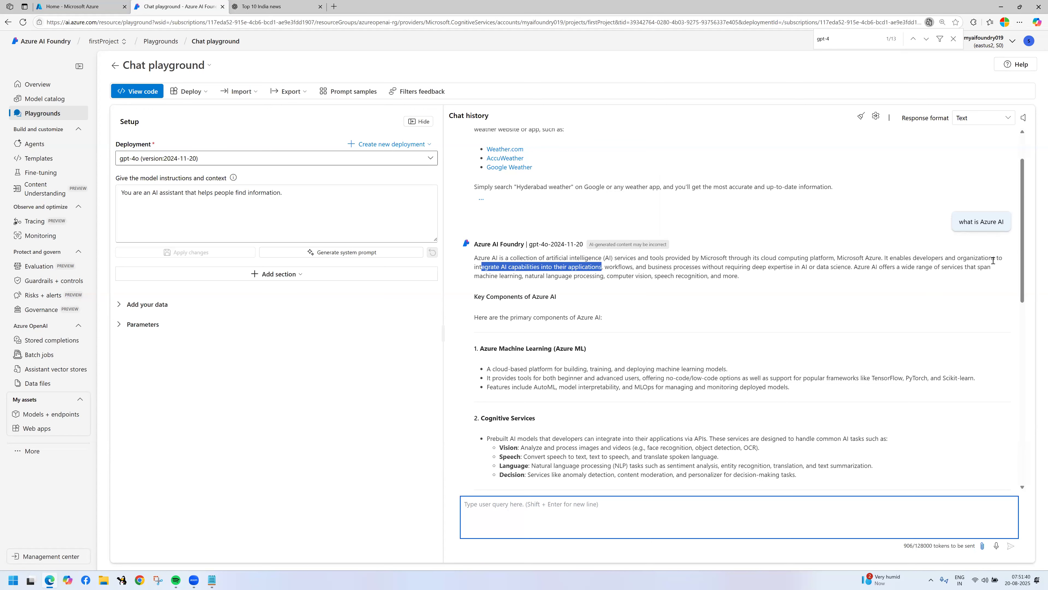
{"action": "double_click", "coordinate": [519, 266]}
{"action": "left_click_drag", "start_coordinate": [548, 266], "coordinate": [595, 267]}
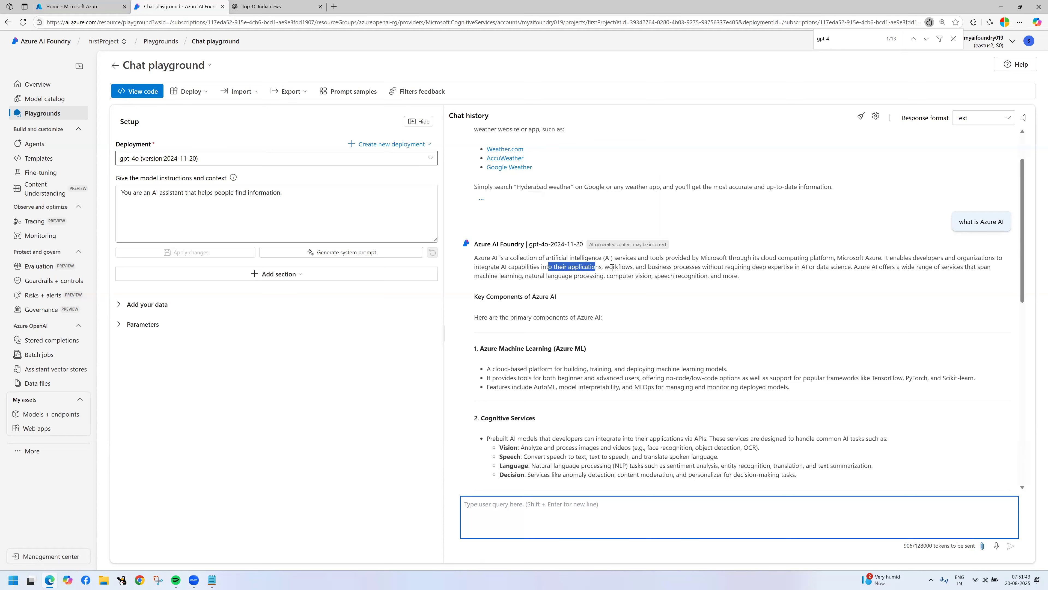
{"action": "left_click", "coordinate": [684, 317]}
{"action": "left_click_drag", "start_coordinate": [724, 266], "coordinate": [845, 268]}
{"action": "left_click_drag", "start_coordinate": [827, 334], "coordinate": [828, 300]}
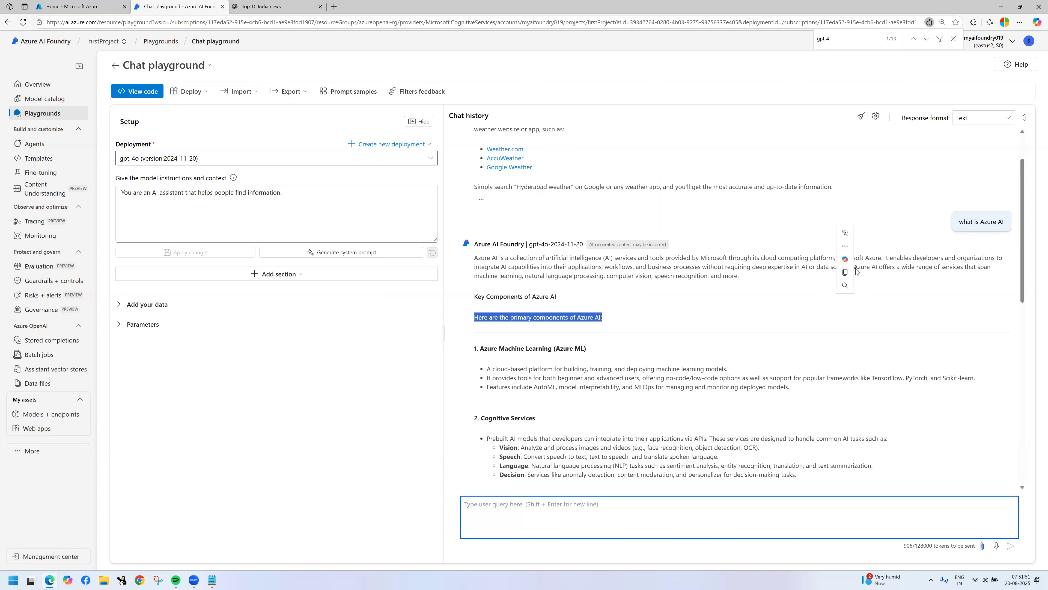
{"action": "left_click", "coordinate": [969, 330]}
{"action": "left_click_drag", "start_coordinate": [861, 266], "coordinate": [908, 308]}
{"action": "left_click", "coordinate": [908, 308]}
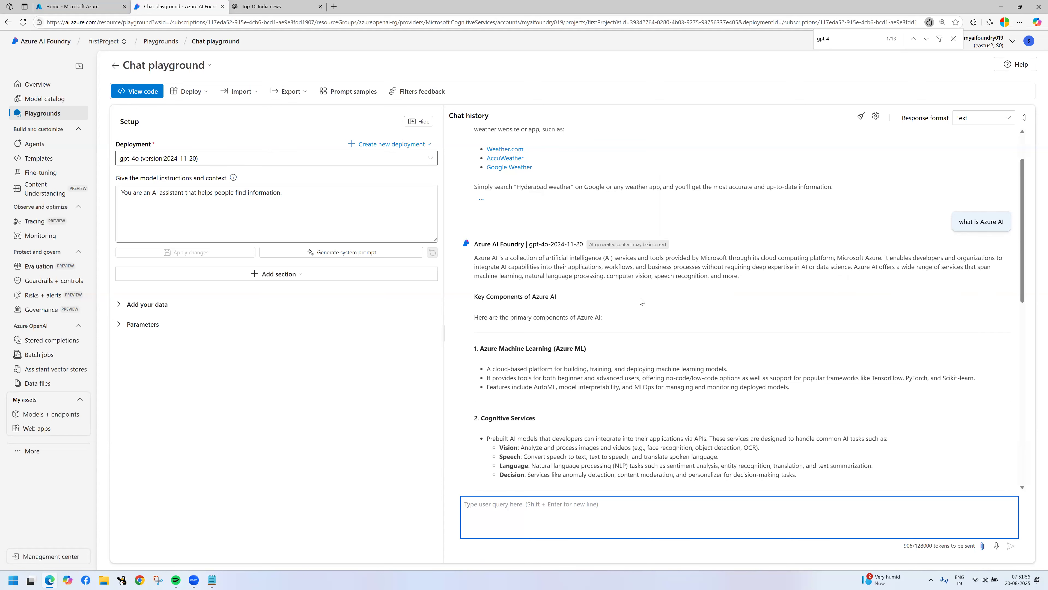
{"action": "left_click_drag", "start_coordinate": [476, 275], "coordinate": [763, 278]}
{"action": "left_click", "coordinate": [630, 293]}
{"action": "left_click_drag", "start_coordinate": [649, 273], "coordinate": [595, 289]}
{"action": "left_click", "coordinate": [595, 289]}
{"action": "left_click_drag", "start_coordinate": [490, 248], "coordinate": [666, 297]}
{"action": "left_click", "coordinate": [666, 297]}
- Ask the model "what is aws", followed by "what is gcp"
{"action": "type", "text": "what is aws"}
{"action": "key", "text": "Return"}
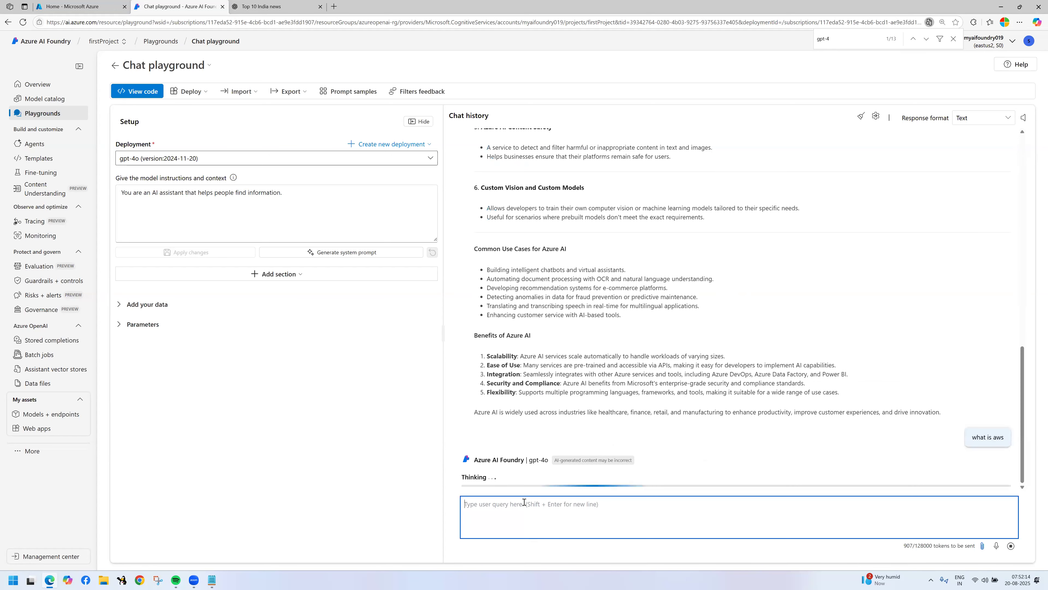
{"action": "type", "text": "what"}
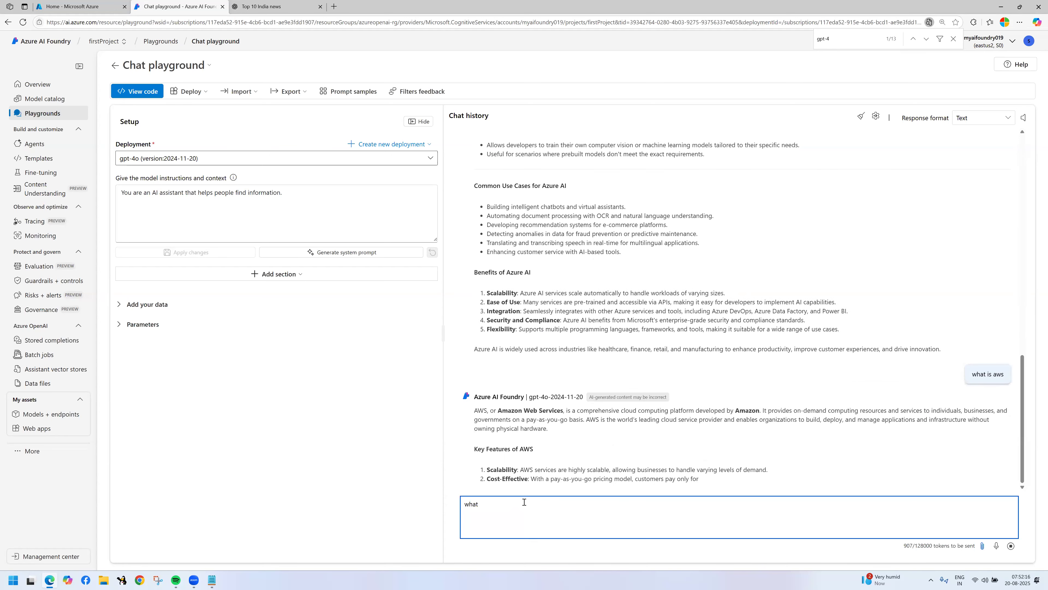
{"action": "type", "text": " is gp"}
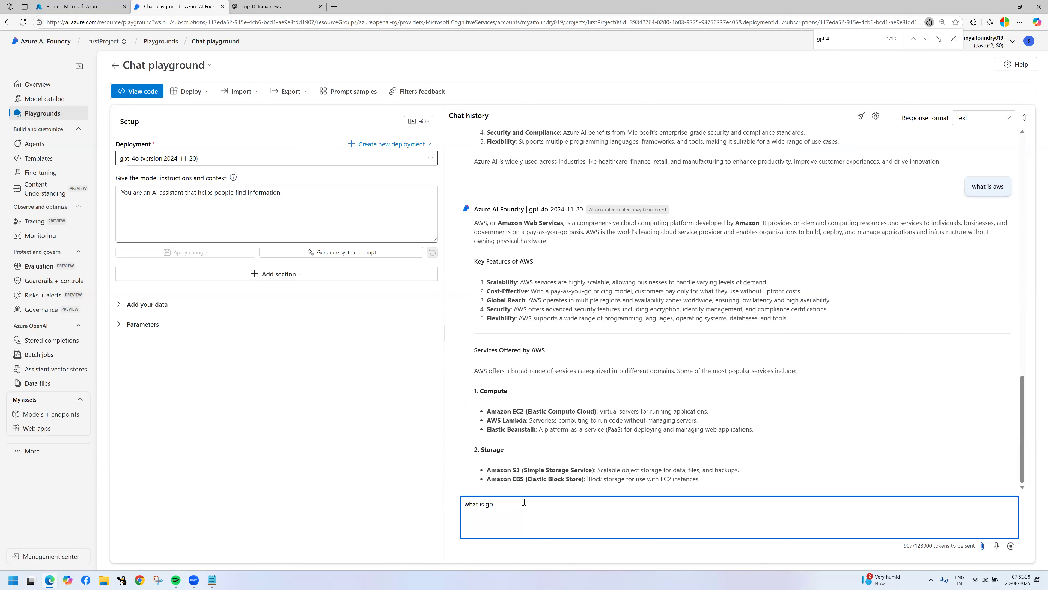
{"action": "key", "text": "BackSpace"}
{"action": "type", "text": "c"}
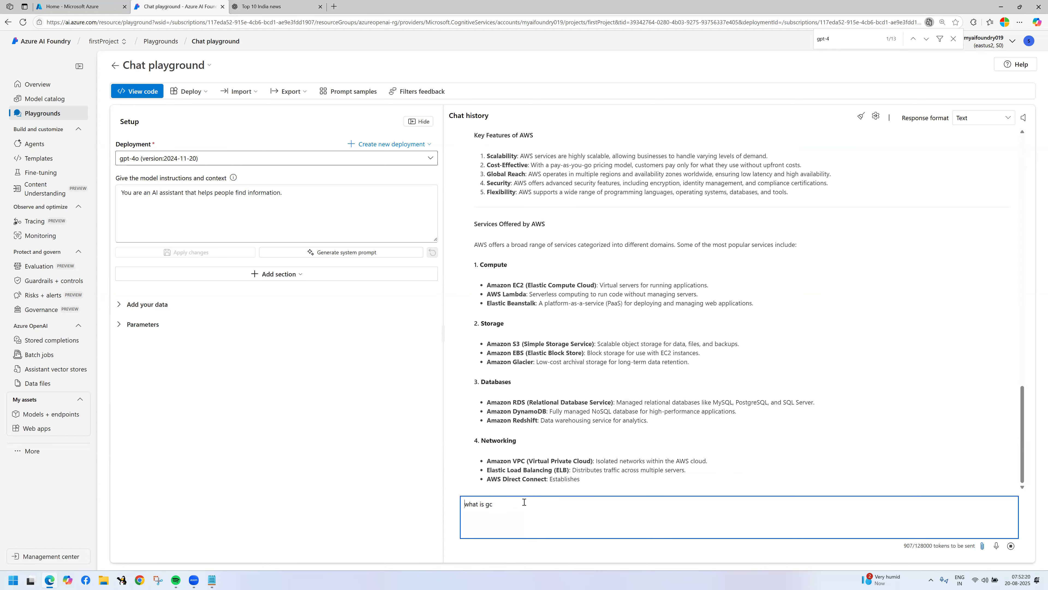
{"action": "type", "text": "p"}
{"action": "key", "text": "Return"}
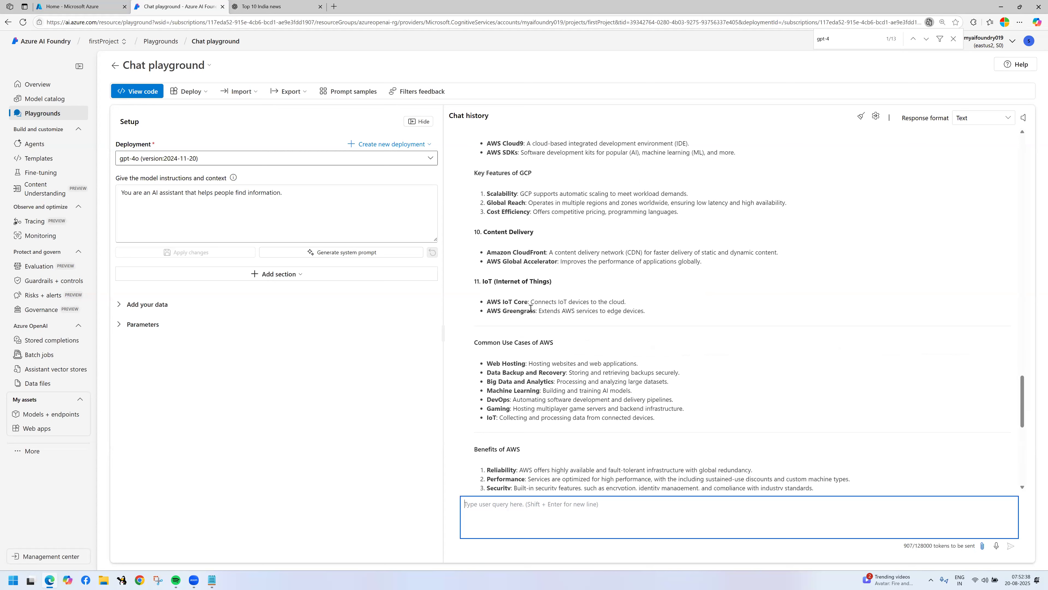
- Review the model's system instructions and the generated answer text about AWS and GCP
{"action": "left_click_drag", "start_coordinate": [288, 194], "coordinate": [111, 202]}
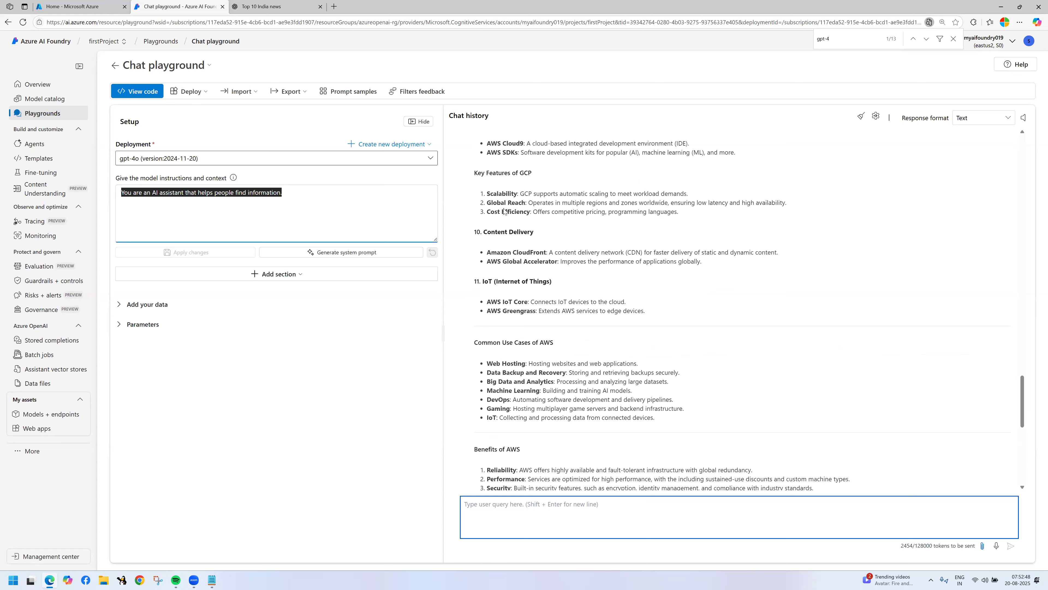
{"action": "left_click_drag", "start_coordinate": [498, 153], "coordinate": [647, 467]}
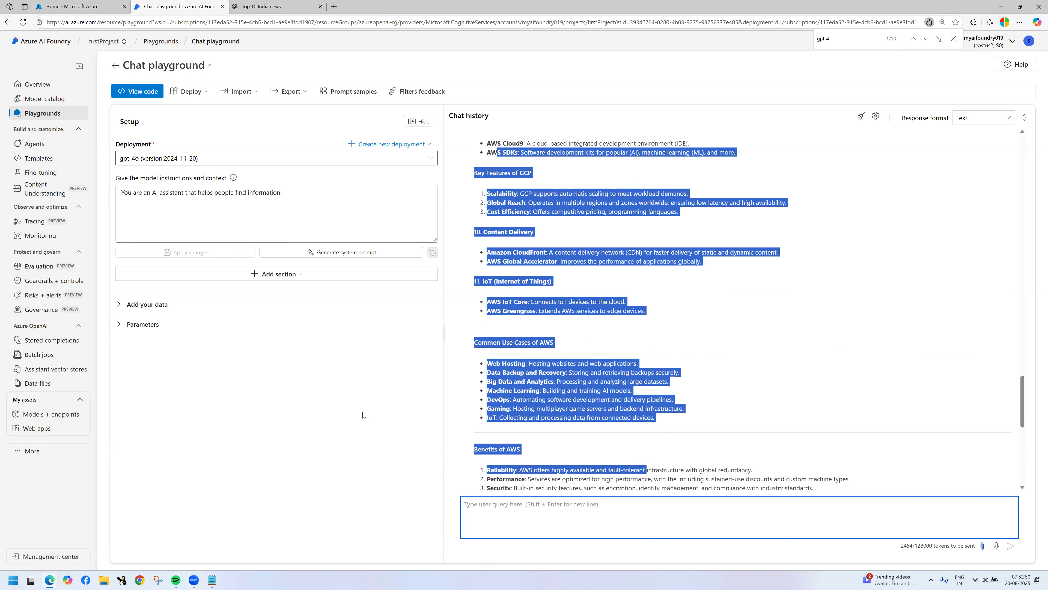
{"action": "left_click", "coordinate": [334, 61]}
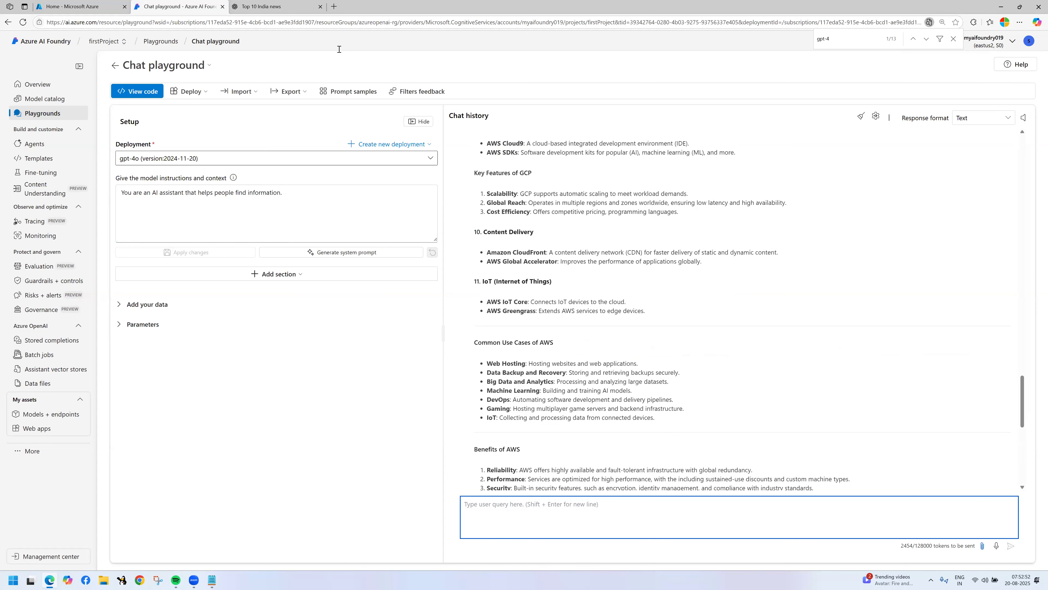
- Open tcs.com in a new browser tab
{"action": "left_click", "coordinate": [334, 7]}
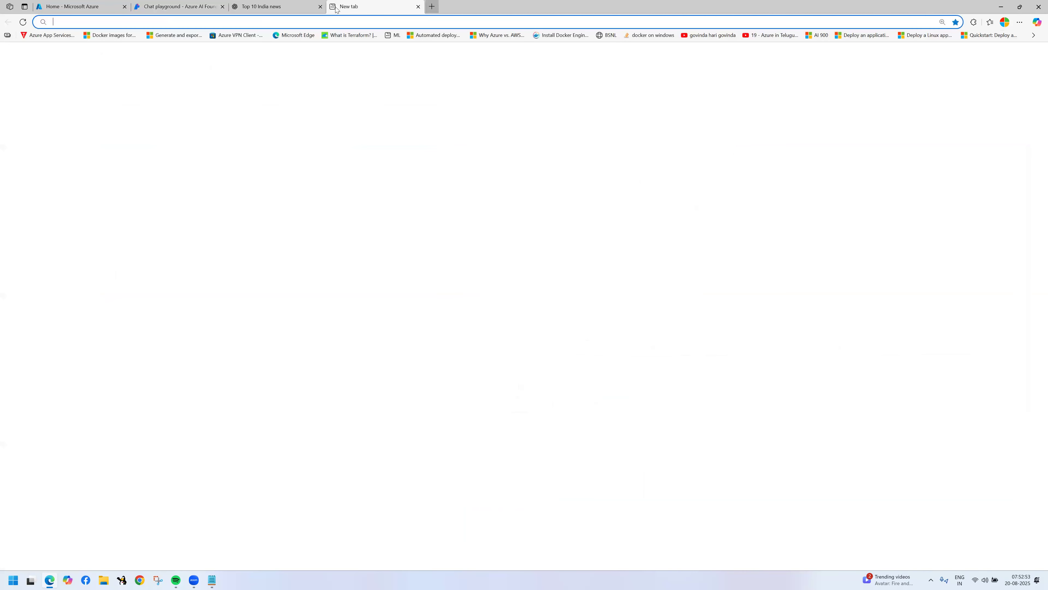
{"action": "type", "text": "tcs.com"}
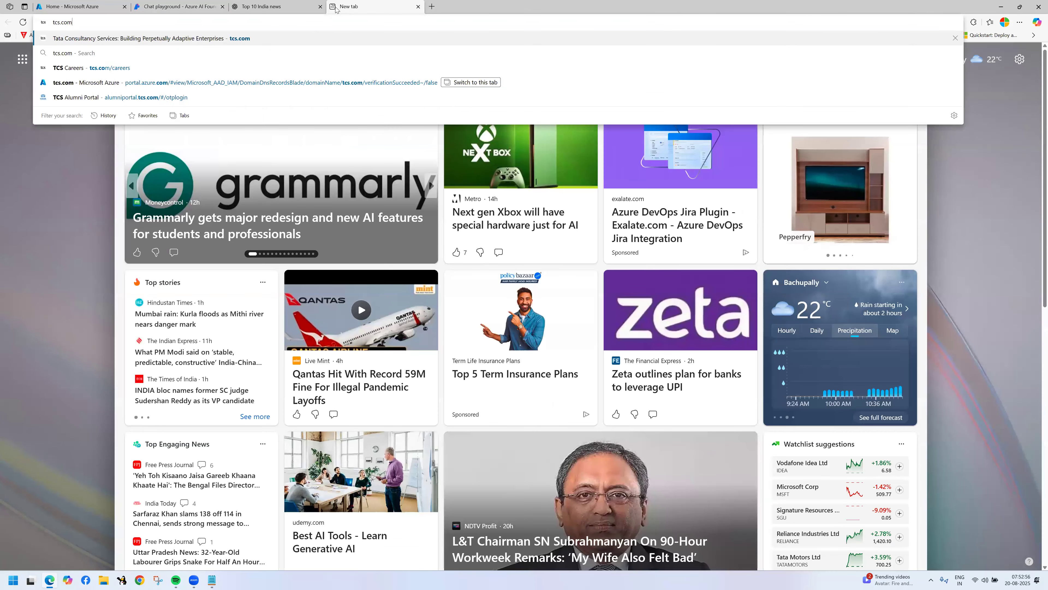
{"action": "key", "text": "Return"}
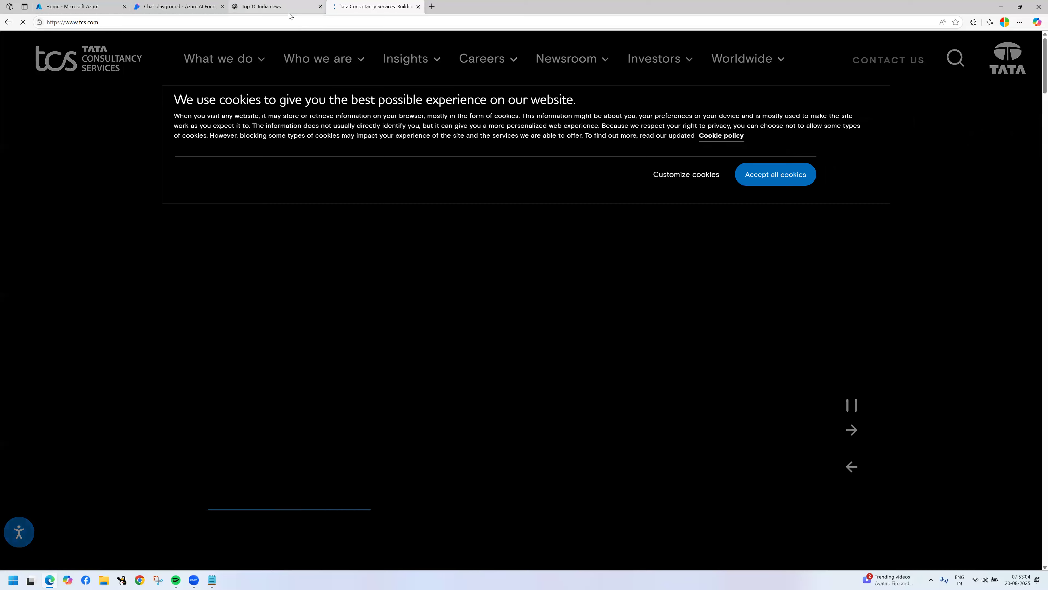
- Load hdfcbank.com in the browser tab holding the ChatGPT conversation and bring the bank's home page into view
{"action": "left_click", "coordinate": [264, 6]}
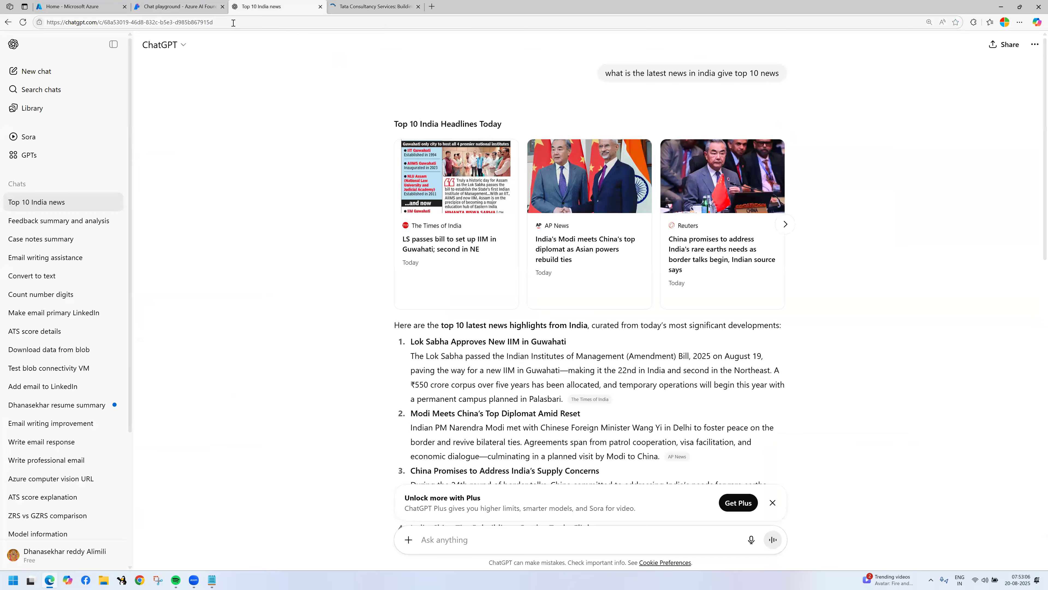
{"action": "left_click", "coordinate": [234, 23]}
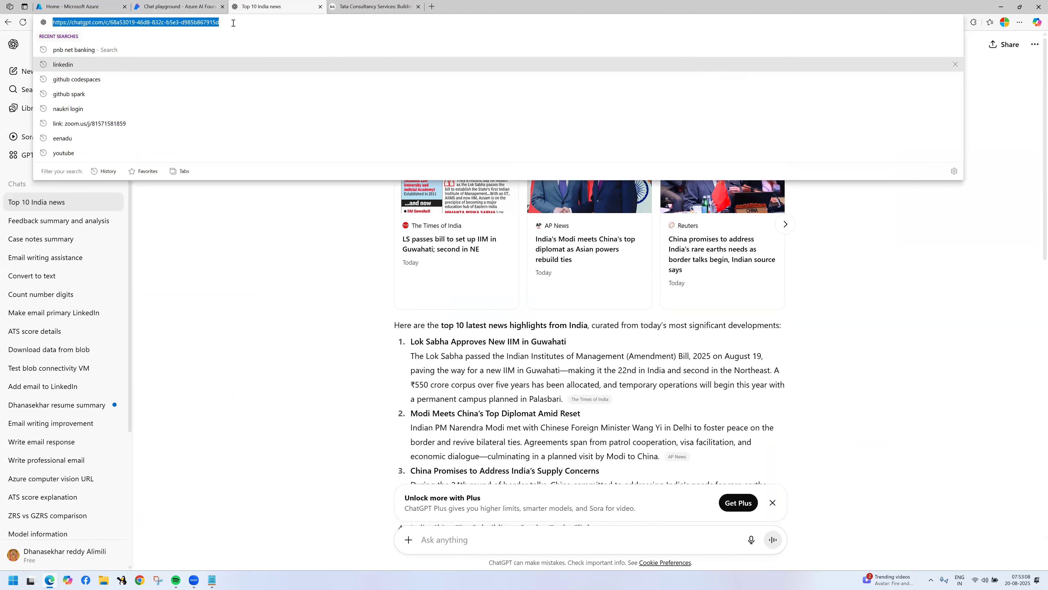
{"action": "type", "text": "hdfcbank.com"}
{"action": "key", "text": "Return"}
{"action": "left_click", "coordinate": [176, 6]}
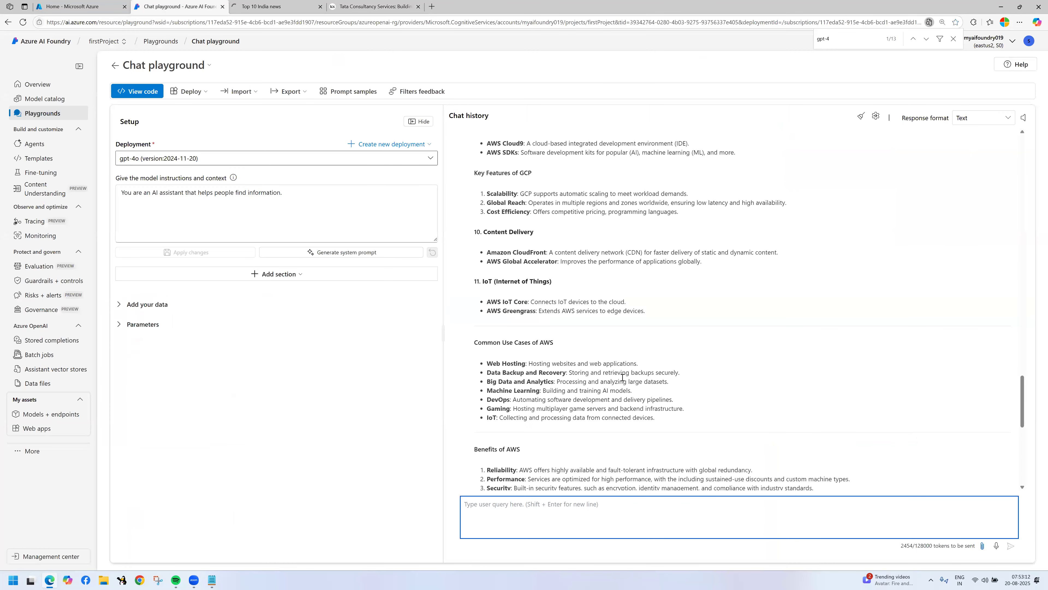
{"action": "key", "text": "Escape"}
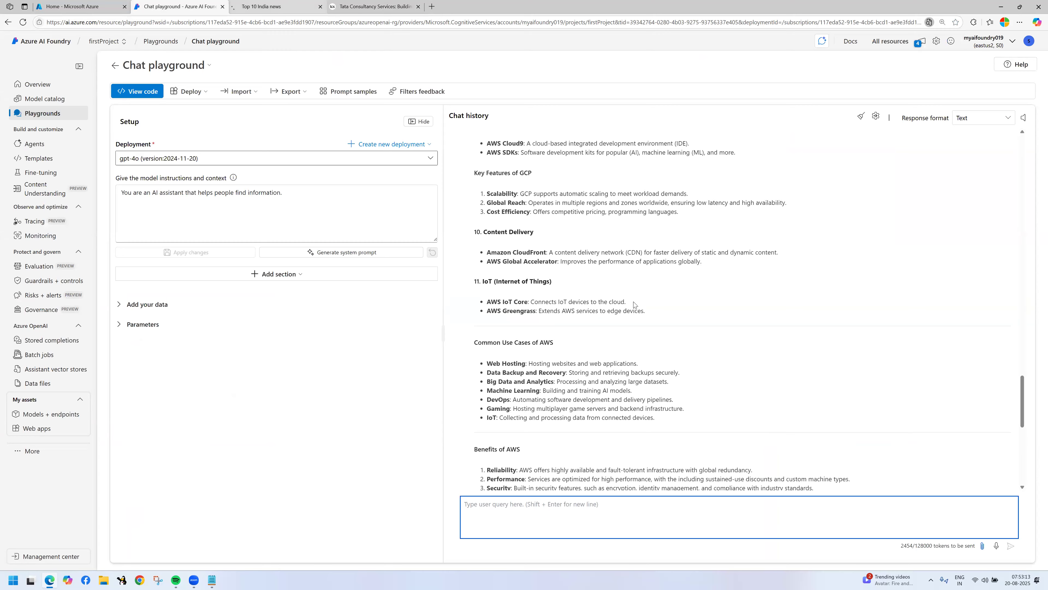
{"action": "key", "text": "ctrl+Tab"}
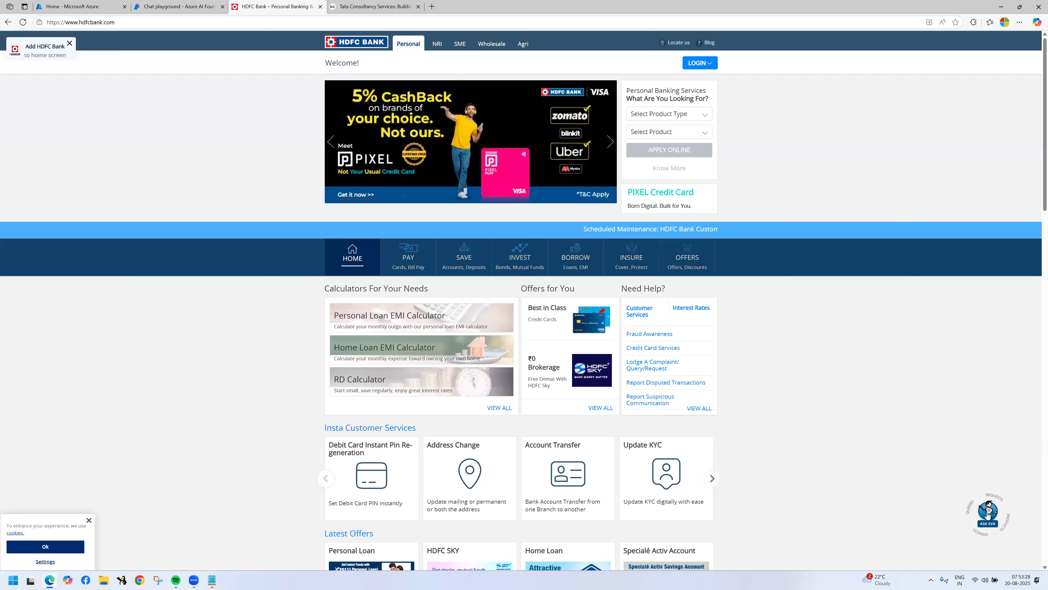
- Open the Ask EVA assistant on the HDFC Bank site and ask it "what is AI"
{"action": "left_click", "coordinate": [981, 531]}
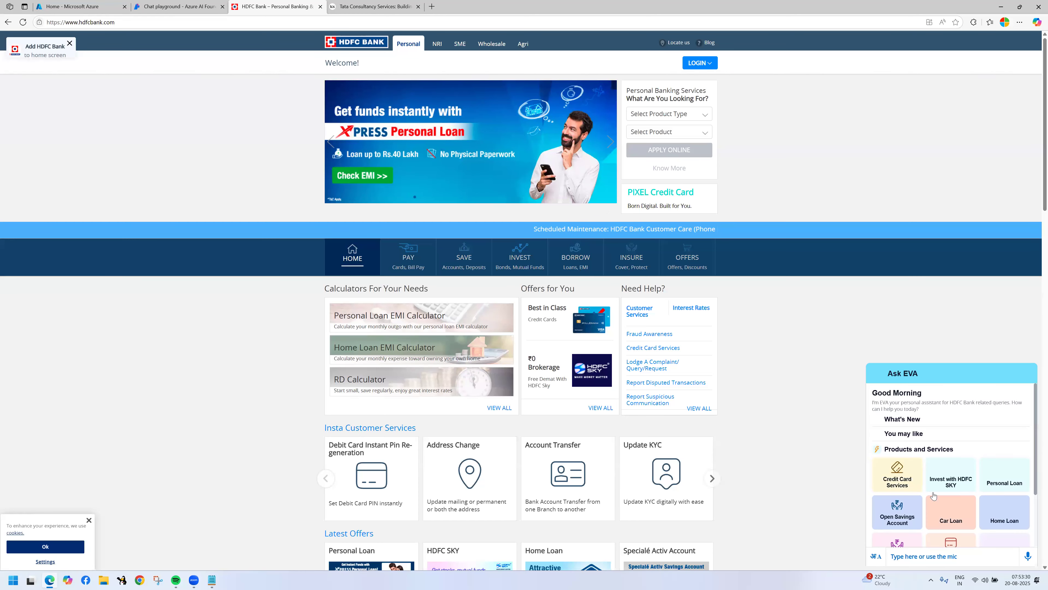
{"action": "left_click", "coordinate": [929, 558]}
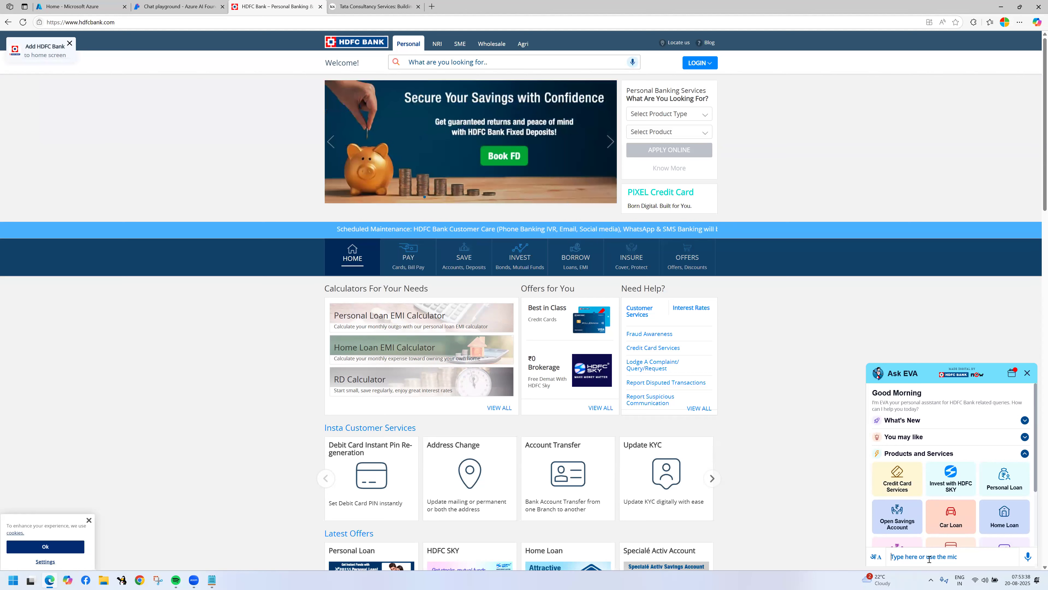
{"action": "type", "text": "what is "}
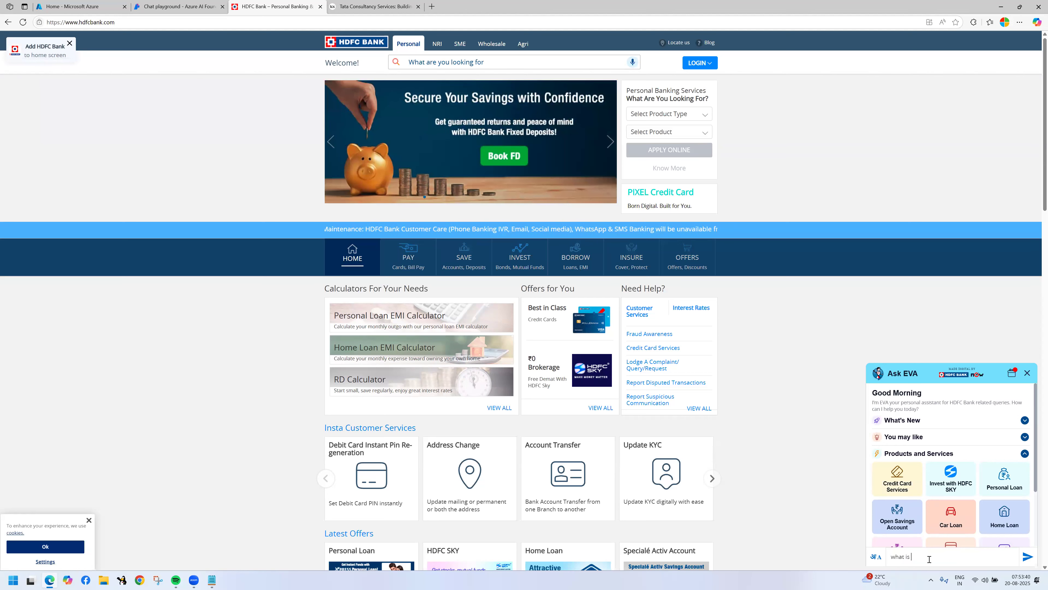
{"action": "type", "text": "AI"}
{"action": "key", "text": "Return"}
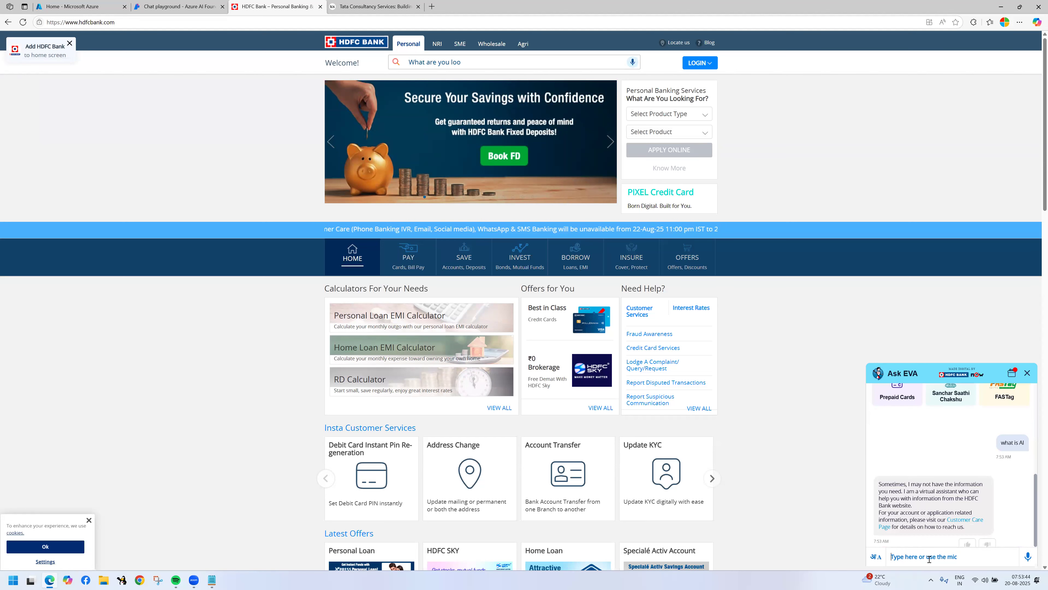
- Send "credits" to the EVA assistant and read its reply
{"action": "type", "text": "credits"}
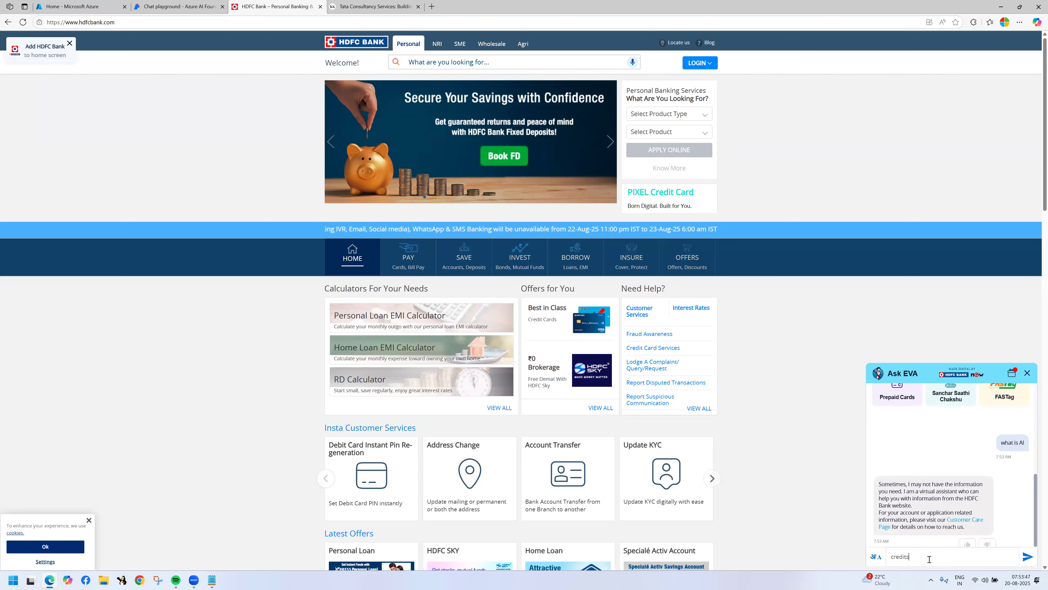
{"action": "key", "text": "Return"}
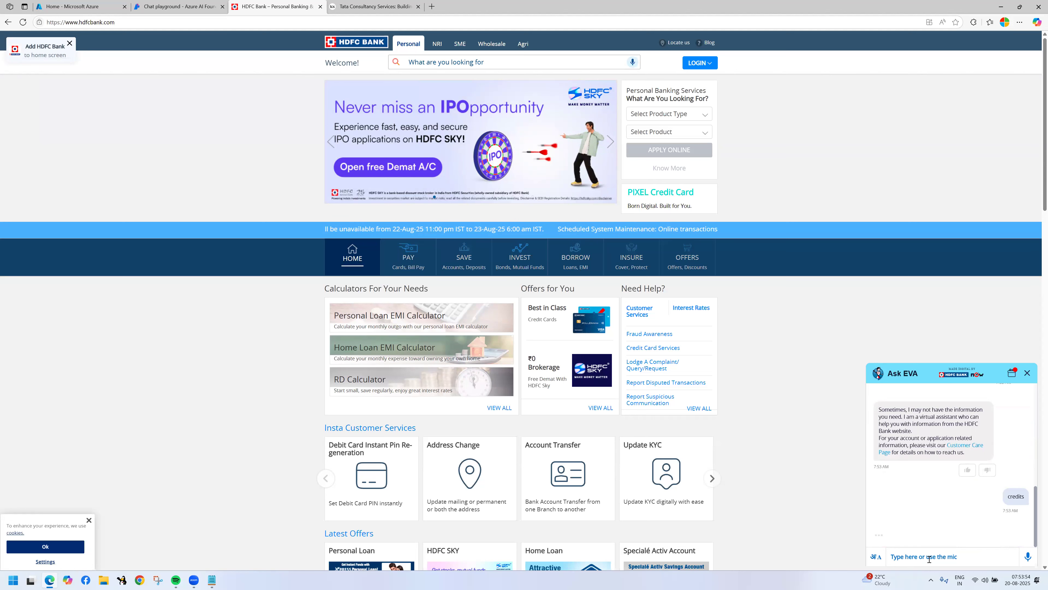
{"action": "left_click_drag", "start_coordinate": [917, 429], "coordinate": [937, 500]}
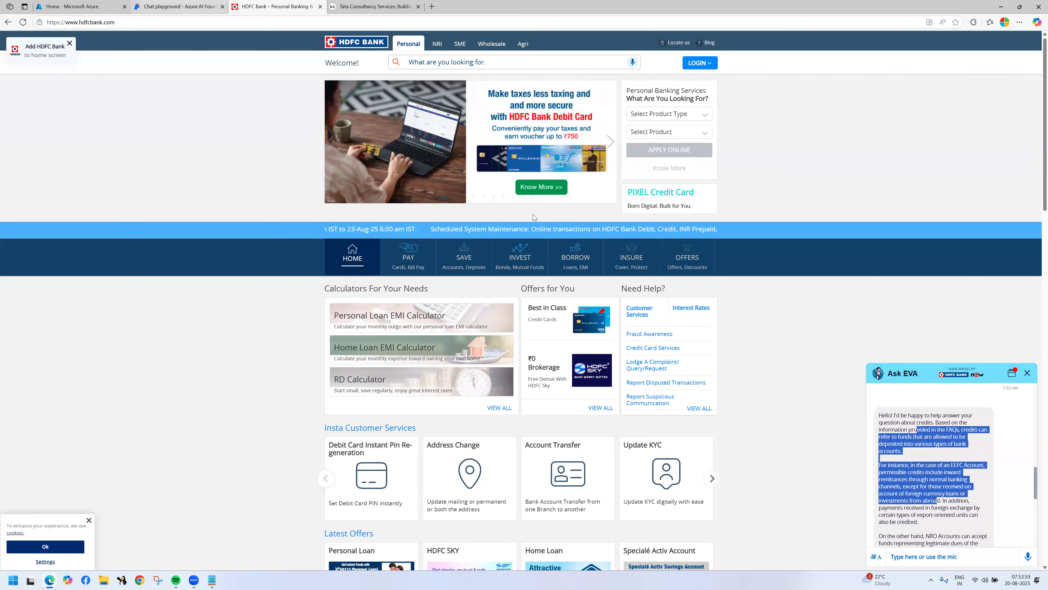
- Close the HDFC Bank page and return to the Azure AI Foundry chat playground
{"action": "key", "text": "ctrl+shift+Tab"}
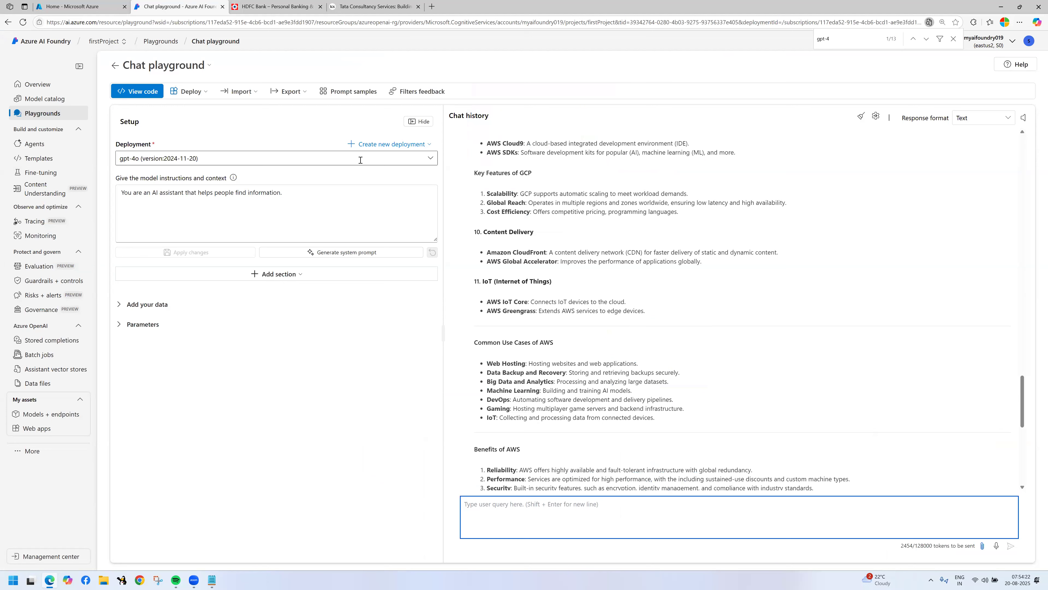
{"action": "left_click", "coordinate": [272, 6]}
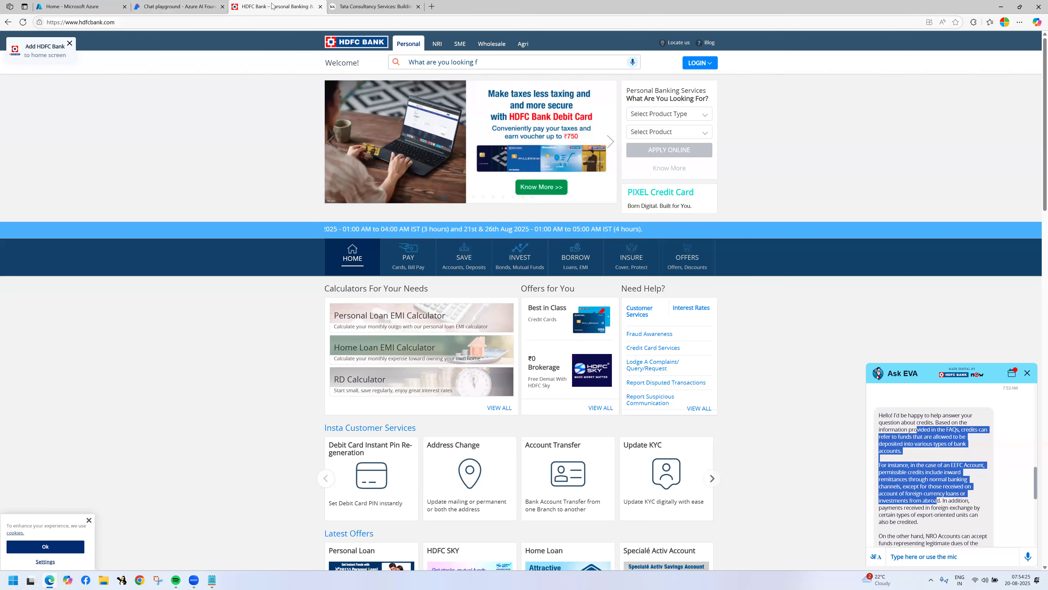
{"action": "key", "text": "ctrl+w"}
{"action": "left_click", "coordinate": [191, 9]}
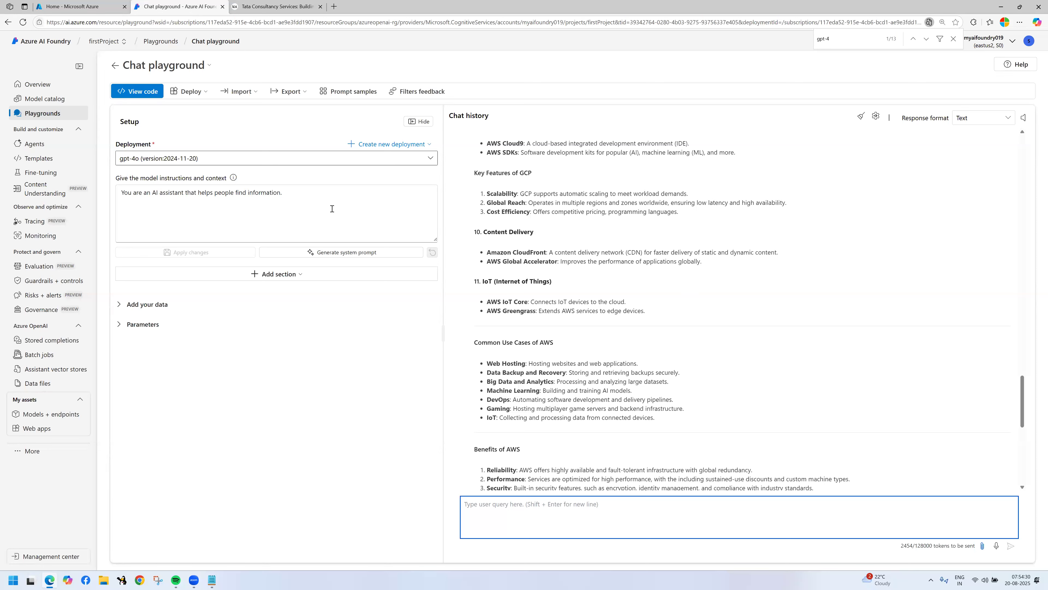
- Start deploying the playground chat as a new web app and name it mychatgpt2019
{"action": "left_click", "coordinate": [189, 91]}
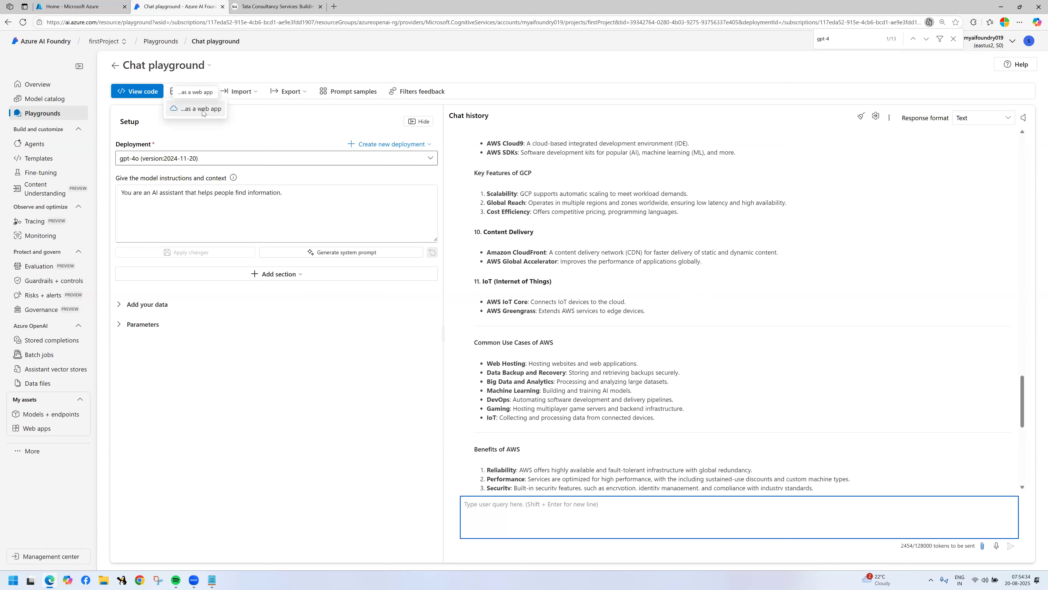
{"action": "left_click", "coordinate": [204, 110]}
{"action": "left_click", "coordinate": [482, 271]}
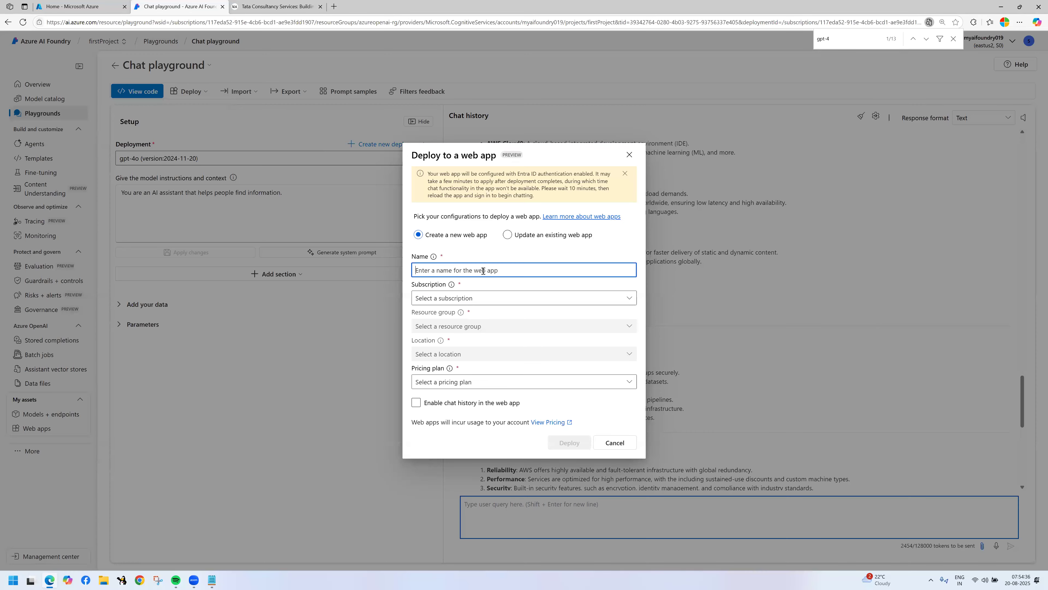
{"action": "type", "text": "mychatgpt2019"}
{"action": "double_click", "coordinate": [418, 274]}
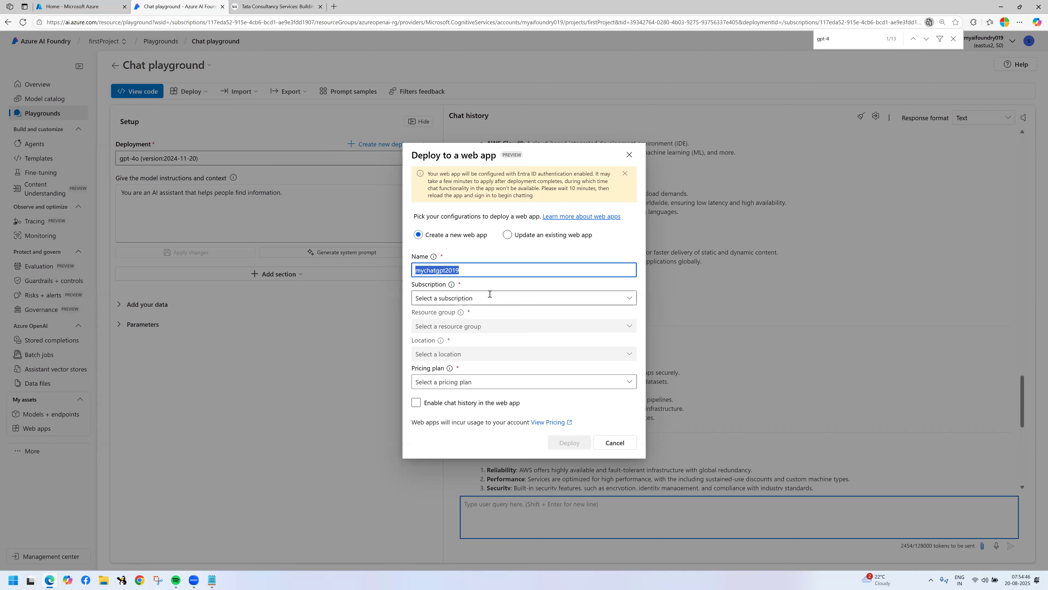
- Assign the new web app to Azure subscription 1 and the azureopenai-rg resource group
{"action": "left_click", "coordinate": [611, 301]}
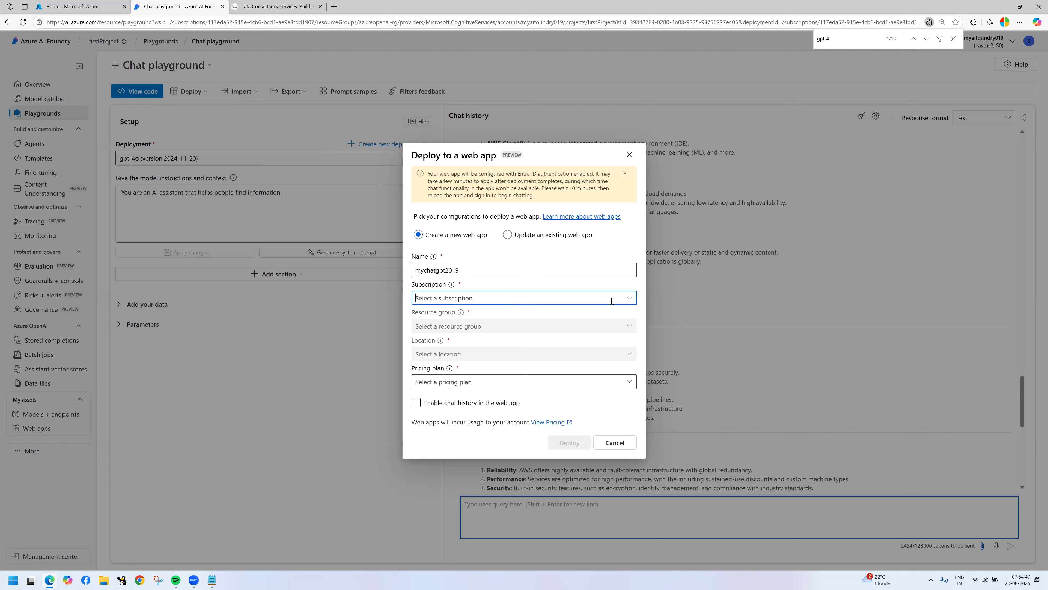
{"action": "left_click", "coordinate": [629, 298]}
{"action": "left_click", "coordinate": [468, 317]}
{"action": "left_click", "coordinate": [627, 325]}
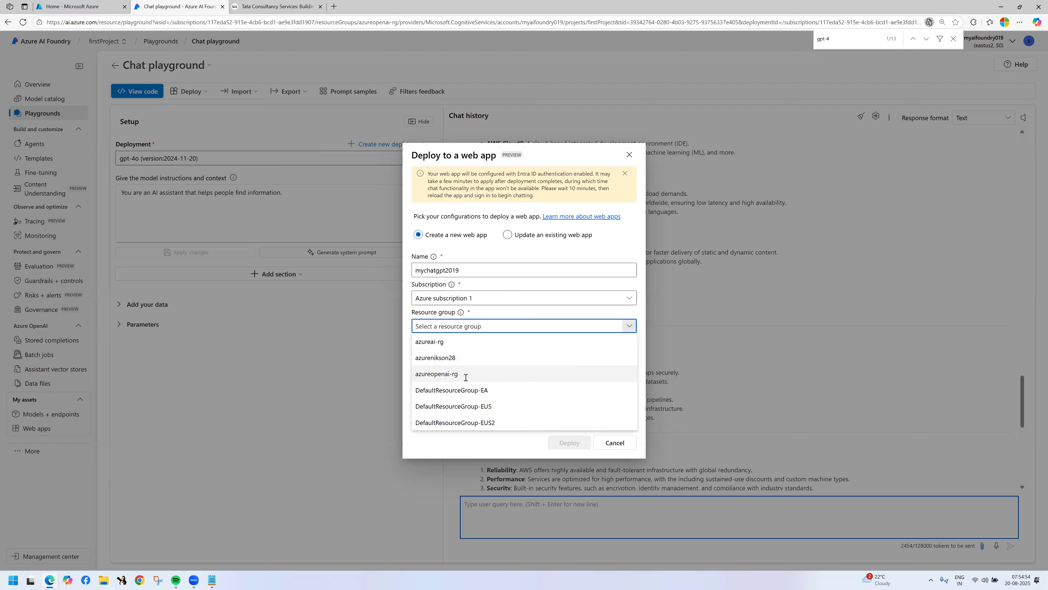
{"action": "left_click", "coordinate": [456, 379]}
- Set the web app's location to East US 2 and its pricing plan to Standard (S1), and submit the deployment
{"action": "left_click", "coordinate": [484, 357]}
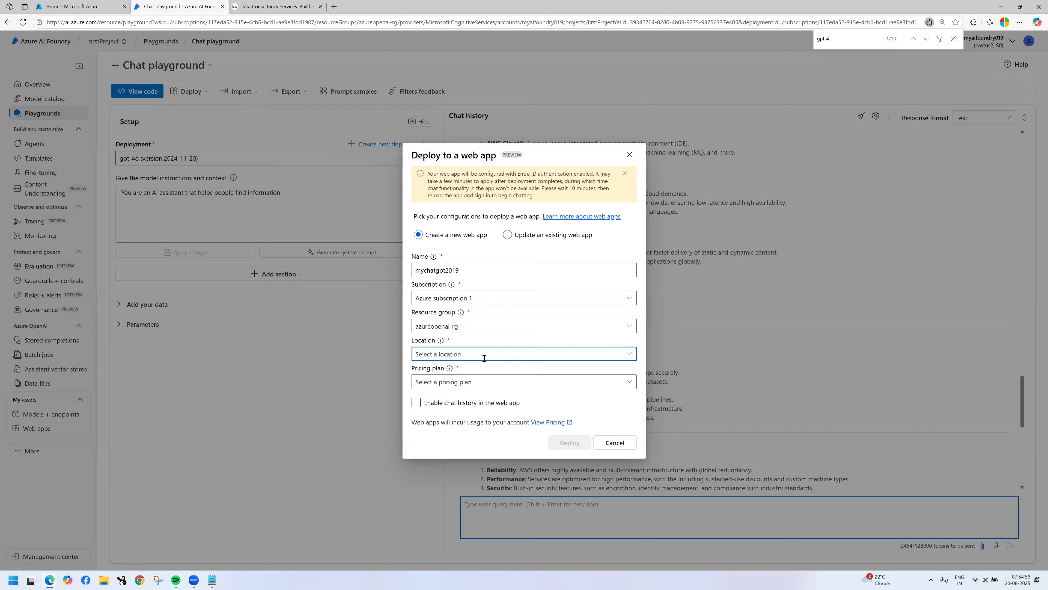
{"action": "left_click", "coordinate": [628, 354]}
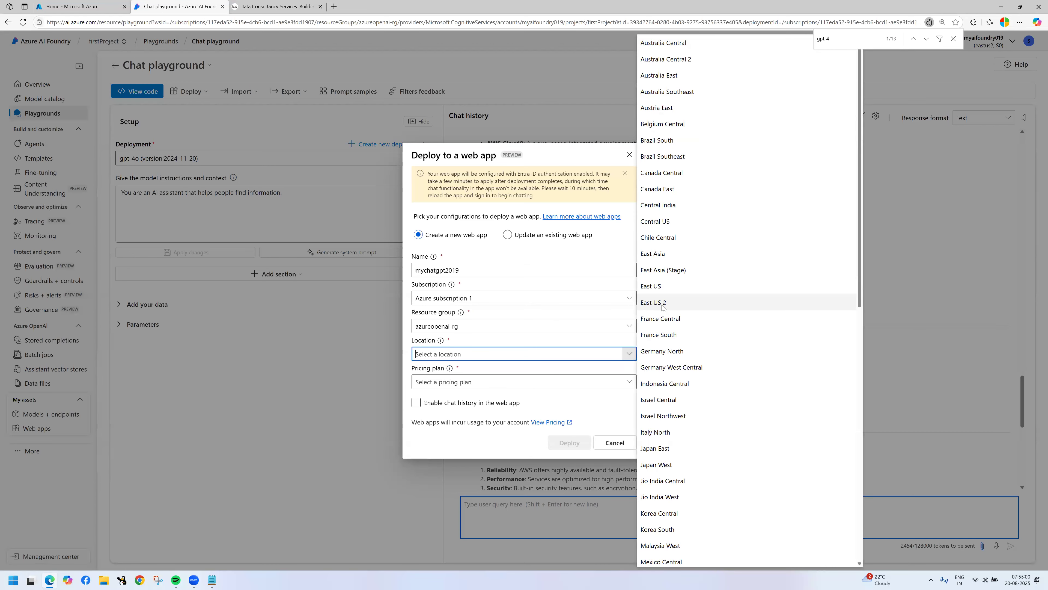
{"action": "left_click", "coordinate": [661, 304]}
{"action": "left_click", "coordinate": [629, 382]}
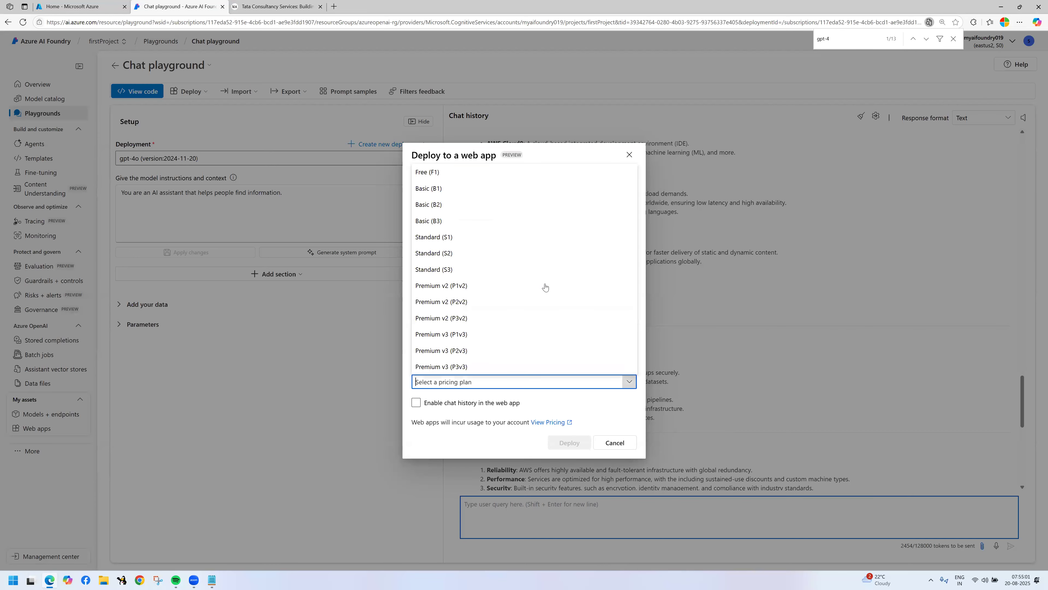
{"action": "left_click", "coordinate": [467, 237]}
{"action": "left_click", "coordinate": [572, 444]}
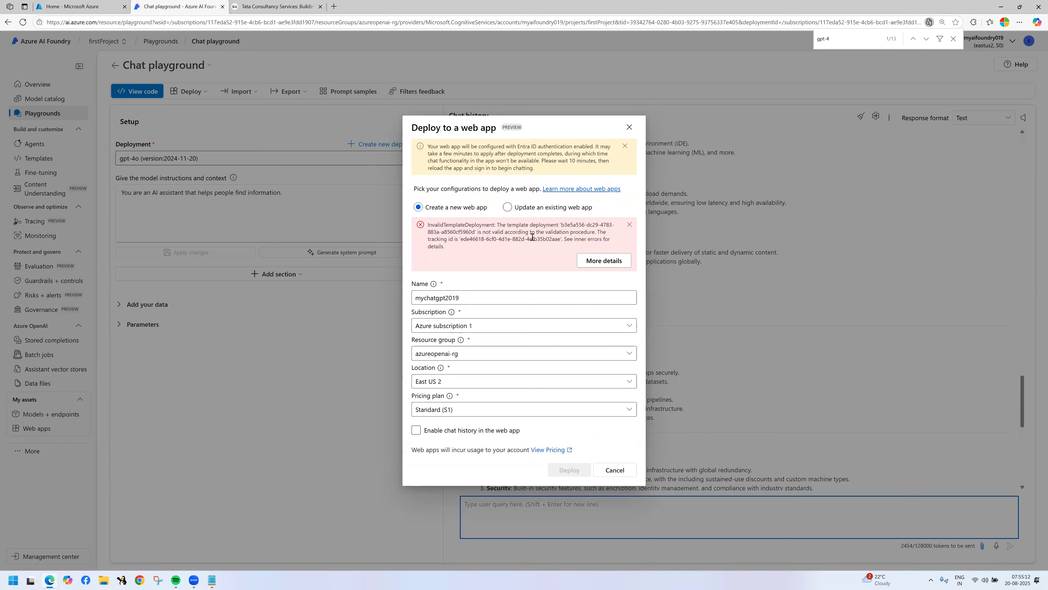
- Try to deploy the web app under the changed name mychatgpt2000019
{"action": "left_click_drag", "start_coordinate": [481, 232], "coordinate": [611, 239]}
{"action": "left_click", "coordinate": [479, 263]}
{"action": "left_click_drag", "start_coordinate": [497, 225], "coordinate": [554, 249]}
{"action": "left_click", "coordinate": [502, 263]}
{"action": "left_click", "coordinate": [452, 298]}
{"action": "type", "text": "000"}
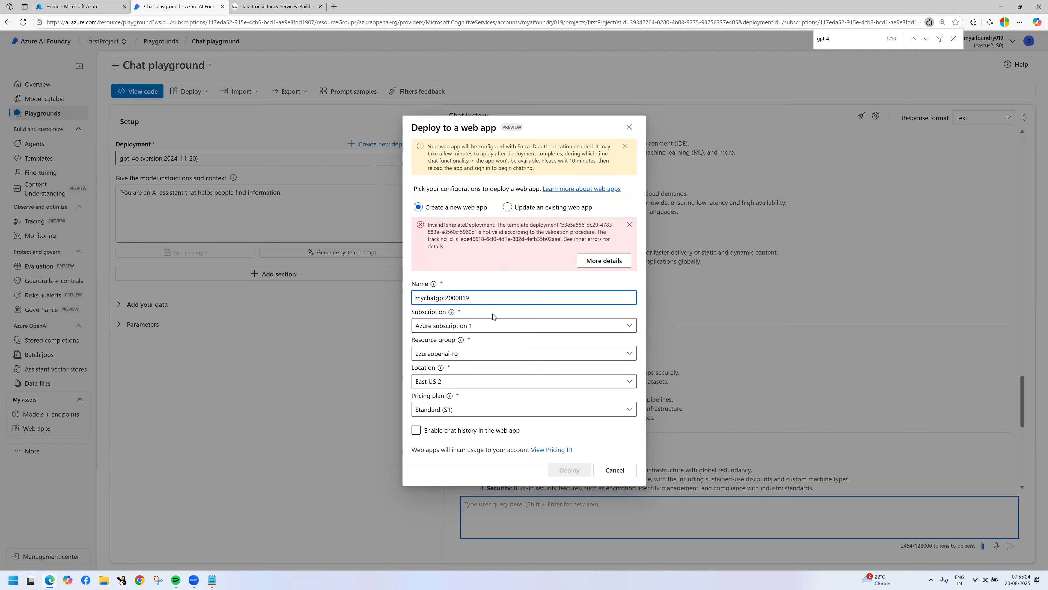
{"action": "left_click", "coordinate": [574, 470]}
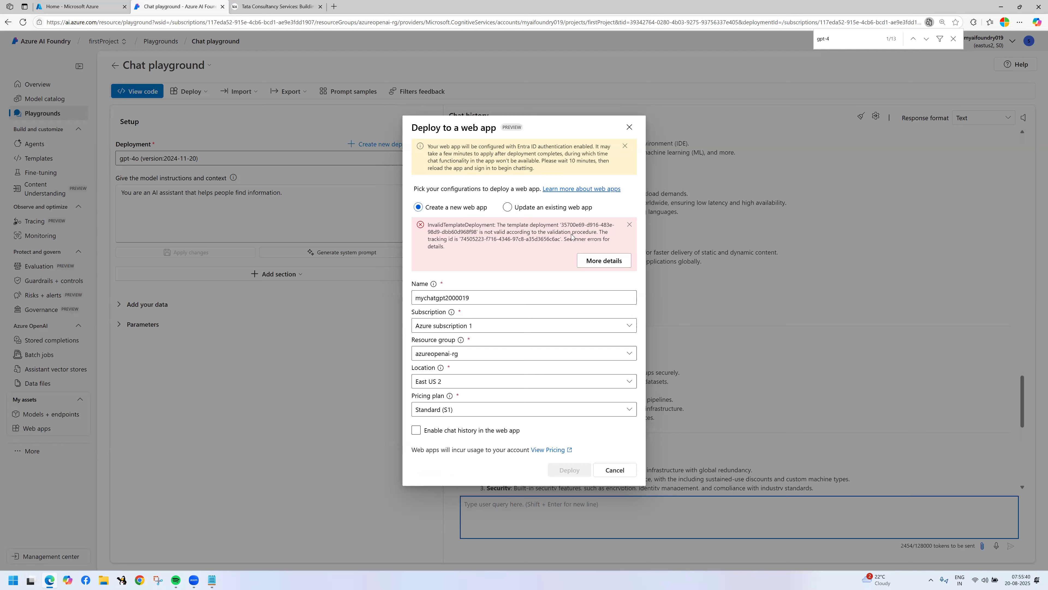
- Dismiss the deployment error and try to deploy the web app with the Basic (B1) pricing plan
{"action": "left_click", "coordinate": [629, 225]}
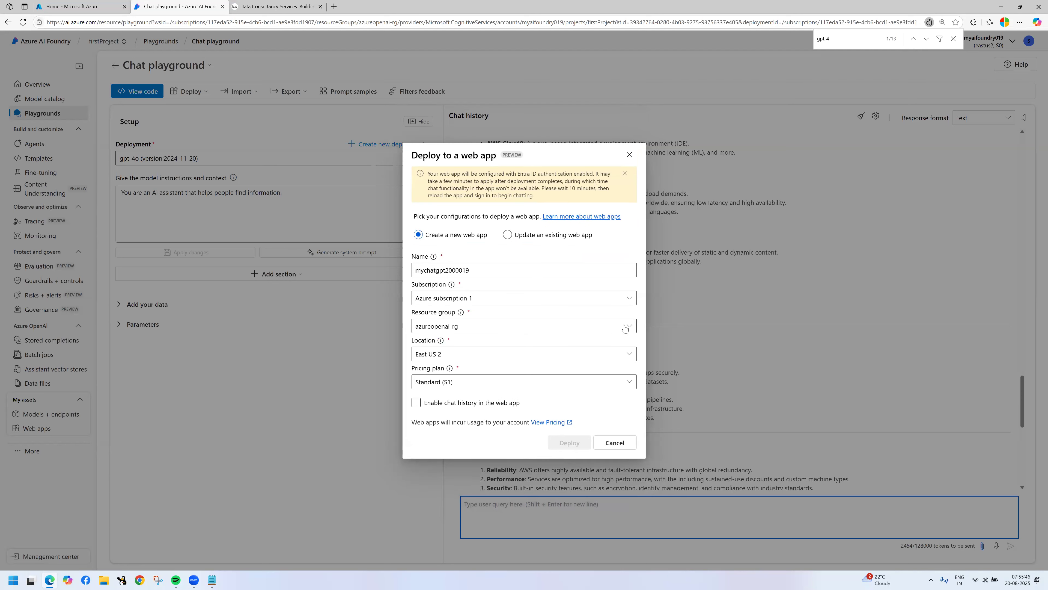
{"action": "left_click", "coordinate": [629, 381]}
{"action": "left_click", "coordinate": [429, 189]}
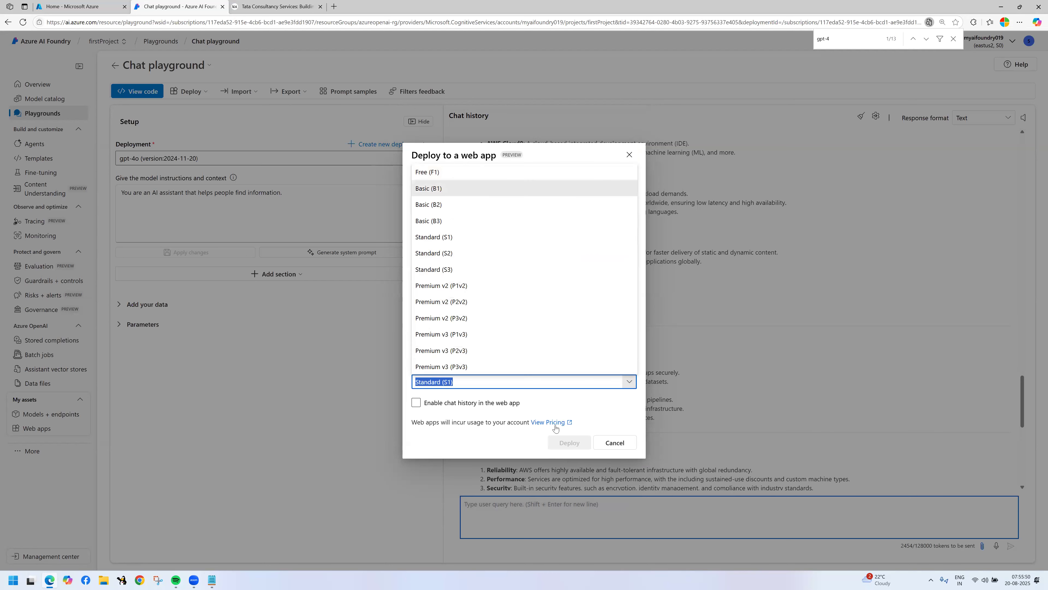
{"action": "left_click", "coordinate": [569, 442]}
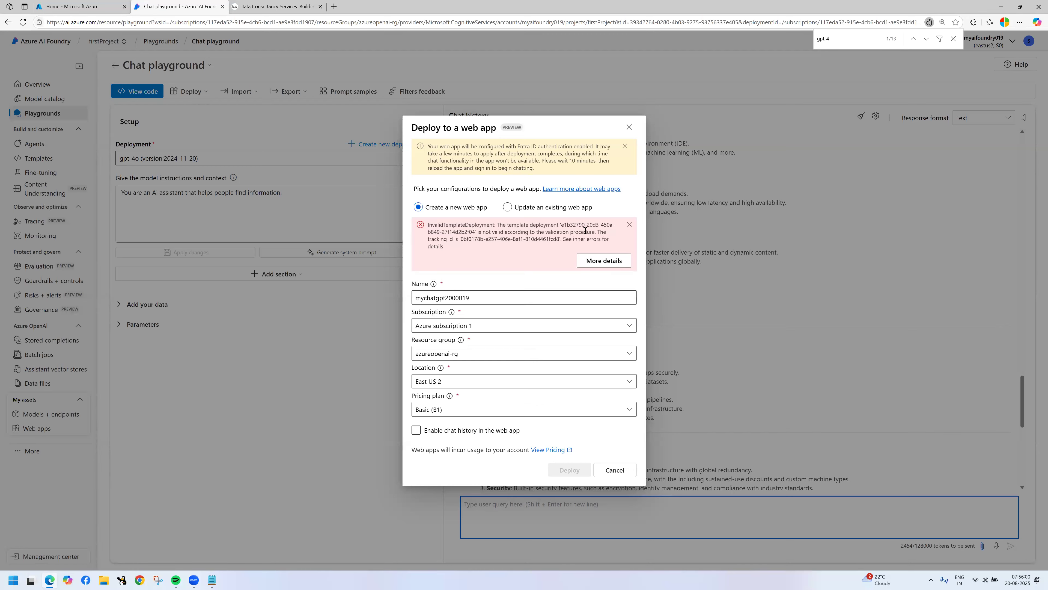
- Review the deployment error and rename the web app as mytcsappasdf019
{"action": "left_click_drag", "start_coordinate": [512, 232], "coordinate": [616, 232]}
{"action": "left_click", "coordinate": [452, 232]}
{"action": "left_click_drag", "start_coordinate": [450, 247], "coordinate": [442, 225]}
{"action": "left_click_drag", "start_coordinate": [491, 297], "coordinate": [427, 298]}
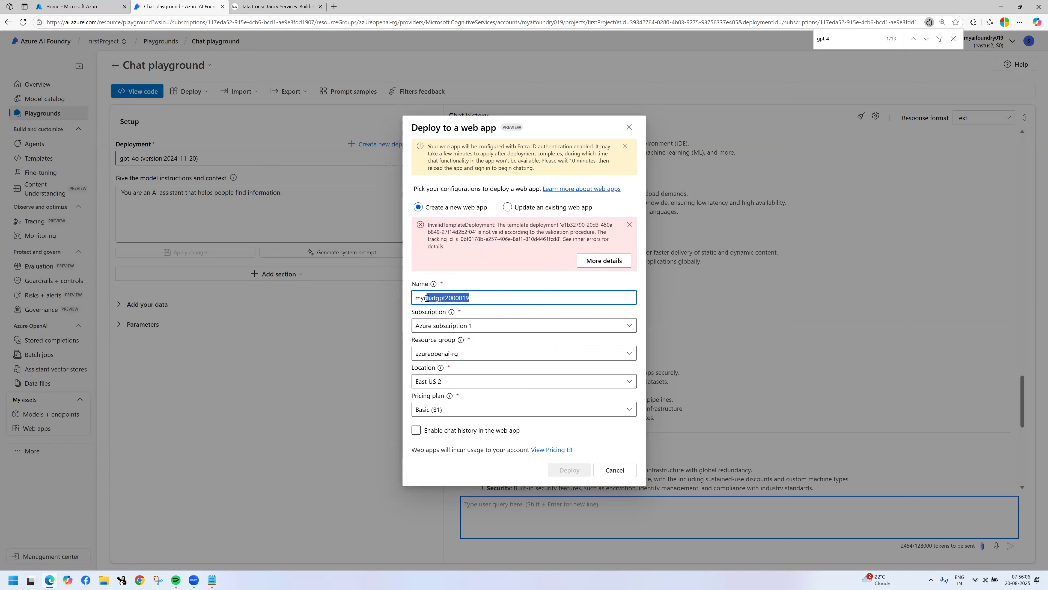
{"action": "key", "text": "BackSpace"}
{"action": "key", "text": "BackSpace"}
{"action": "type", "text": "tcsappasdf019"}
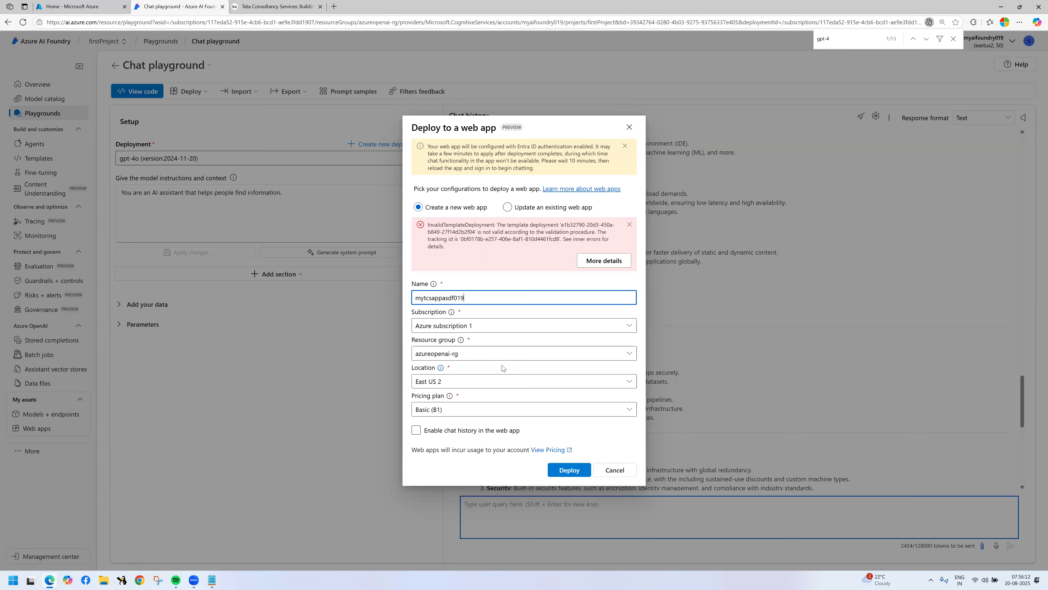
- Set the web app's location to Central US and its pricing plan to Standard (S1), and submit the deployment
{"action": "left_click", "coordinate": [629, 381]}
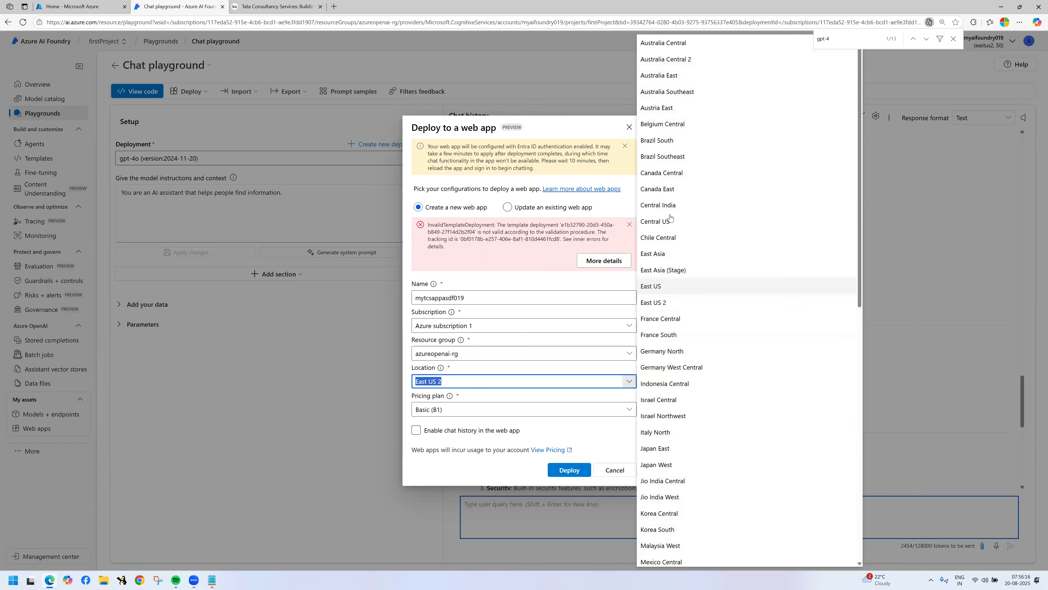
{"action": "left_click", "coordinate": [671, 223]}
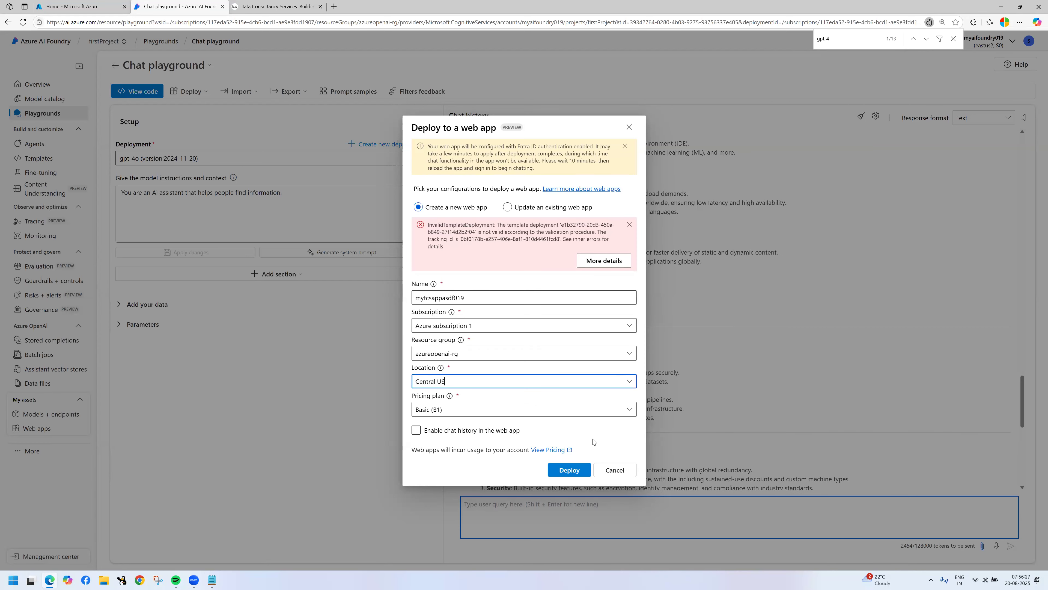
{"action": "left_click", "coordinate": [630, 410]}
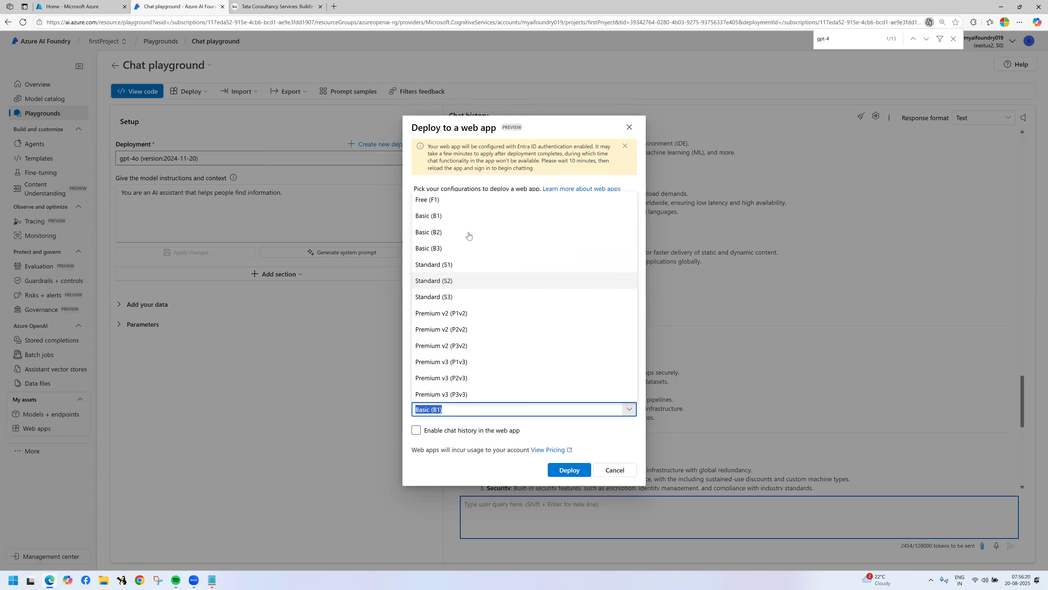
{"action": "left_click", "coordinate": [454, 265]}
{"action": "left_click", "coordinate": [566, 470]}
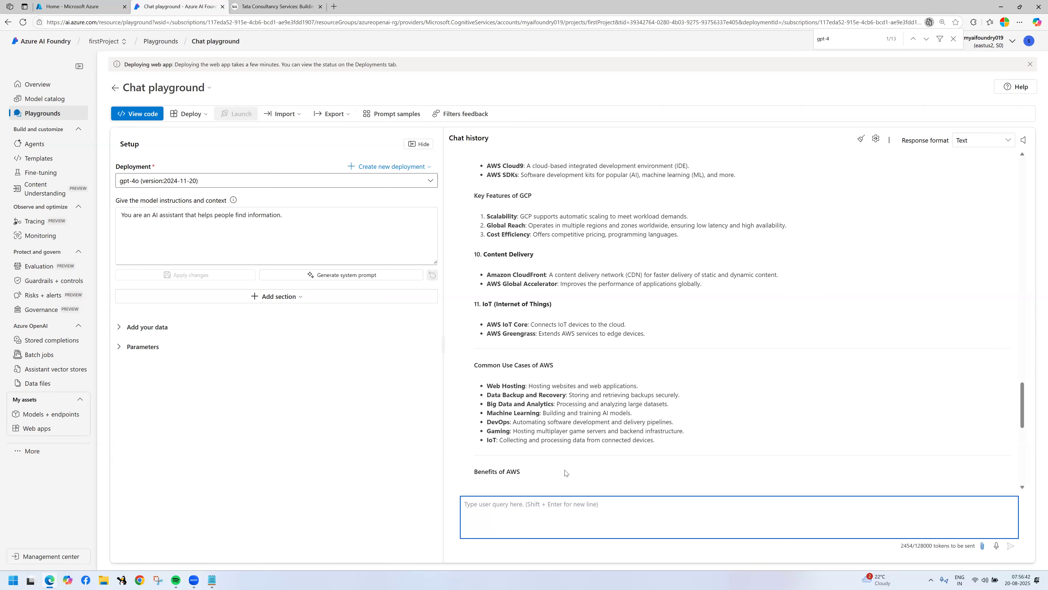
- Close the page search and check the deployment status of mytcsappasdf019 in the project's list of web apps
{"action": "left_click", "coordinate": [952, 39]}
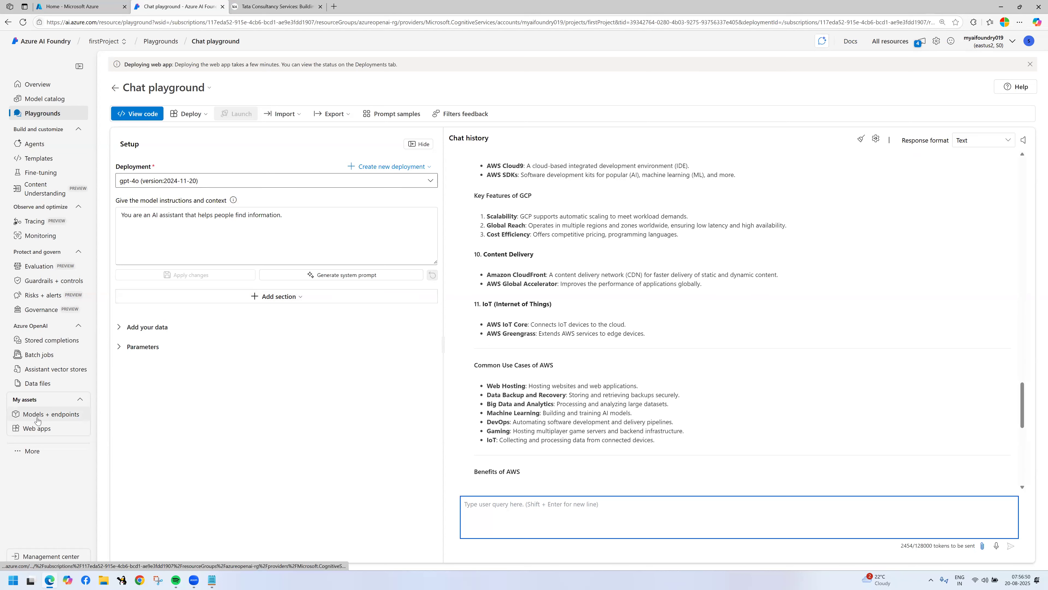
{"action": "left_click", "coordinate": [38, 429]}
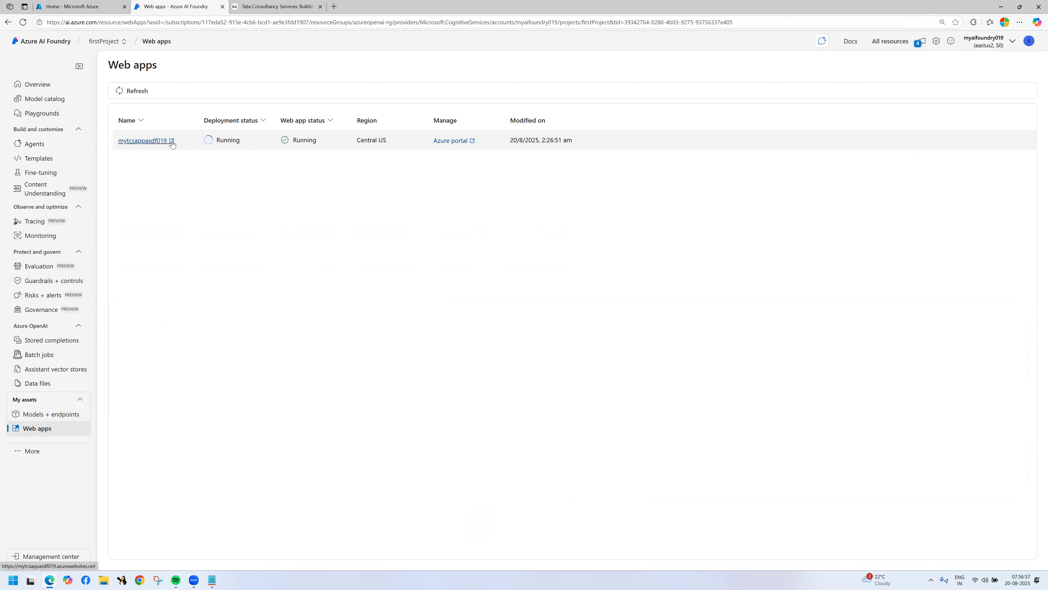
{"action": "left_click_drag", "start_coordinate": [216, 140], "coordinate": [221, 140]}
{"action": "left_click", "coordinate": [358, 331]}
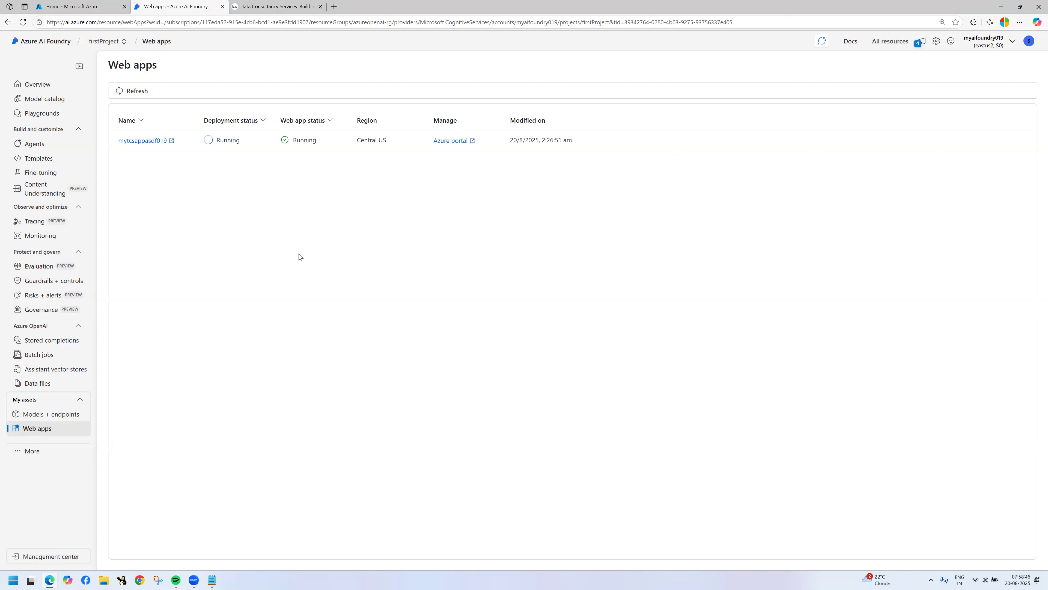
- Open the deployed mytcsappasdf019 web app in a new browser tab
{"action": "left_click", "coordinate": [917, 41]}
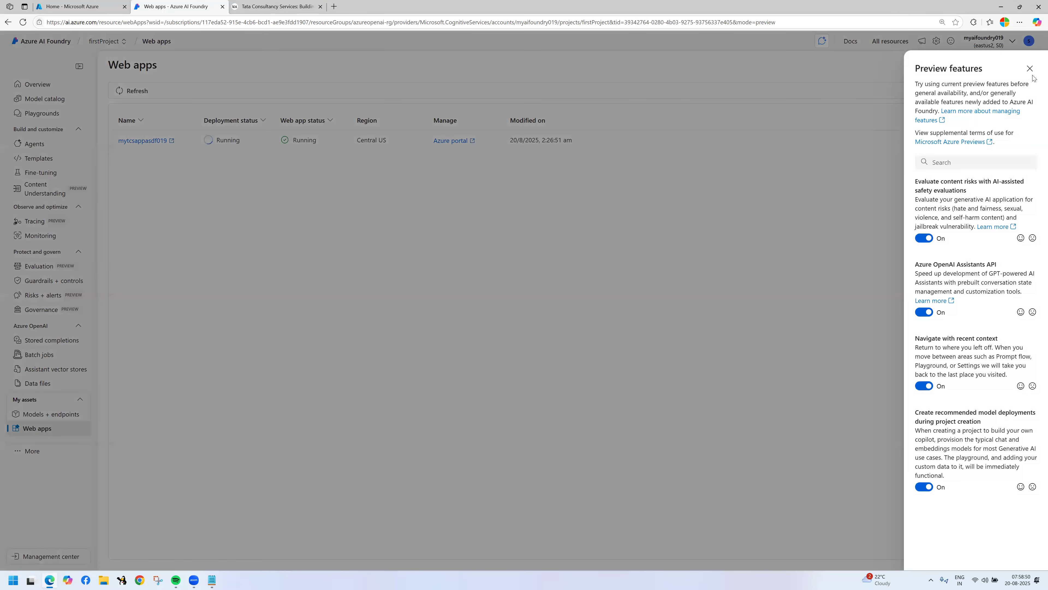
{"action": "left_click", "coordinate": [1030, 71]}
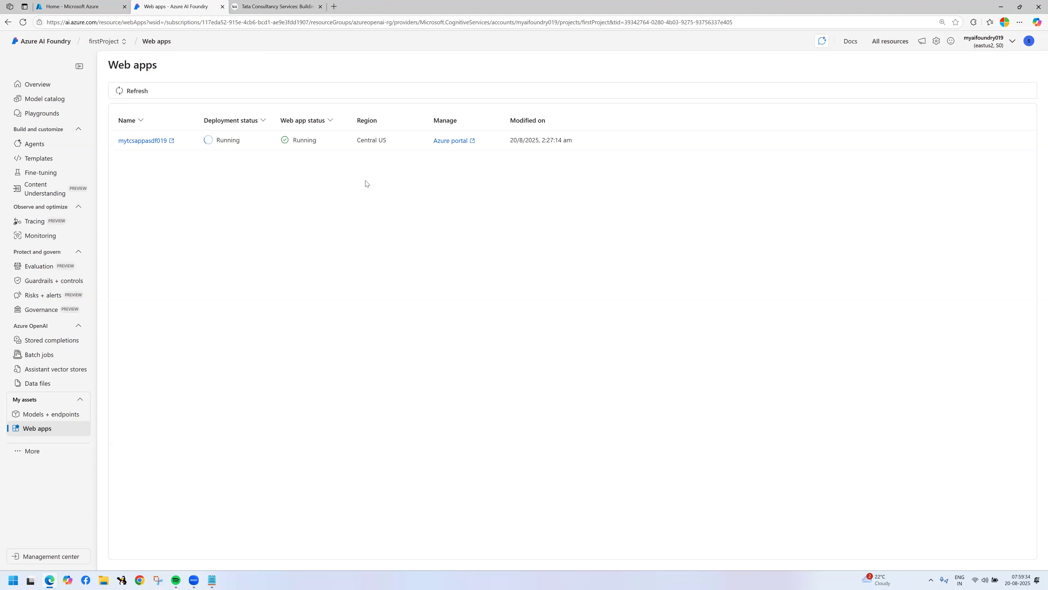
{"action": "left_click", "coordinate": [146, 141]}
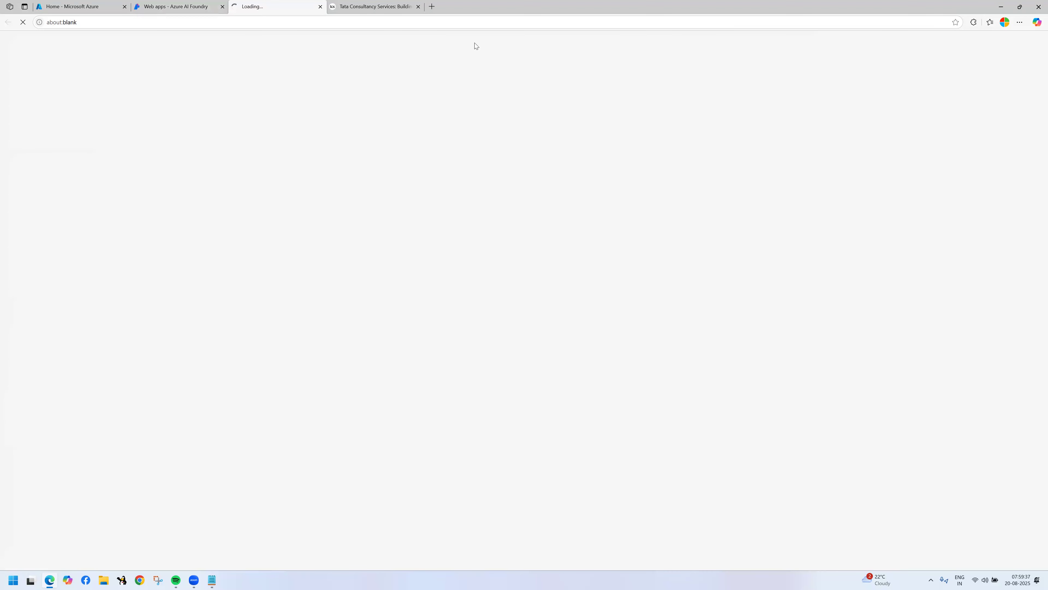